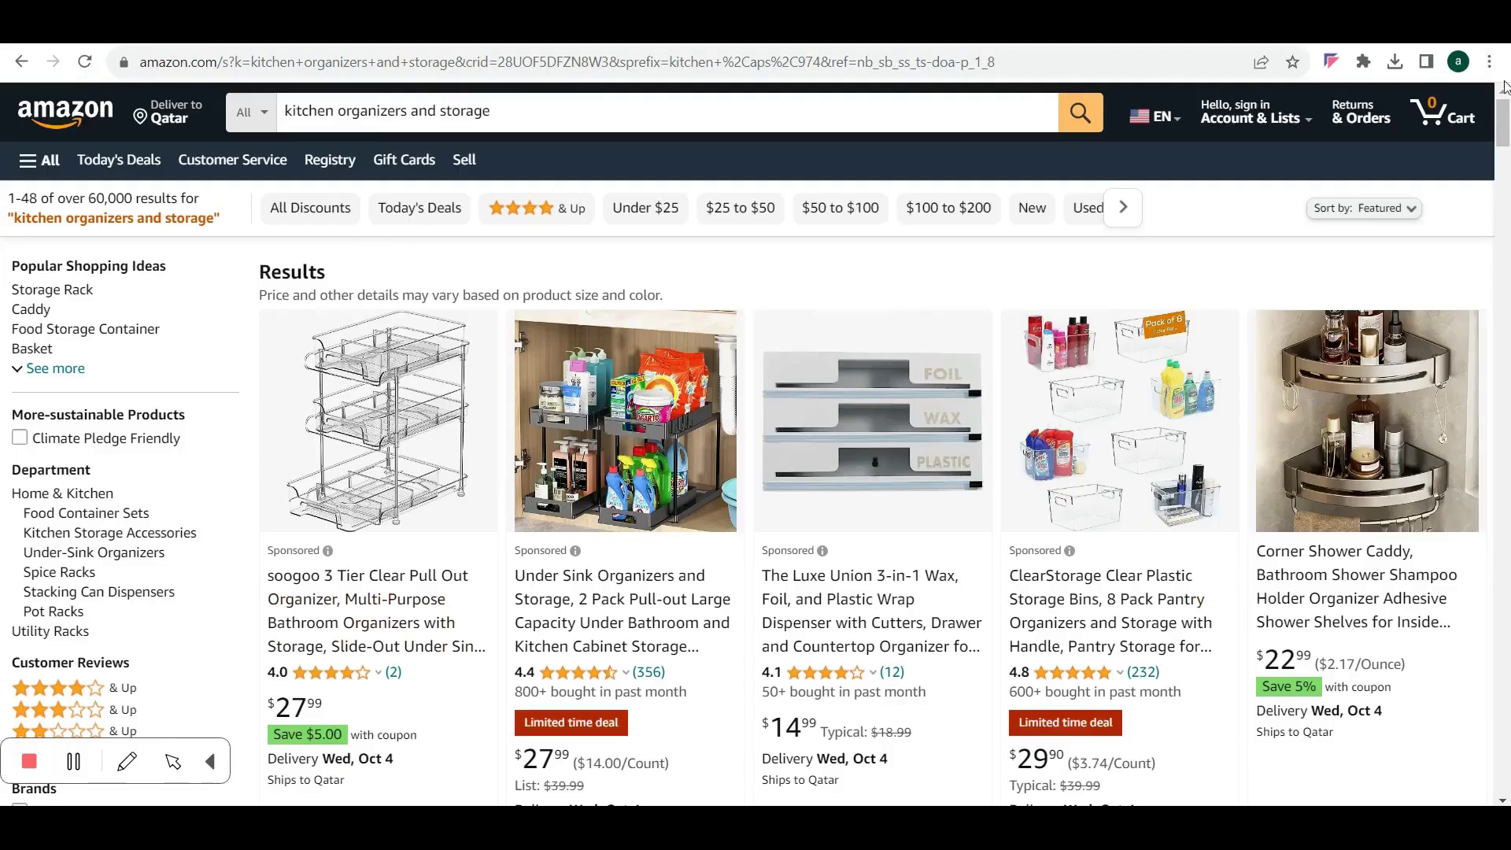
Step: Browse the Amazon results for kitchen organizers and storage and open the 40 PCS Food Storage Containers listing
scroll(787, 204, "down", 1)
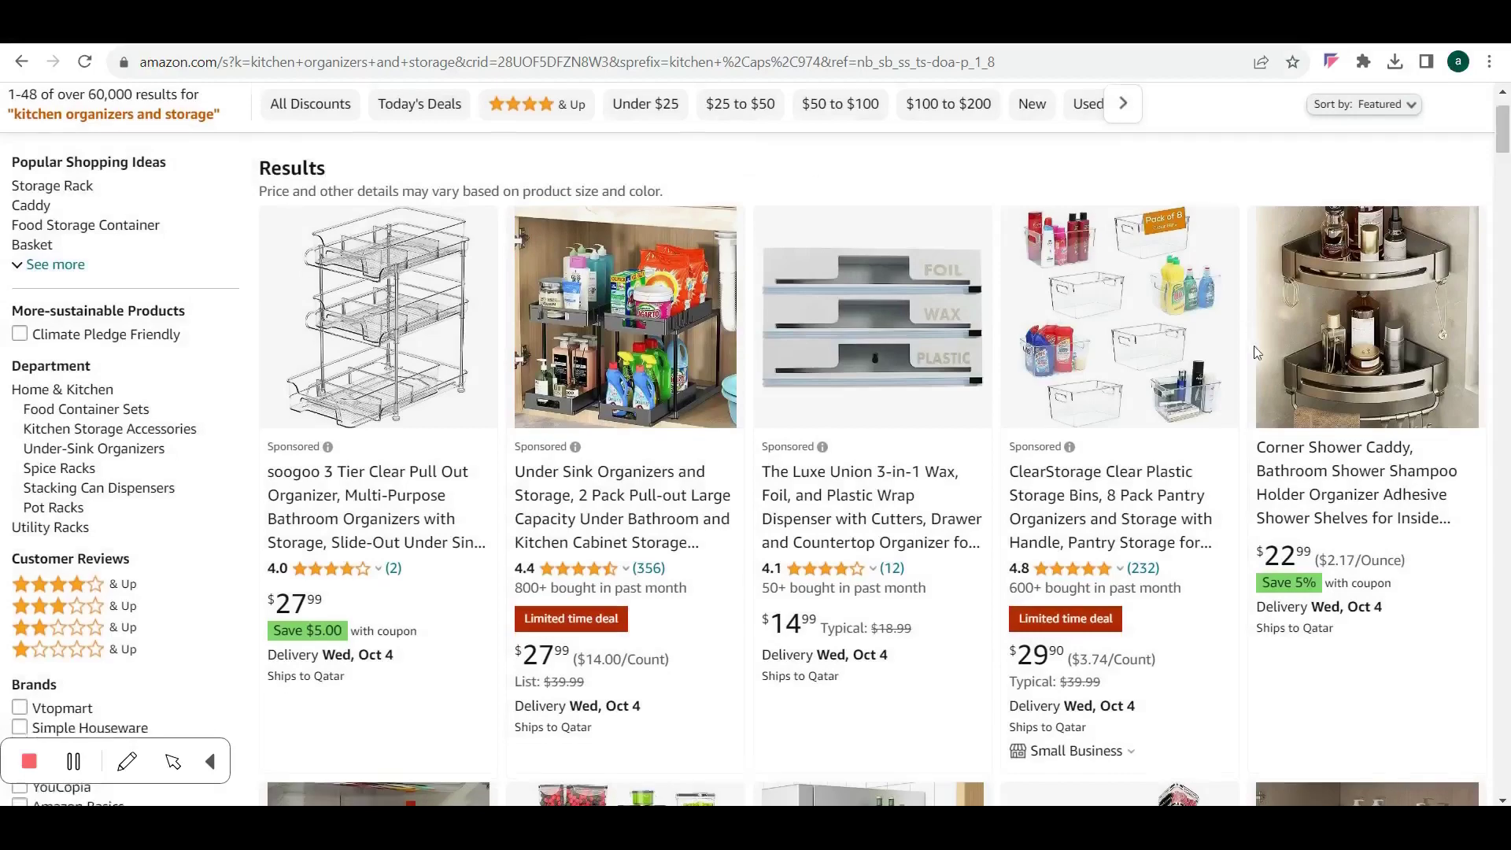
scroll(1194, 373, "down", 5)
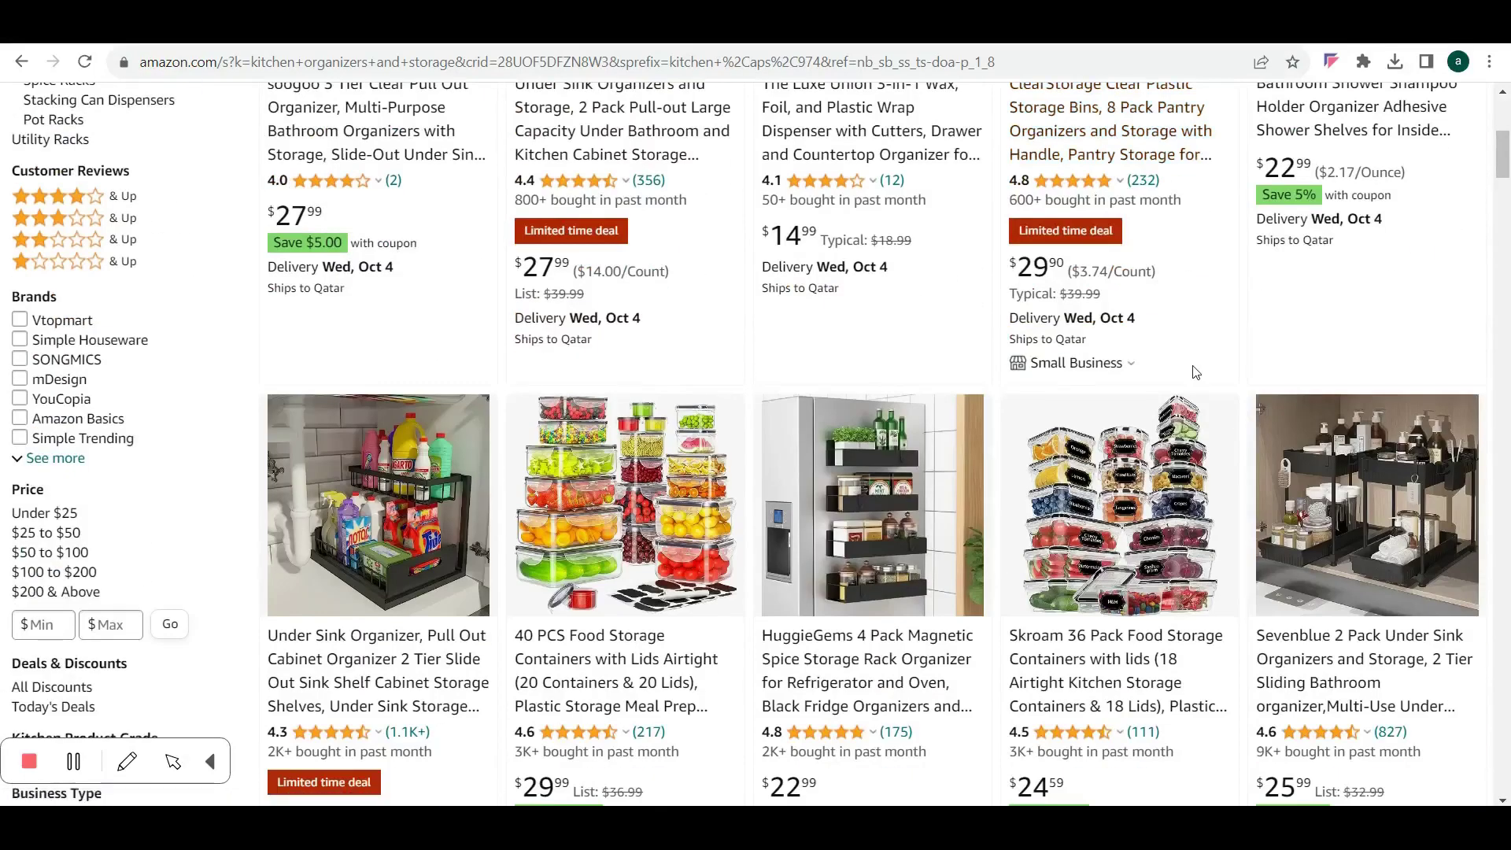
scroll(1508, 454, "down", 1)
scroll(1507, 454, "down", 2)
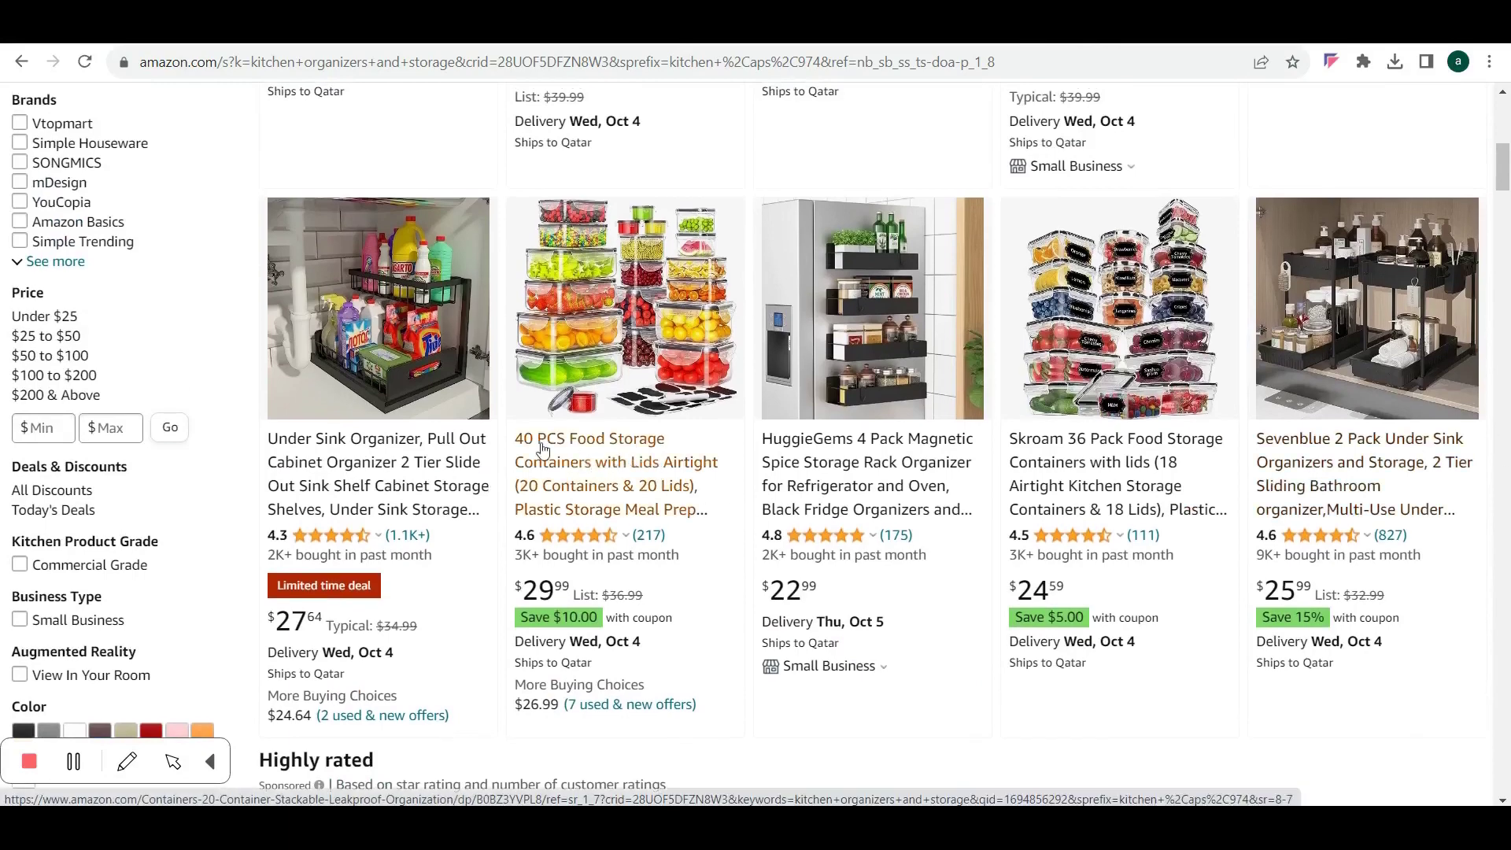
left_click(598, 465)
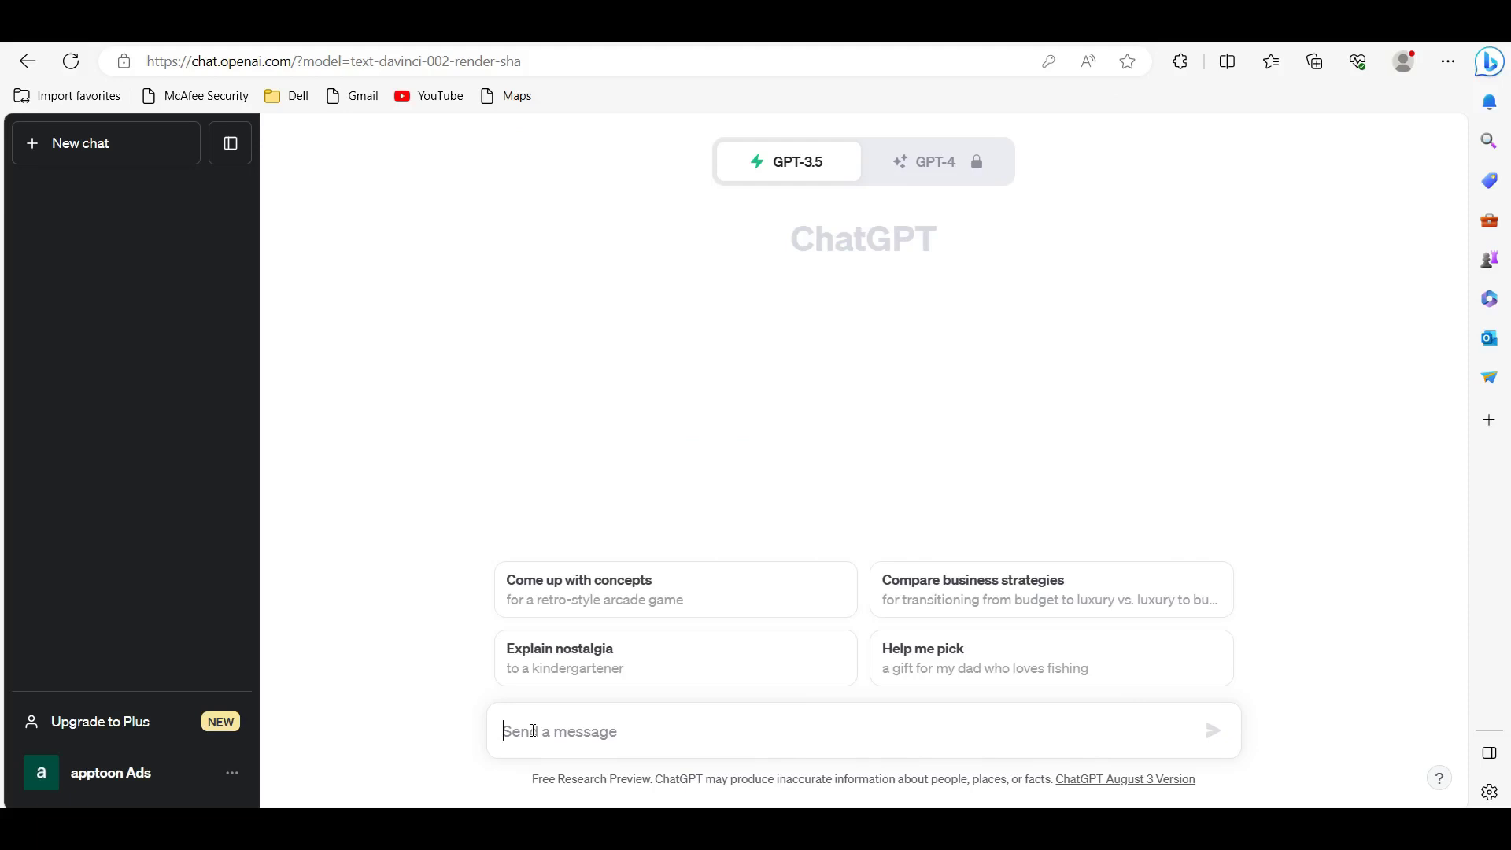
Step: In ChatGPT, send "Hi" and the prompt "I'm Planning to create a kitchen organizer brand . Give me brand name suggestions."
type("Hi")
key("Return")
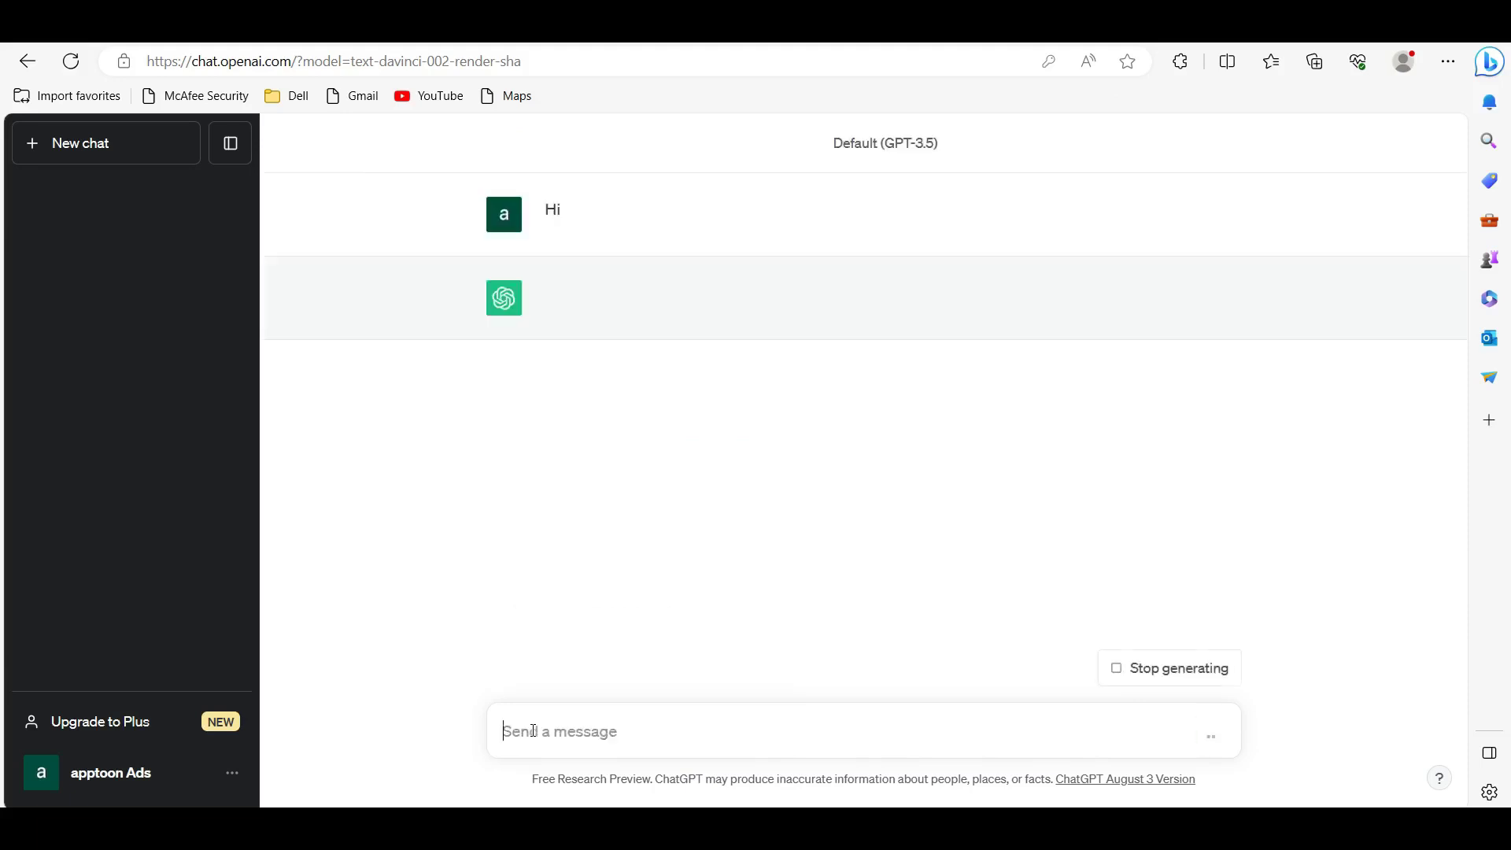
type("I'm Fianning t")
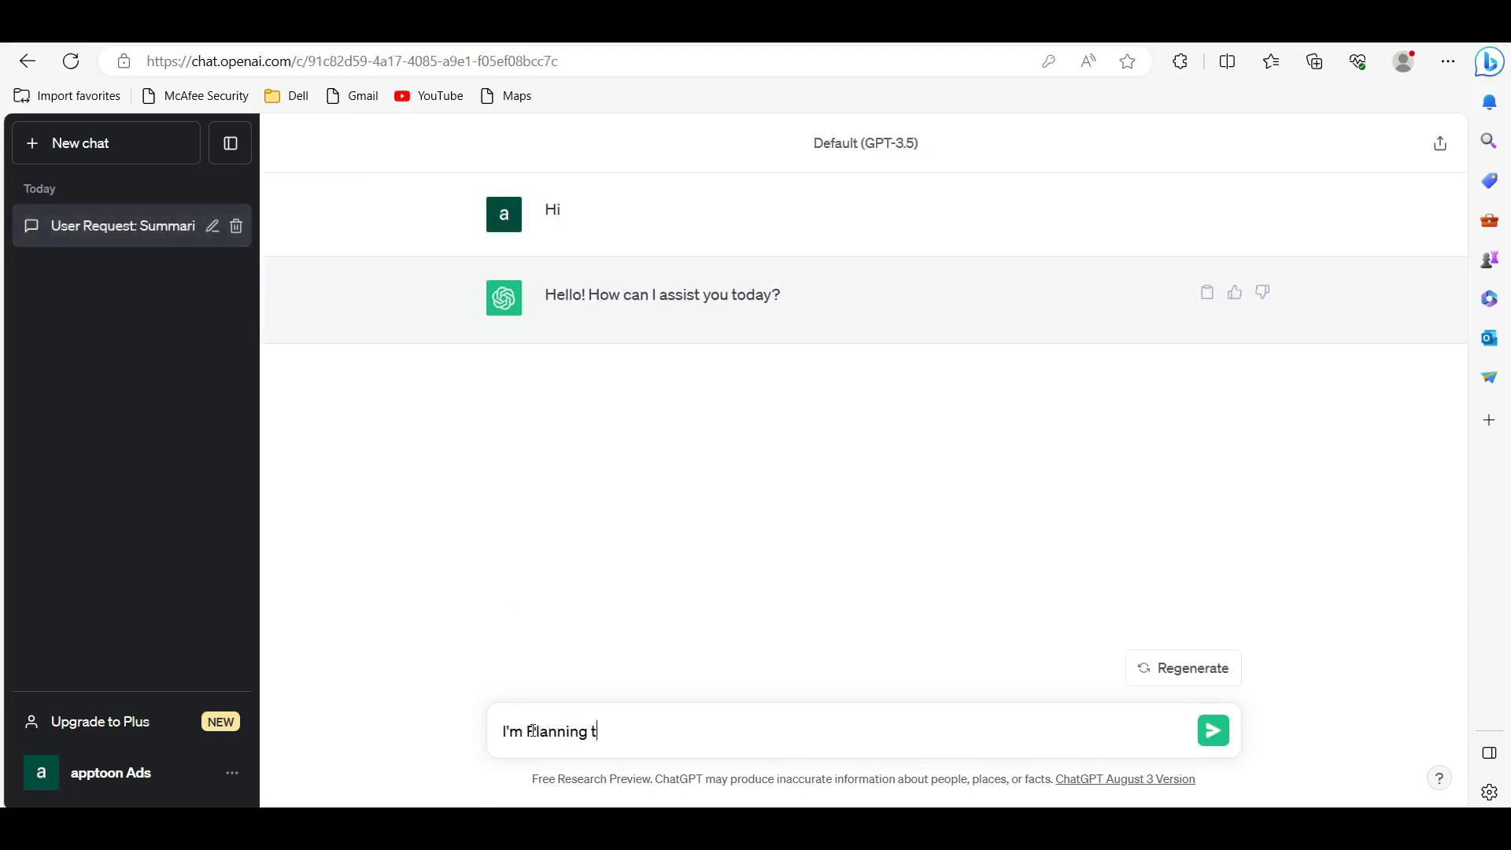
type("o create a kitchen")
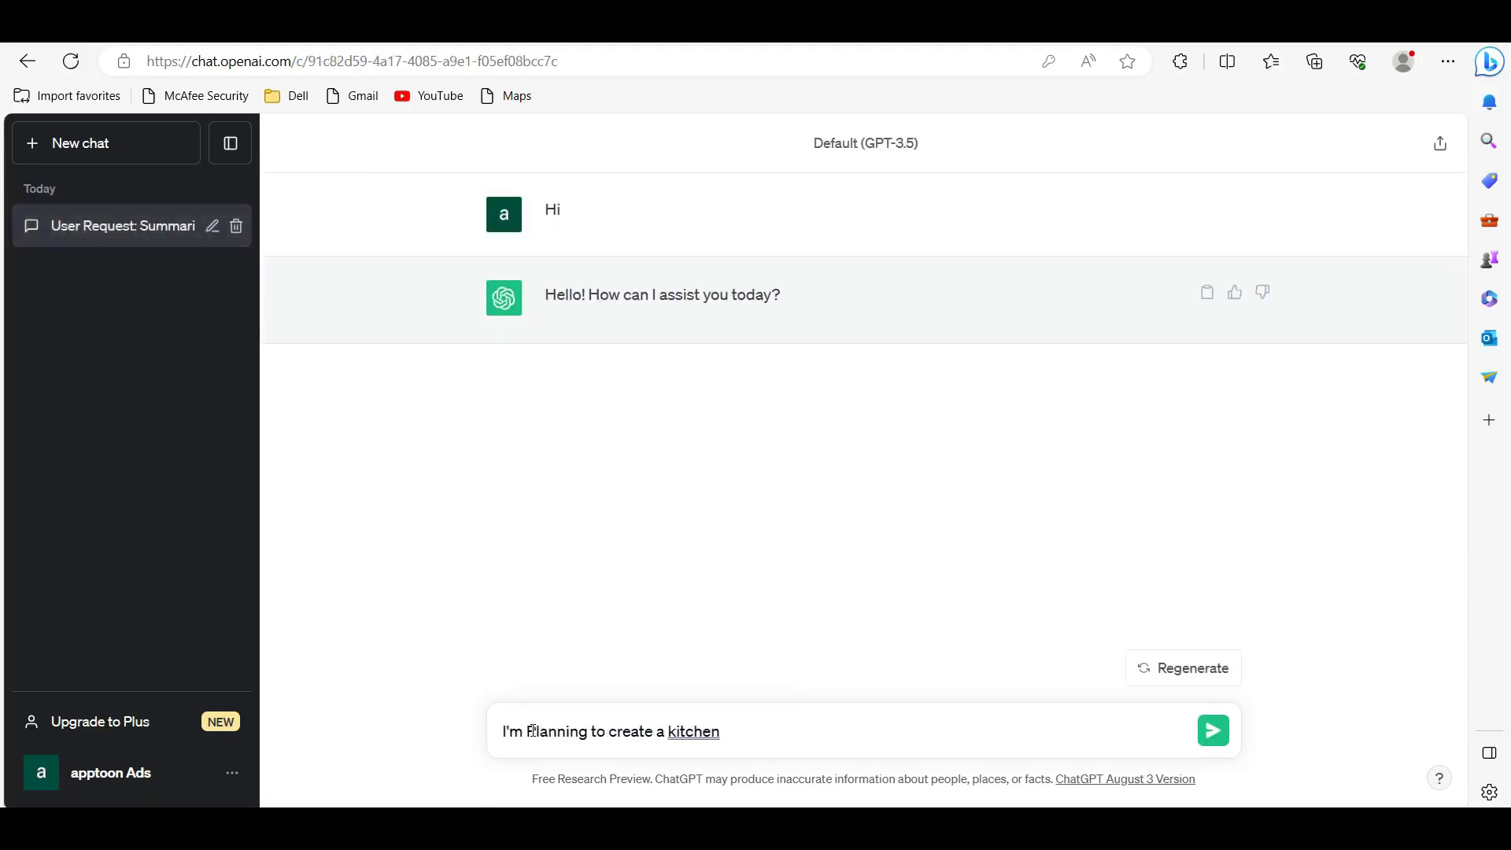
type(" organizer barnd")
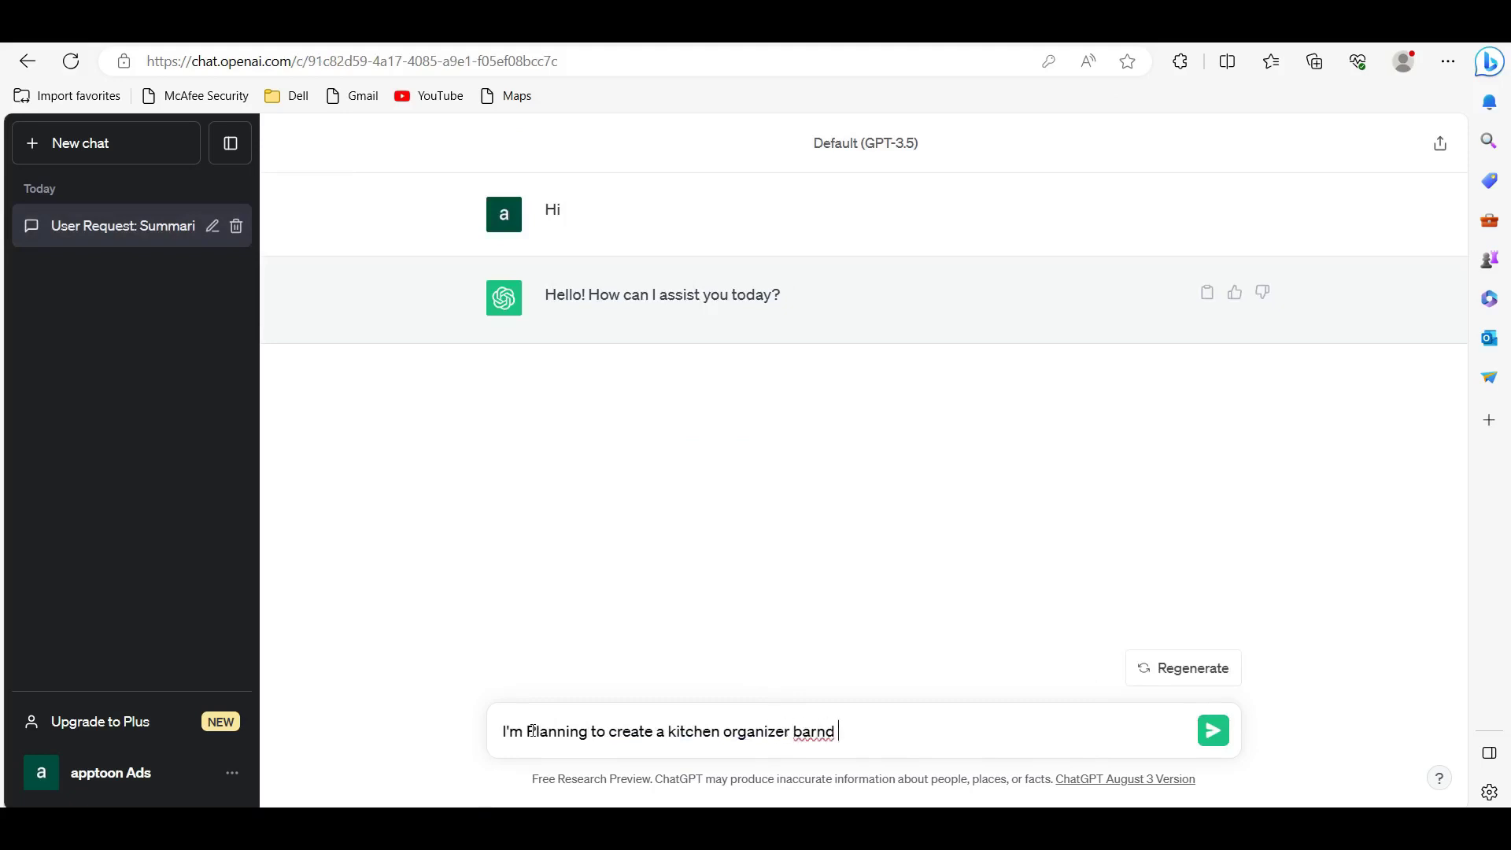
key("BackSpace")
key("BackSpace")
key("BackSpace")
key("BackSpace")
type("rand . Give me brand name suggestions")
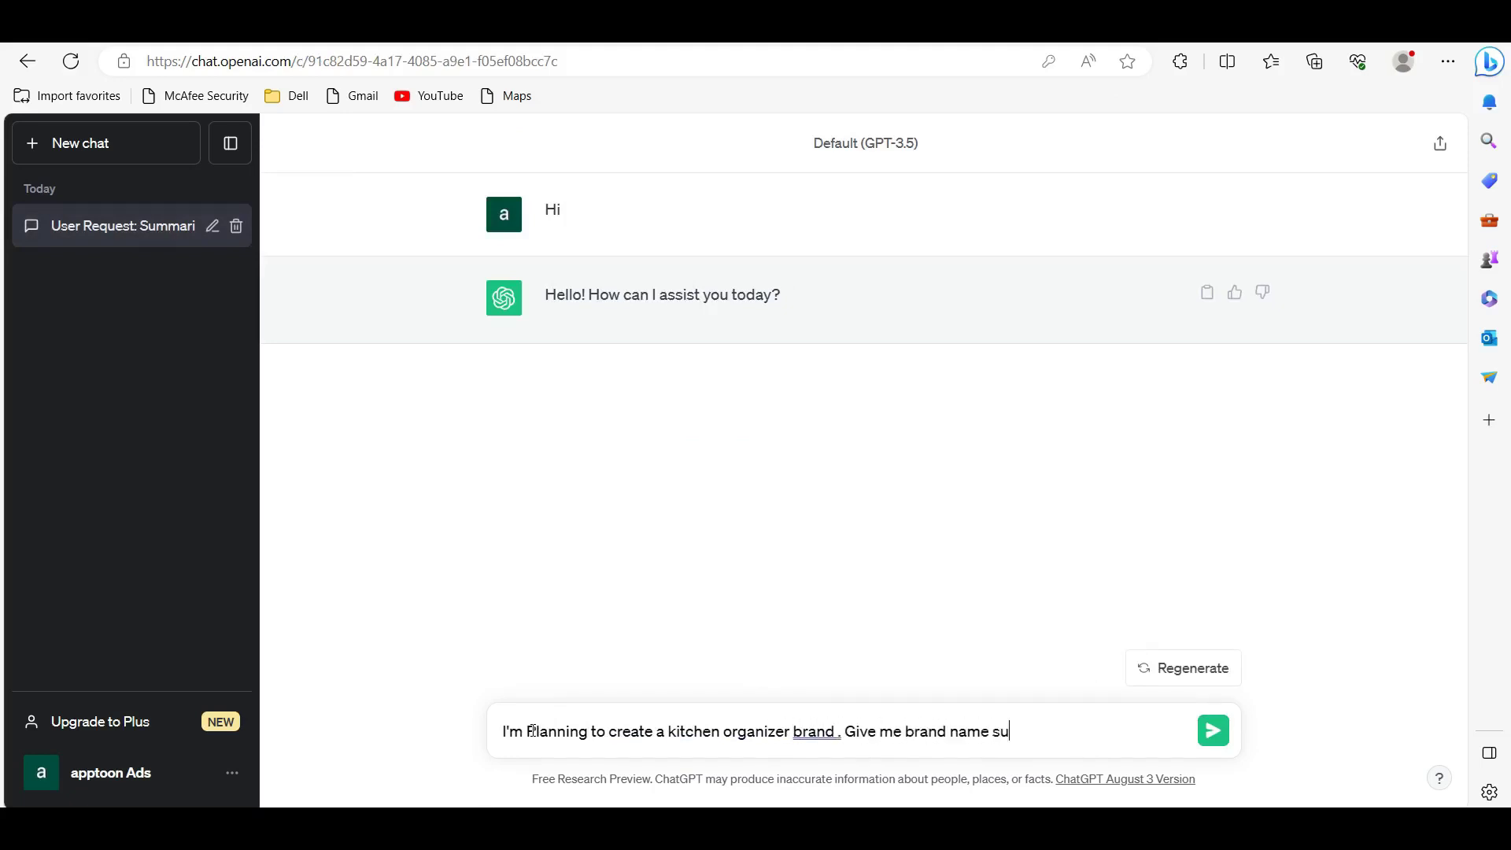
key("BackSpace")
type(".")
key("Return")
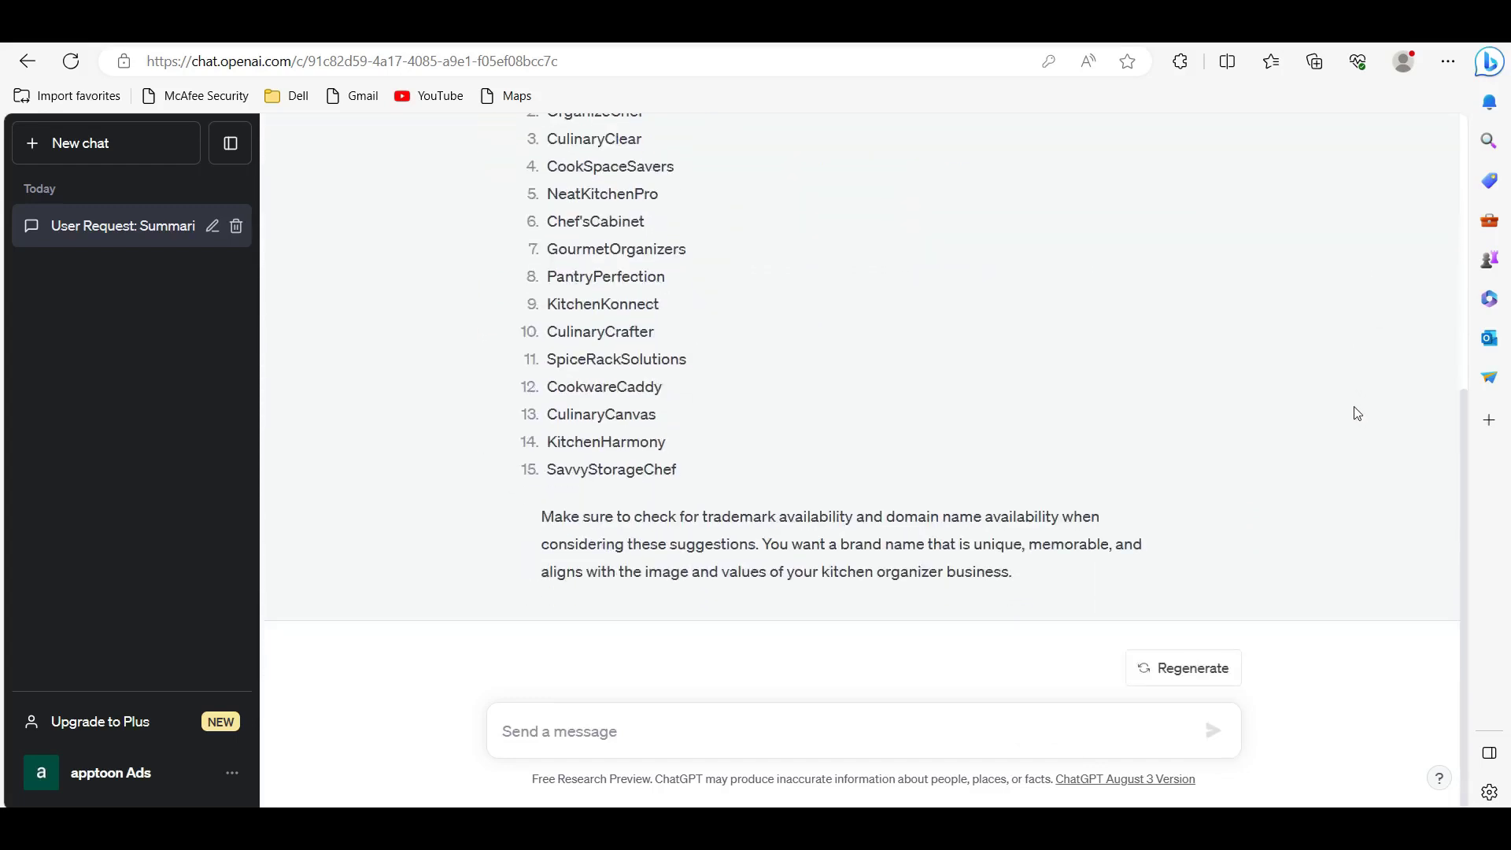
Step: Review the suggested brand names and begin a reply reading "Ok fine ! I selected 9th name"
scroll(1358, 340, "up", 1)
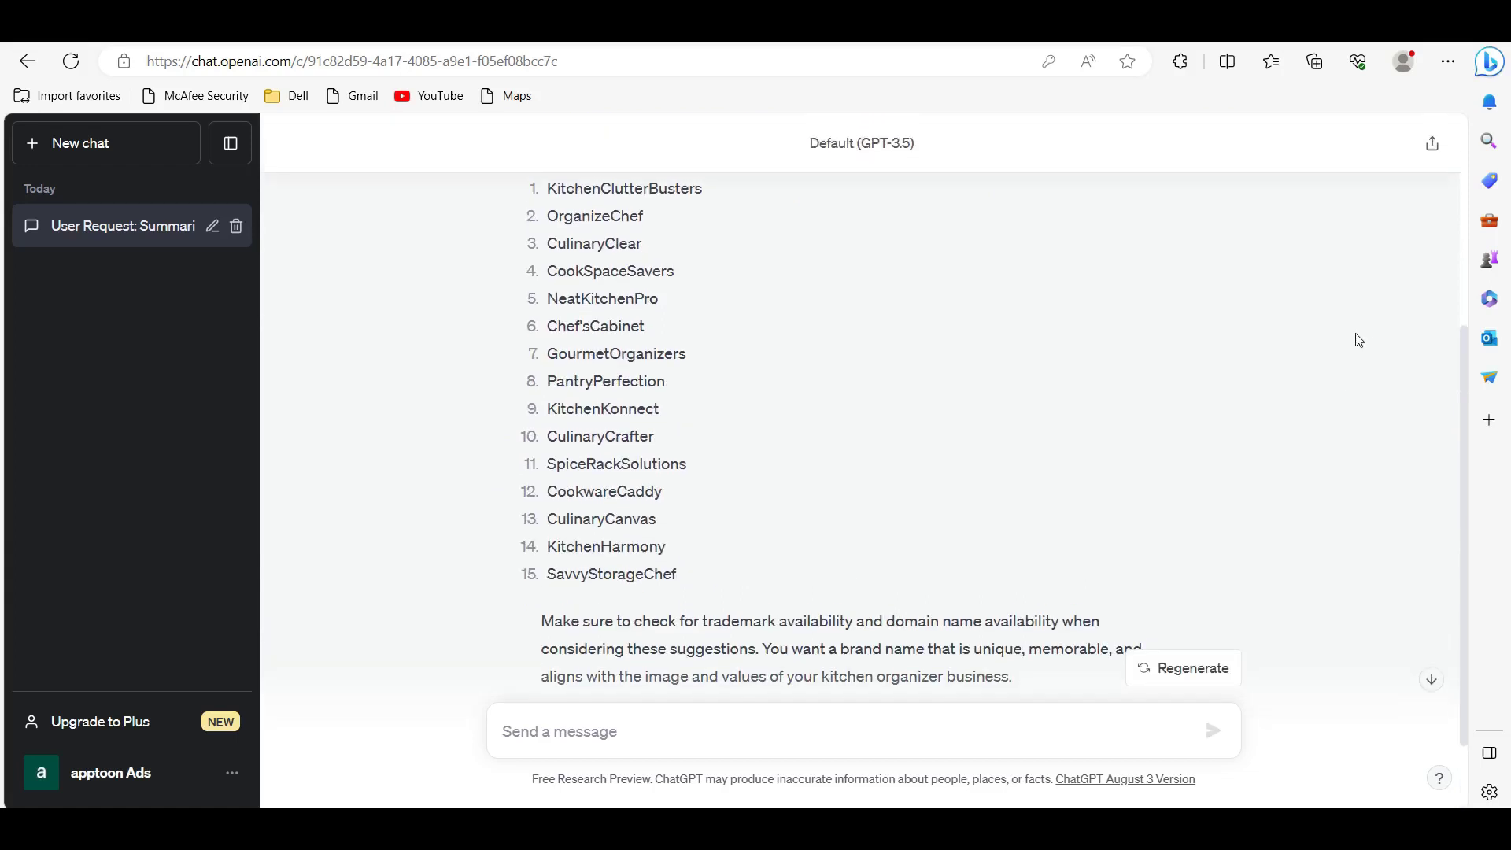
scroll(1291, 348, "up", 1)
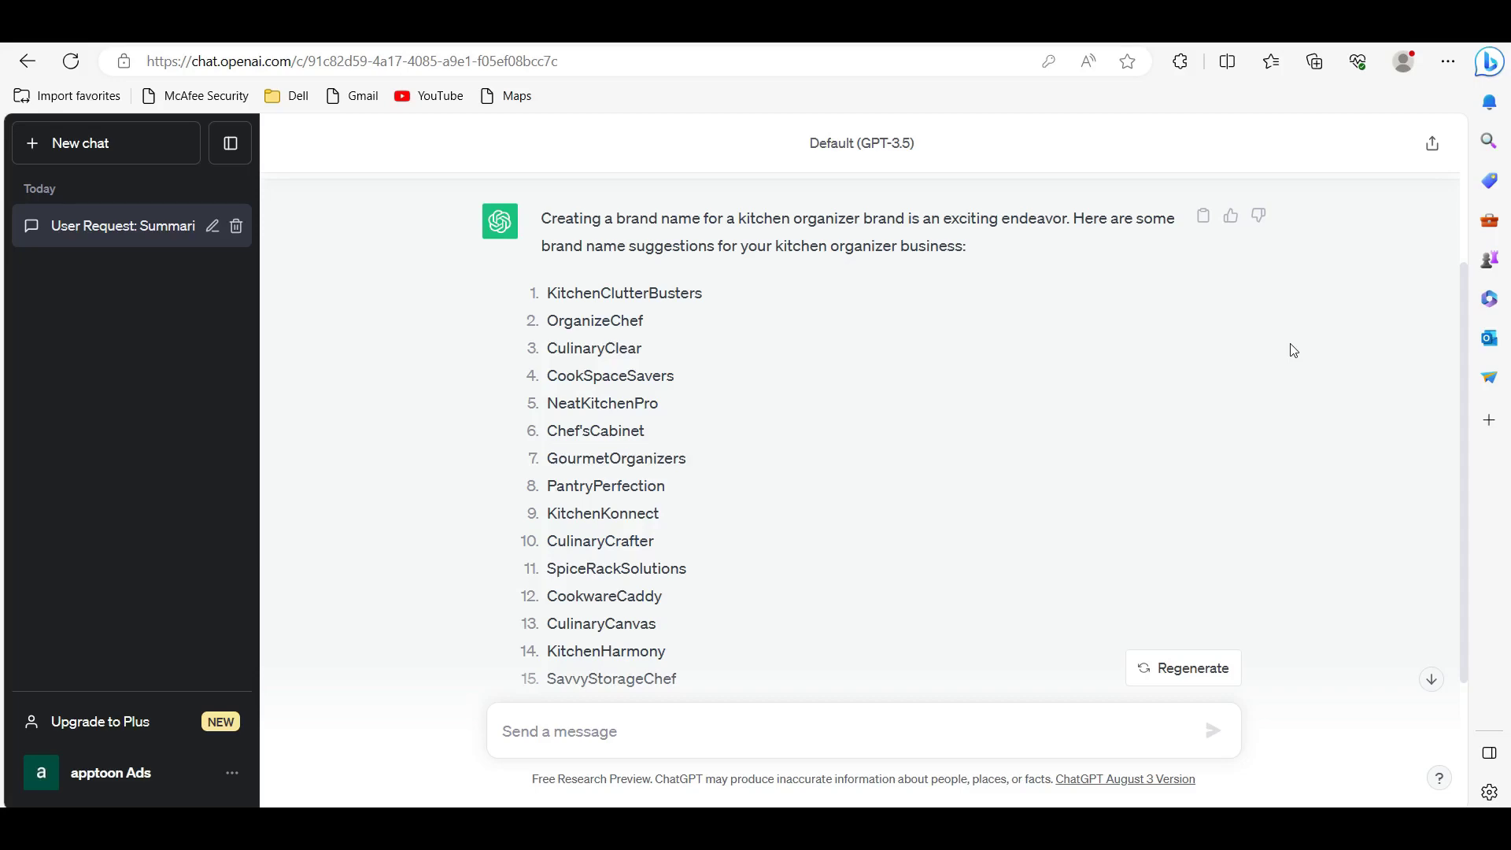
scroll(1294, 350, "down", 3)
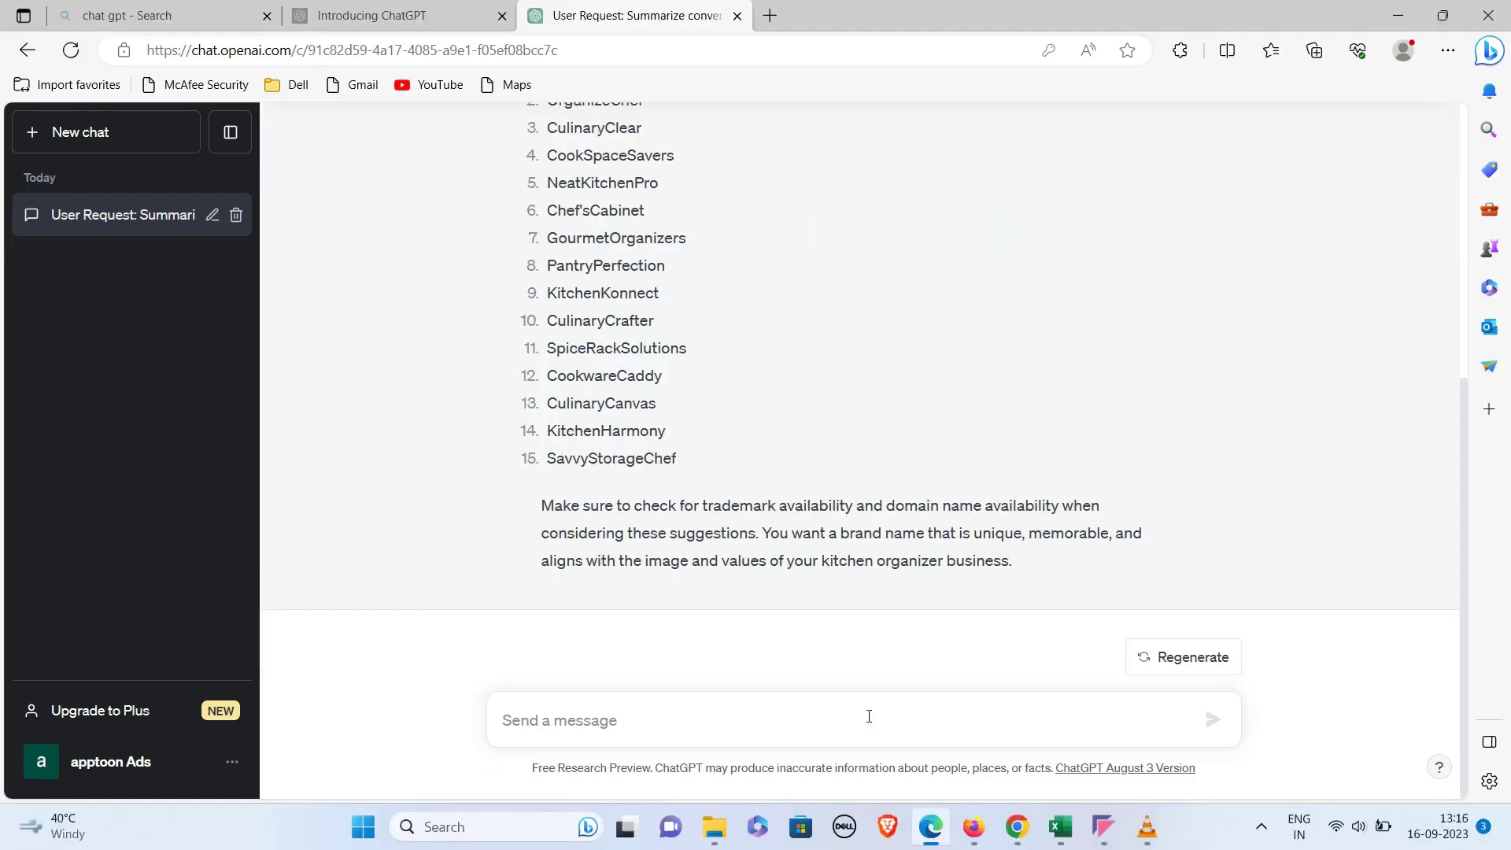
type("Ok fine ! ")
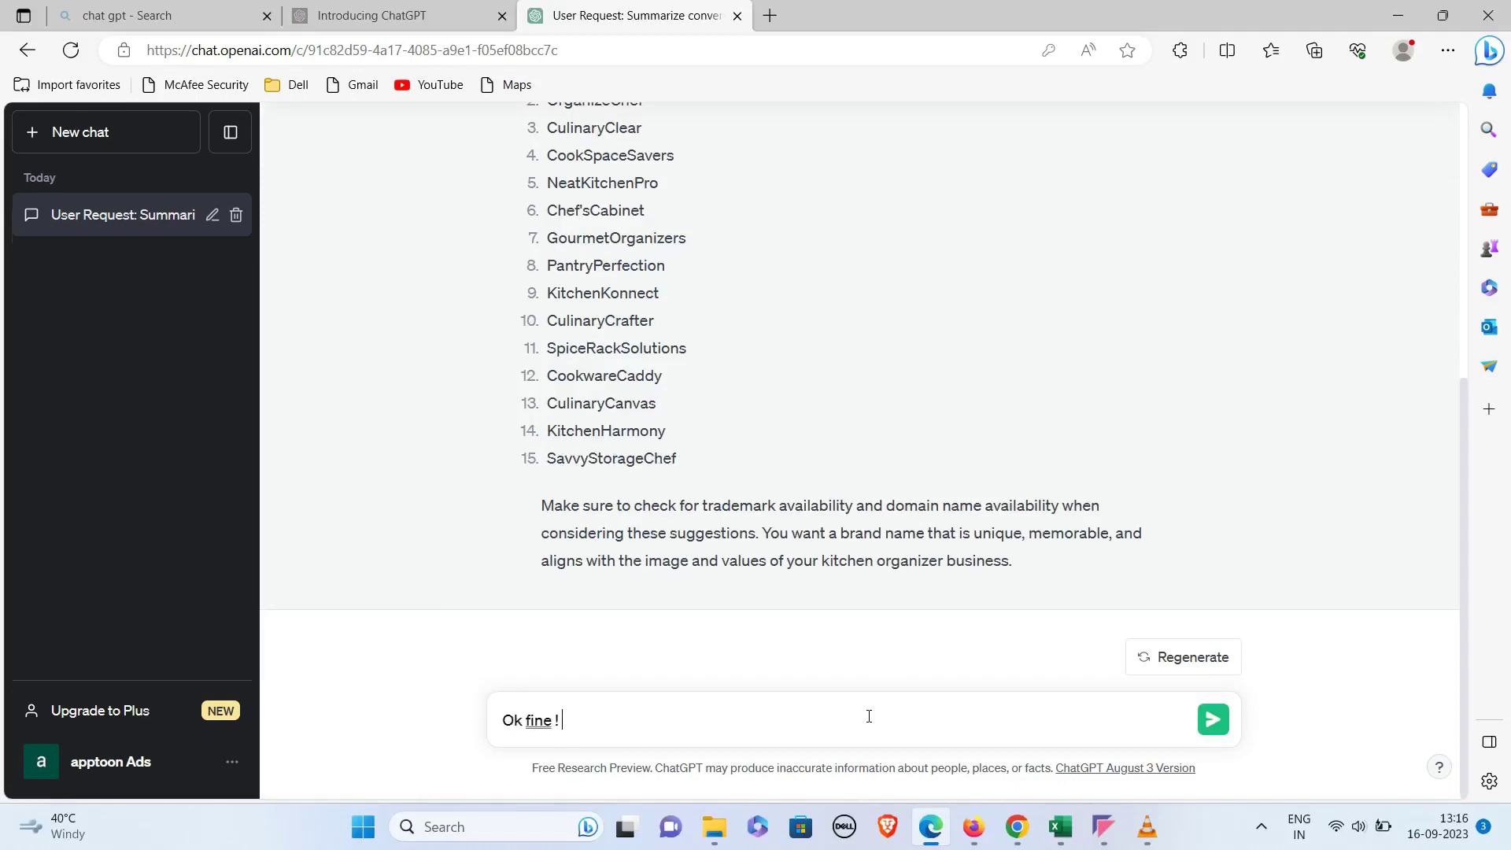
type("I selected")
type(" 9 the na")
key("BackSpace")
key("BackSpace")
key("BackSpace")
key("BackSpace")
key("BackSpace")
key("BackSpace")
key("BackSpace")
type("th nma")
key("BackSpace")
key("BackSpace")
type("ame")
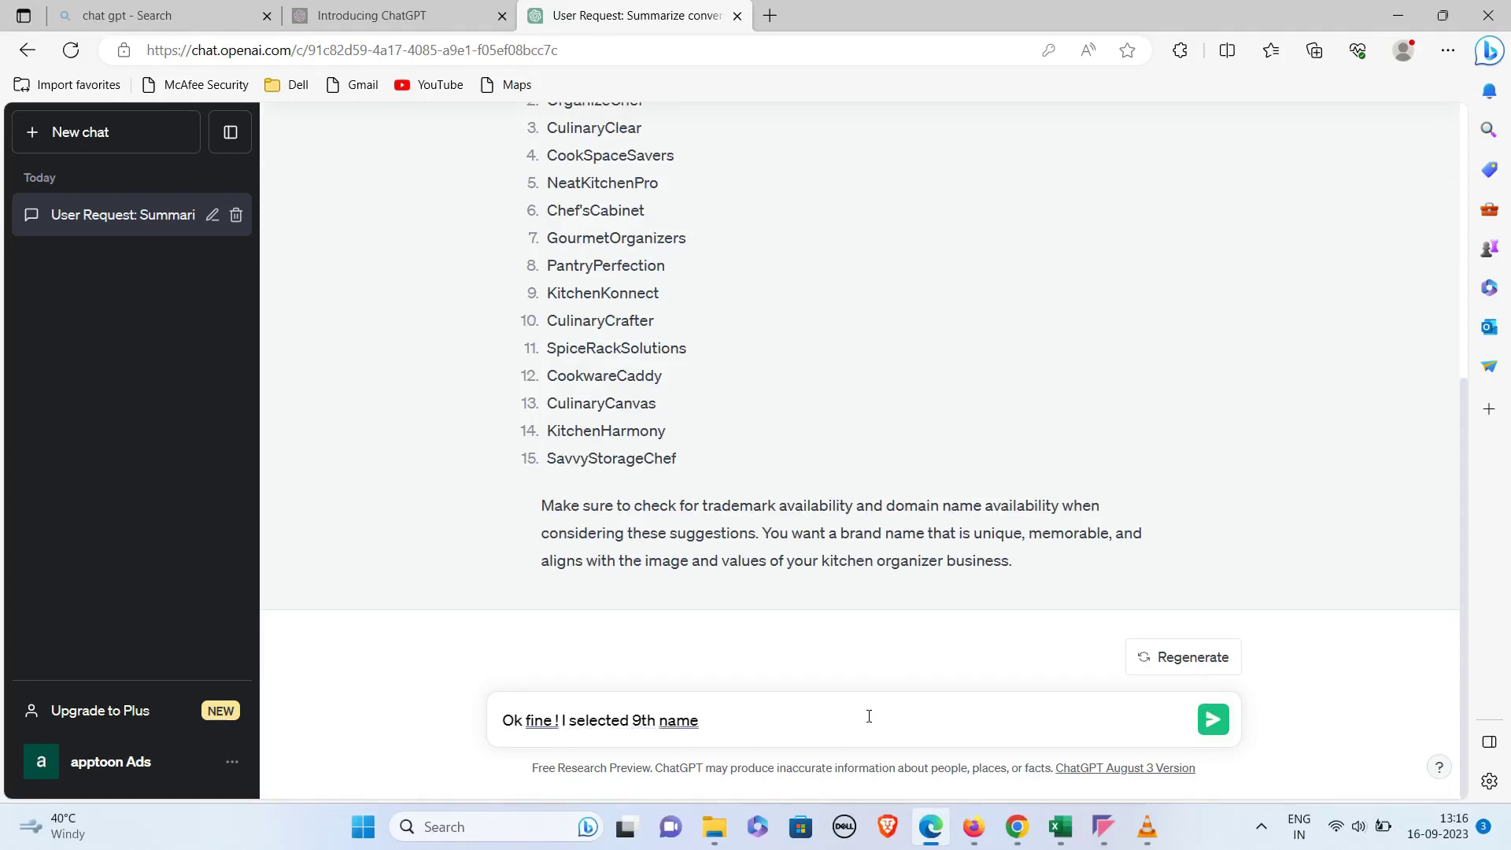
Step: Copy the brand name KitchenKonnect from the suggestion list and add it at the end of the unsent reply
double_click(553, 293)
key("ctrl+c")
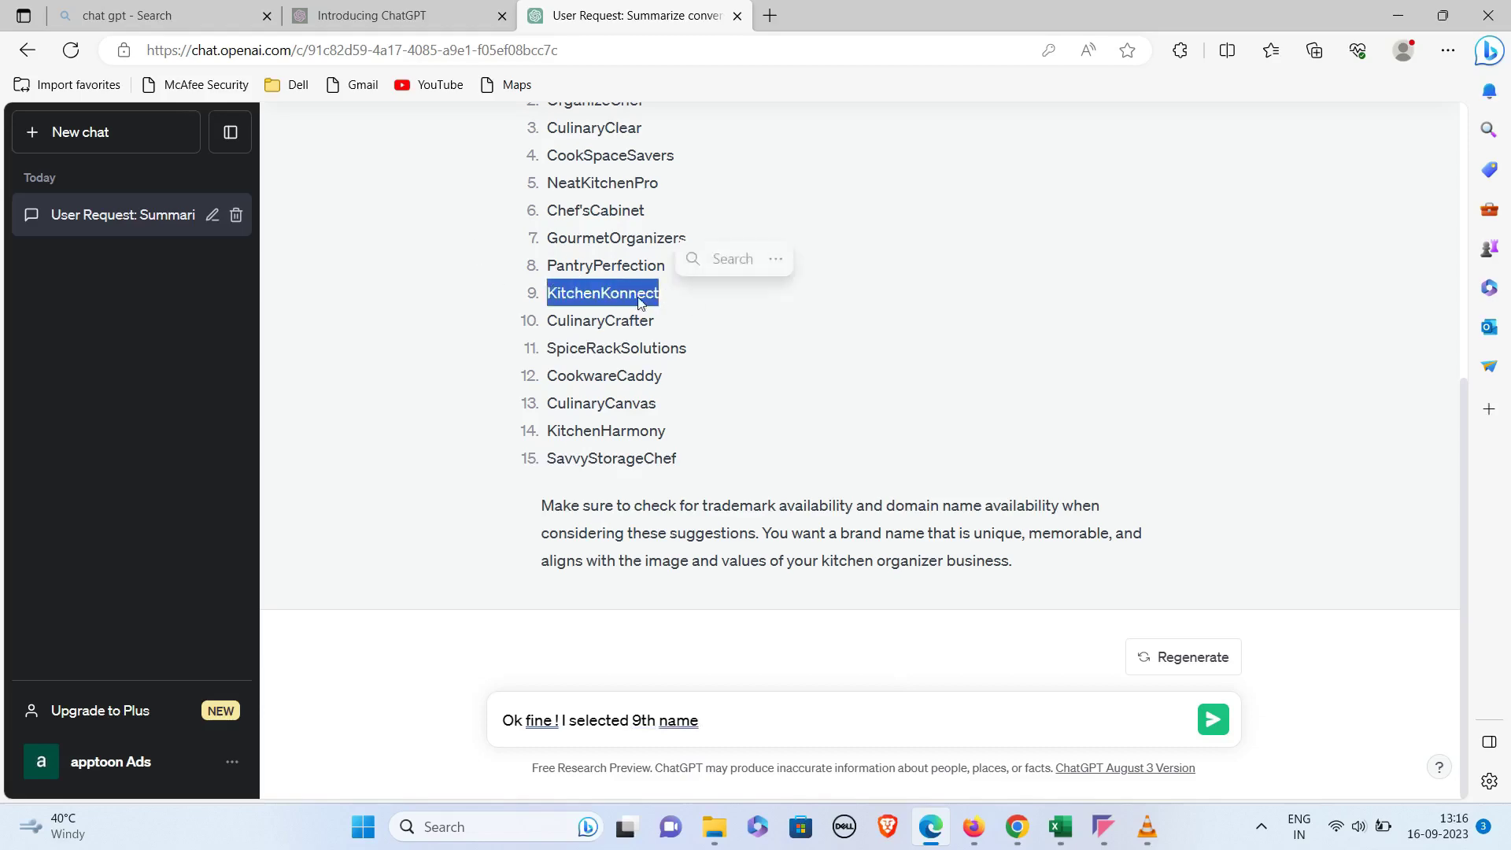
left_click(778, 713)
key("ctrl+v")
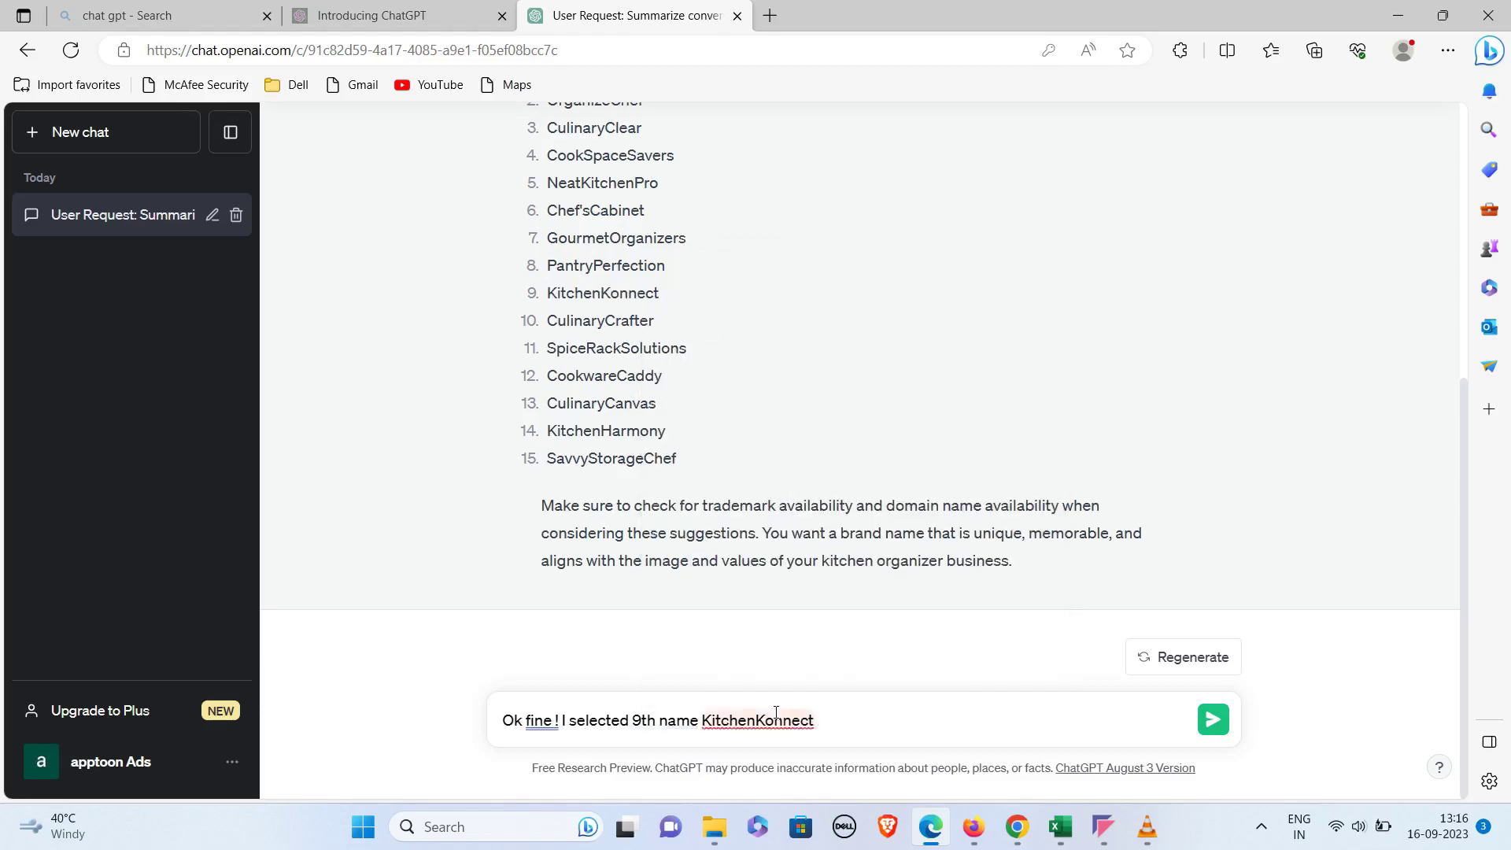
Step: Complete the reply with ". Give me some product suggestions." and send it to ChatGPT
type(". Give me some product suggestions for")
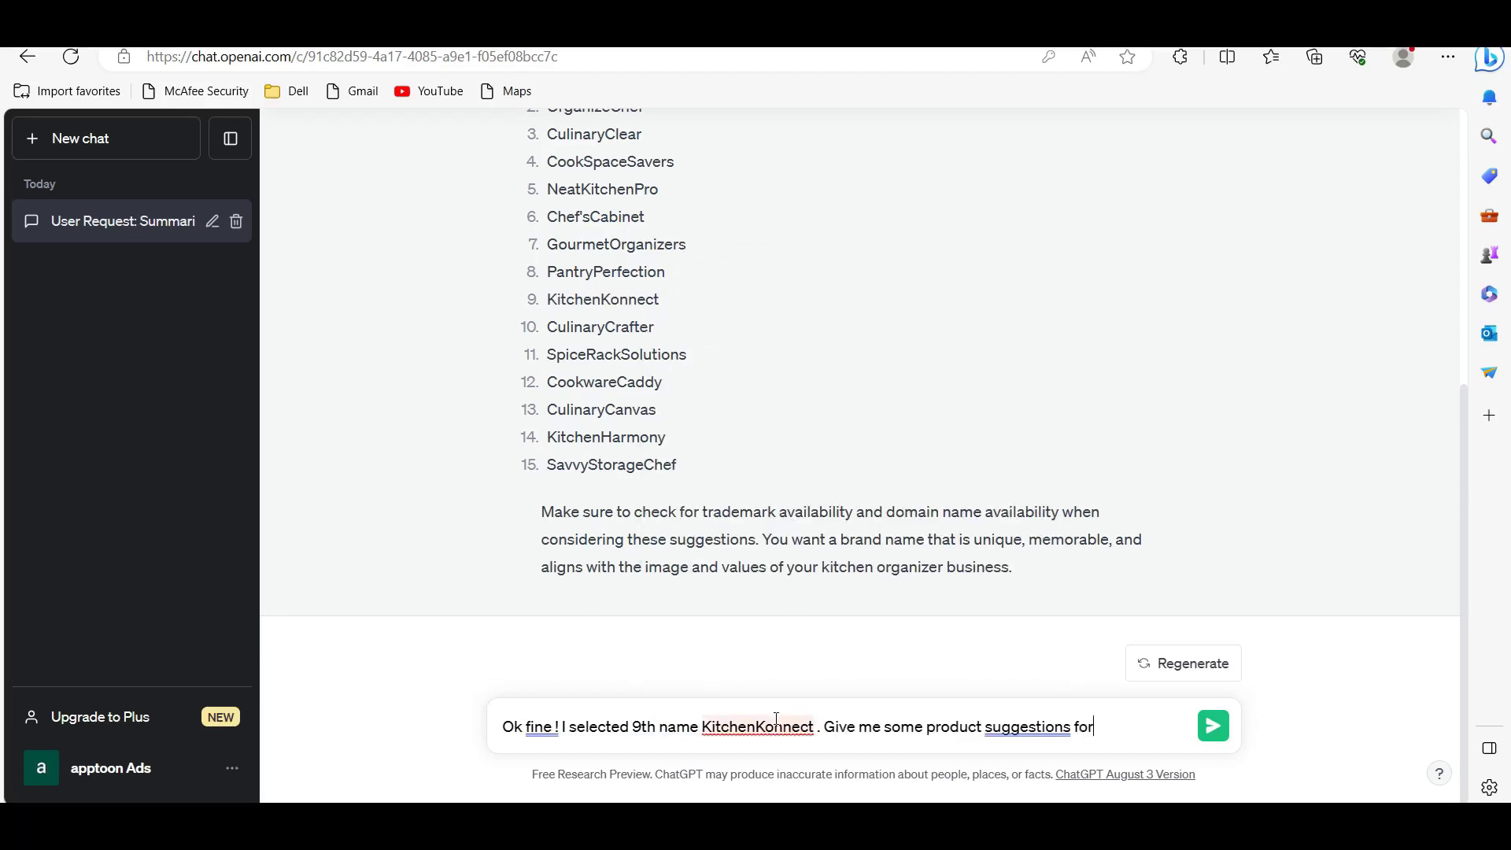
key("BackSpace")
key("BackSpace")
key("BackSpace")
key("BackSpace")
type(".")
key("Return")
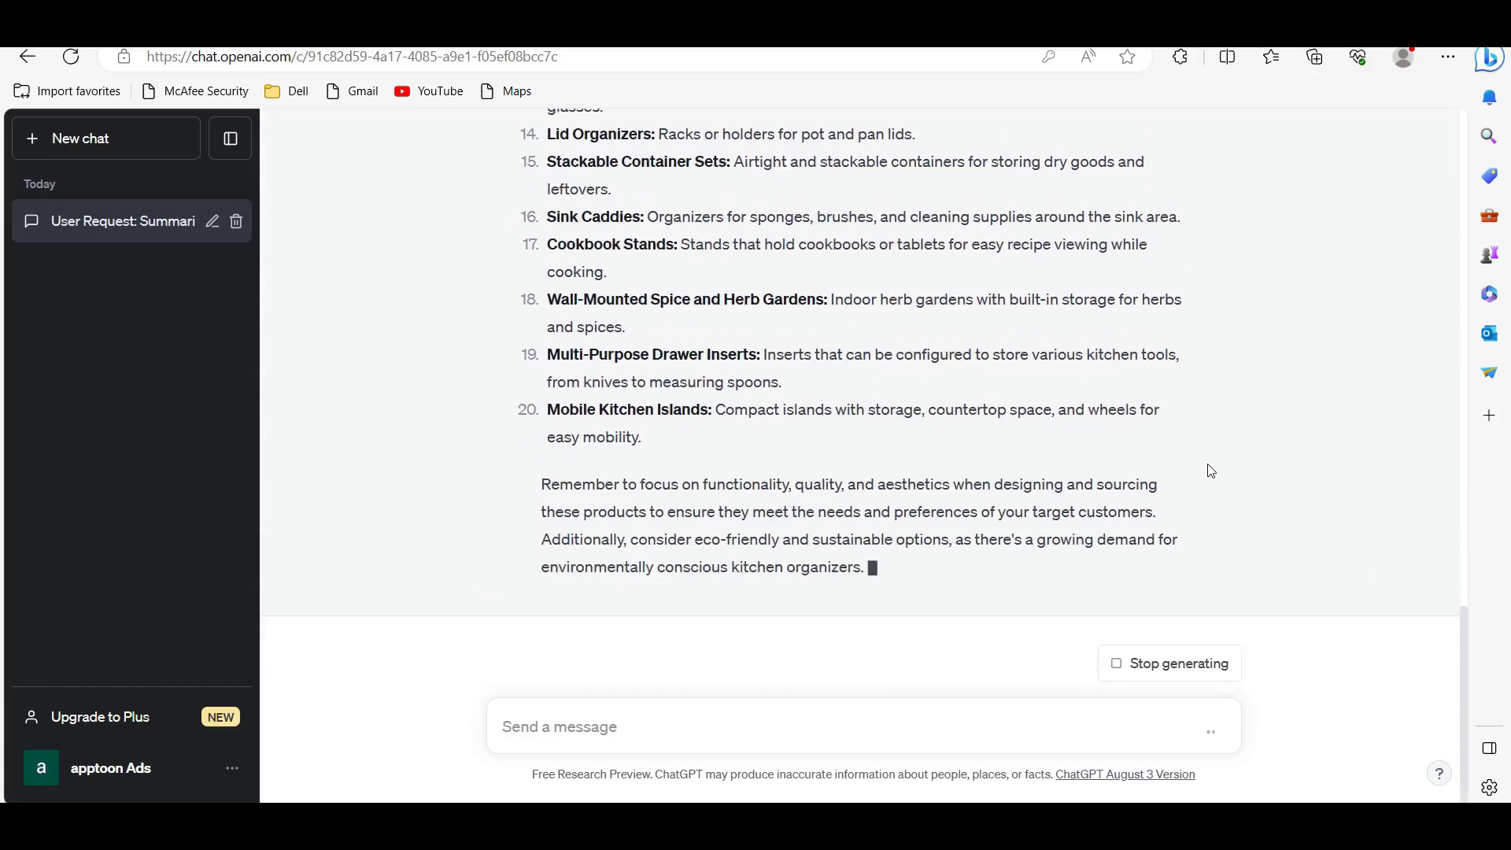
Step: Read through the list of product ideas that ChatGPT gives for the KitchenKonnect brand
scroll(1267, 470, "up", 3)
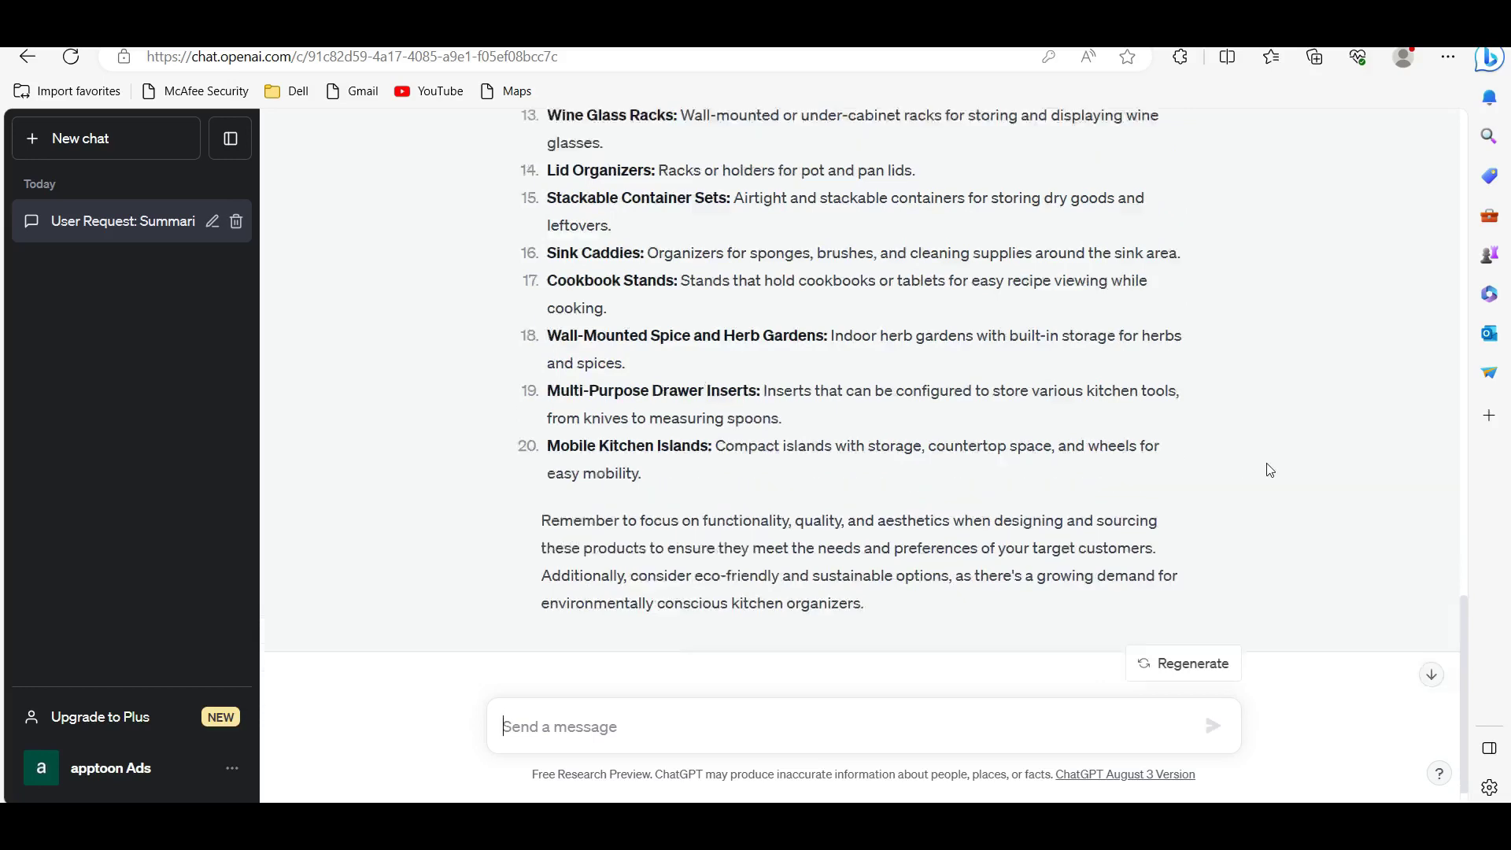
scroll(1270, 470, "up", 7)
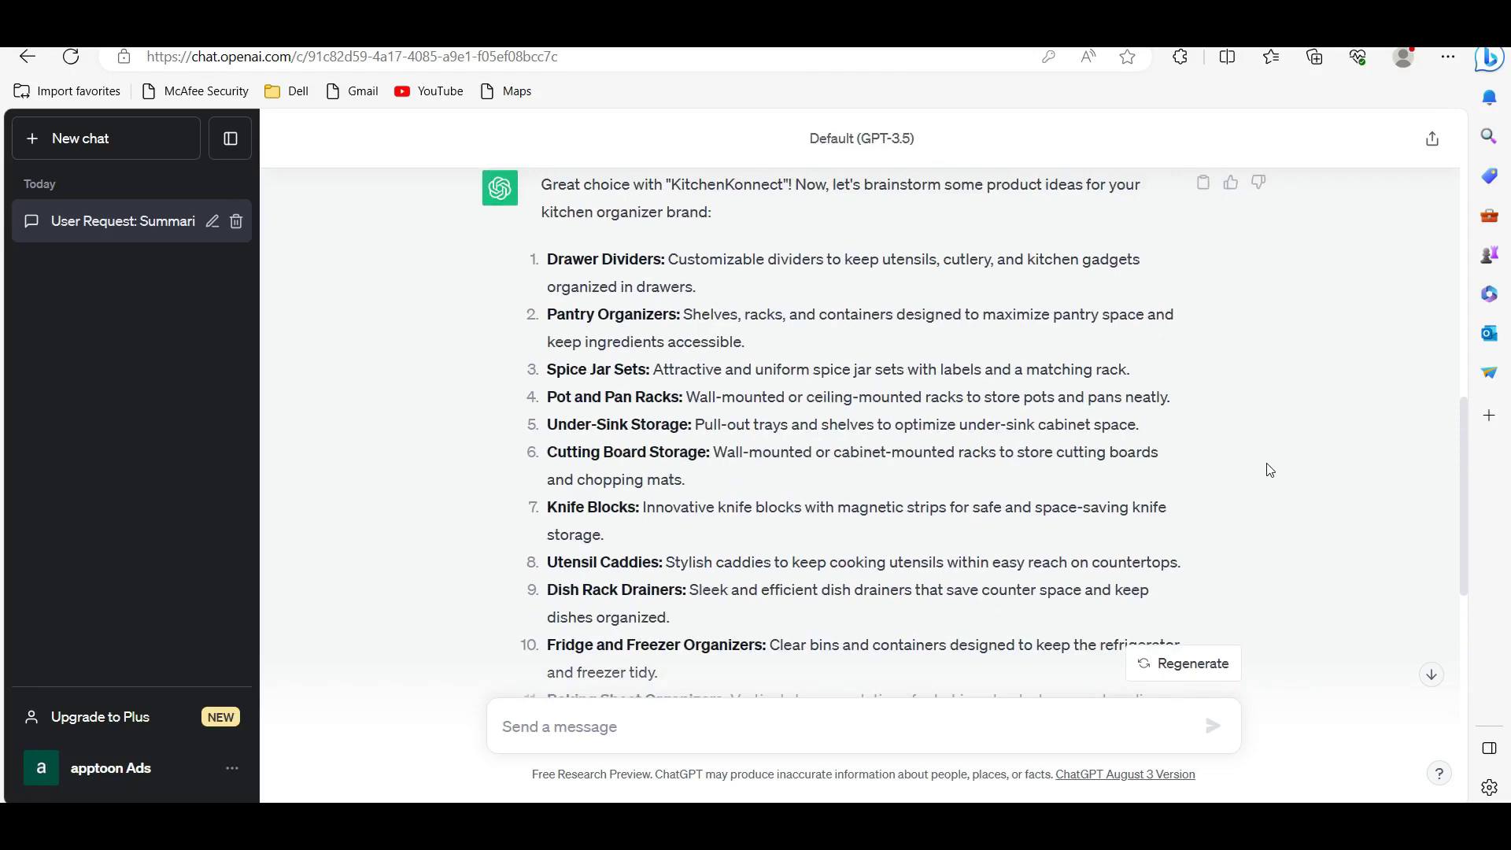
scroll(1235, 367, "down", 2)
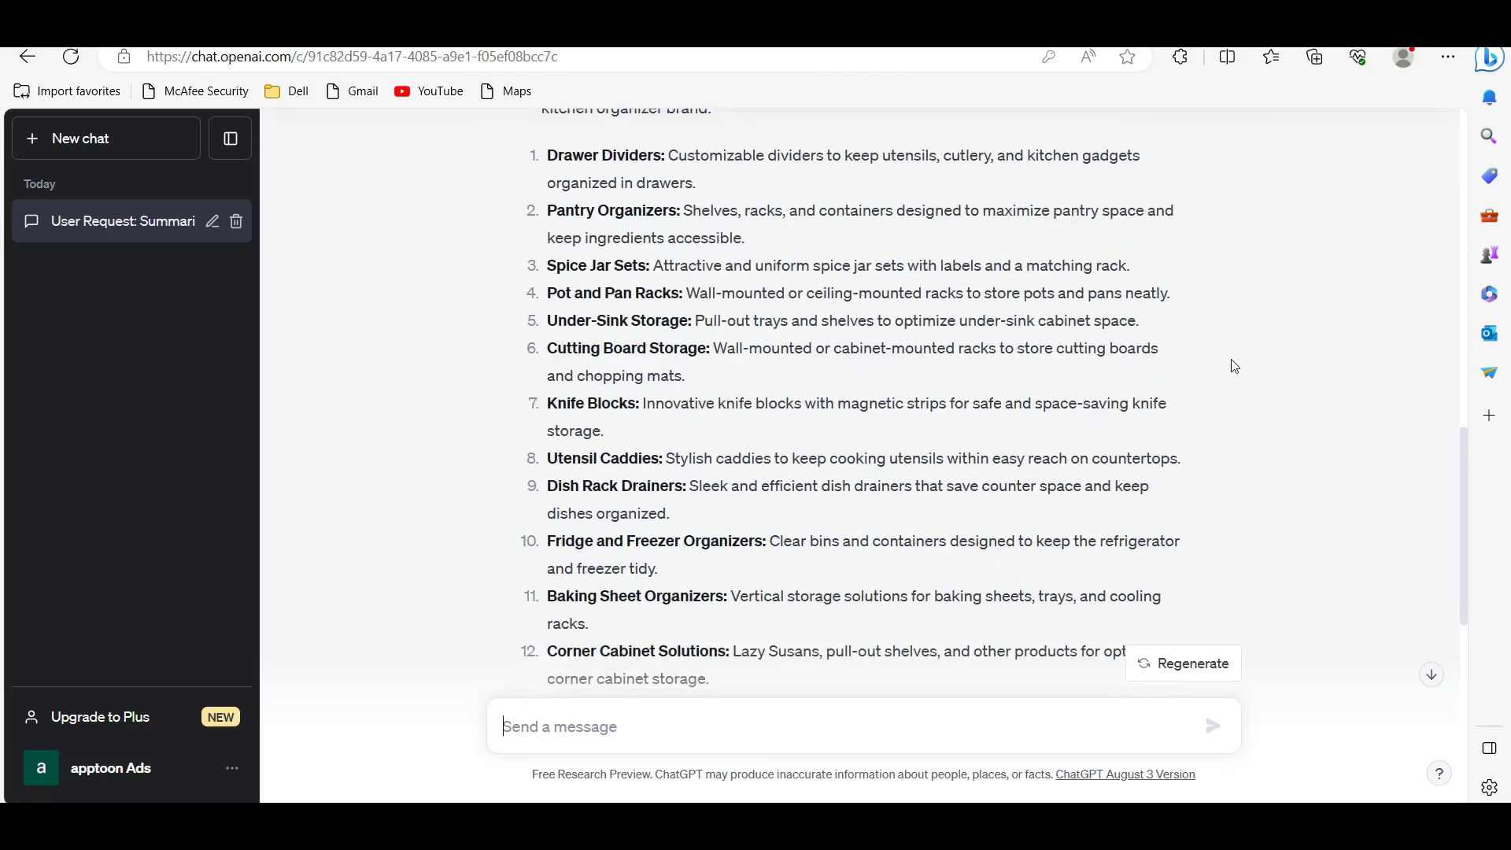
scroll(1232, 358, "down", 2)
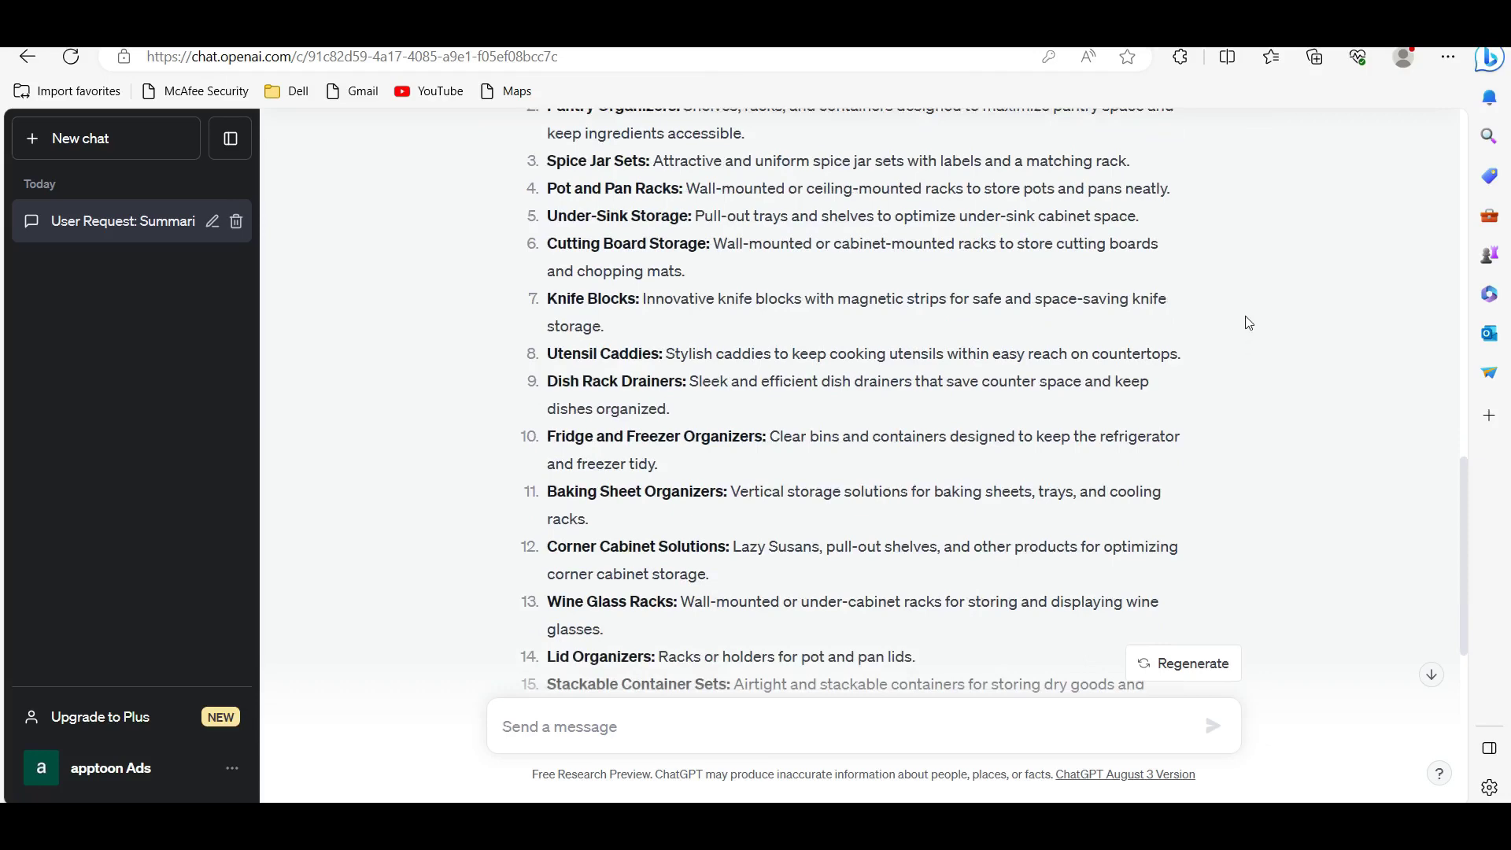
scroll(1246, 324, "down", 4)
scroll(1248, 323, "down", 2)
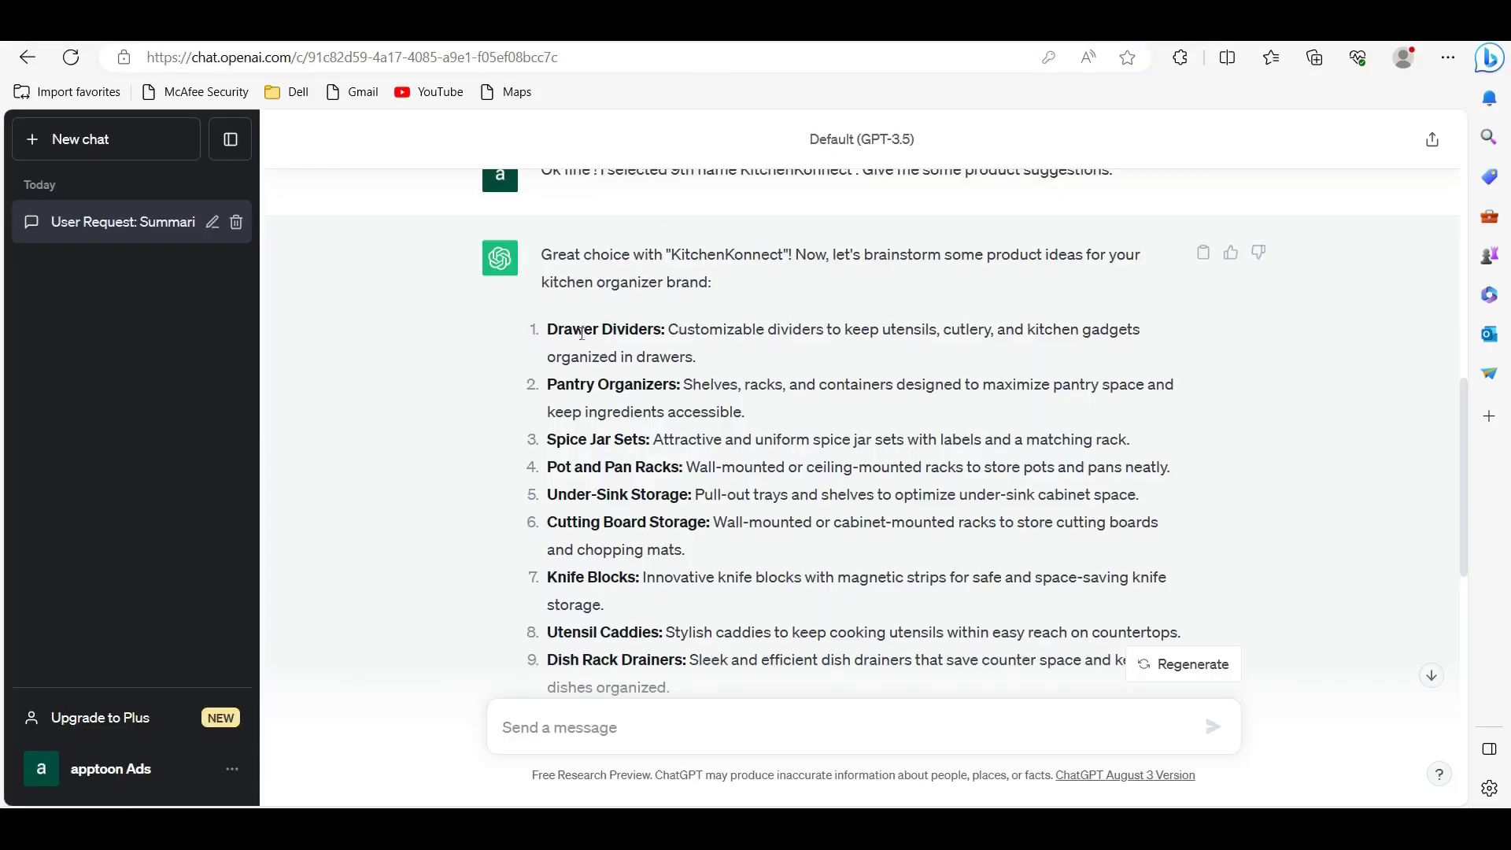
Step: Copy "Drawer Dividers" from the product ideas, switch to Amazon and search for it
left_click_drag(548, 329, 661, 326)
key("ctrl+c")
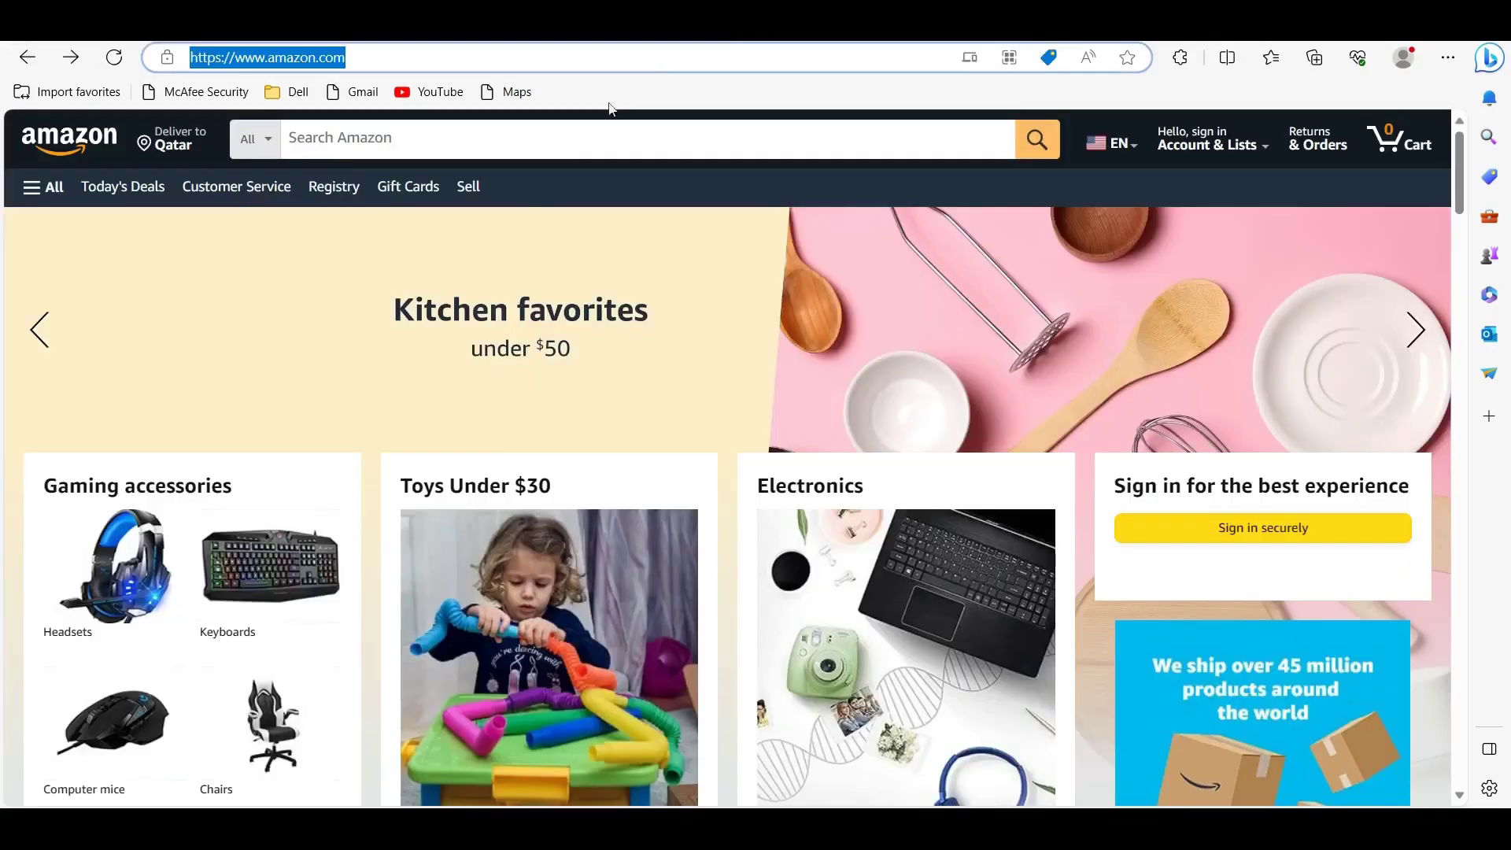
left_click(472, 142)
key("ctrl+v")
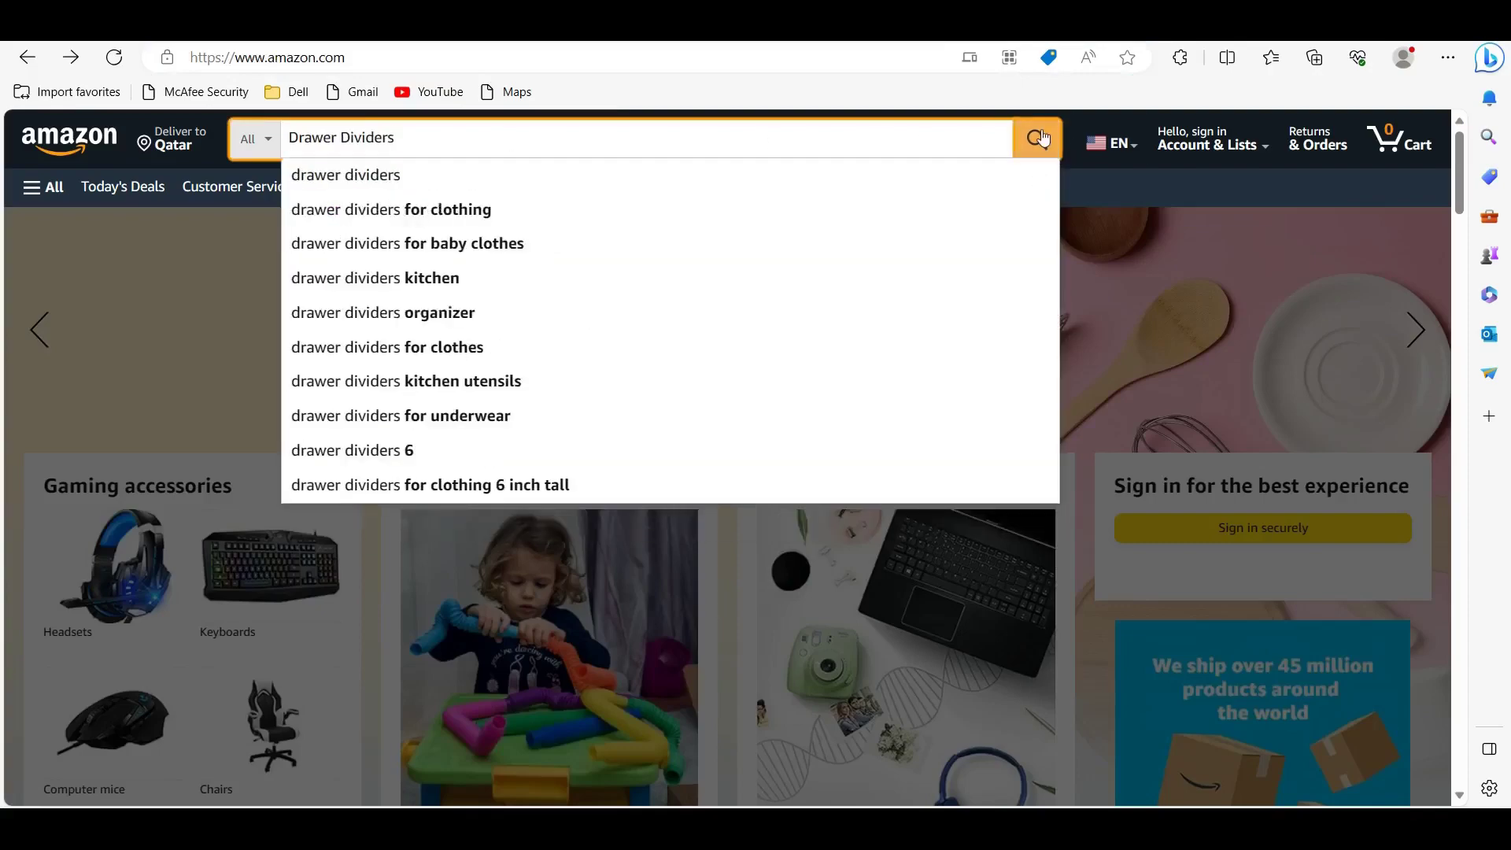
left_click(1038, 140)
Step: Examine the Drawer Dividers search results, comparing the listed products, prices, ratings and monthly purchases
scroll(1383, 377, "down", 3)
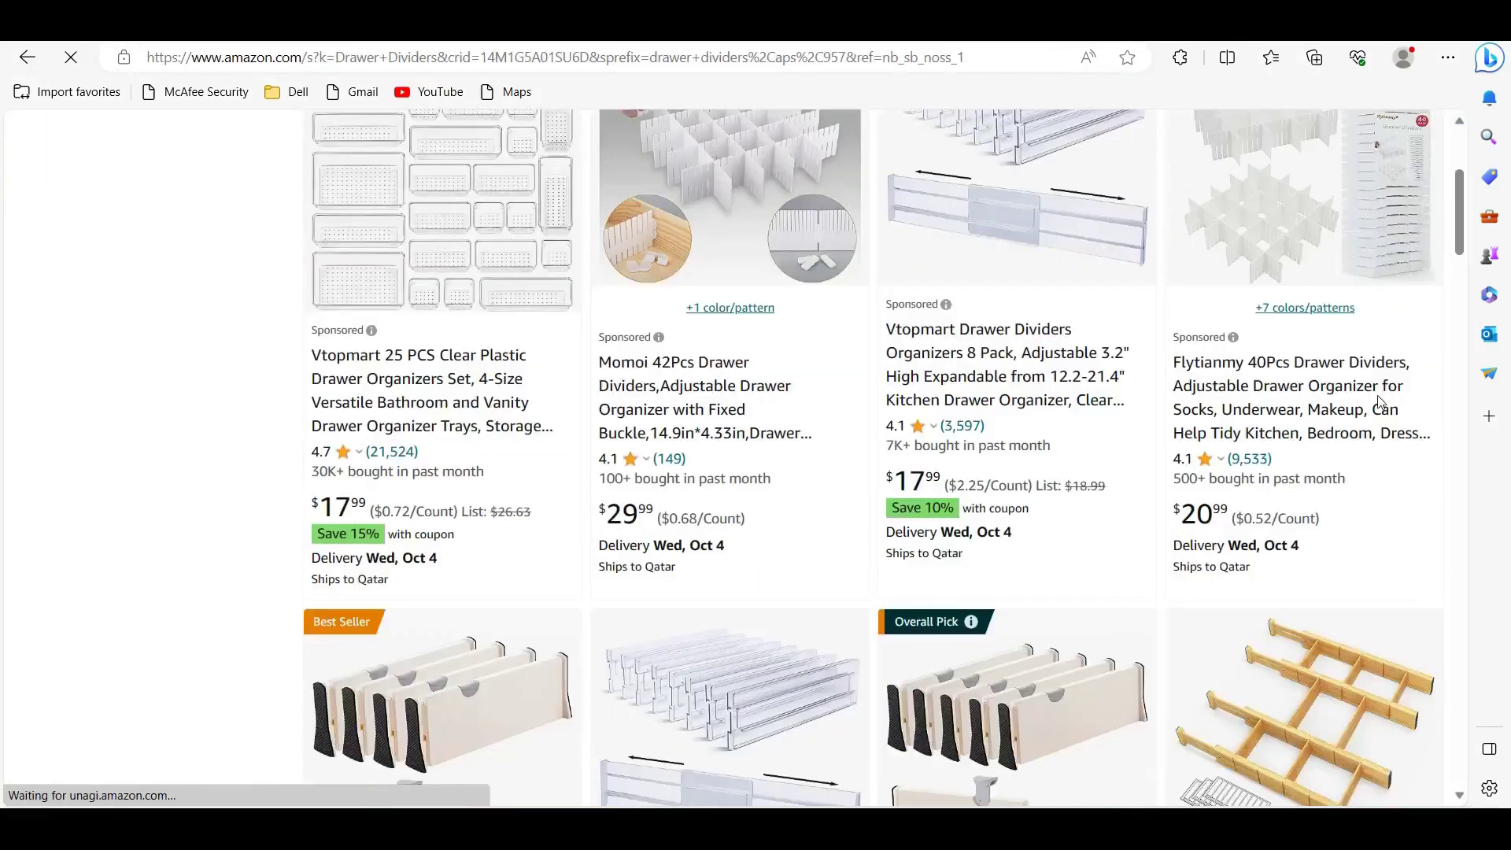
scroll(1341, 331, "up", 1)
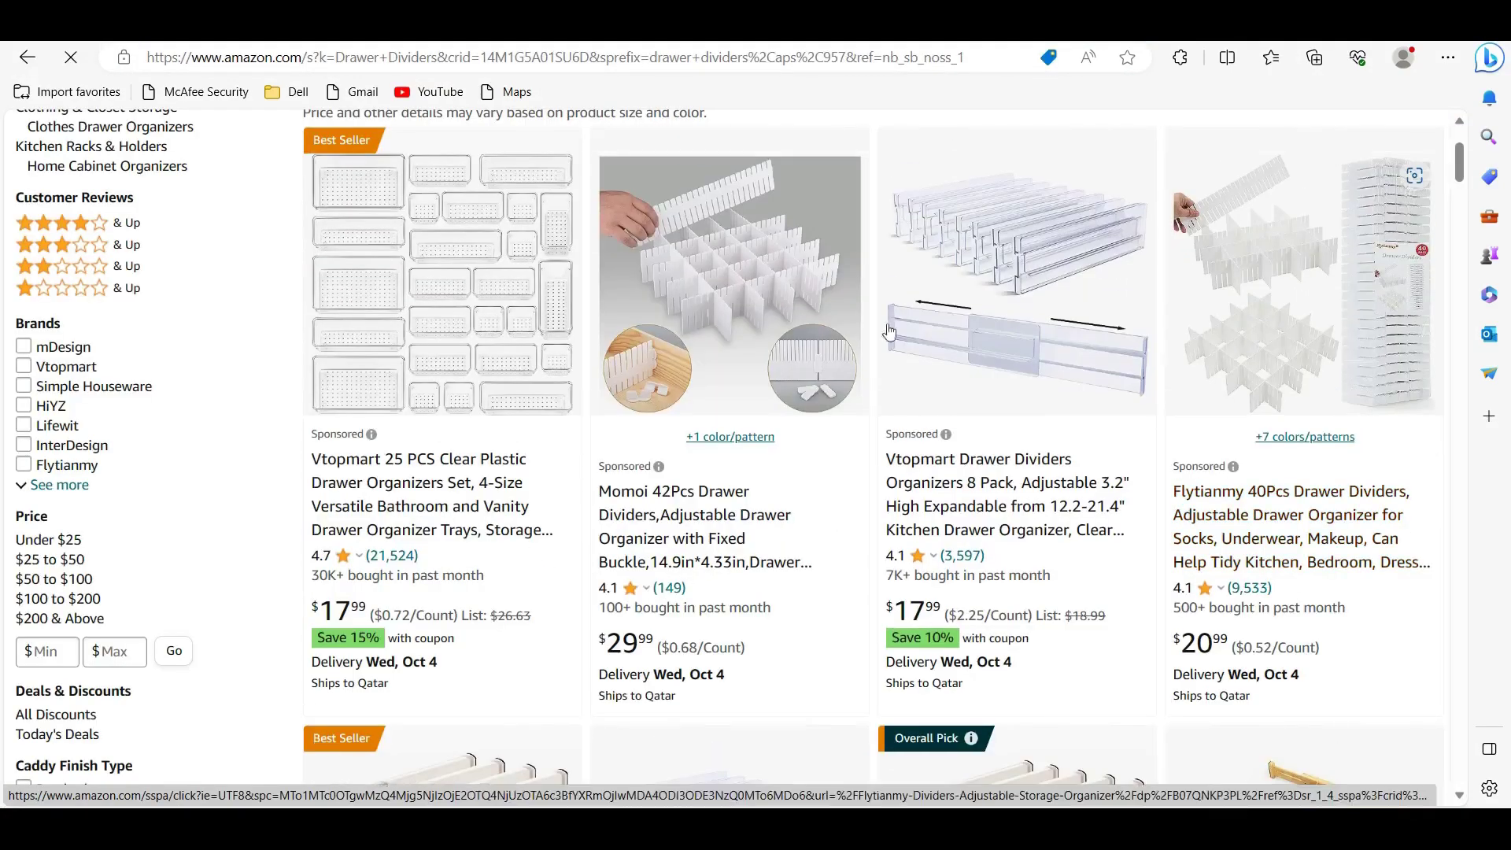
scroll(939, 331, "down", 1)
scroll(938, 331, "down", 3)
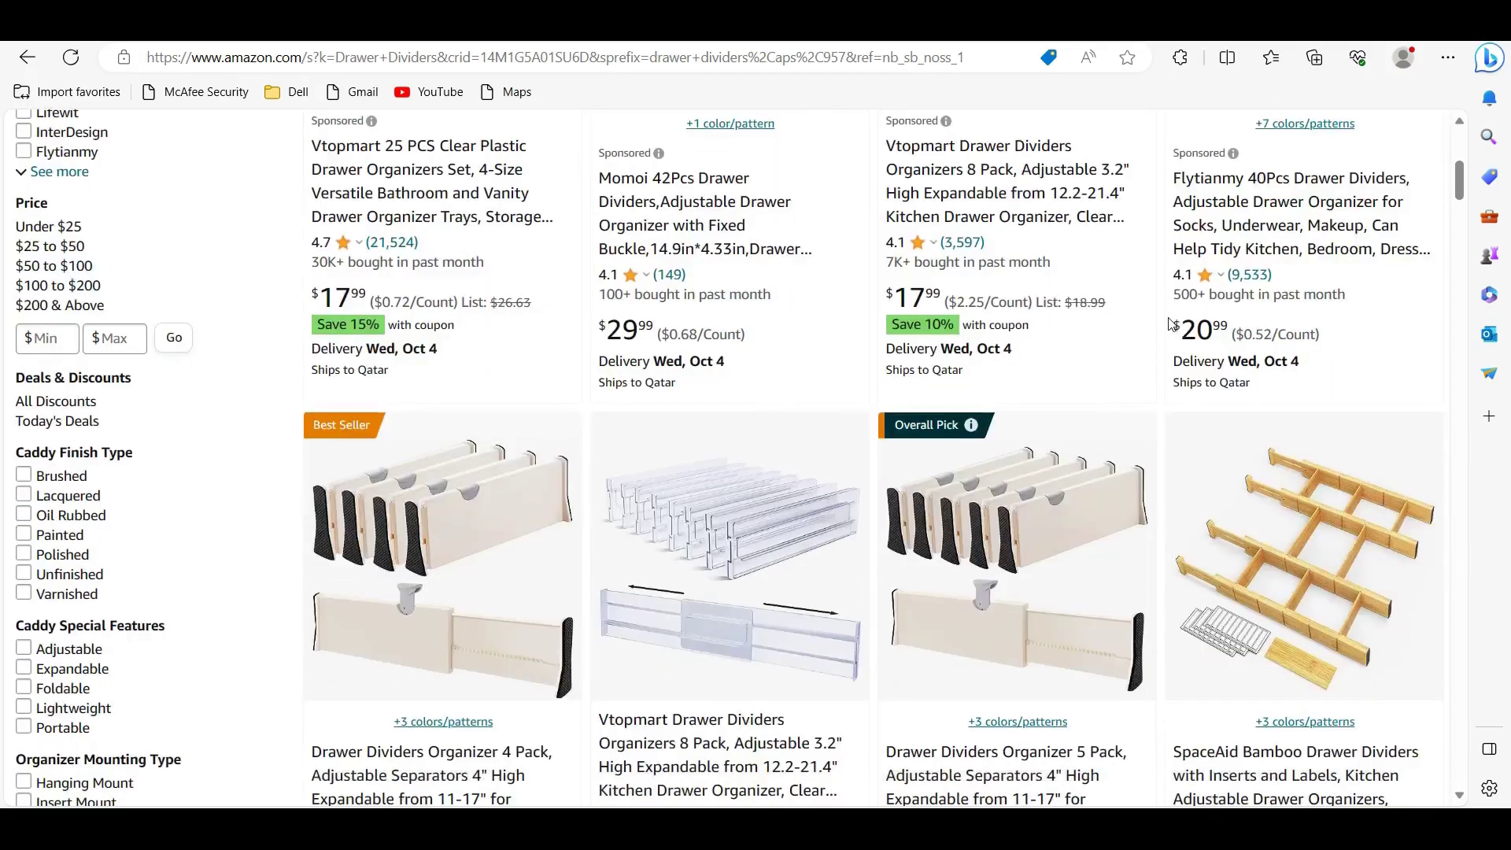
scroll(1170, 325, "up", 3)
scroll(1171, 324, "down", 8)
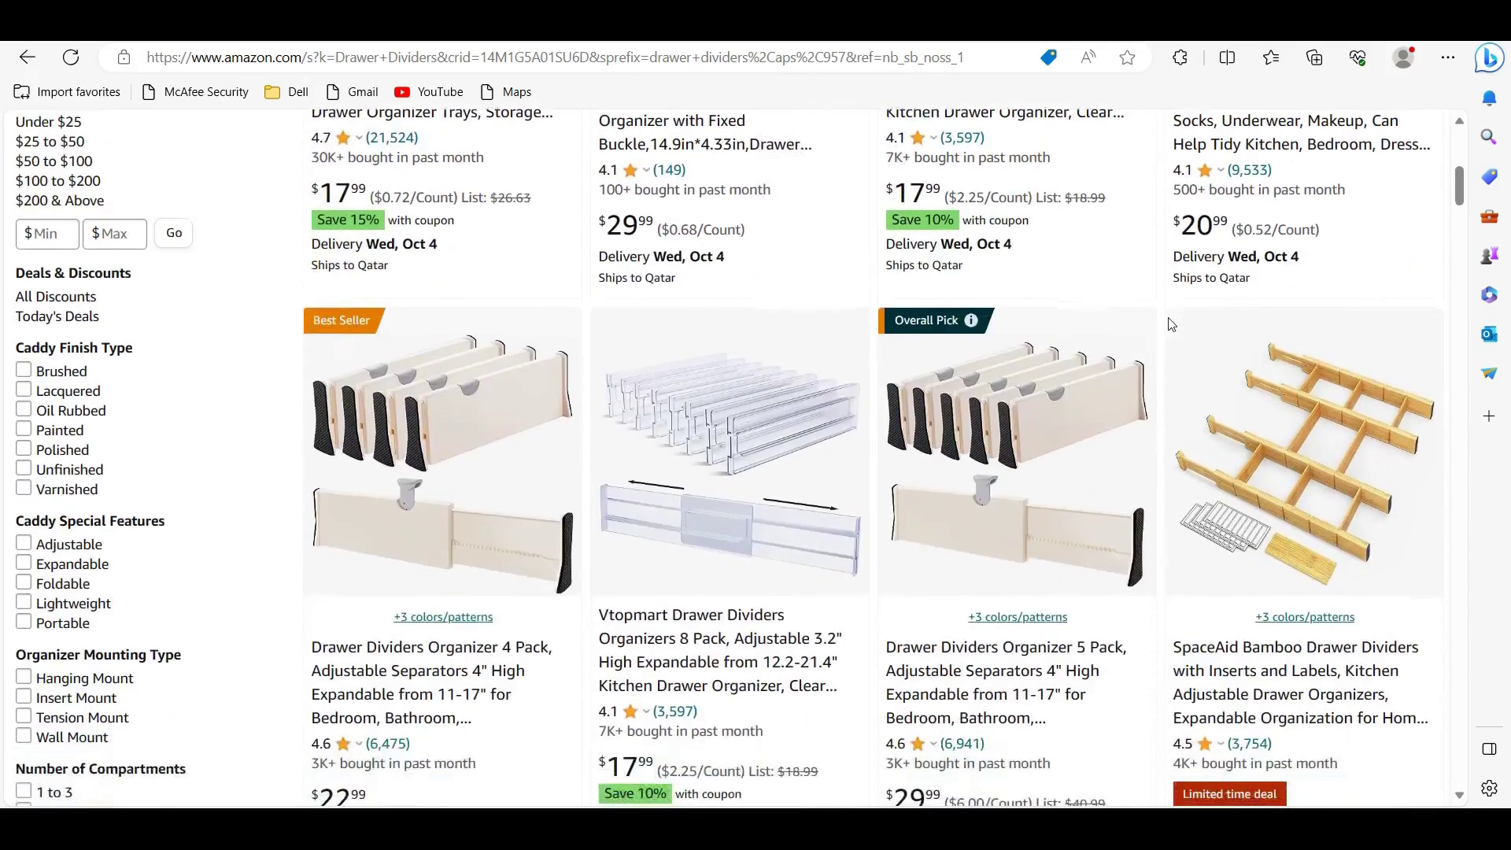
scroll(1170, 325, "down", 1)
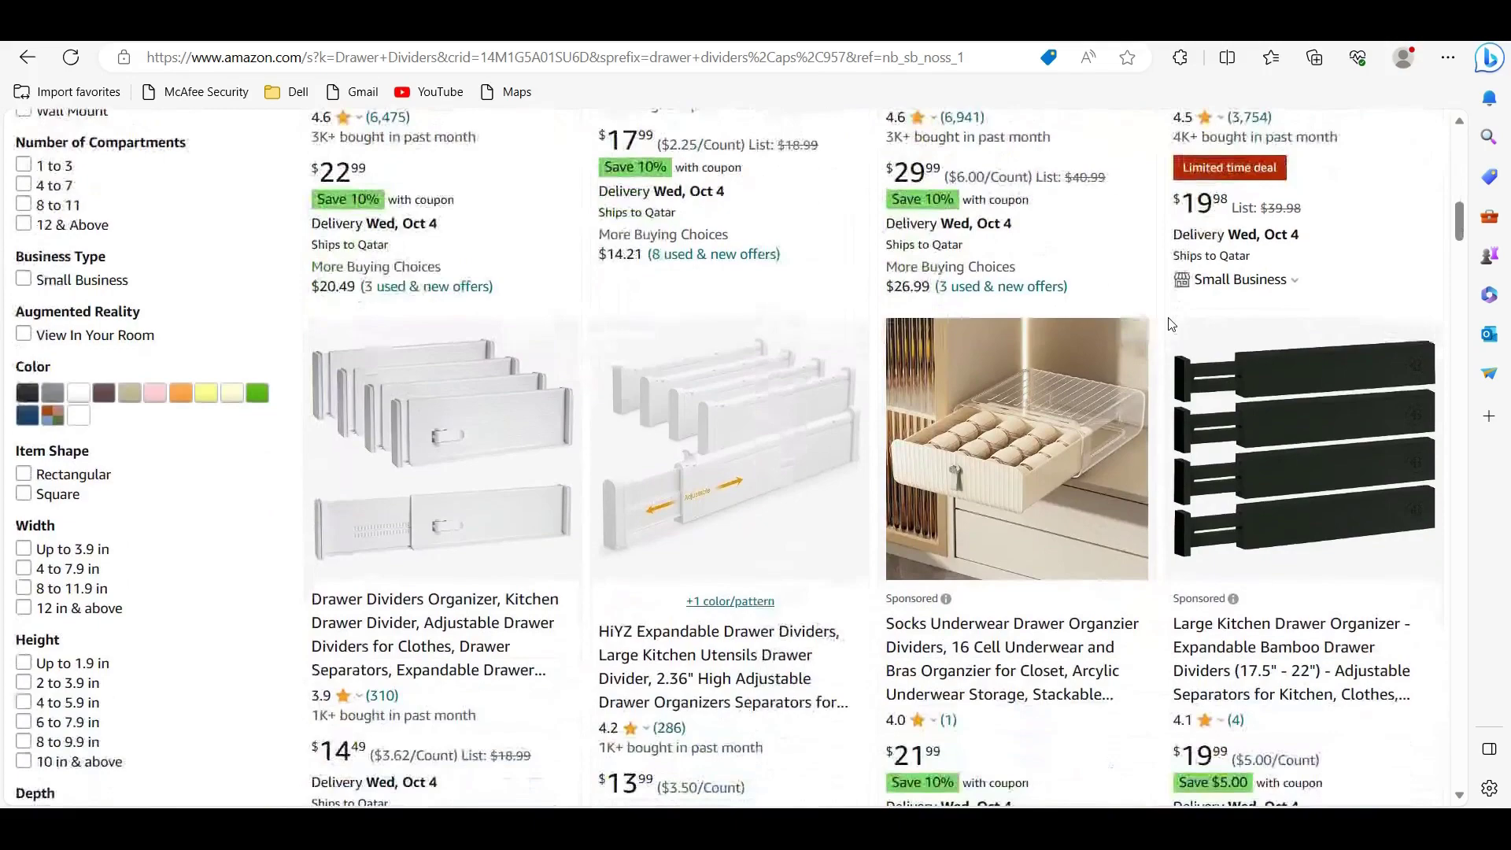
scroll(1170, 325, "down", 1)
Step: Copy "Pantry Organizers:" from ChatGPT's product ideas, switch back to Amazon and search for it
key("ctrl+Tab")
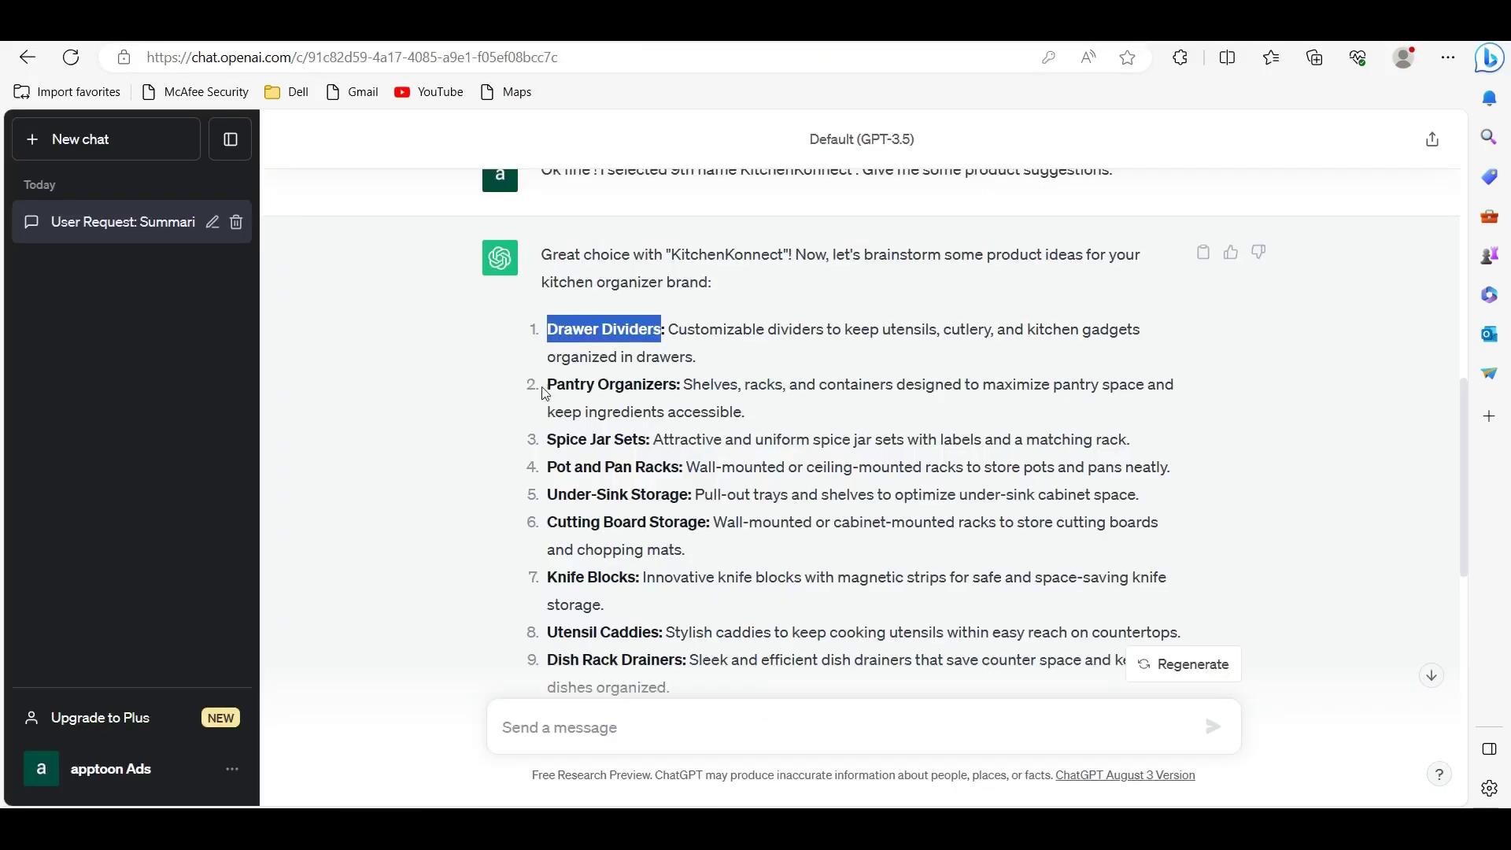
left_click_drag(545, 392, 681, 381)
key("ctrl+c")
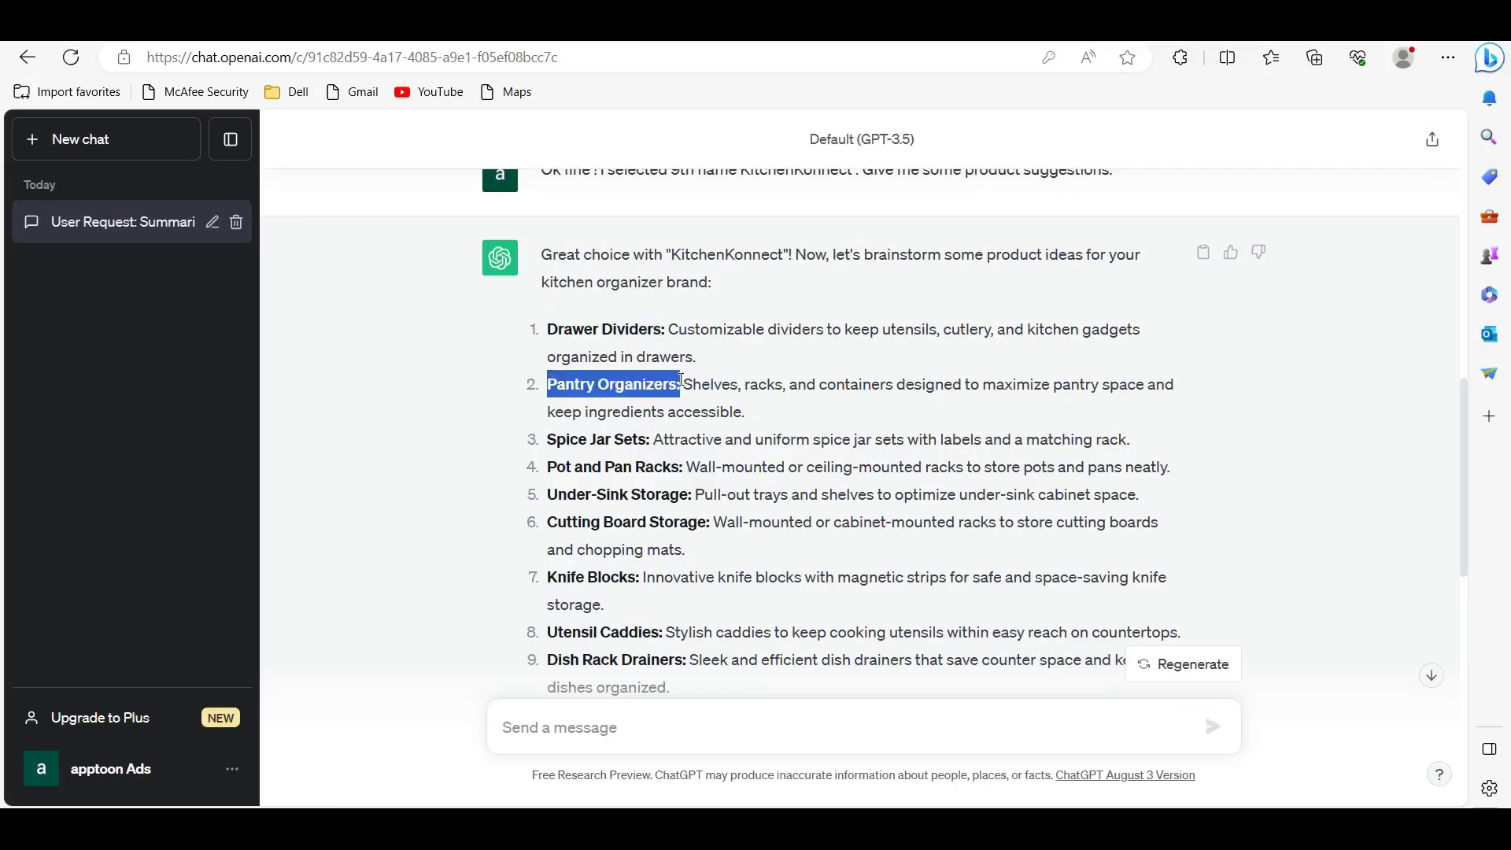
key("ctrl+Tab")
scroll(692, 186, "up", 10)
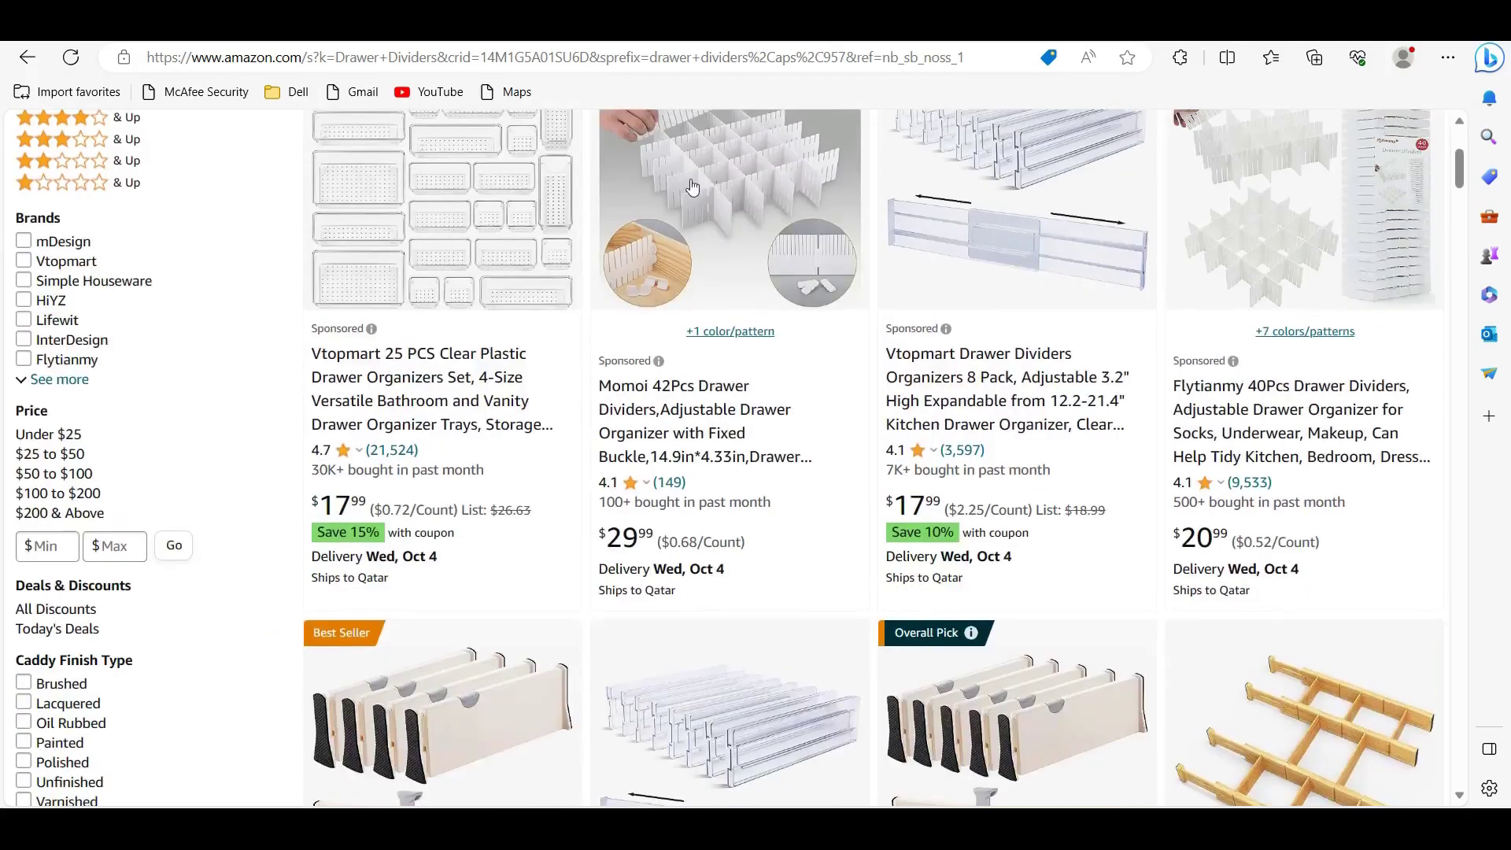
scroll(692, 187, "up", 3)
left_click(450, 149)
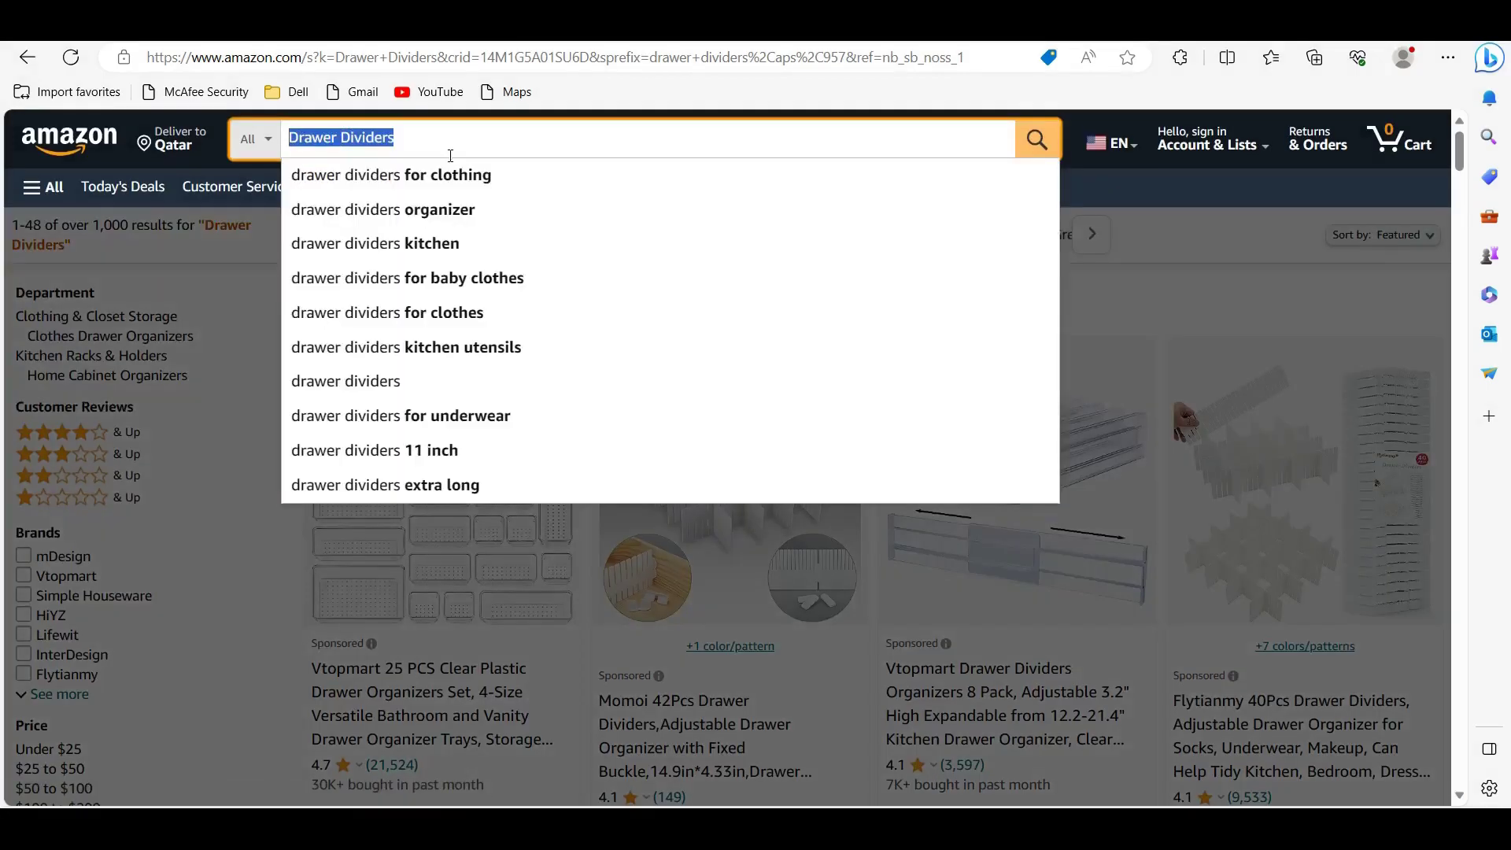
key("ctrl+v")
left_click(1037, 138)
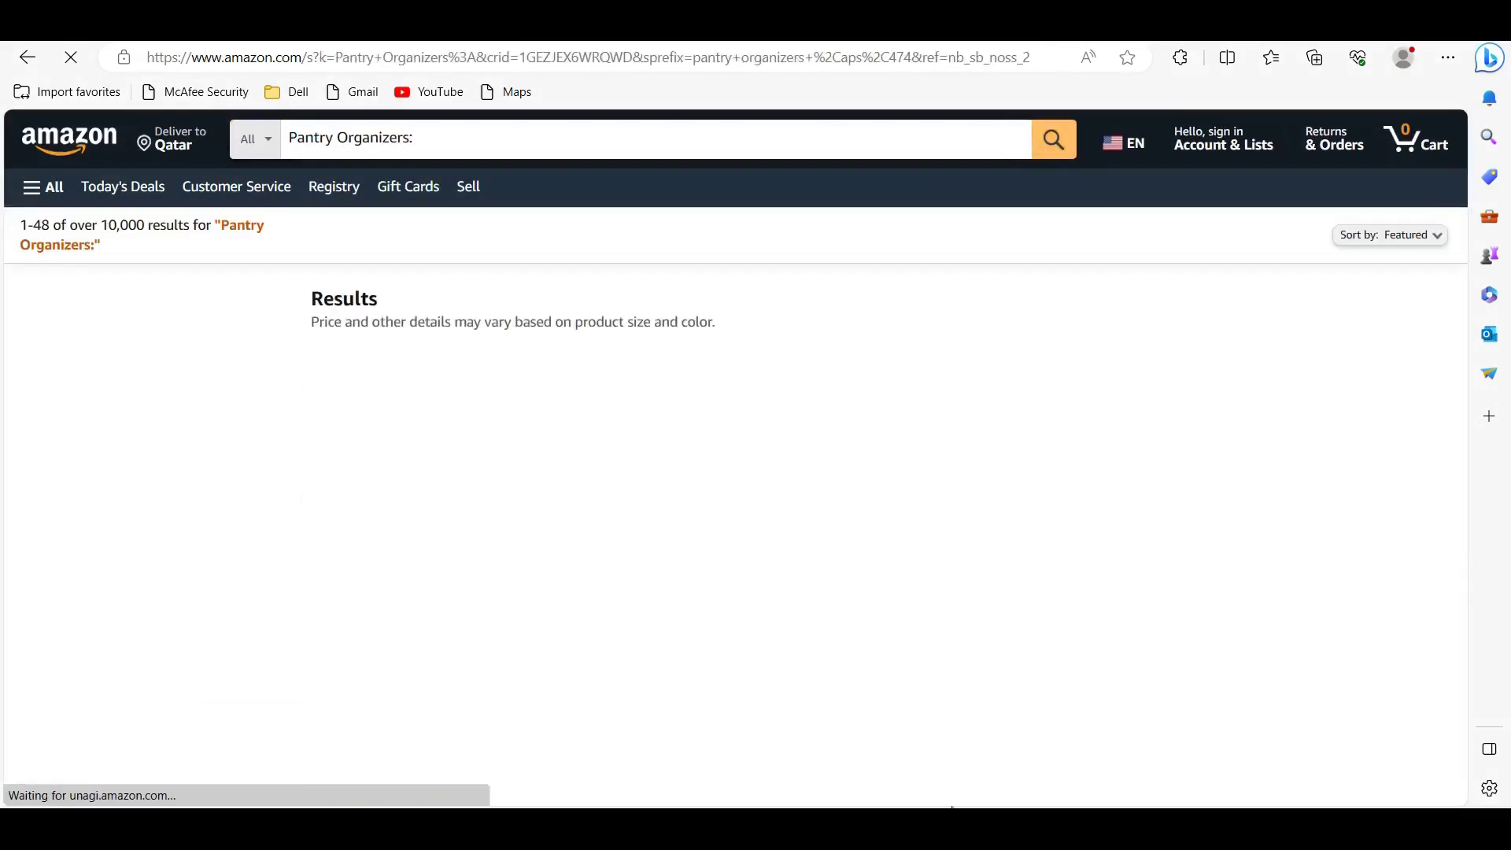
Step: Examine the Pantry Organizers search results, comparing the products' prices, ratings and monthly purchases
scroll(839, 364, "down", 3)
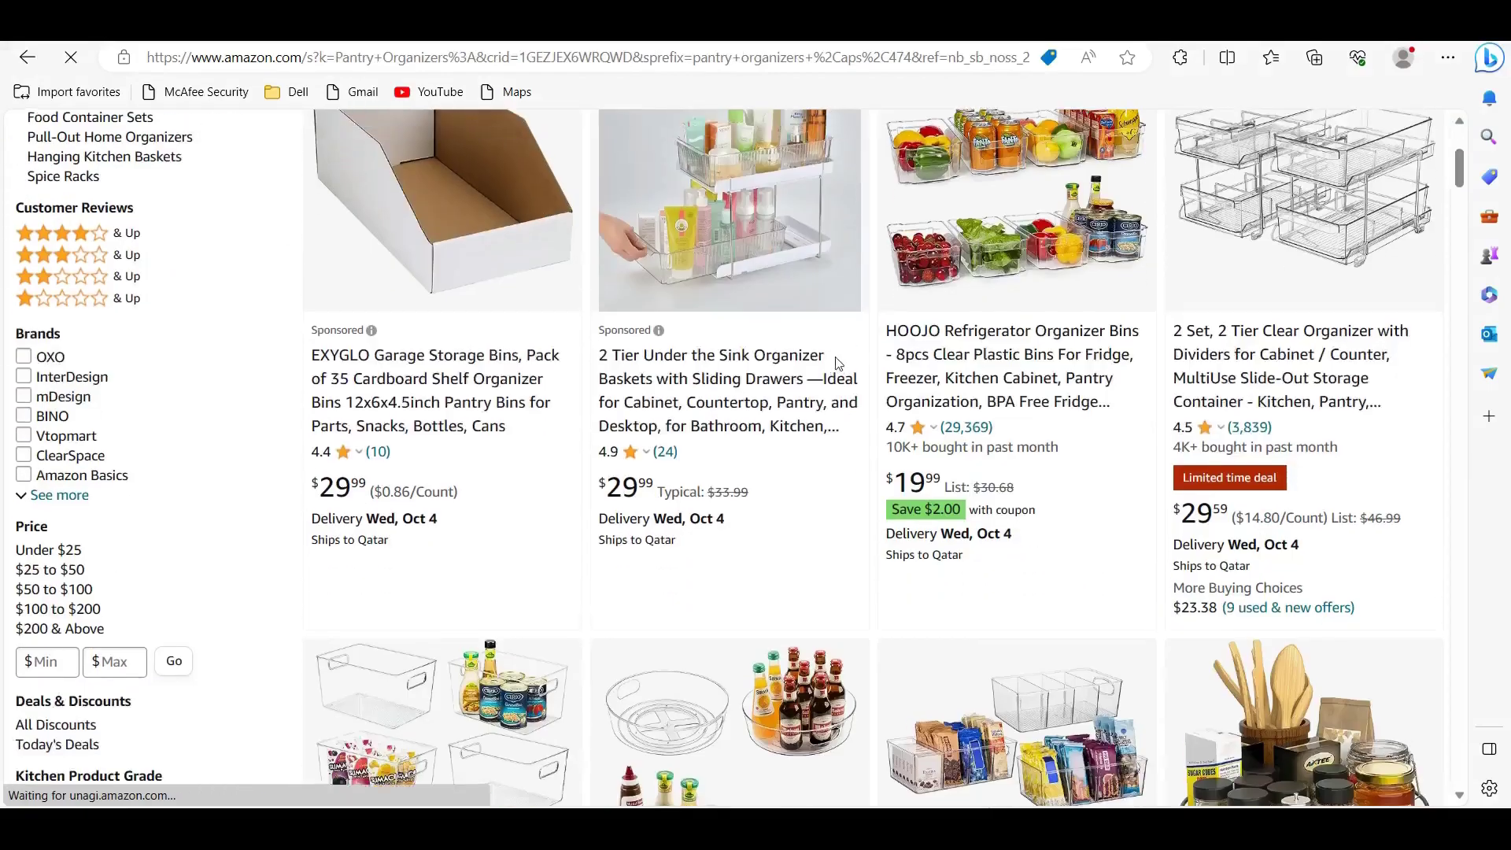
scroll(839, 363, "down", 3)
scroll(1260, 265, "down", 3)
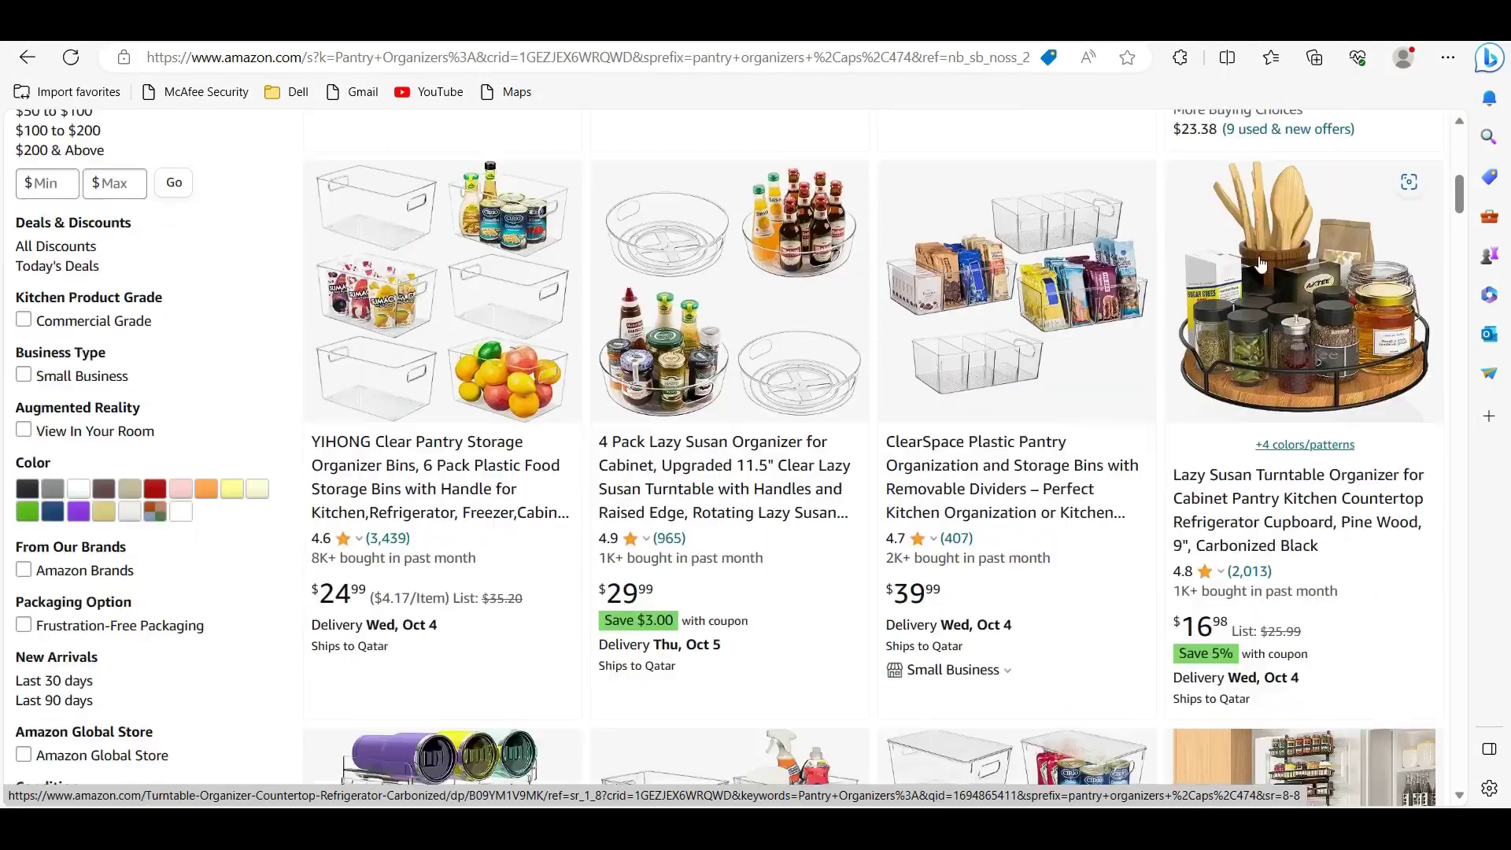
scroll(1105, 271, "down", 4)
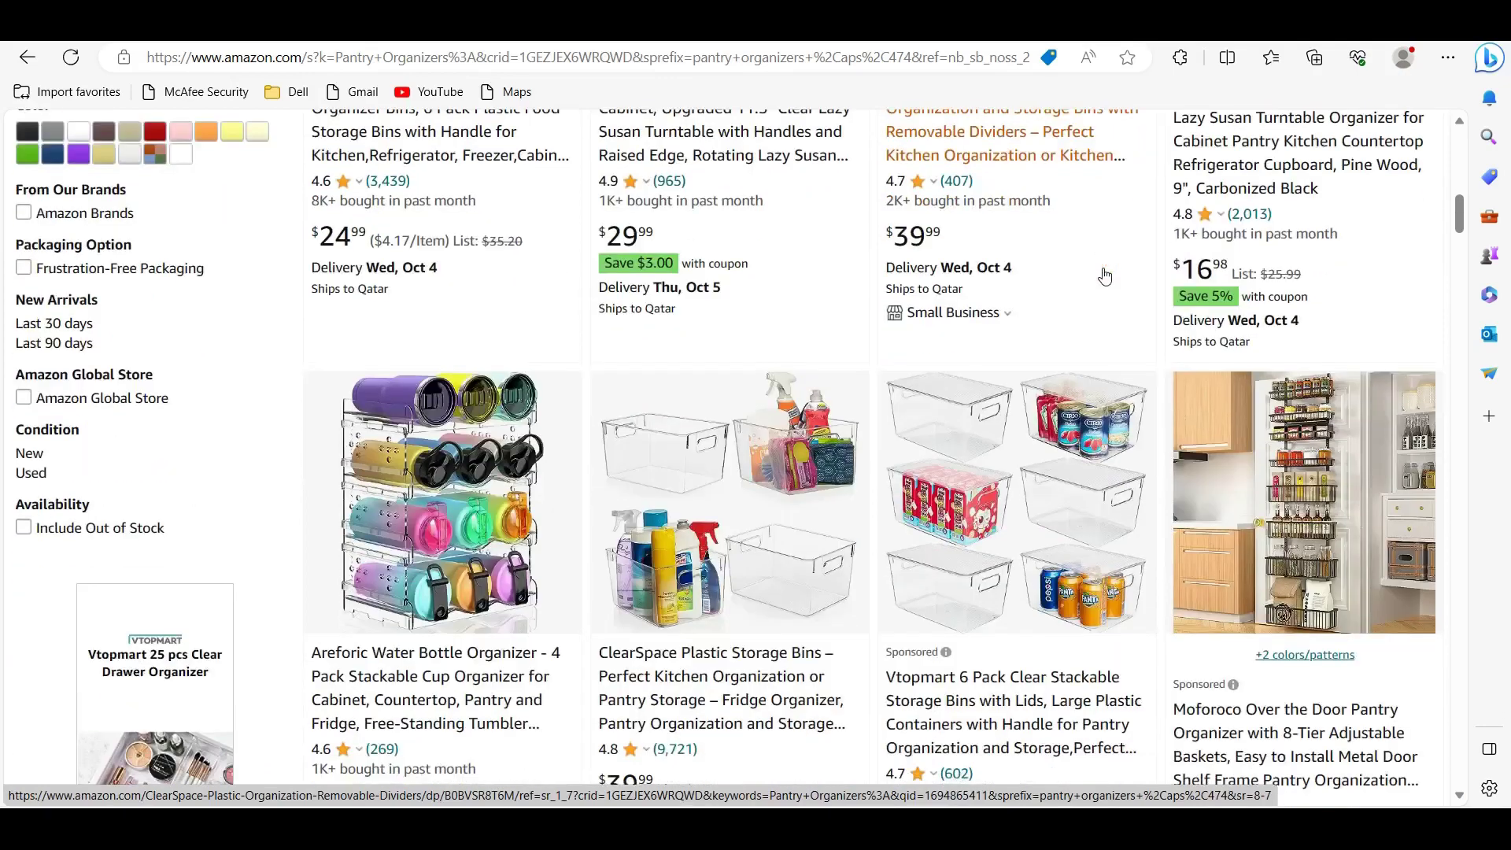
scroll(1105, 275, "down", 2)
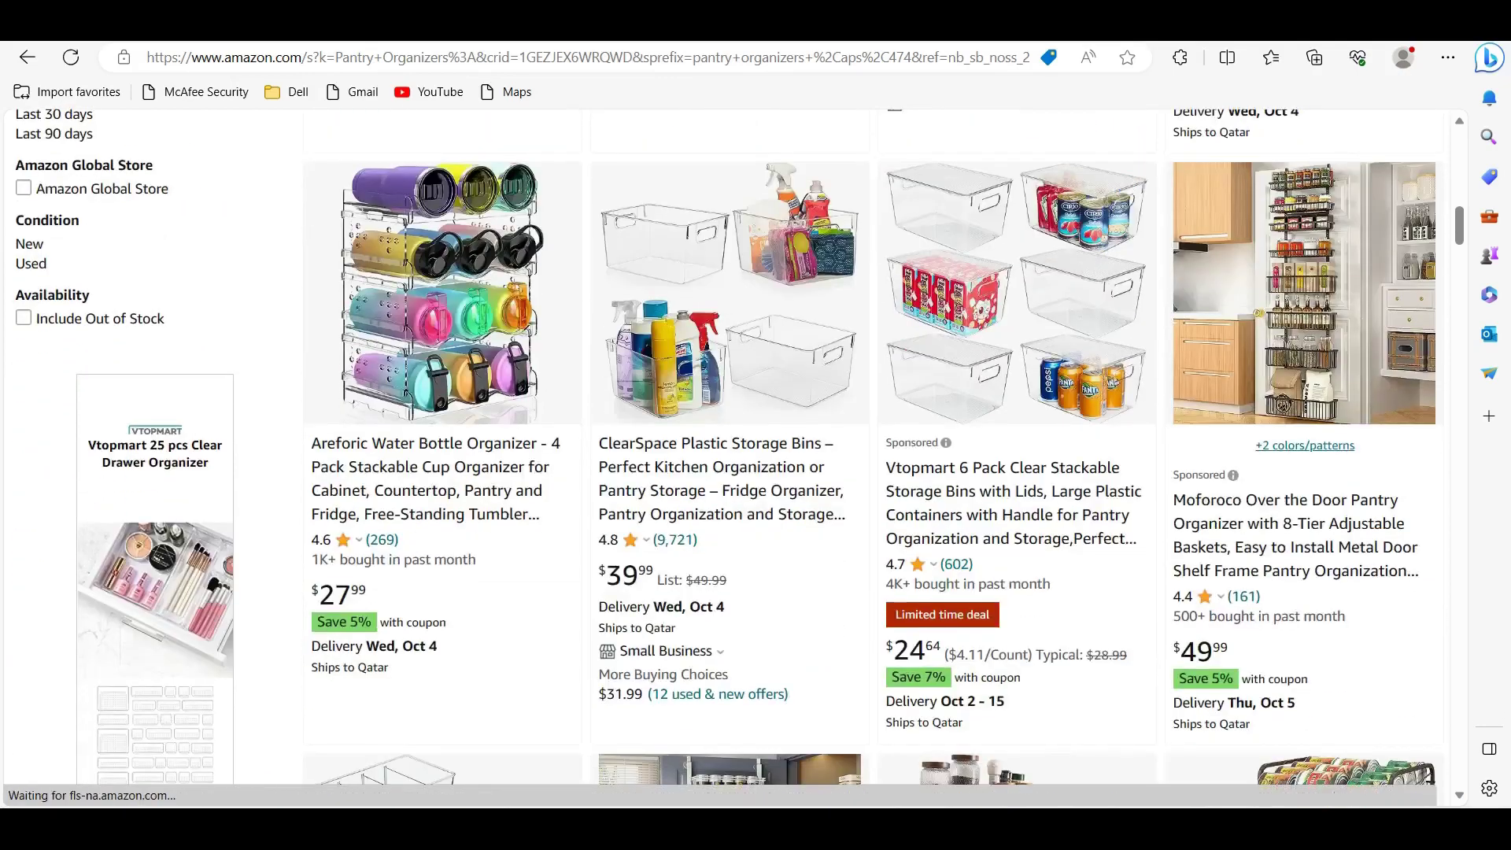
Step: Select "Spice Jar Sets" in ChatGPT's product ideas and return to the search field on Amazon
key("ctrl+Tab")
left_click_drag(550, 449, 650, 446)
key("ctrl+Tab")
scroll(567, 243, "up", 15)
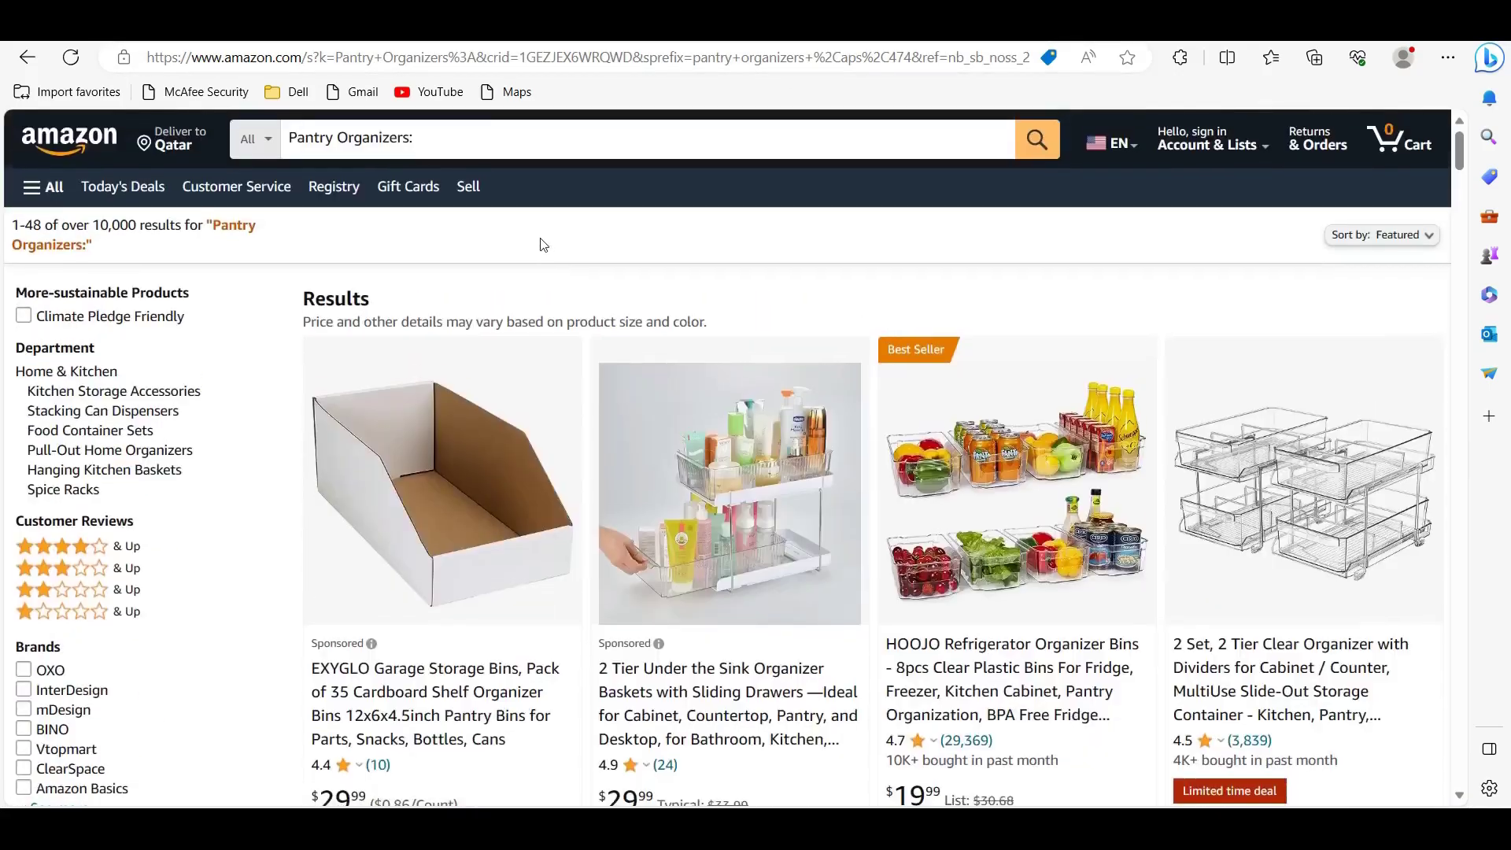
left_click(462, 137)
key("ctrl+a")
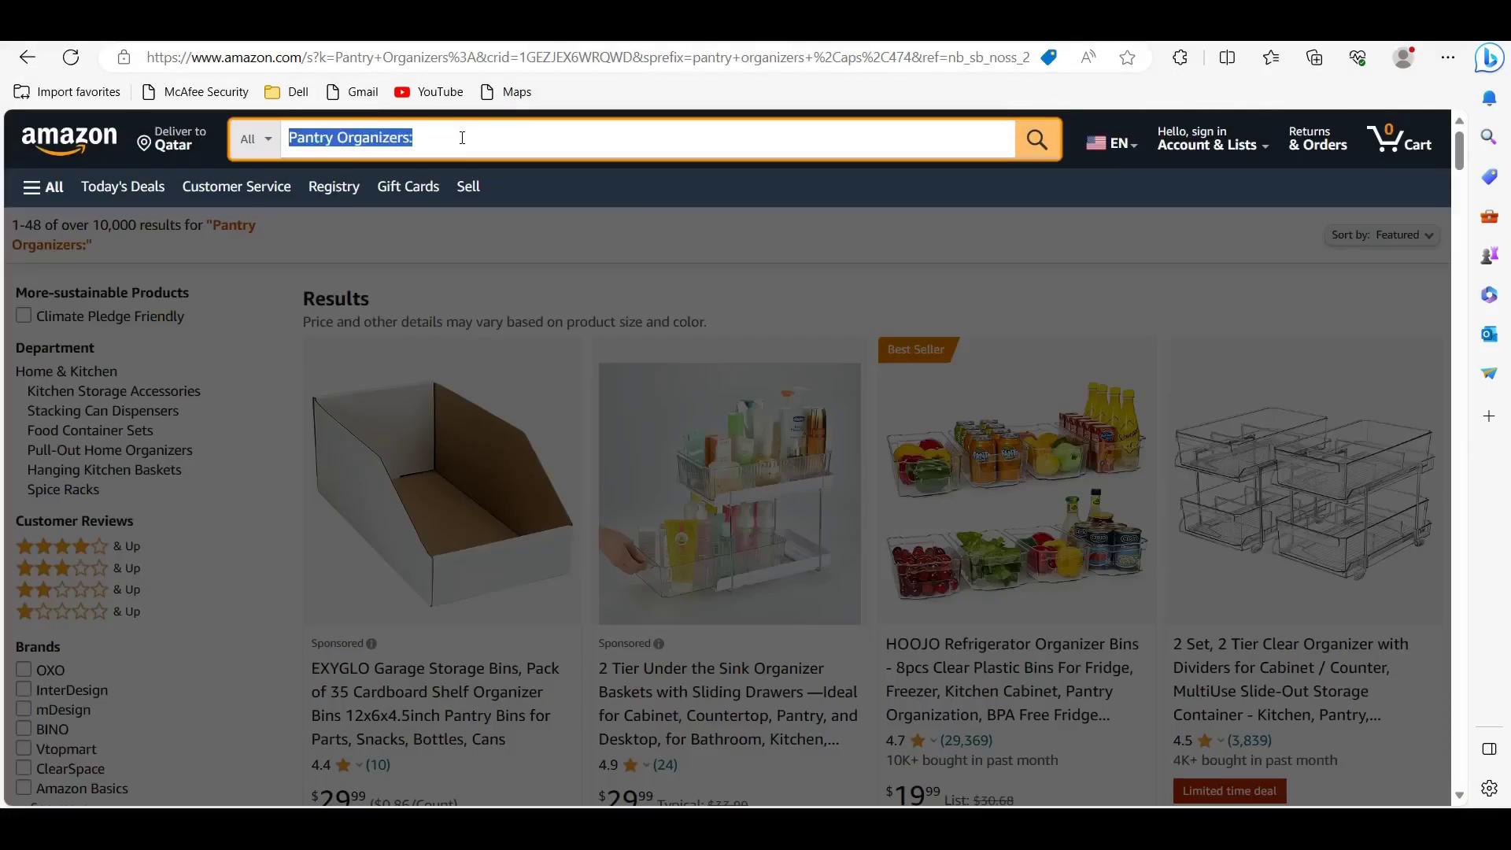
left_click(563, 133)
Step: Copy the selected "Spice Jar Sets" text from ChatGPT and search Amazon for it in place of the pantry organizers
key("ctrl+Tab")
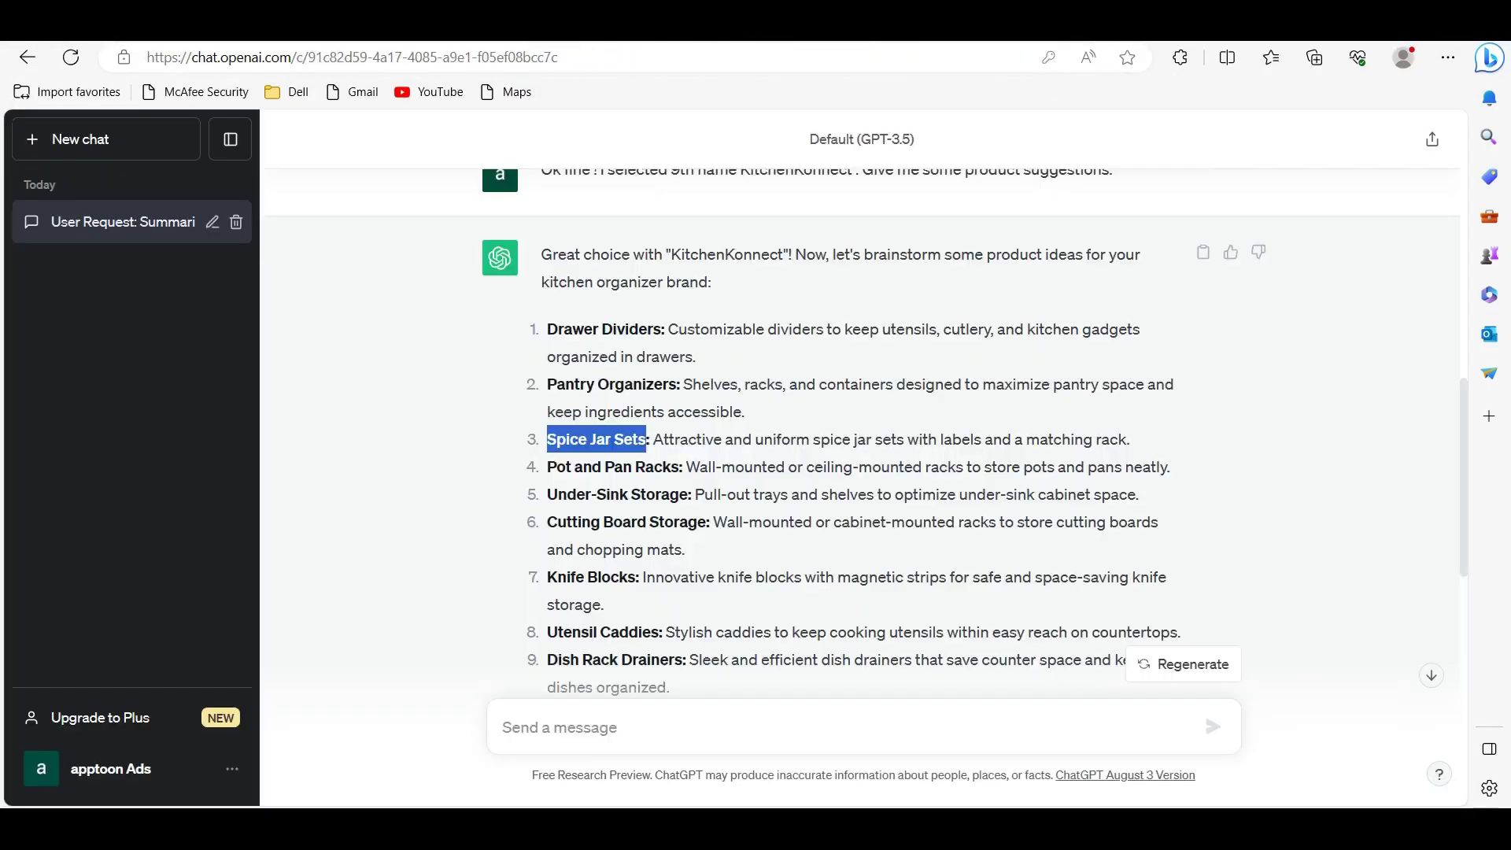
right_click(601, 435)
left_click(679, 53)
key("ctrl+Tab")
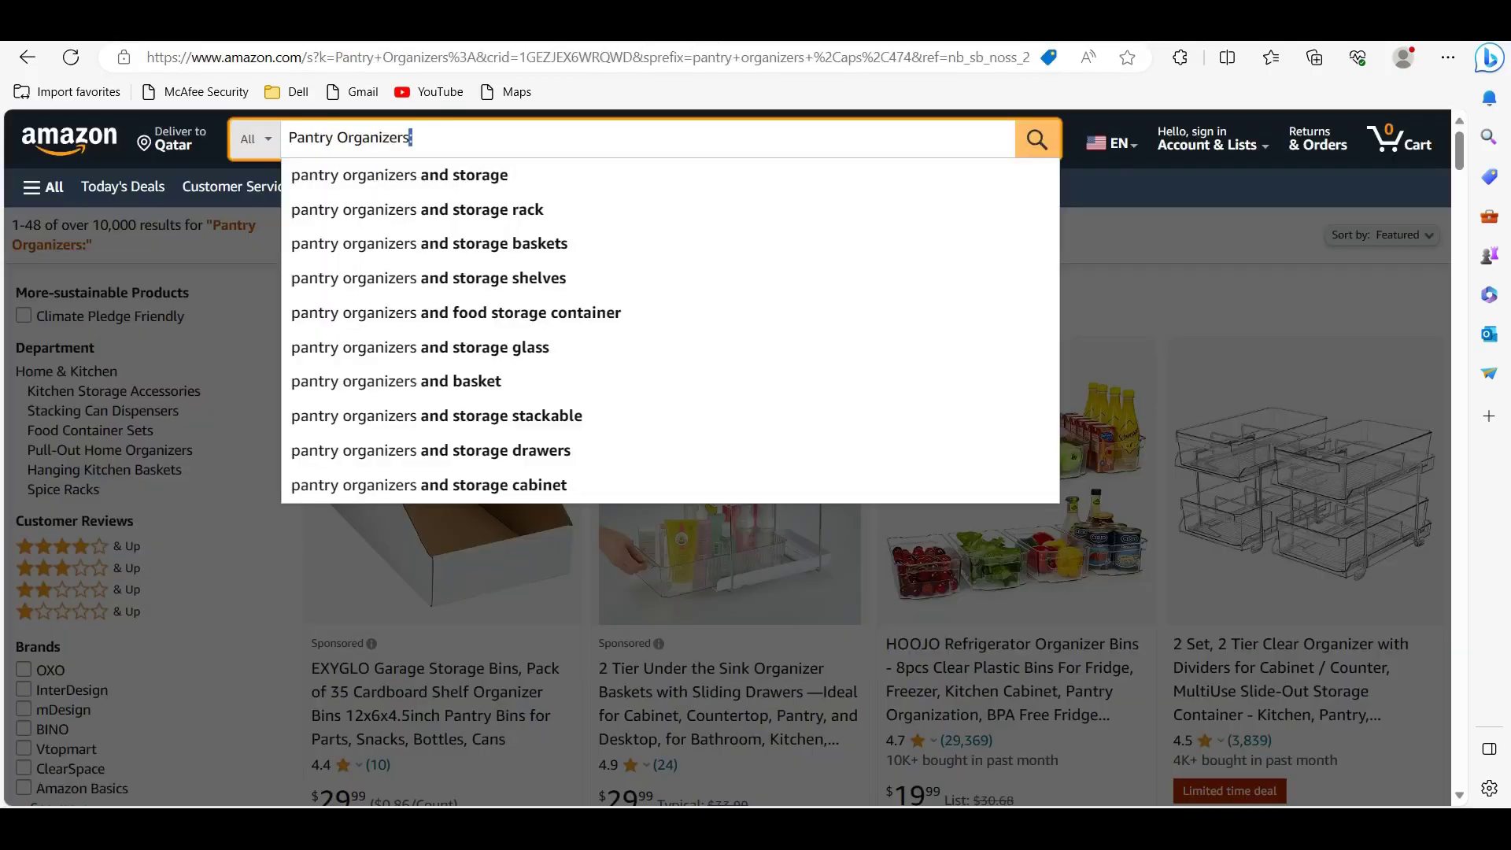
key("ctrl+a")
key("ctrl+v")
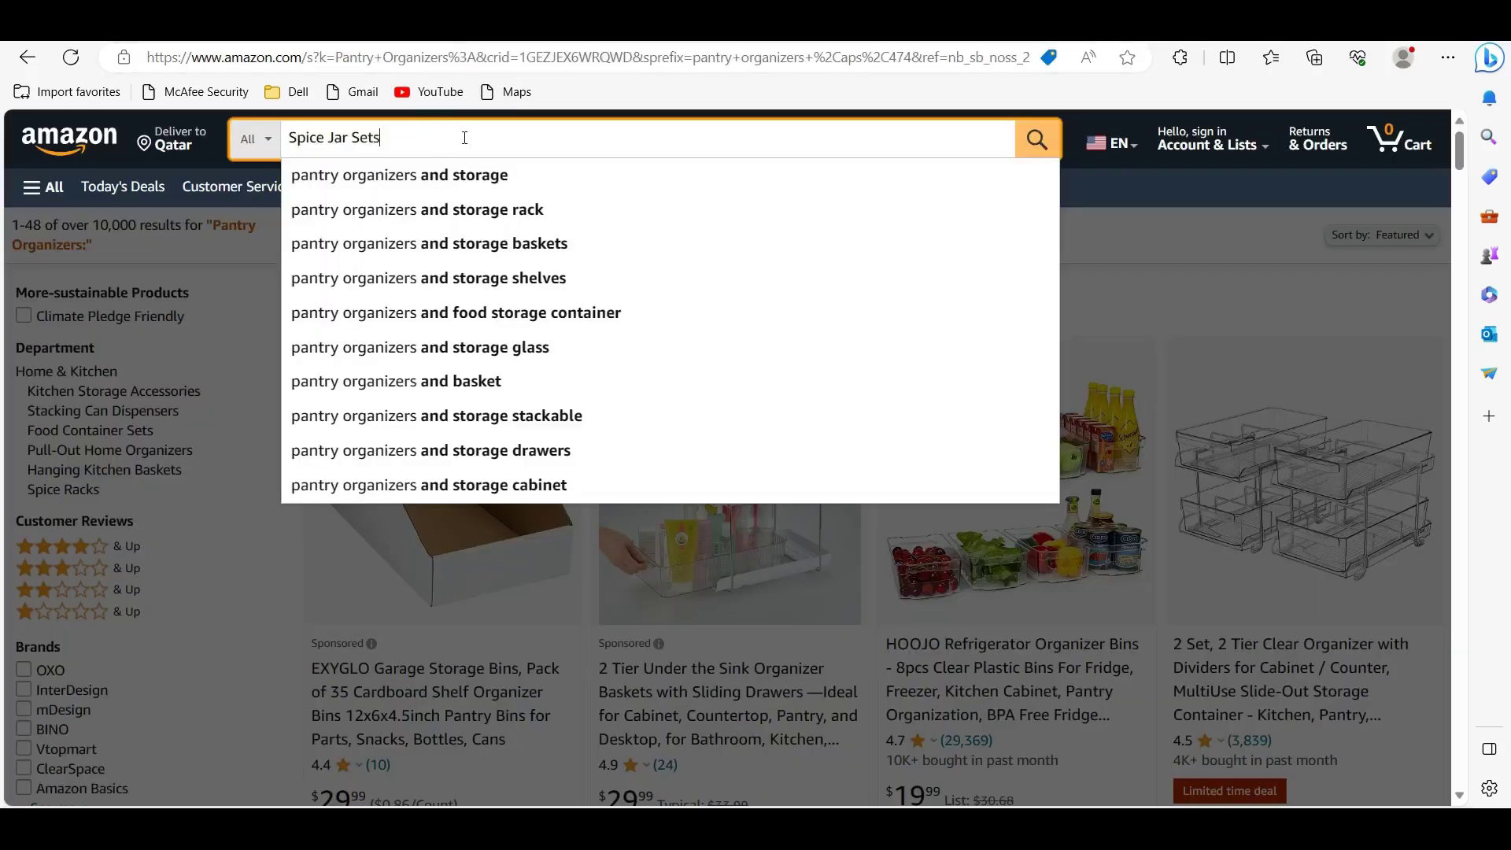
left_click(1036, 148)
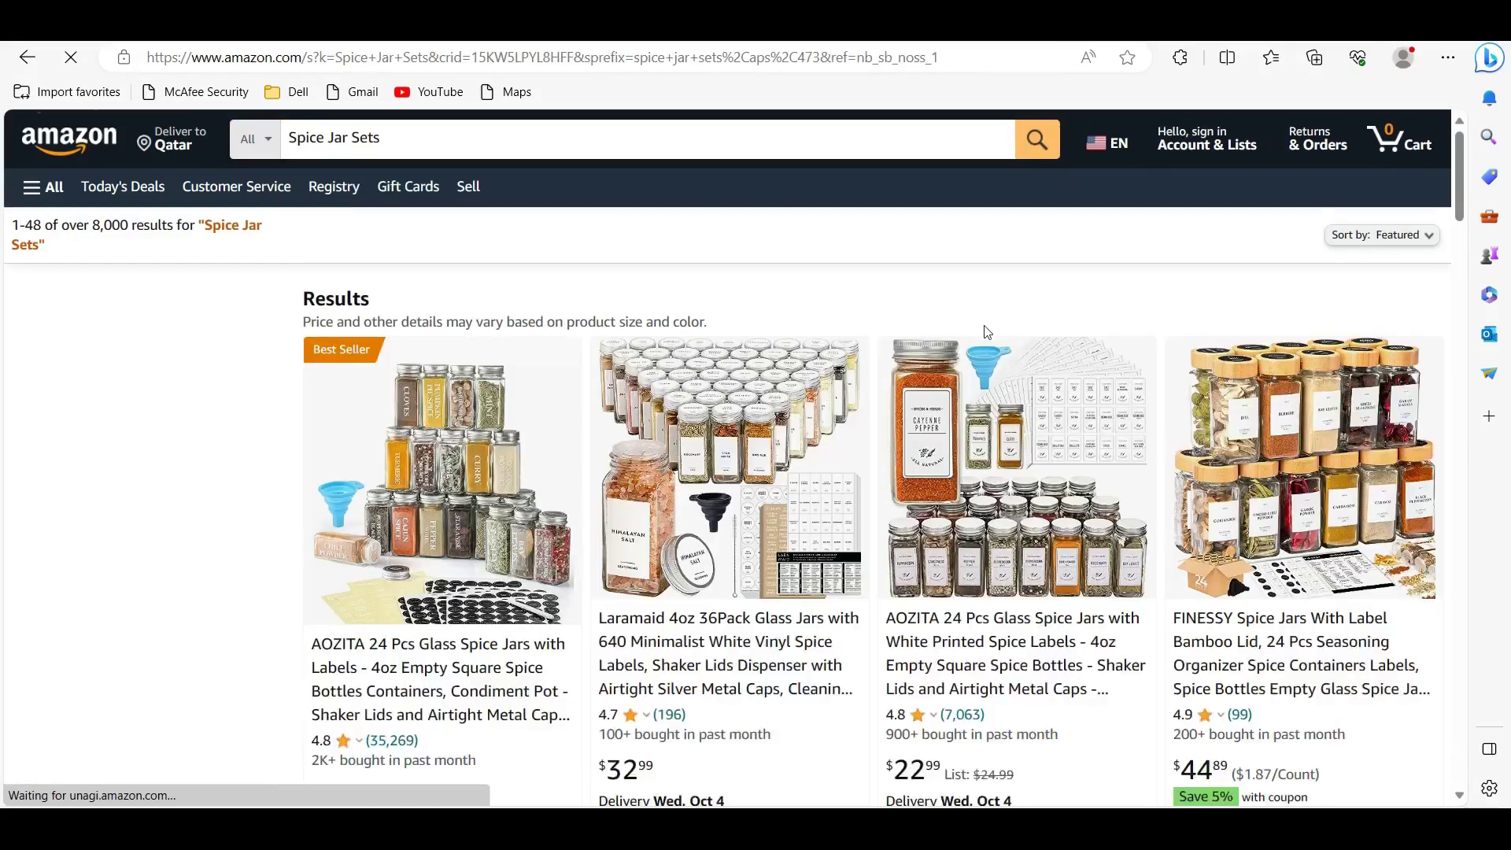
scroll(984, 338, "down", 3)
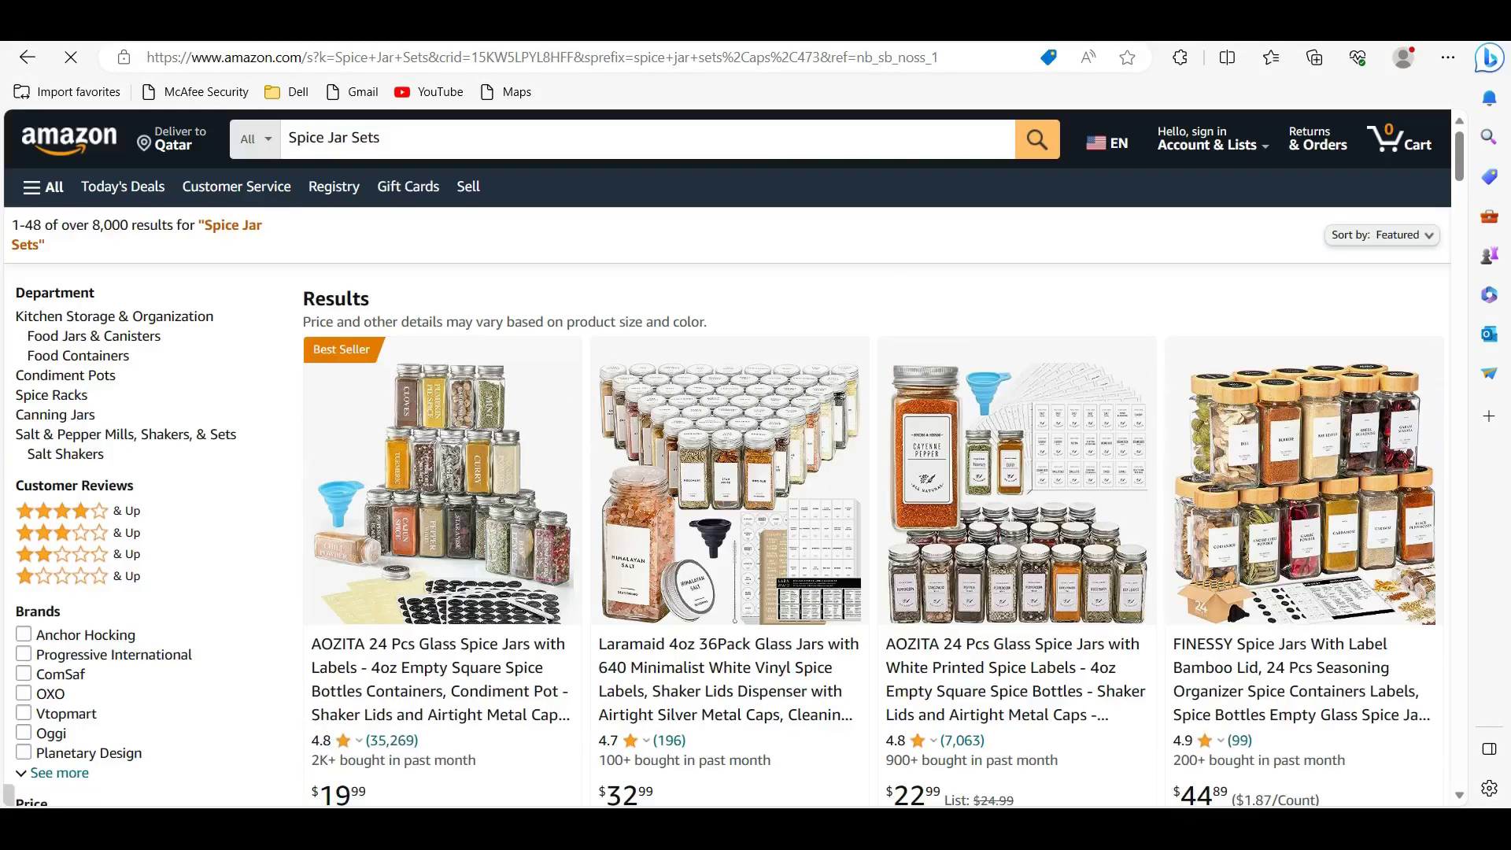
Step: Copy "Pot and Pan Racks:" from ChatGPT's product ideas, switch to Amazon and search for it
key("ctrl+Tab")
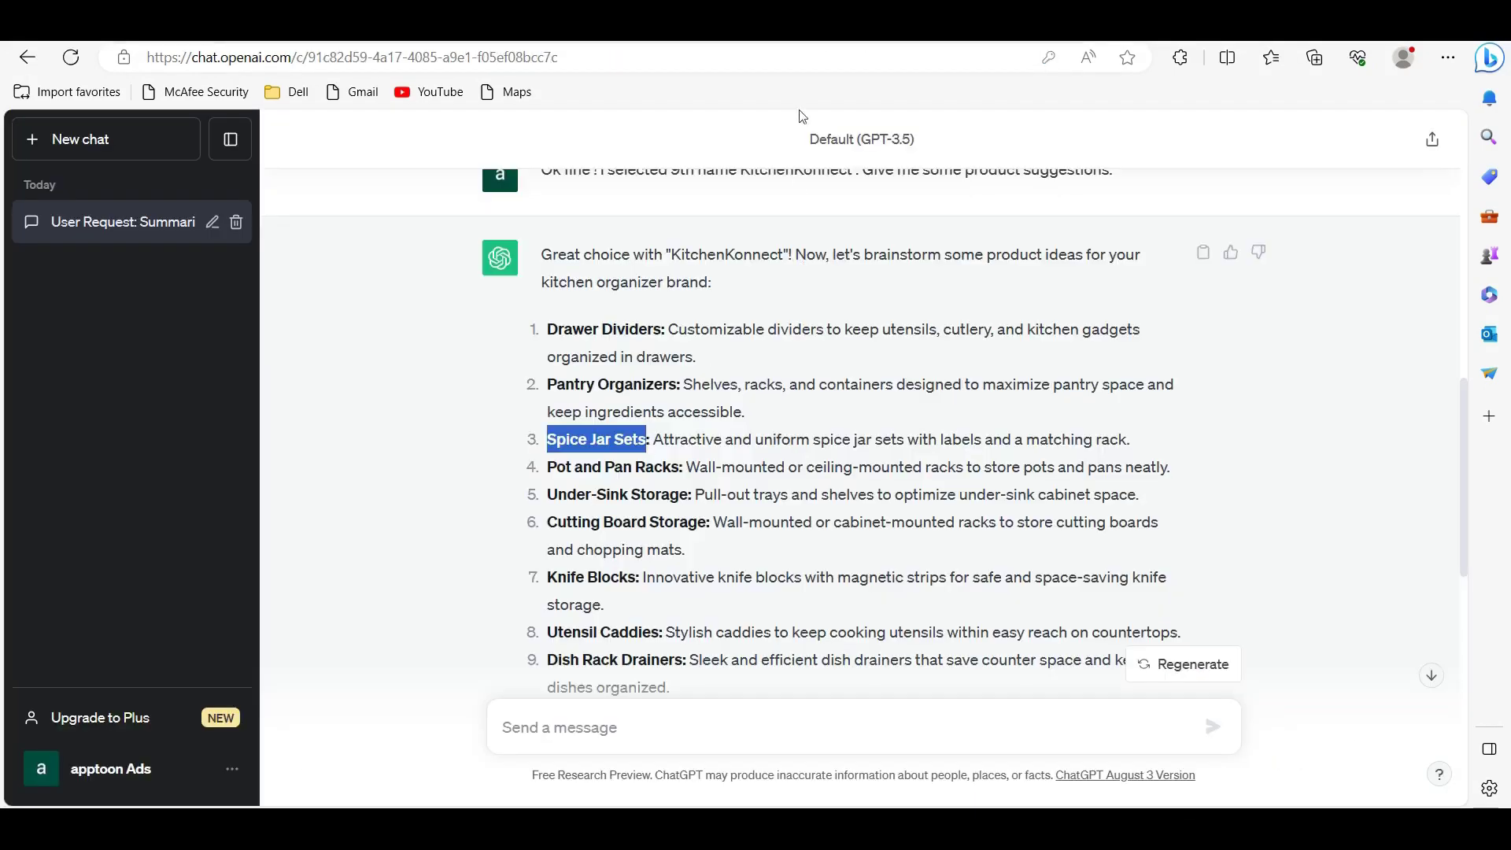
left_click(548, 476)
left_click_drag(549, 475, 683, 470)
right_click(683, 470)
left_click(784, 87)
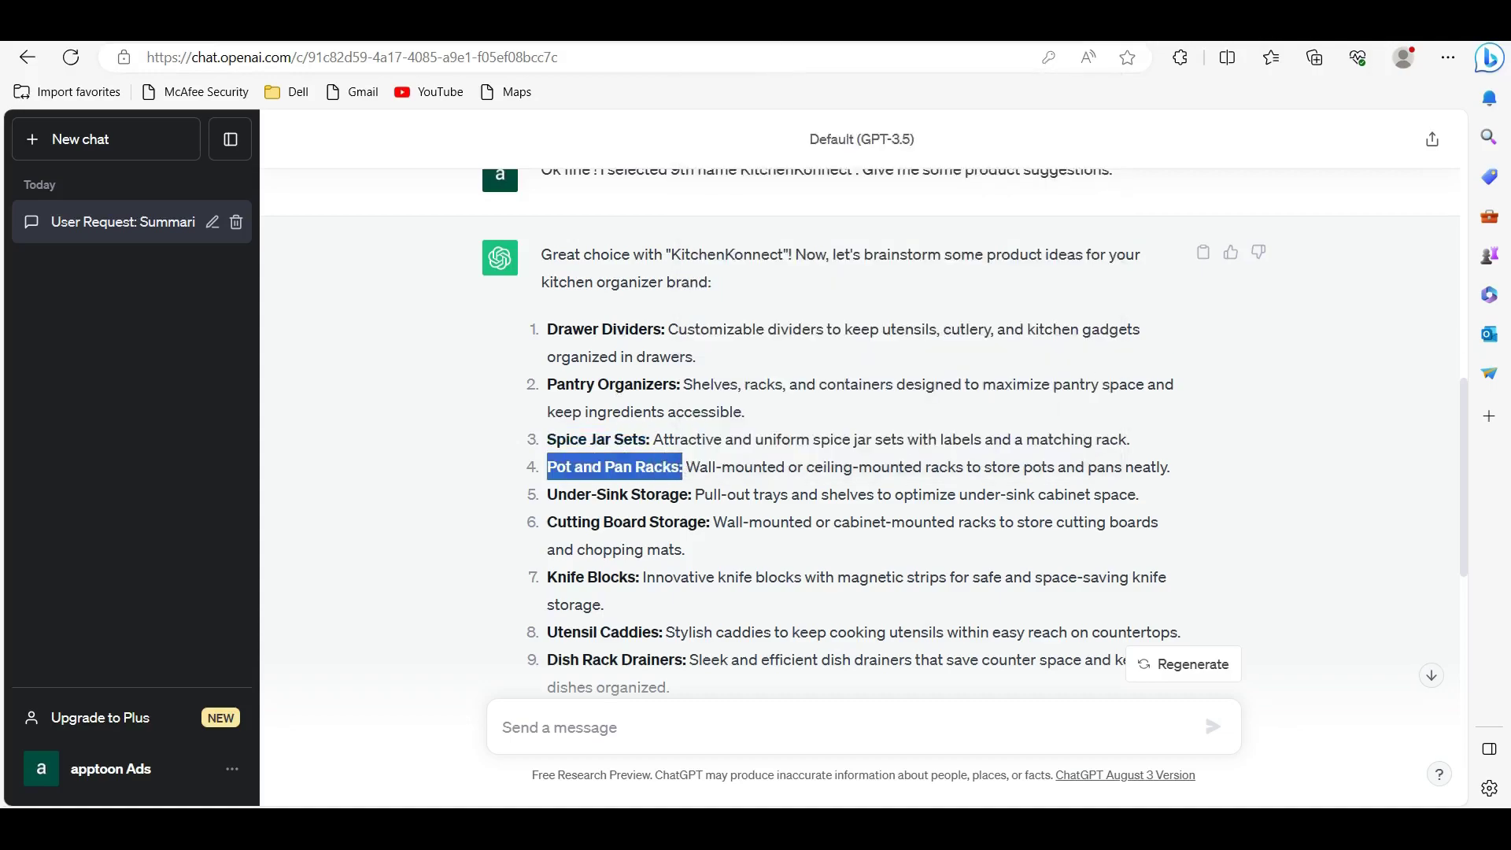
key("ctrl+Tab")
triple_click(398, 135)
key("ctrl+v")
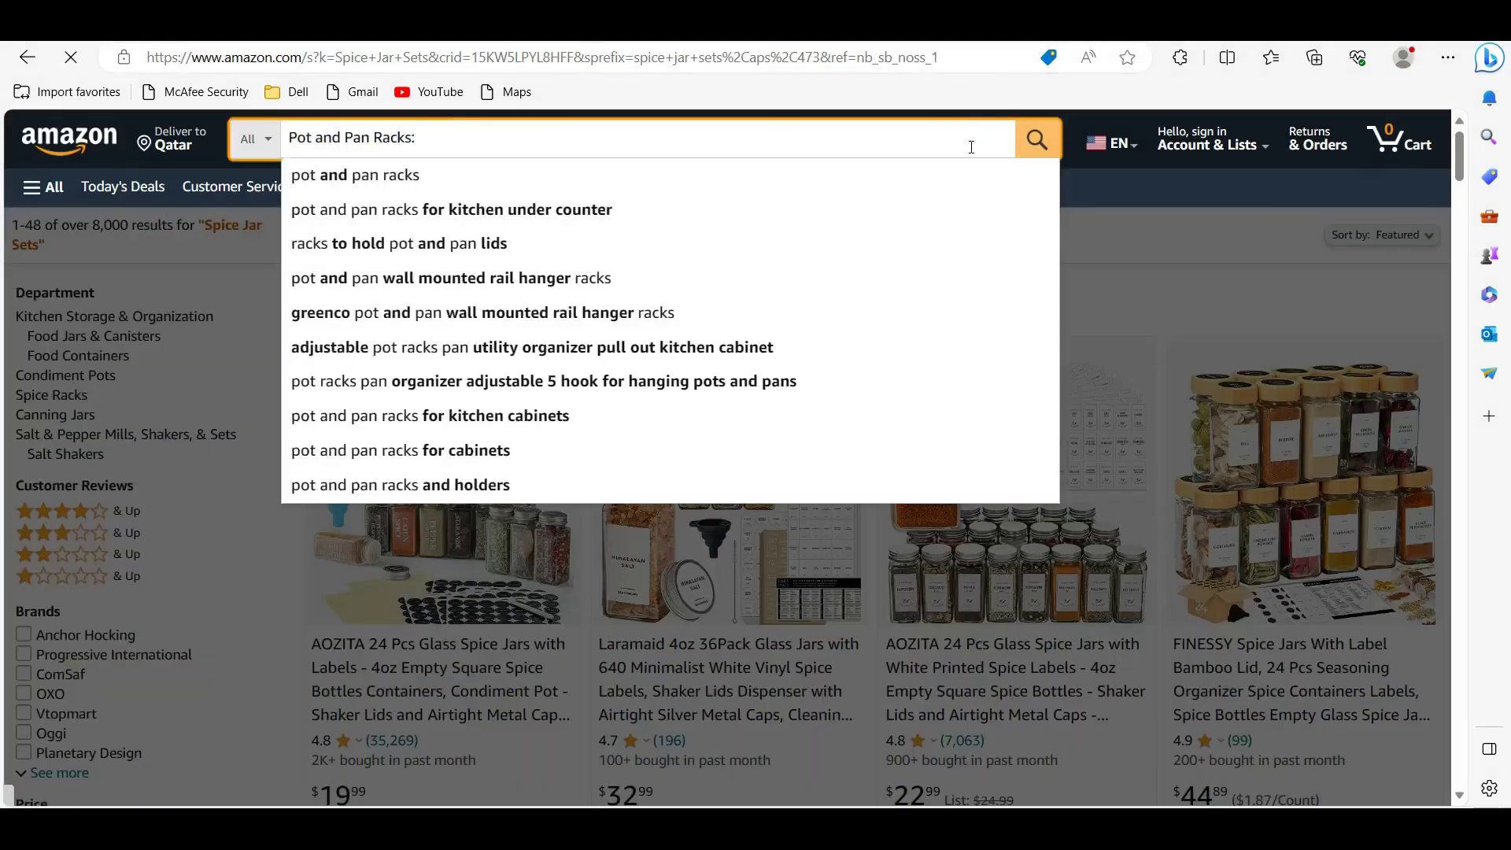
left_click(1037, 139)
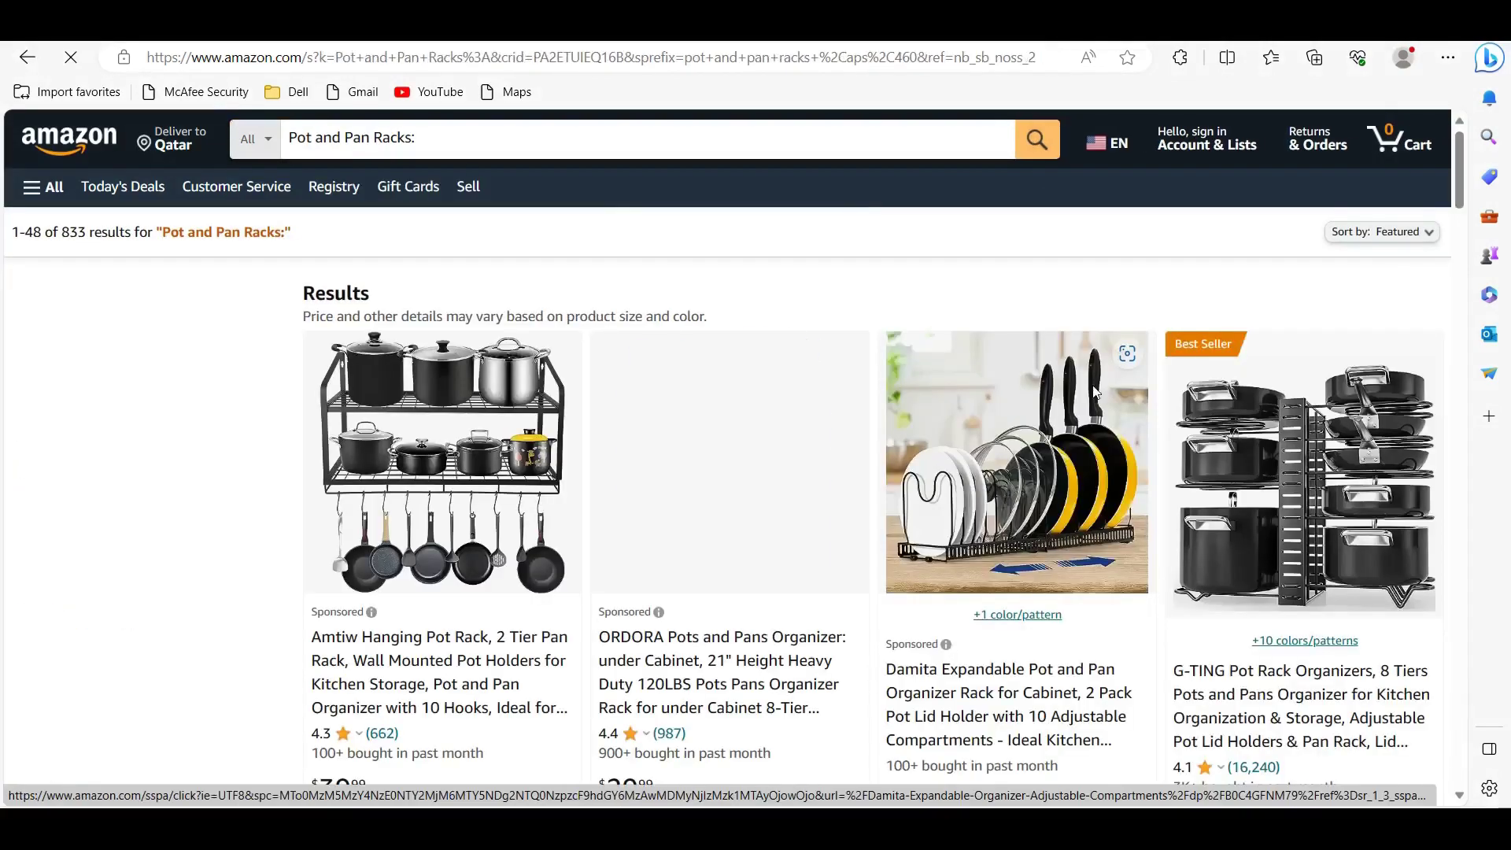
Step: Examine the Pot and Pan Racks search results, comparing the racks' prices, ratings and monthly purchases
scroll(1126, 354, "down", 2)
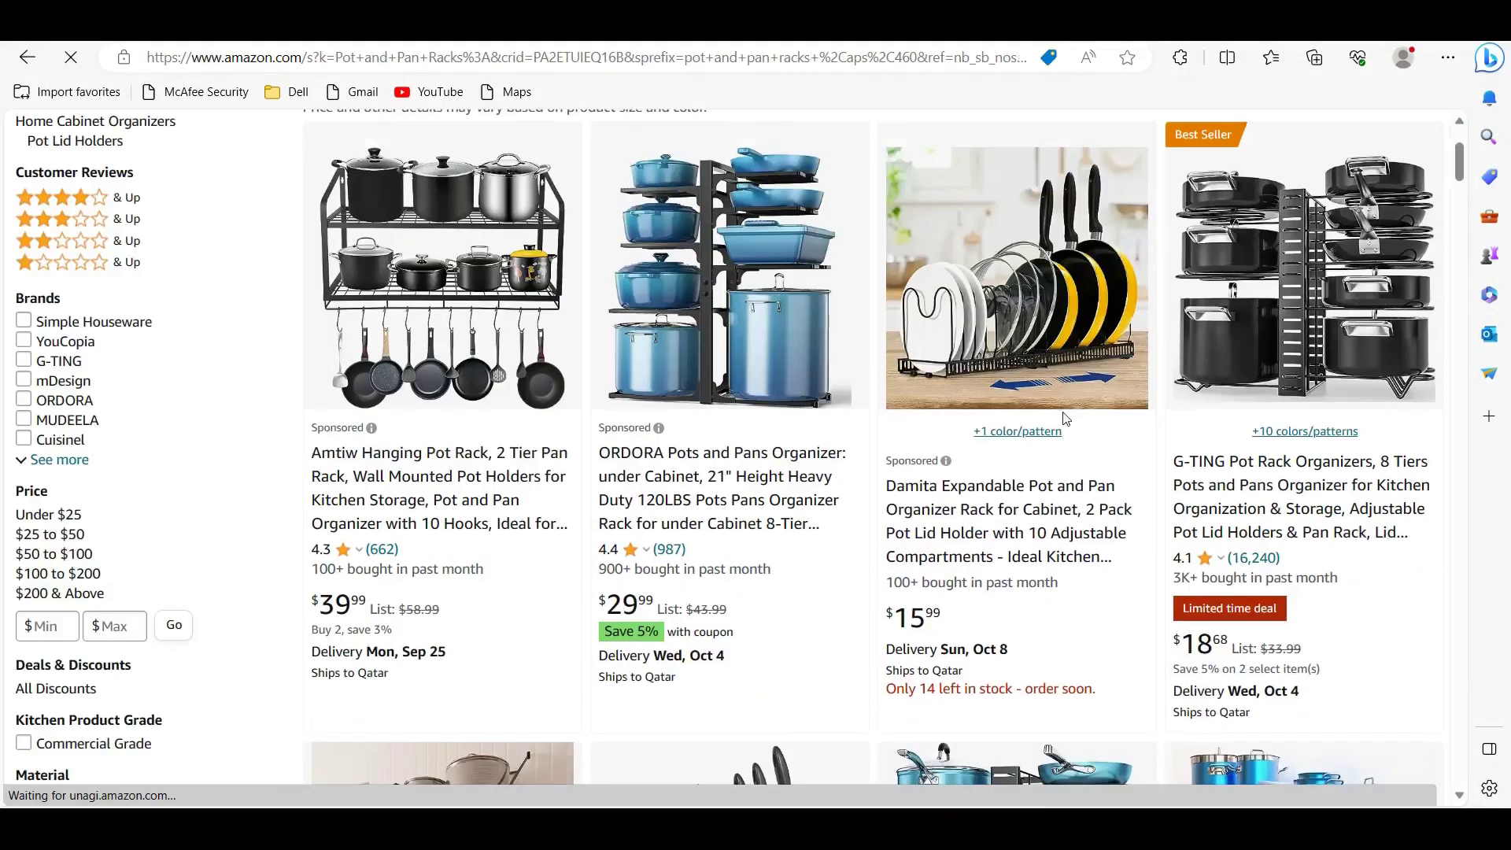
scroll(1066, 418, "down", 8)
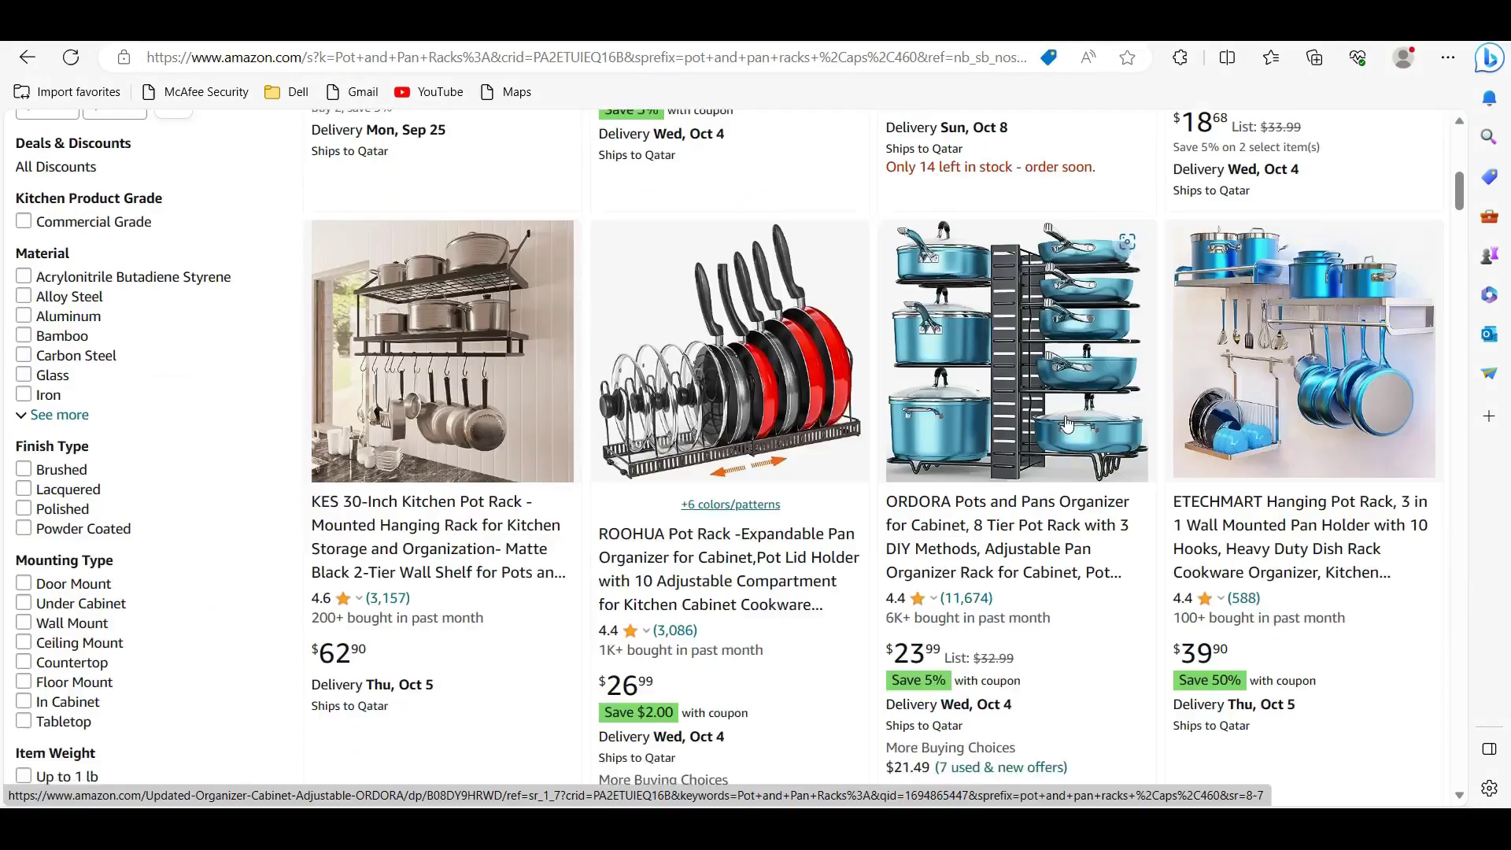
scroll(1087, 485, "up", 1)
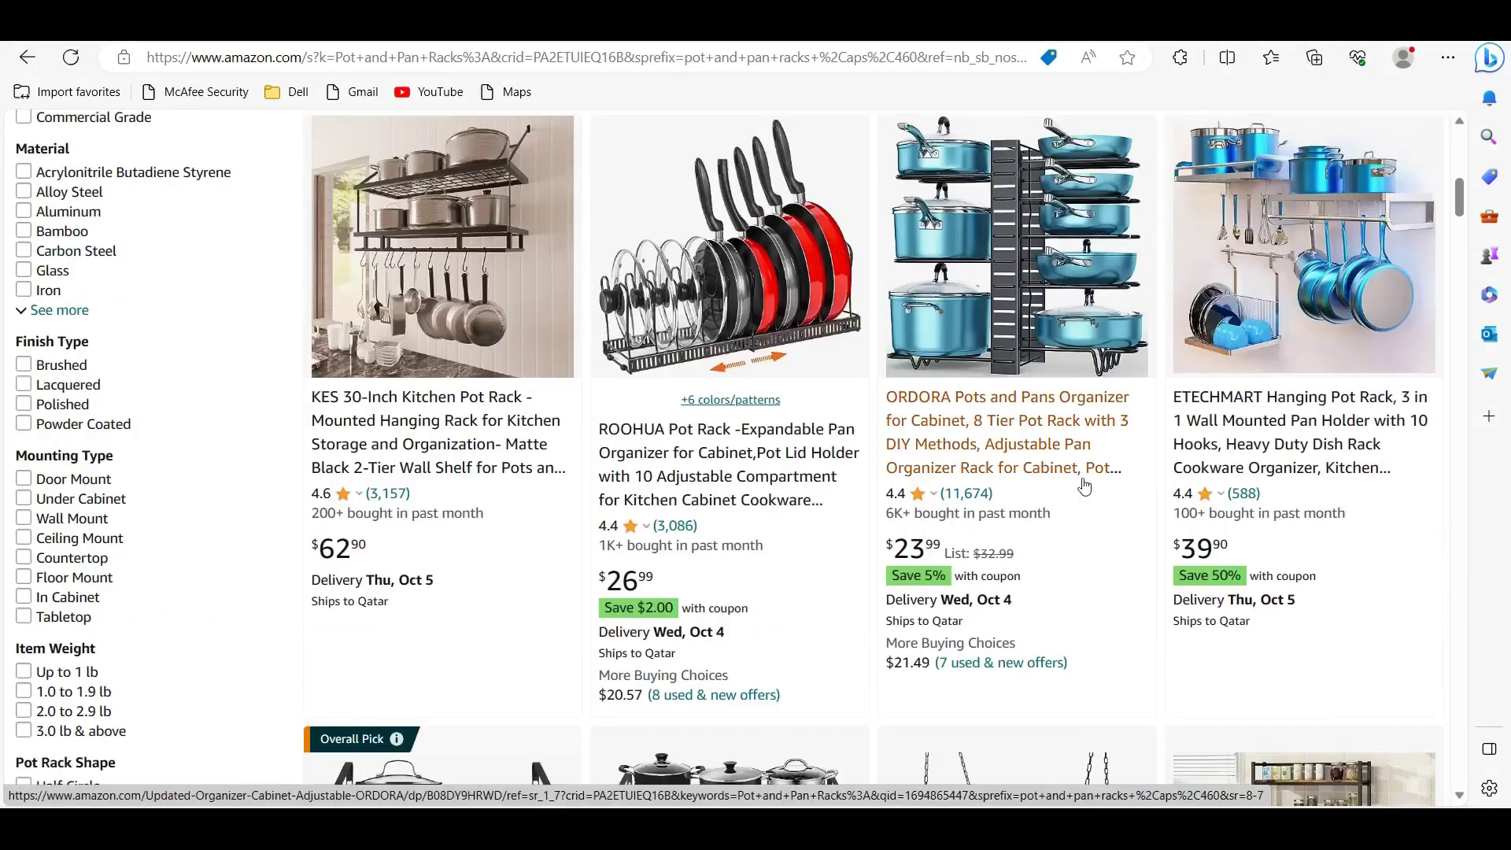
scroll(966, 538, "down", 8)
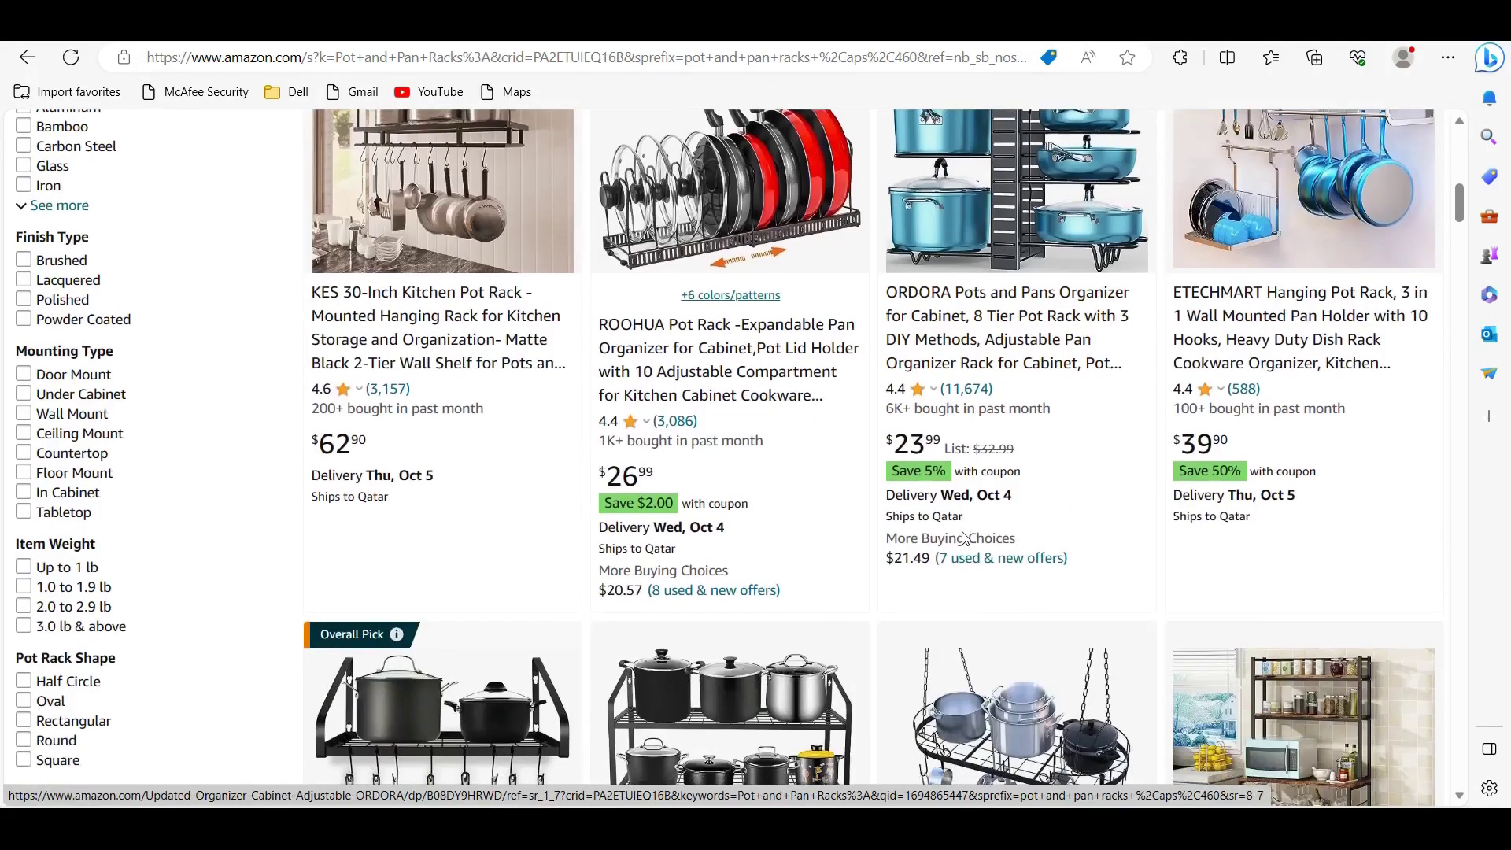
scroll(966, 538, "down", 2)
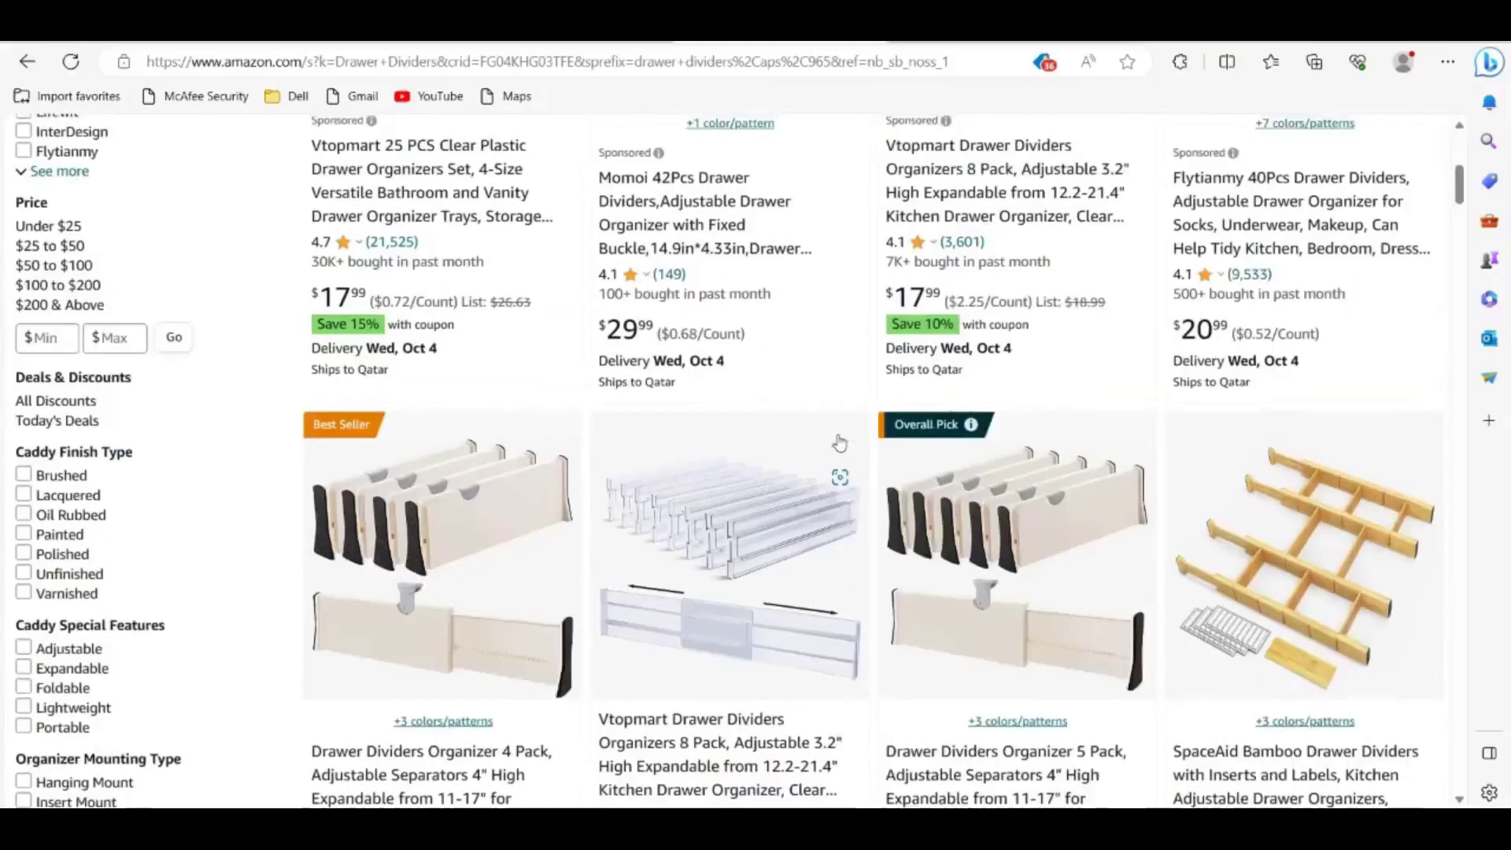
Step: Review the Drawer Dividers results on Amazon, switch to Alibaba and check its supplier listings' prices and minimum orders
scroll(840, 443, "up", 5)
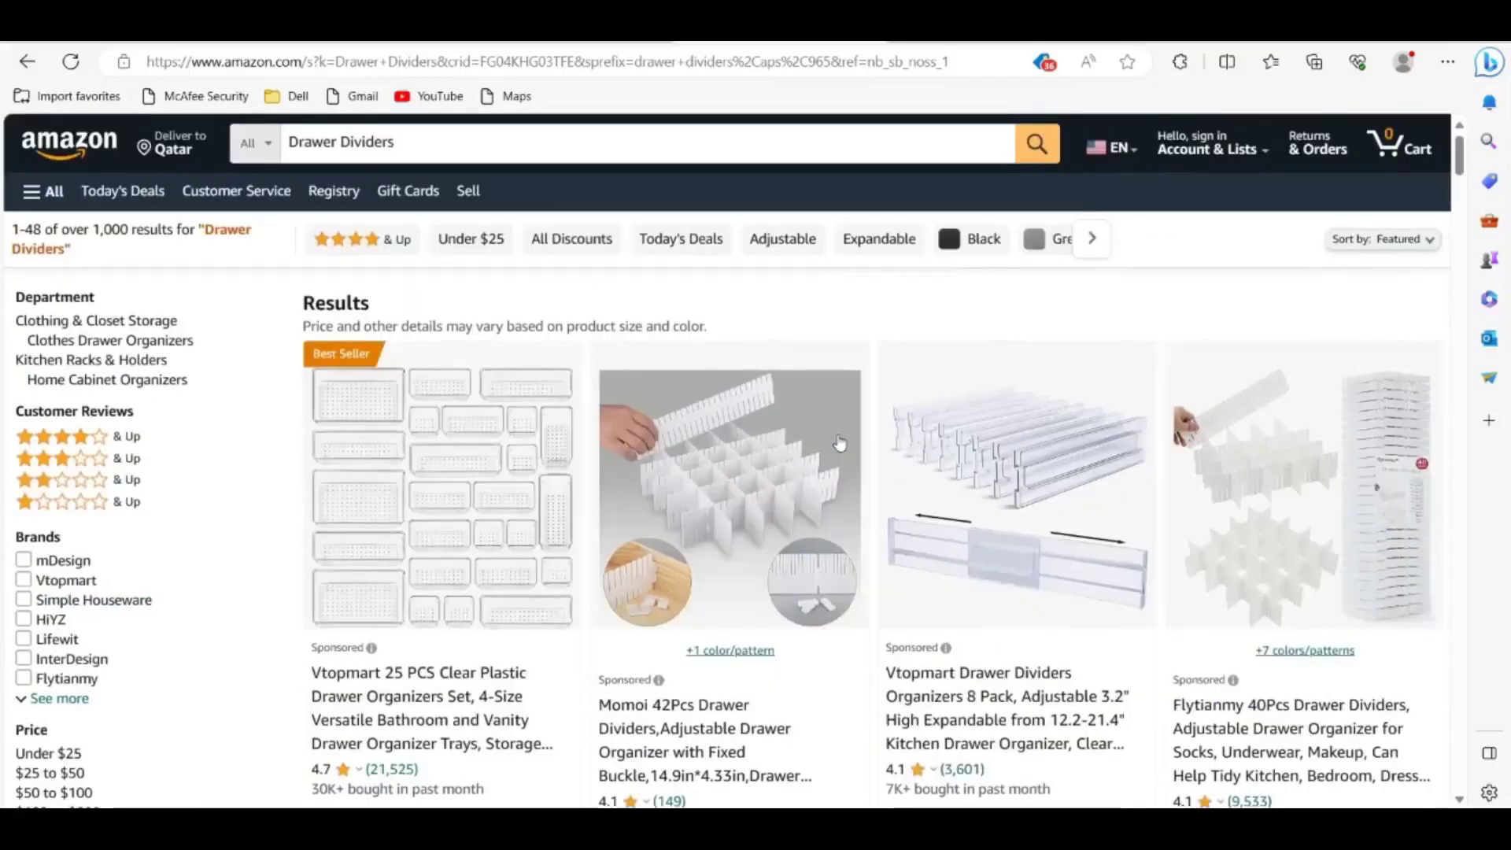
scroll(840, 443, "down", 5)
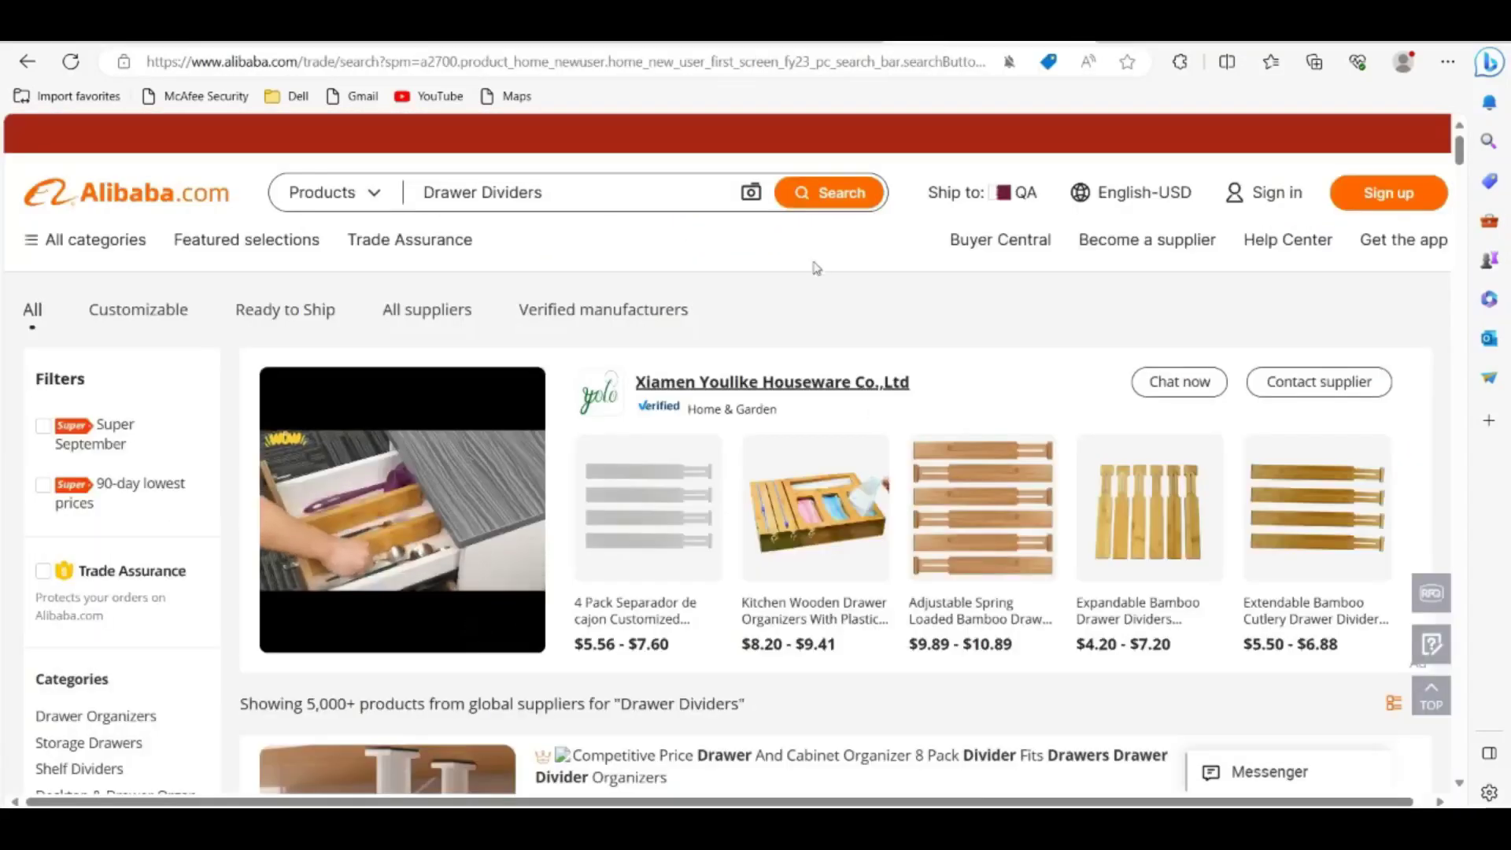
scroll(815, 268, "down", 1)
scroll(816, 269, "down", 3)
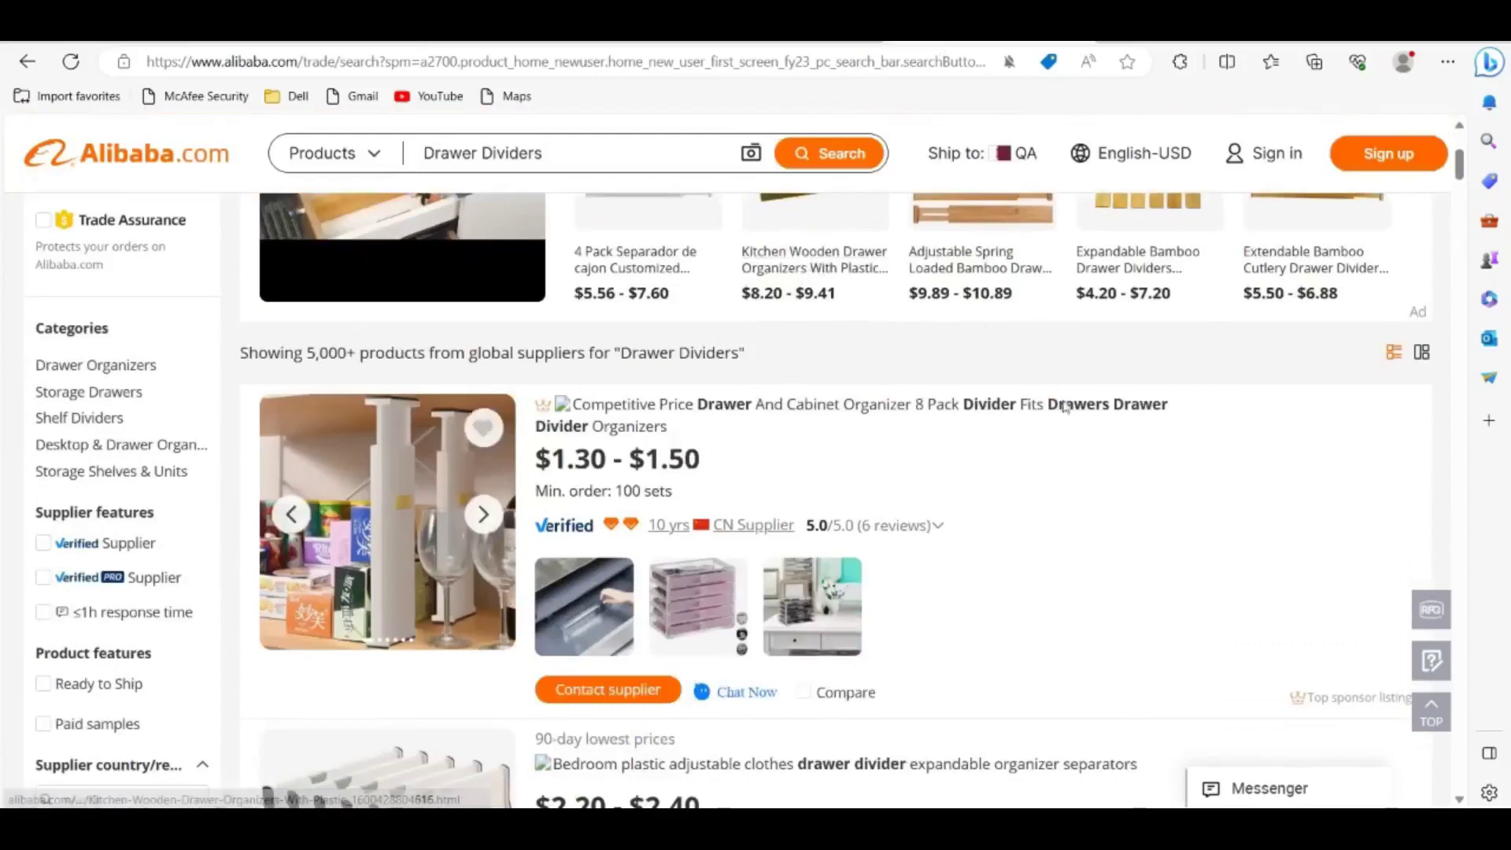
scroll(1236, 431, "down", 4)
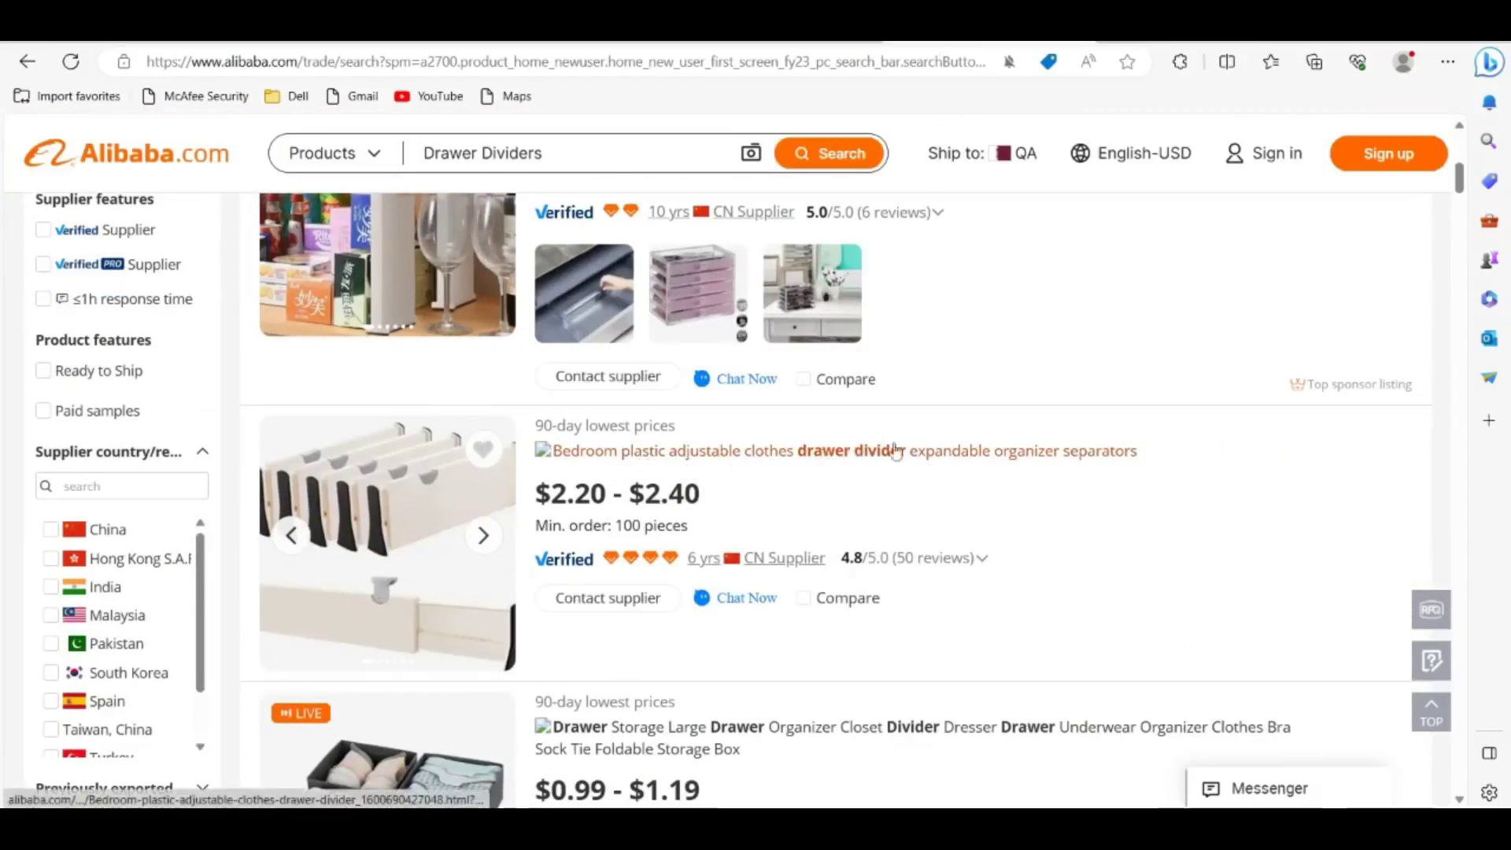
scroll(1220, 405, "down", 1)
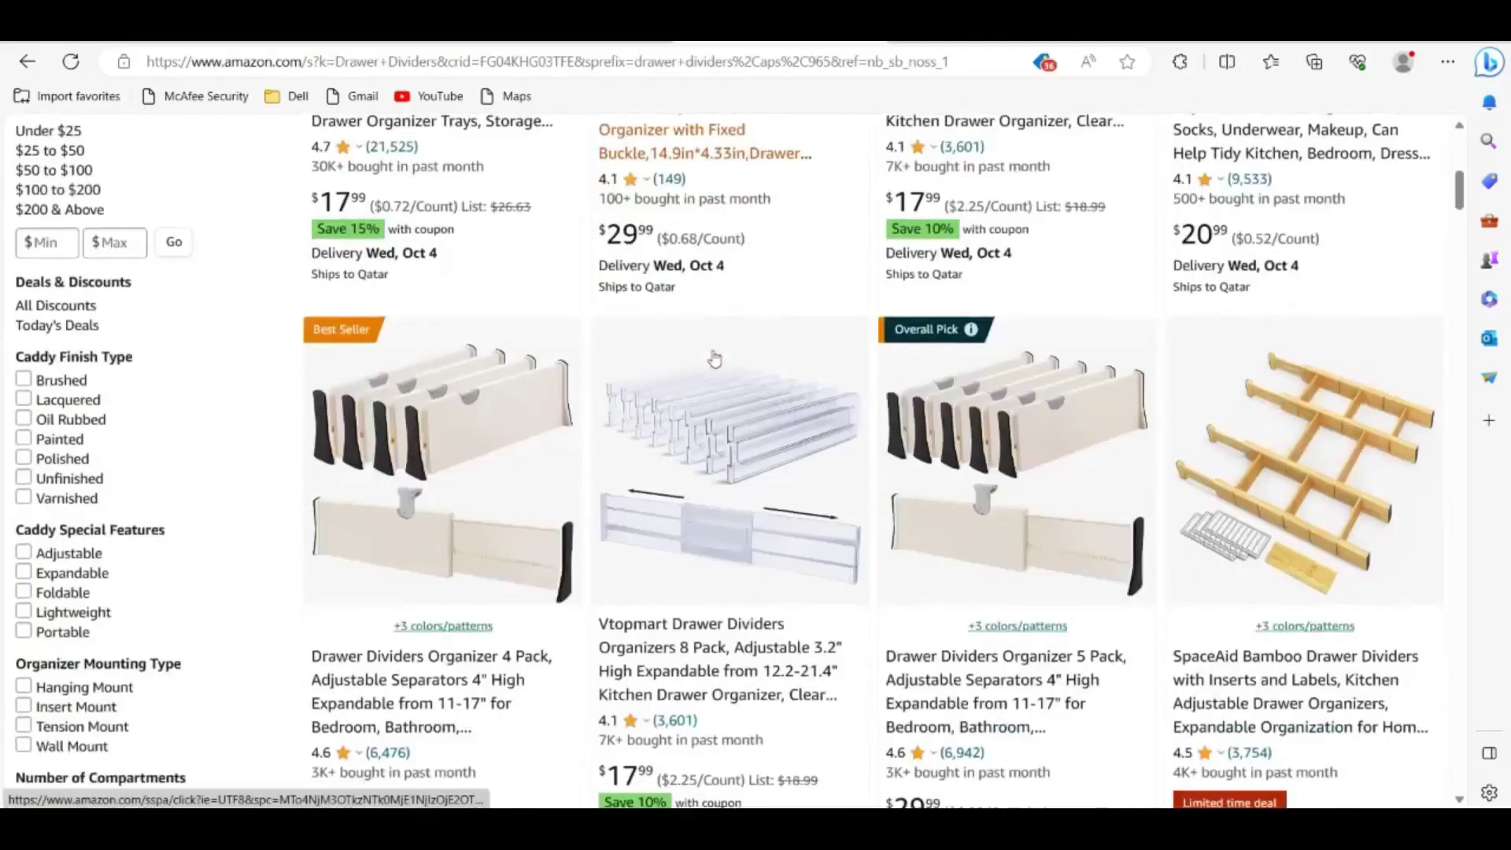
Step: Open the Drawer Dividers Organizer 4 Pack on Amazon and compare it with the matching expandable drawer divider listing on Alibaba
left_click(396, 703)
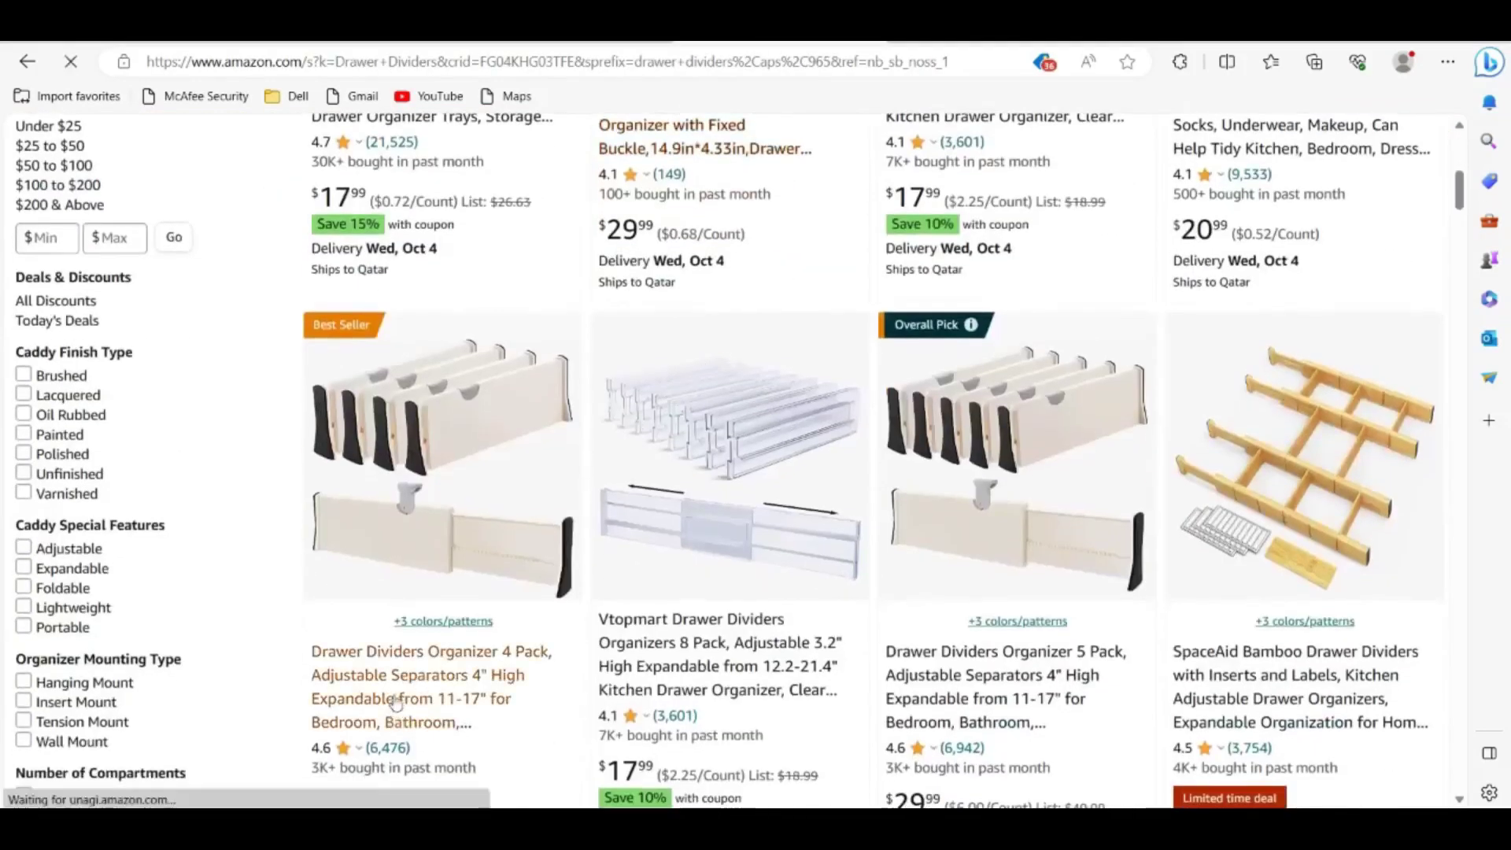
scroll(515, 329, "down", 1)
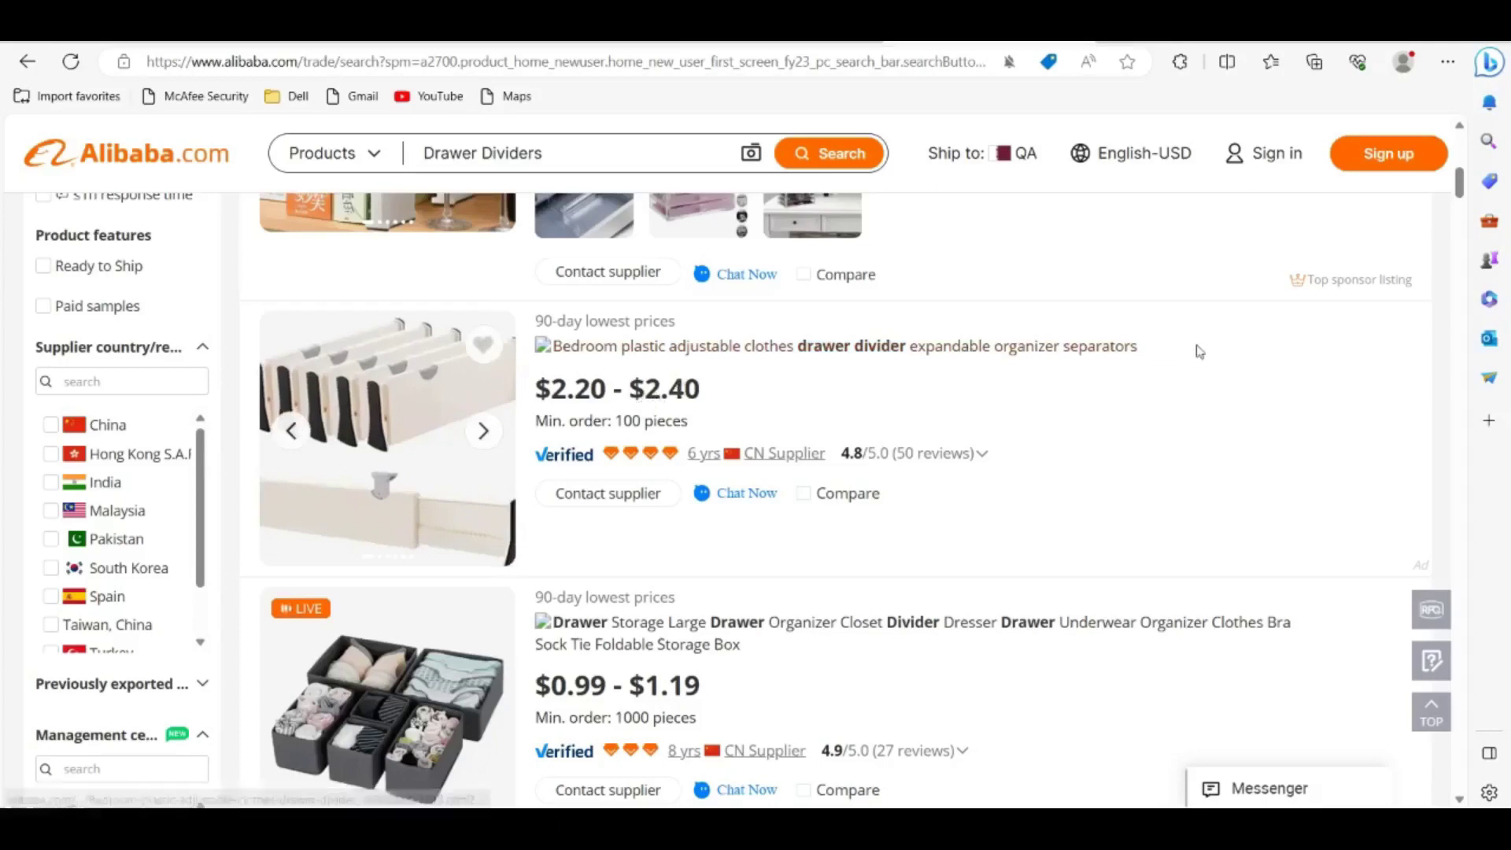
scroll(1142, 348, "down", 2)
scroll(1199, 351, "up", 2)
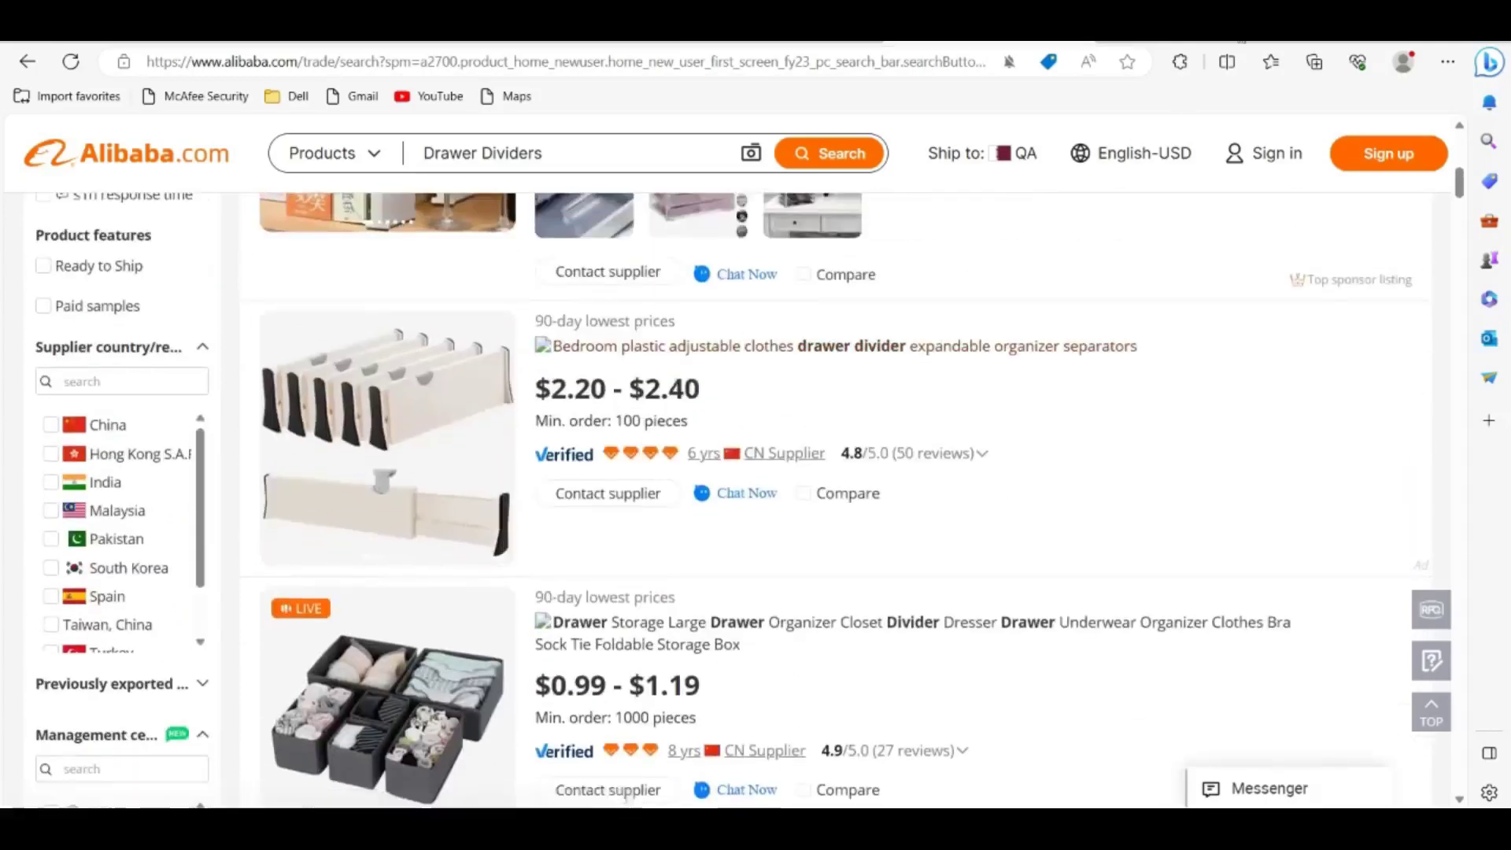
Step: Switch to IndiaMART and search all of India for the copied term "Drawer Dividers"
left_click(1165, 32)
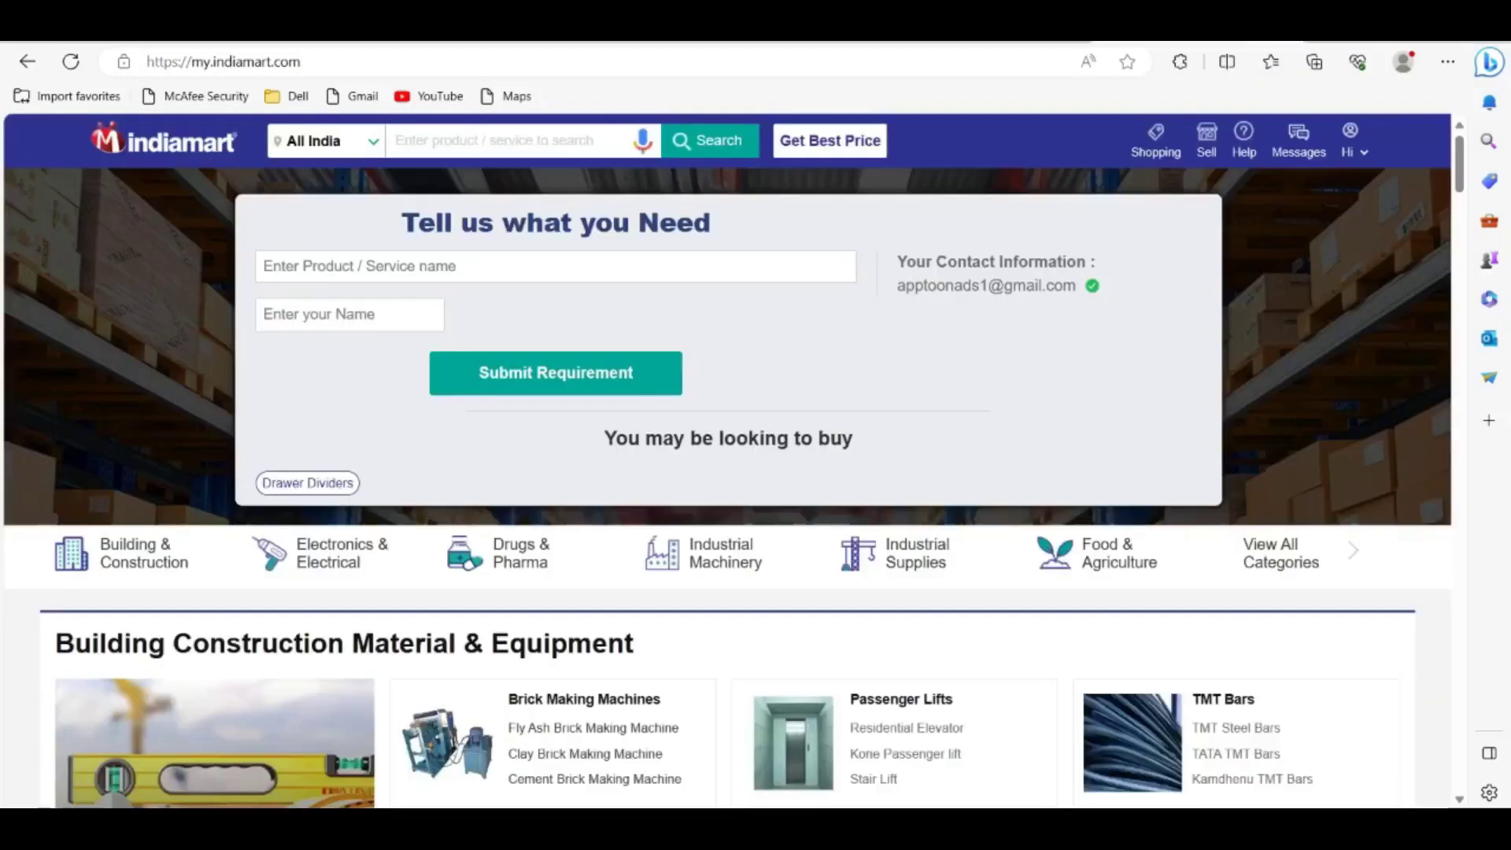
left_click(516, 140)
key("ctrl+v")
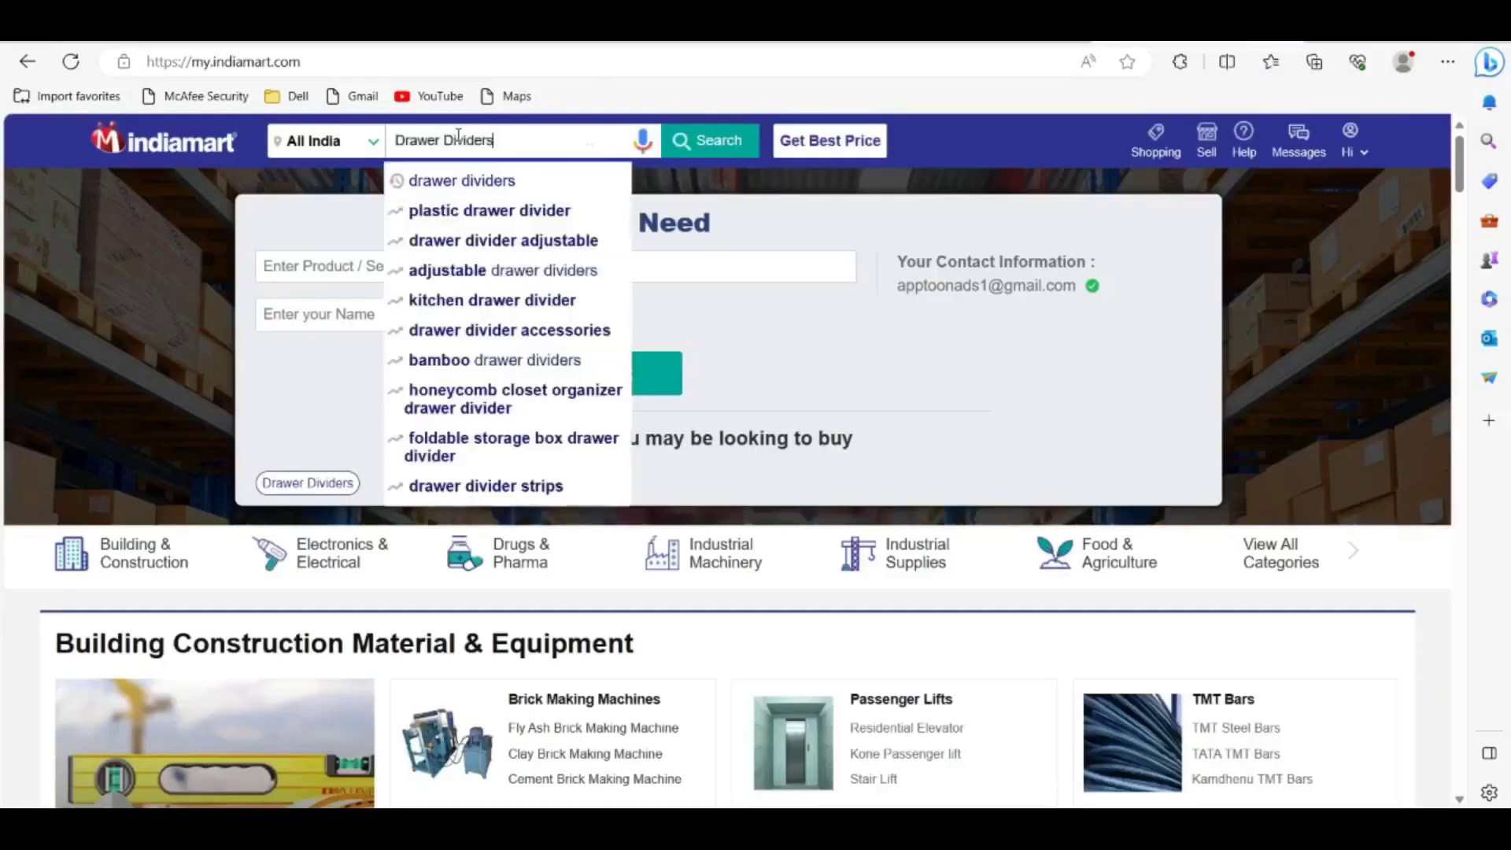
left_click(743, 145)
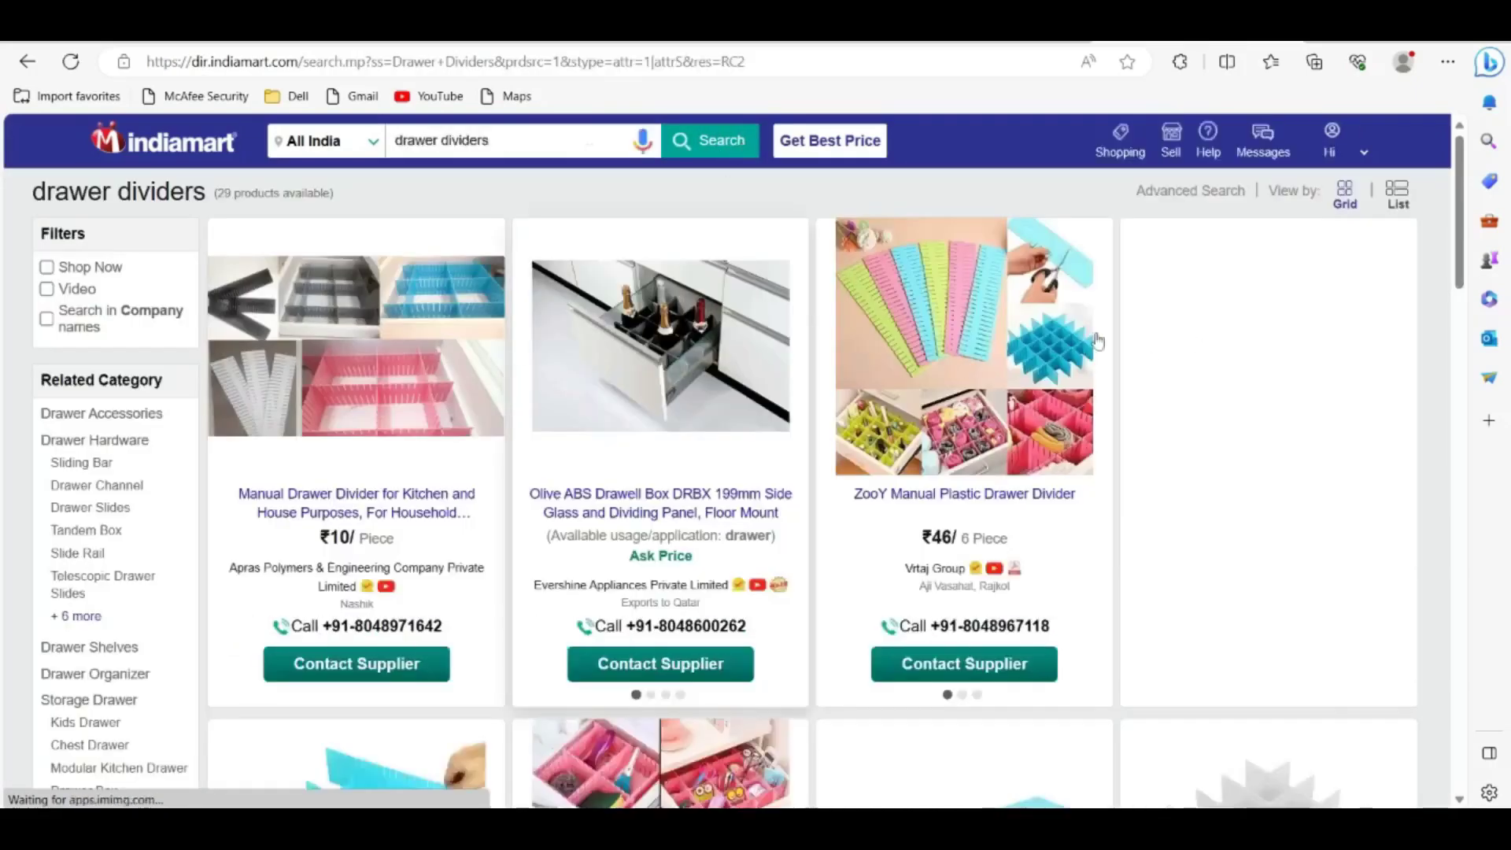
Step: Examine IndiaMART's drawer divider listings, comparing the product types, piece prices and suppliers
scroll(946, 345, "down", 5)
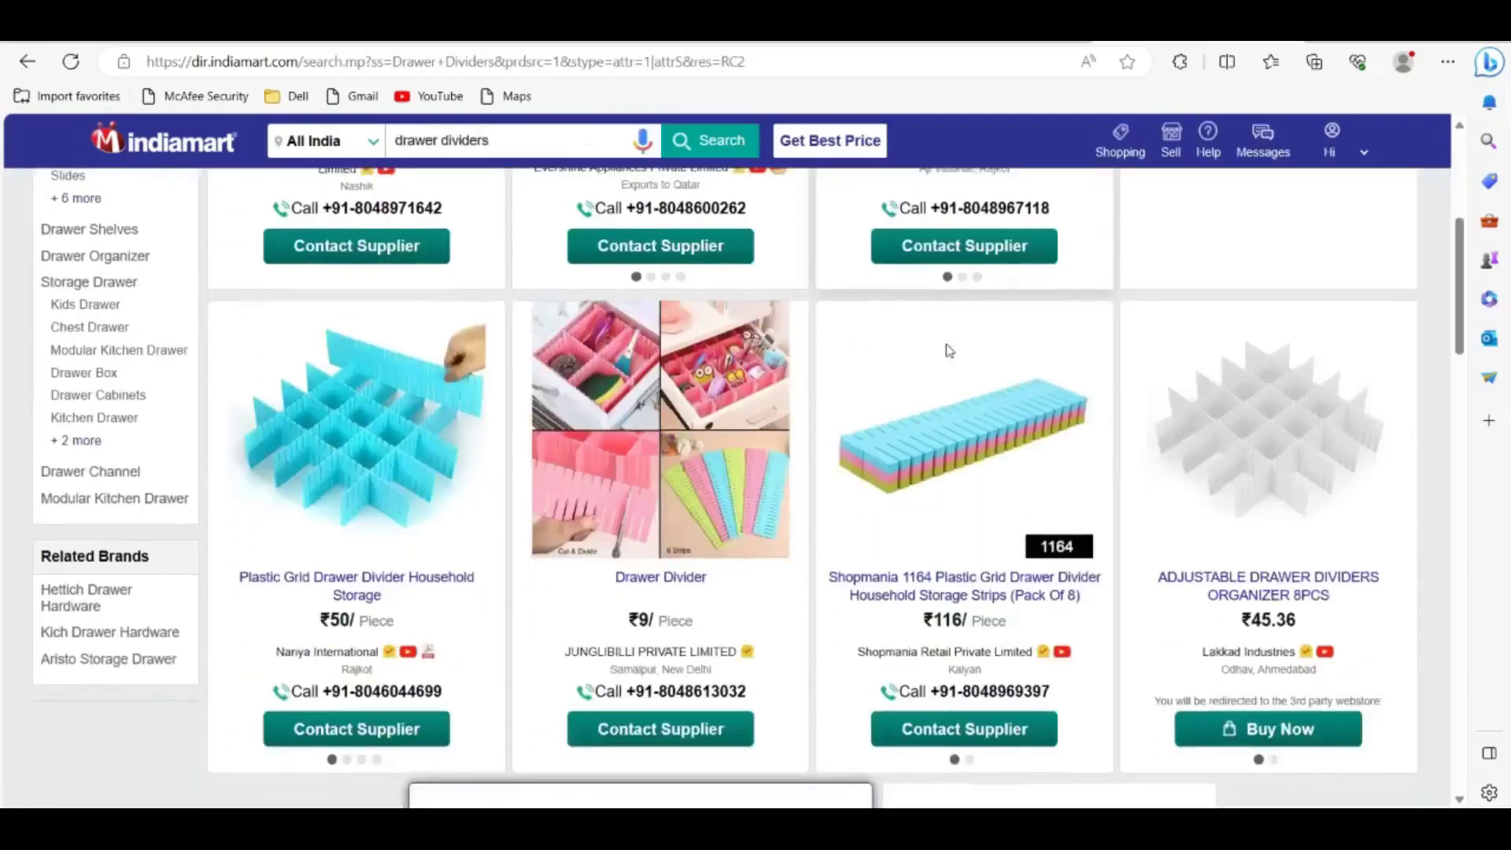
scroll(949, 350, "down", 6)
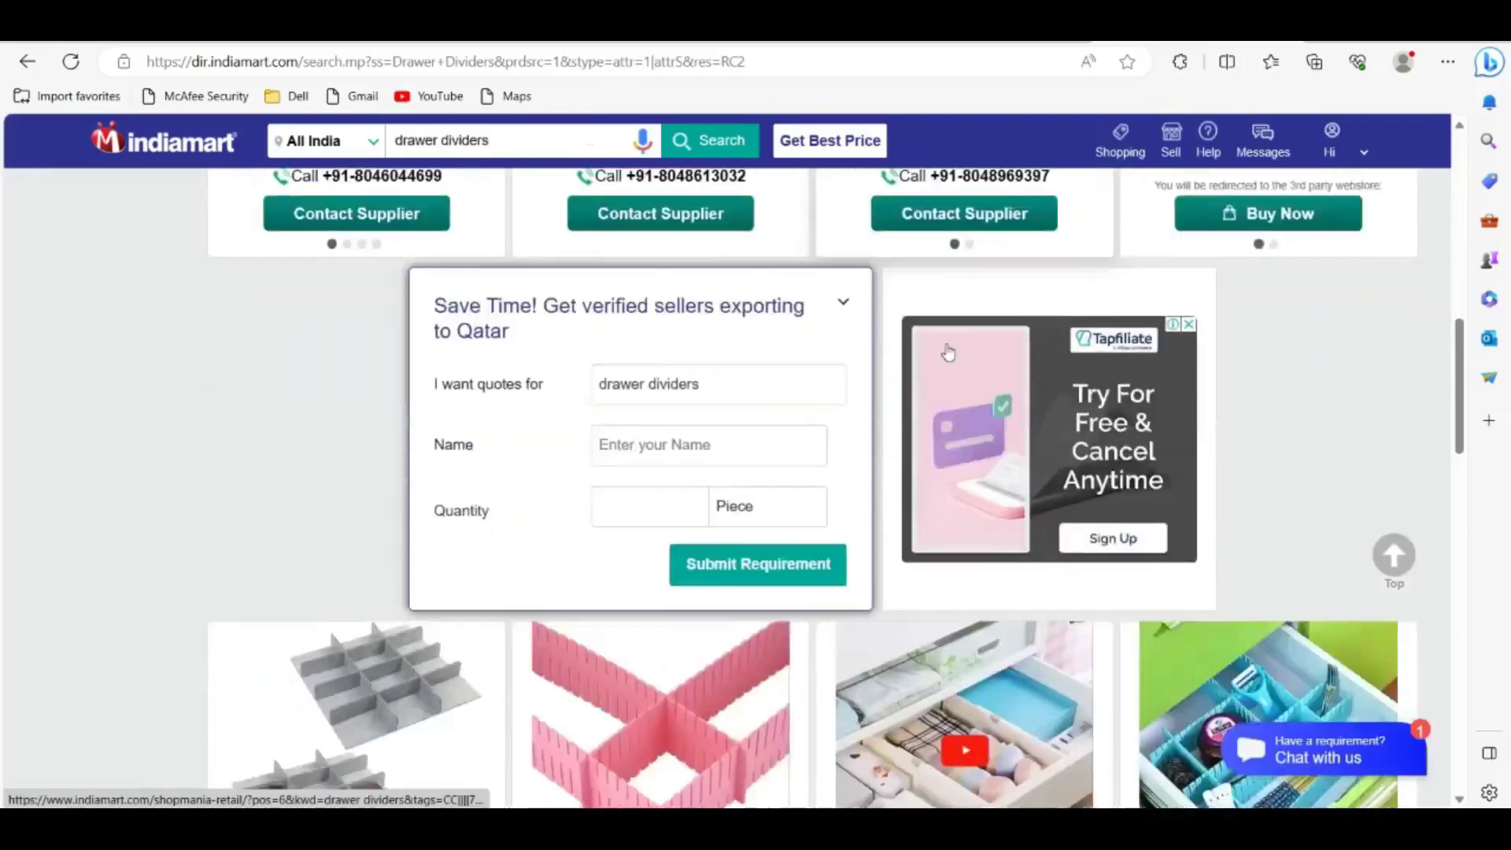
scroll(948, 352, "down", 2)
scroll(949, 353, "down", 6)
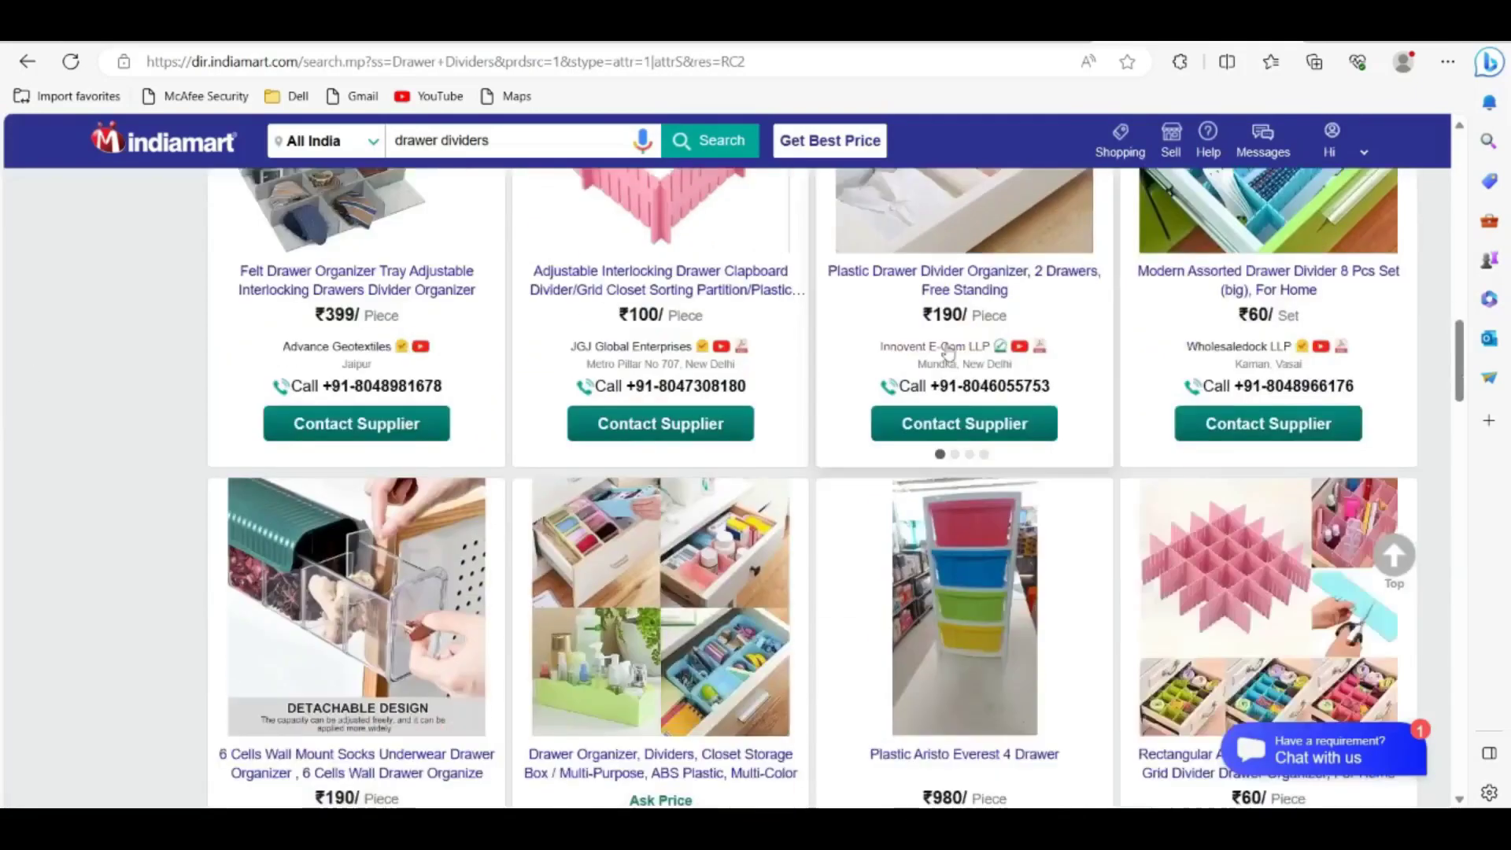
scroll(948, 353, "down", 8)
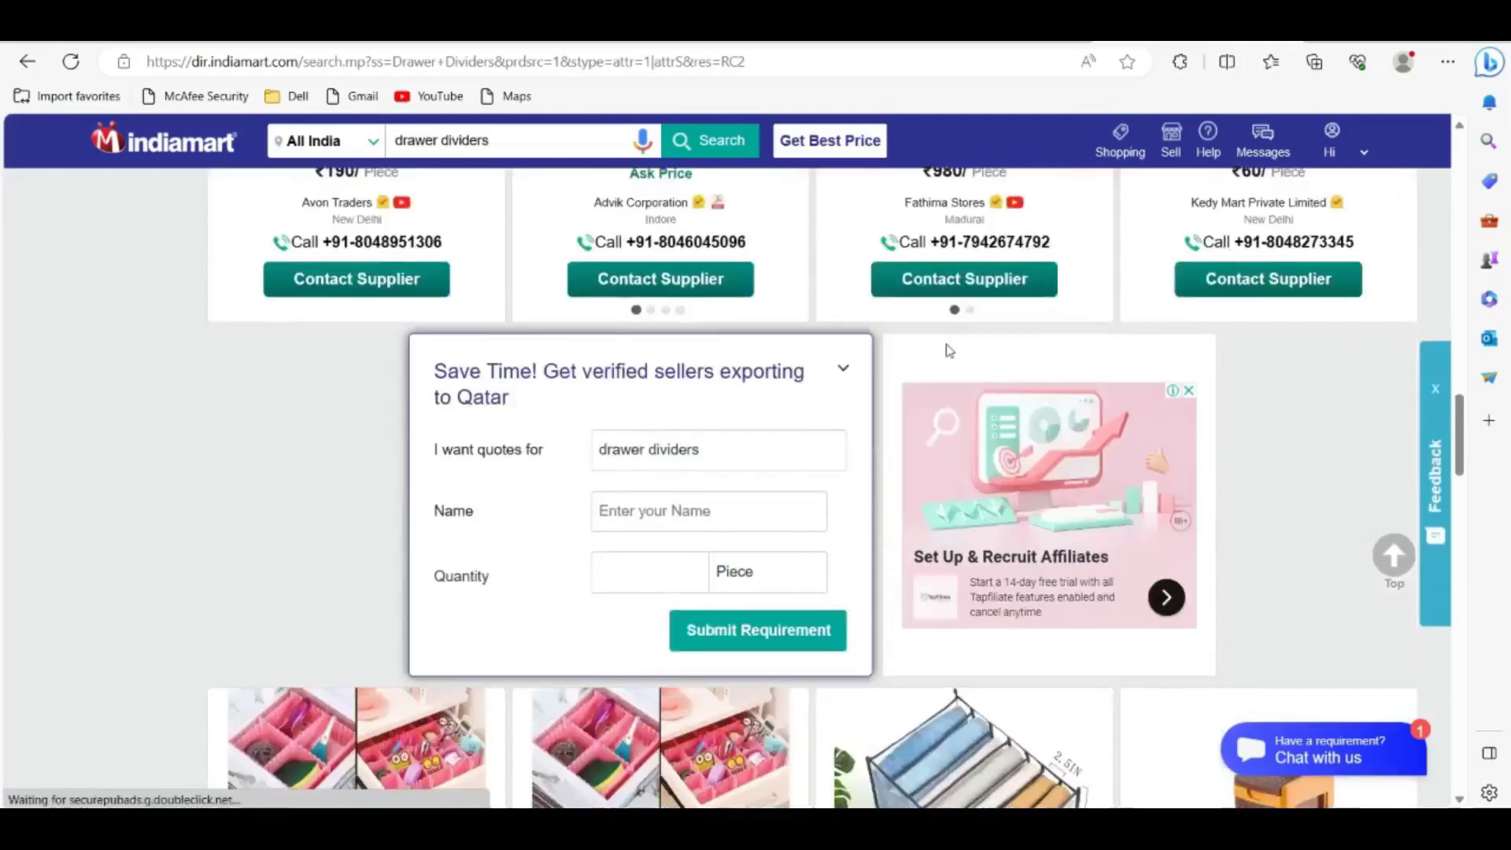
scroll(949, 350, "down", 8)
scroll(949, 352, "up", 4)
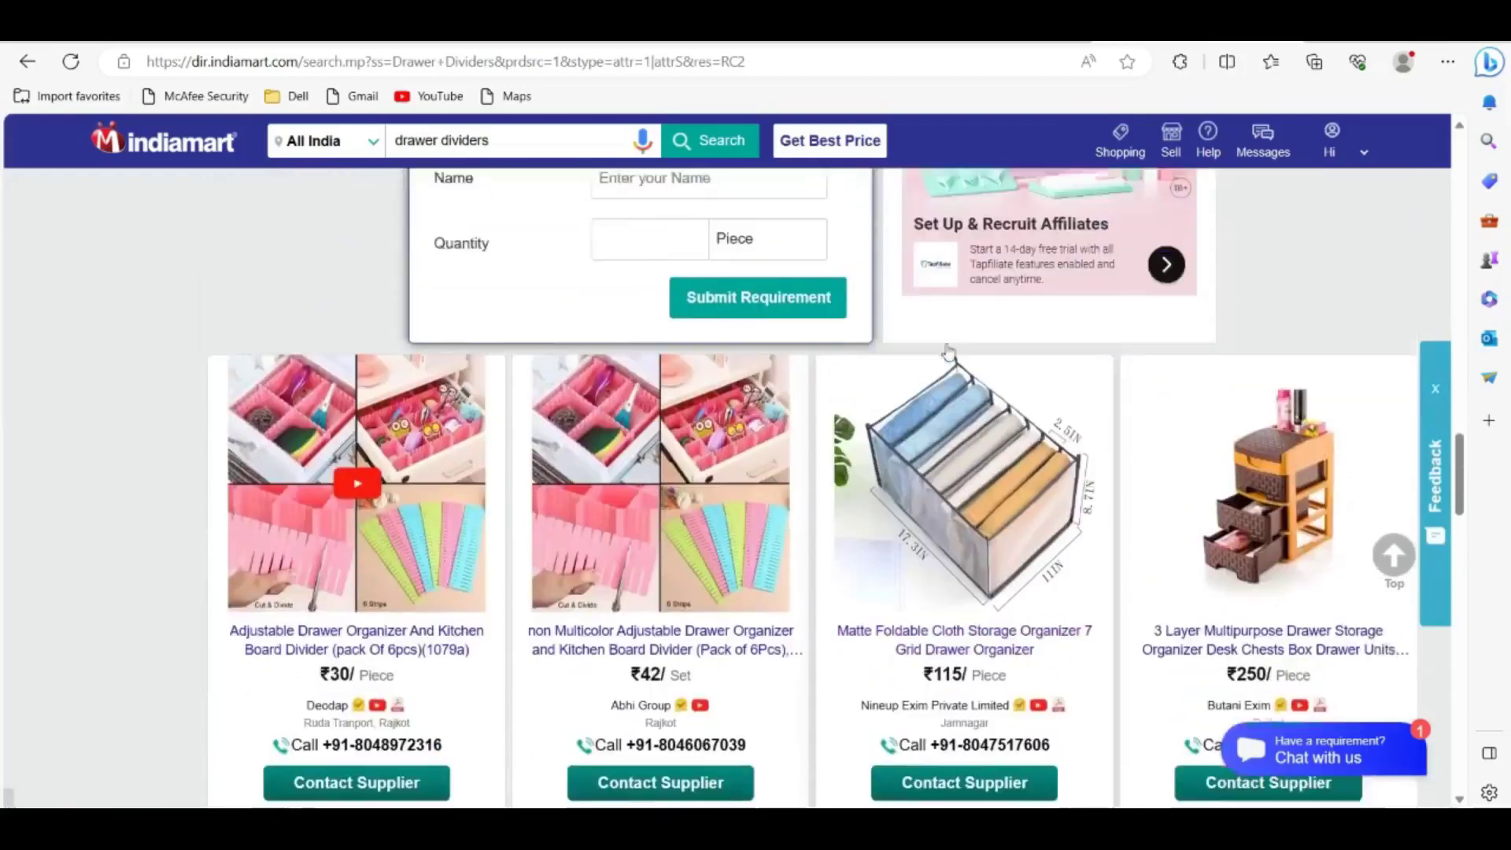
scroll(947, 338, "down", 1)
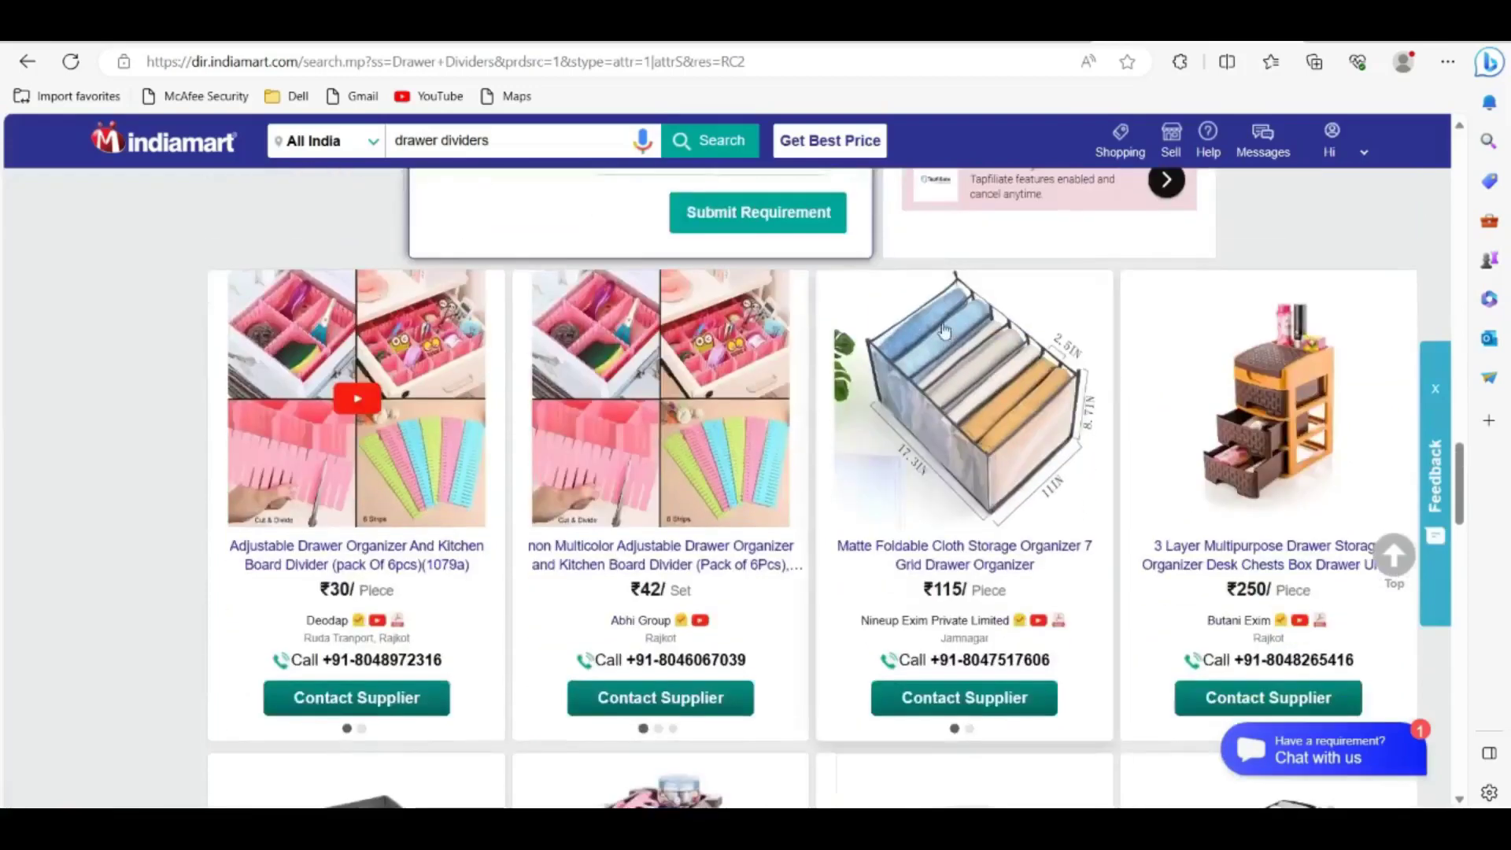
scroll(973, 315, "up", 1)
scroll(1020, 326, "down", 10)
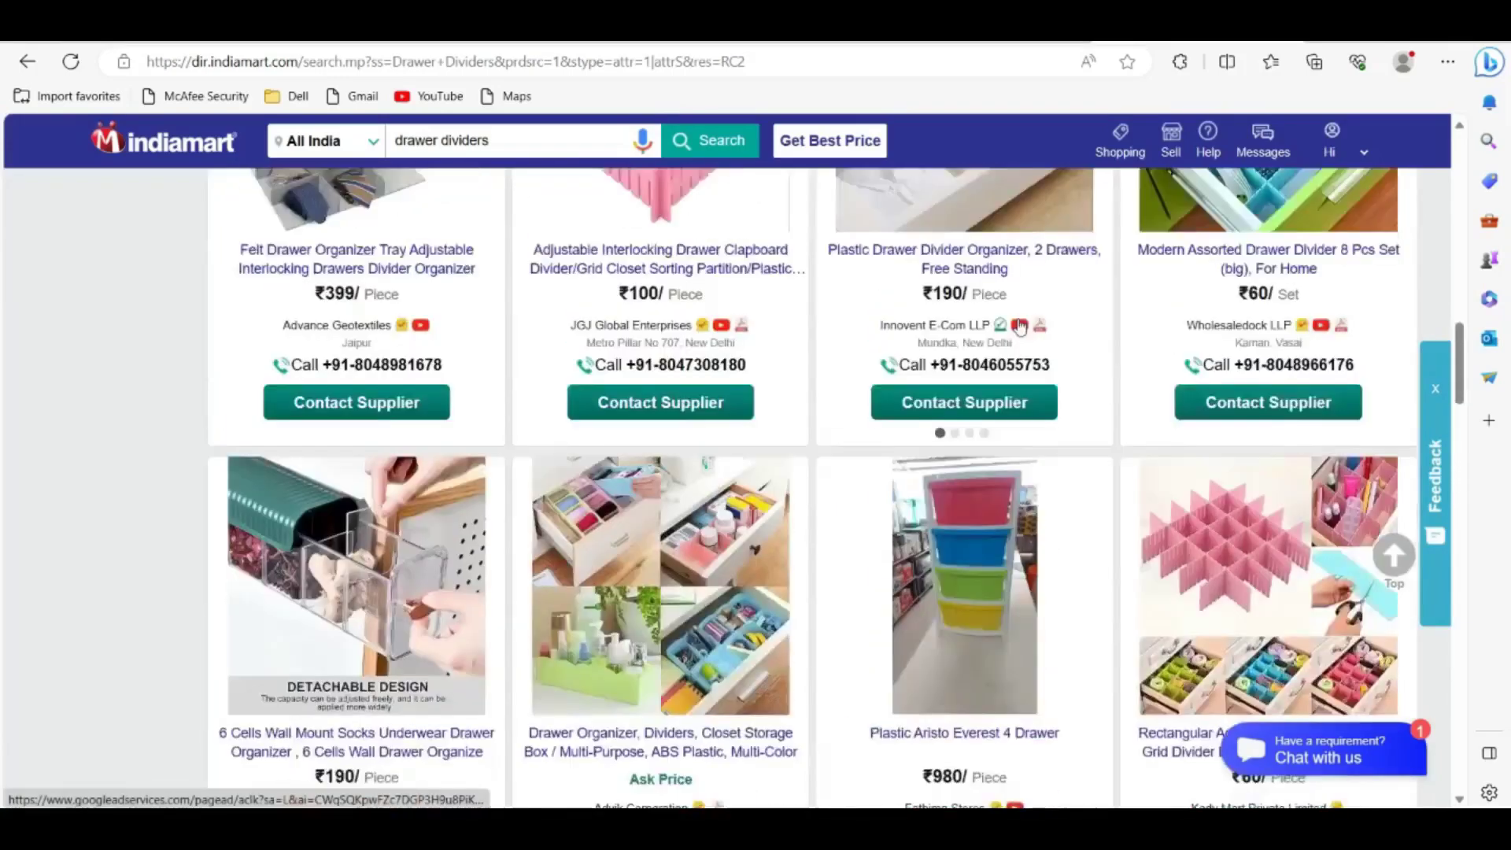
scroll(1020, 327, "up", 2)
scroll(1020, 327, "up", 3)
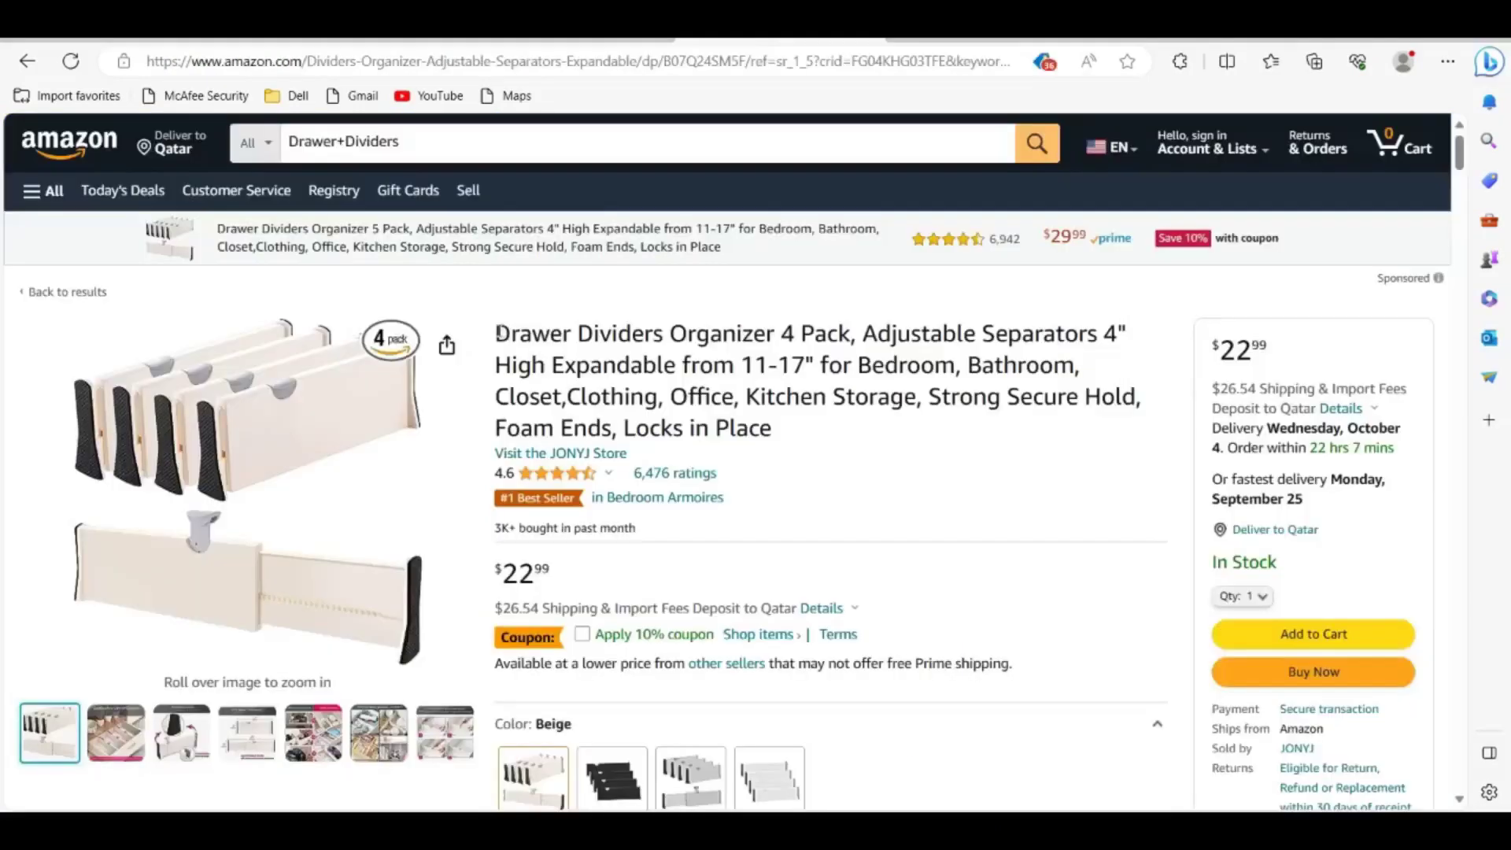
Step: Copy the full product title of the Drawer Dividers Organizer 4 Pack from its Amazon page
left_click_drag(494, 333, 847, 324)
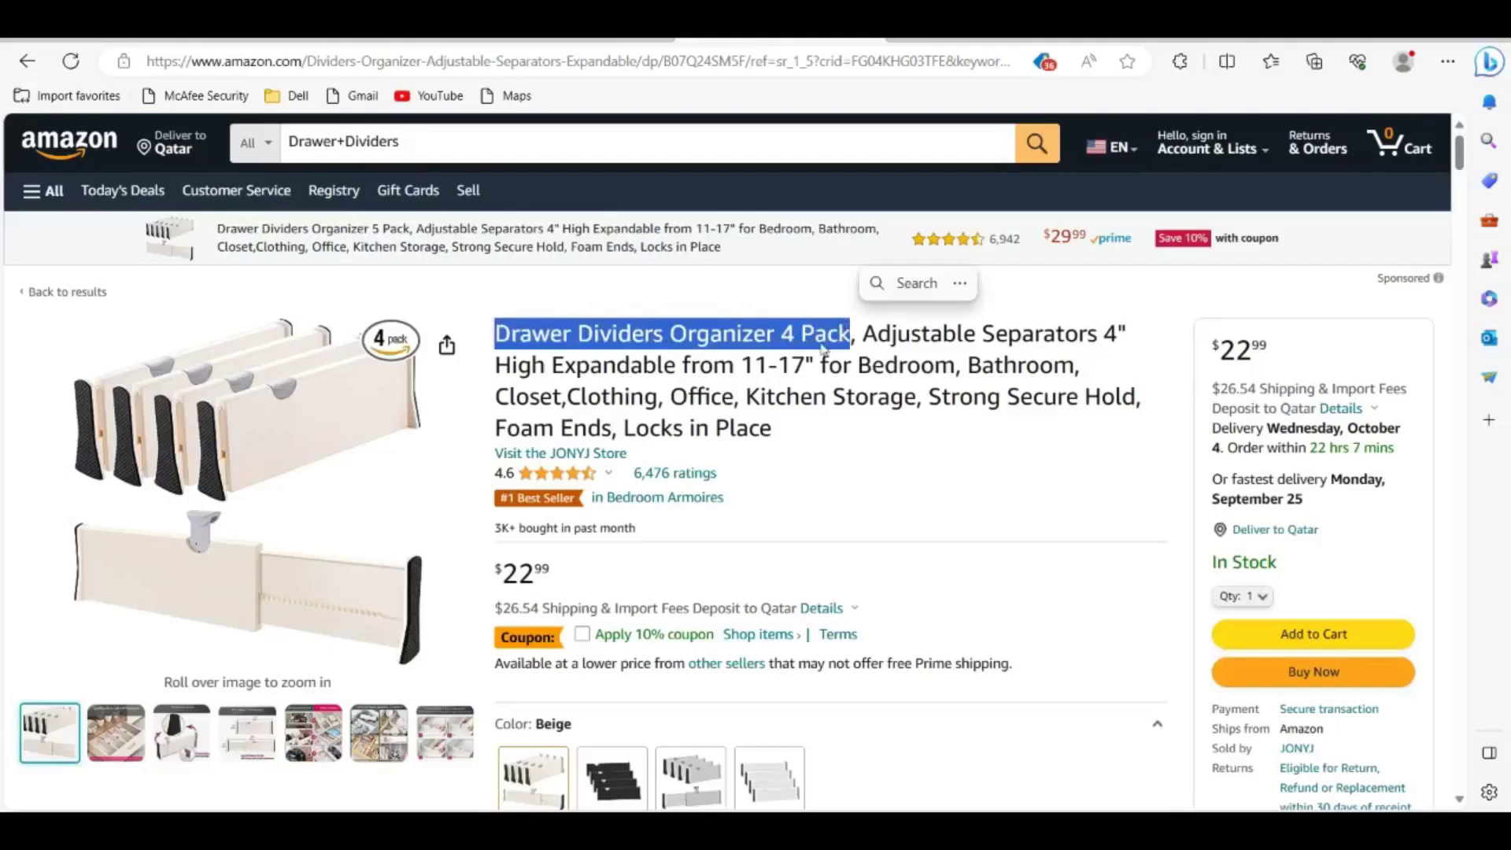
left_click(506, 333)
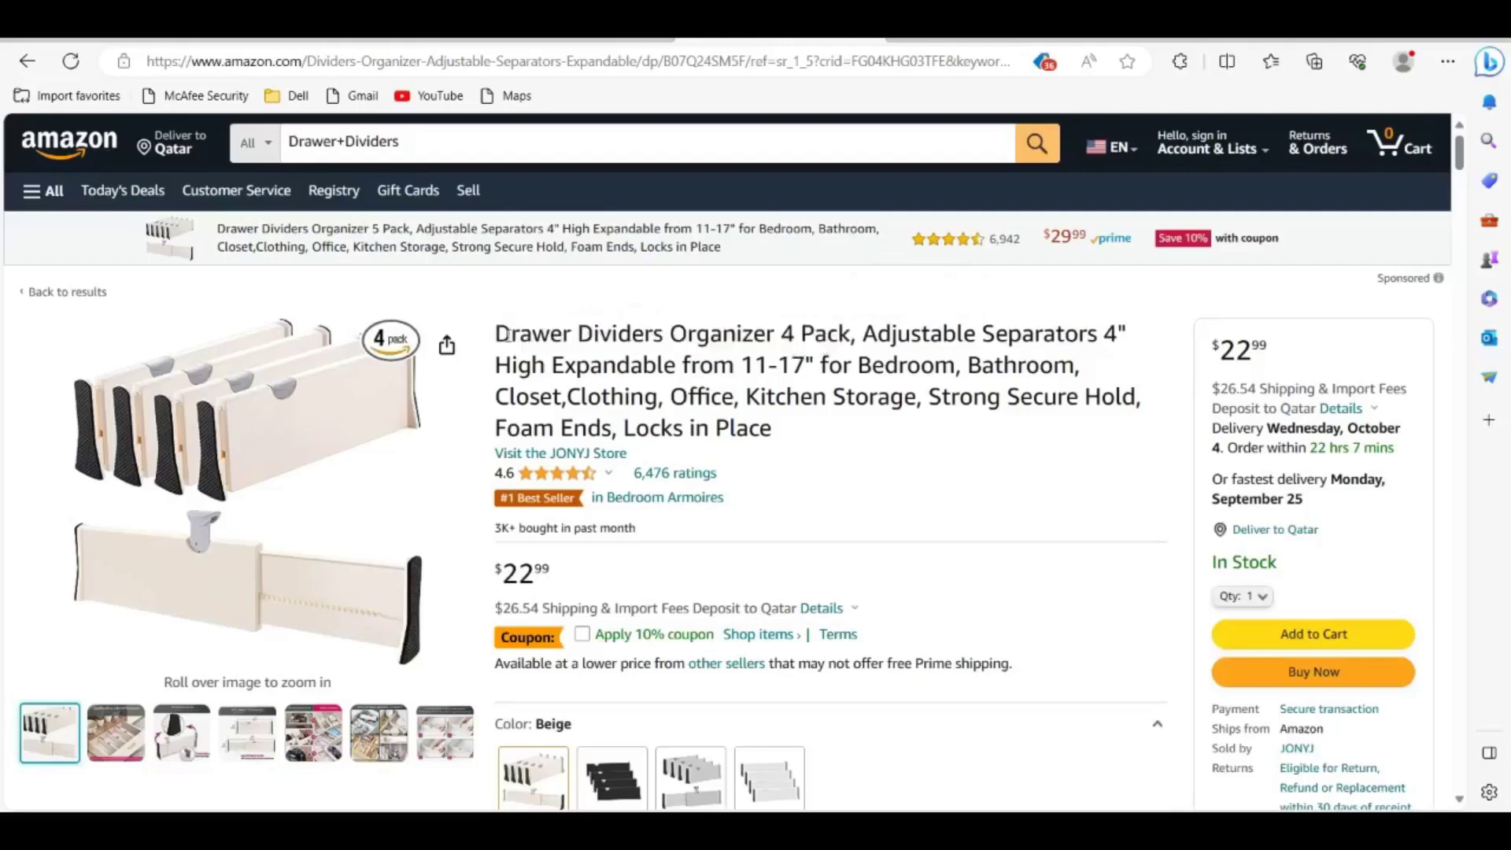
left_click_drag(495, 337, 770, 429)
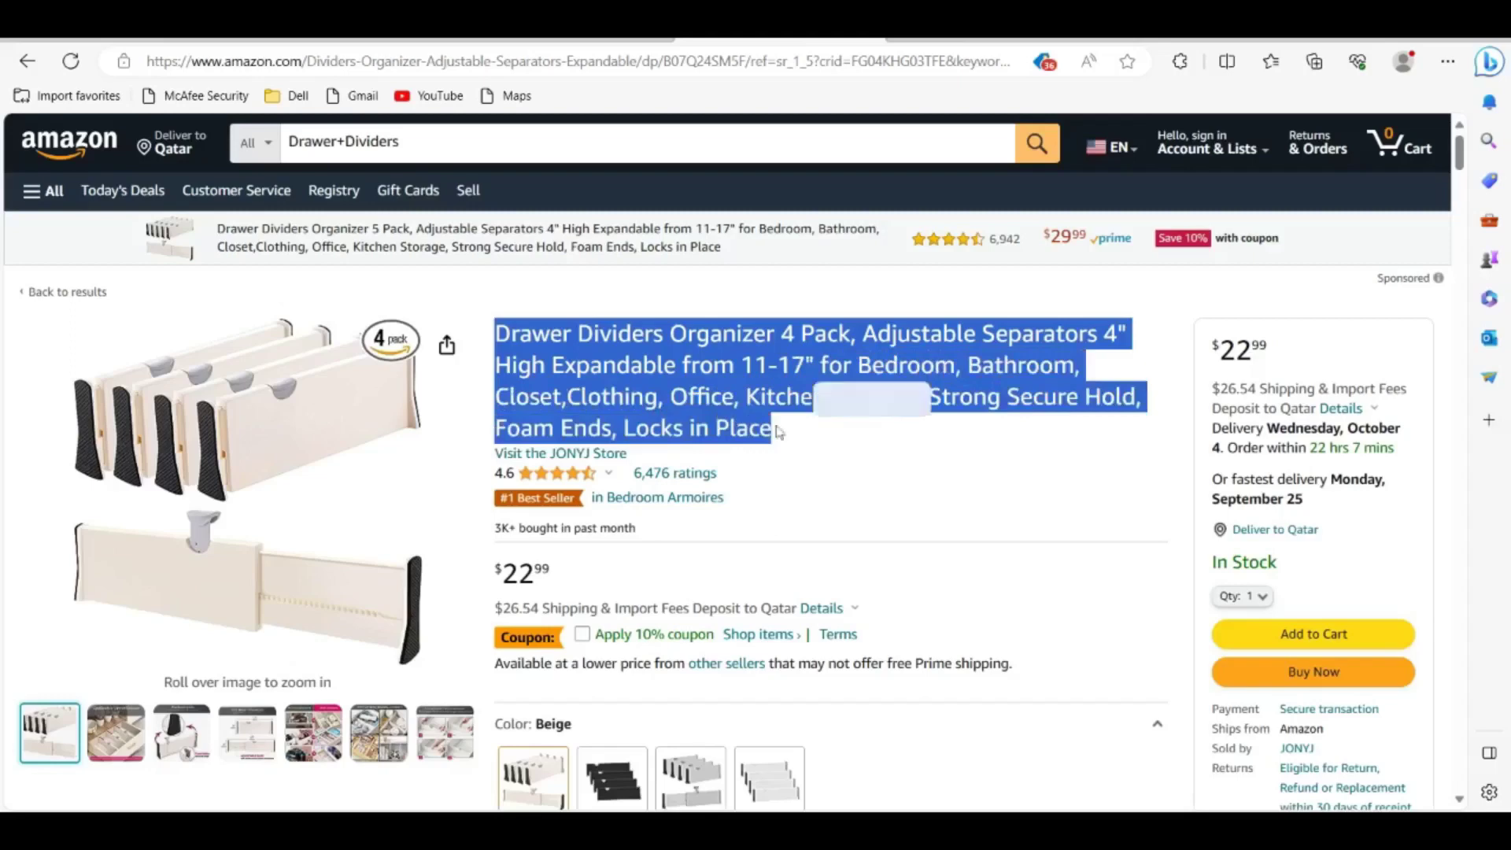
right_click(711, 378)
left_click(758, 390)
Step: Switch to ChatGPT and send "I need product landing page description for the product" followed by the copied Amazon title
key("ctrl+shift+Tab")
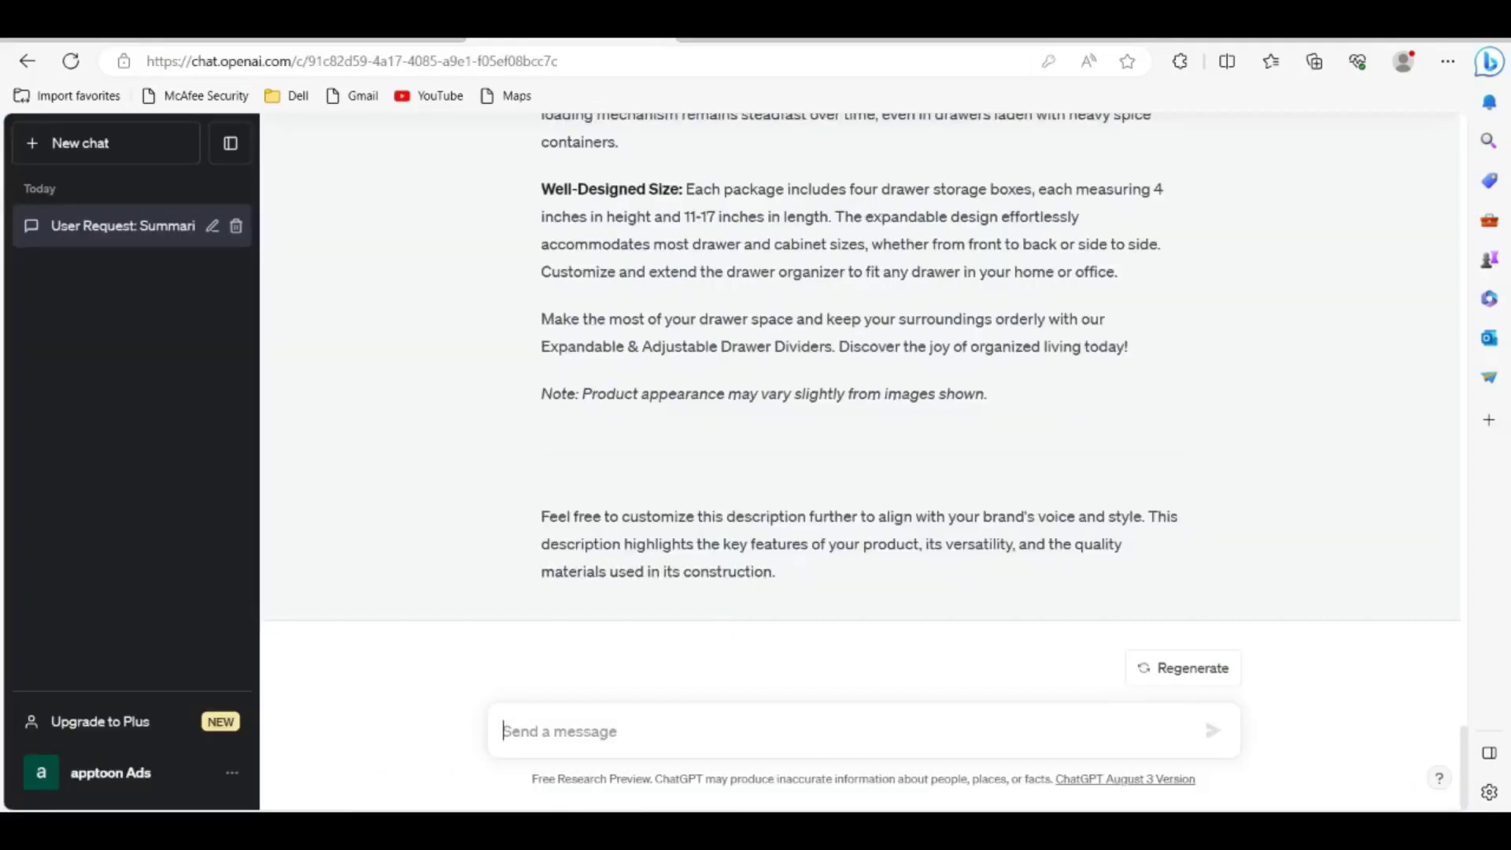
type("I need prod")
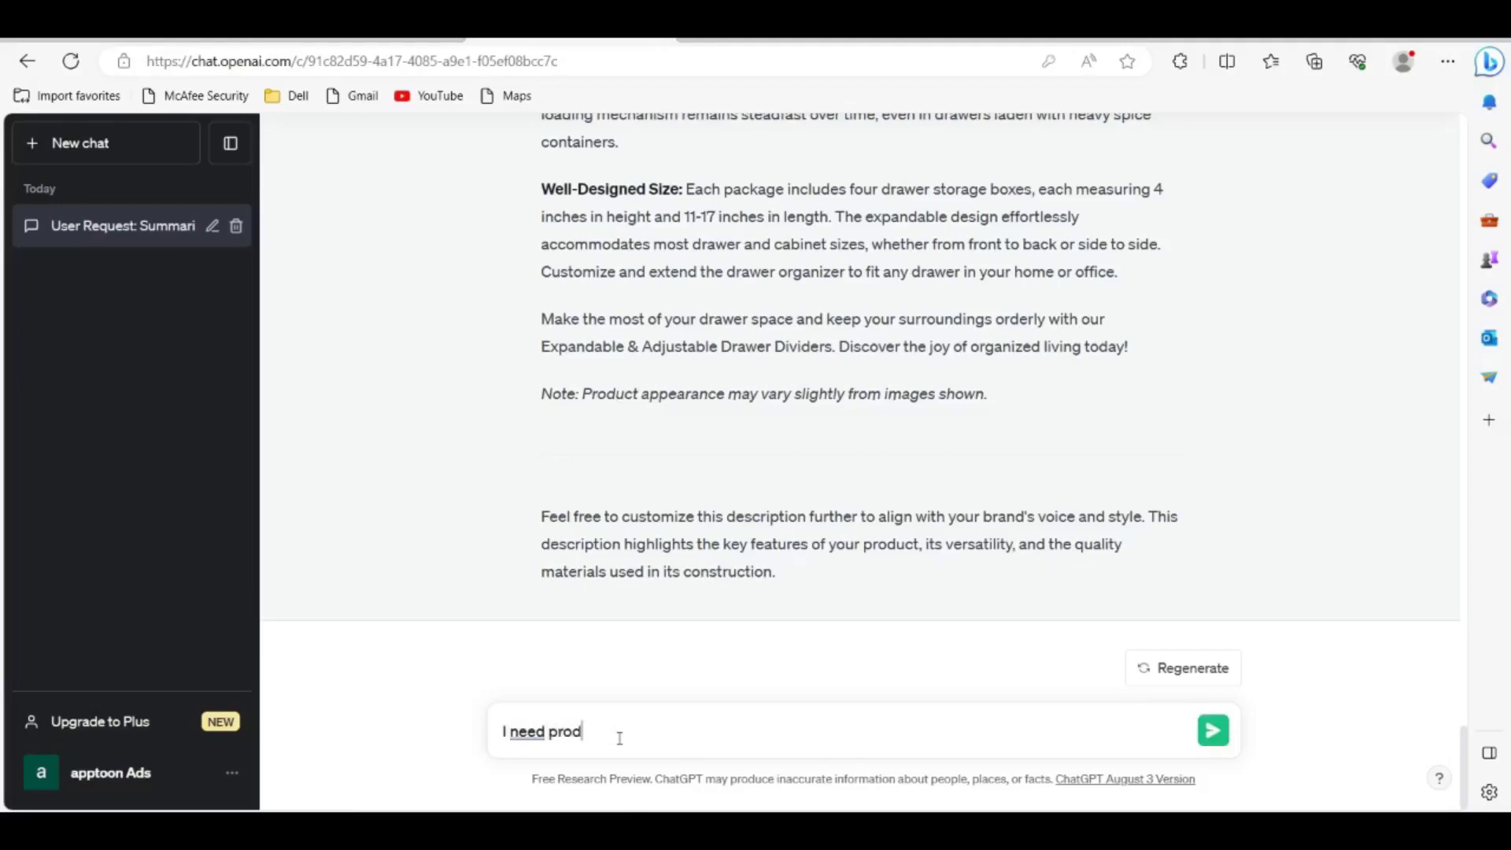
type("uct landing page descr")
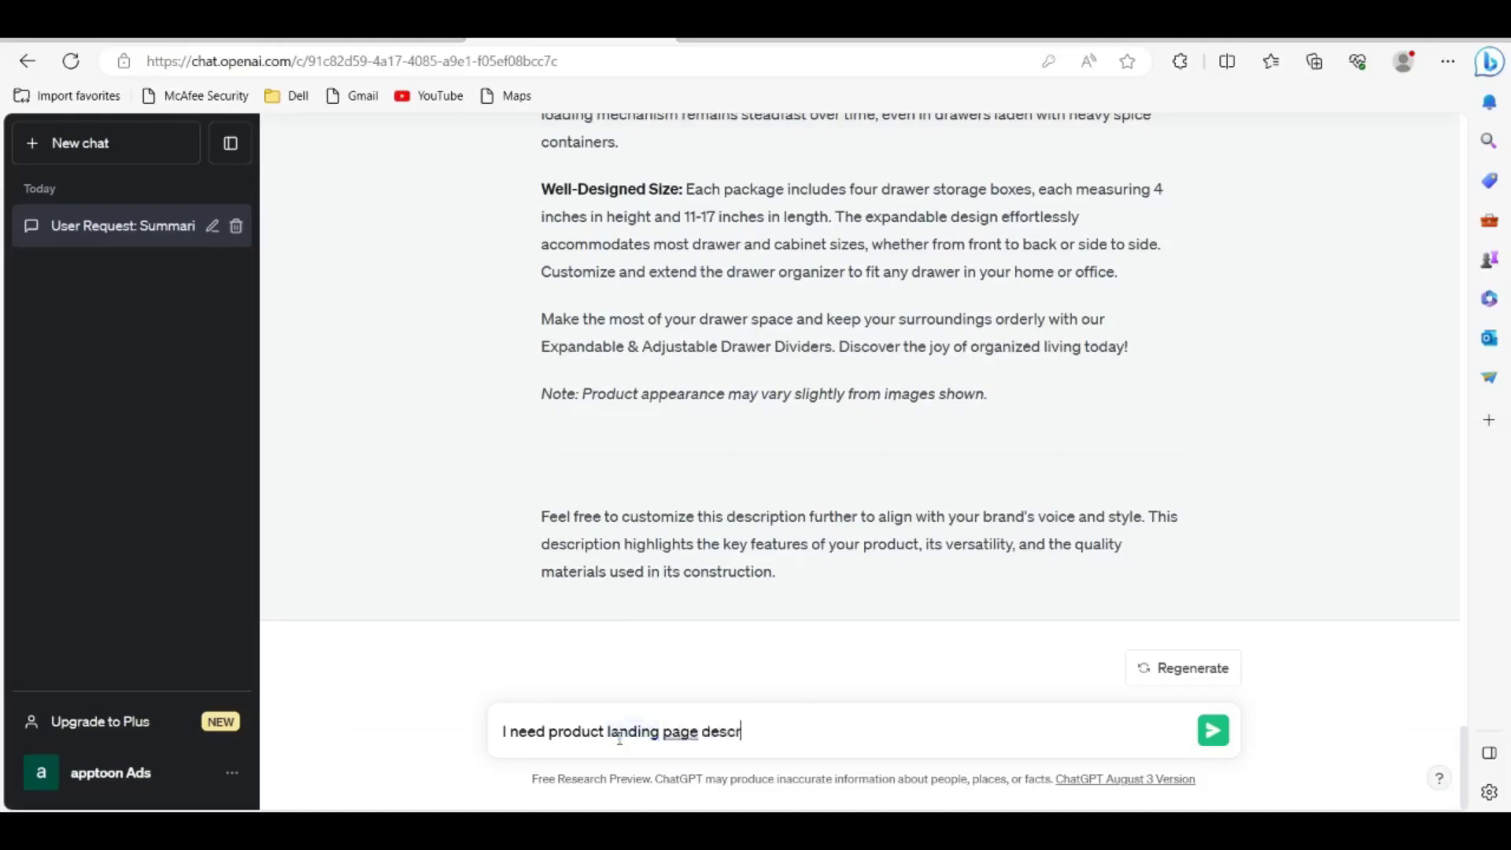
type("iption for")
key("ctrl+v")
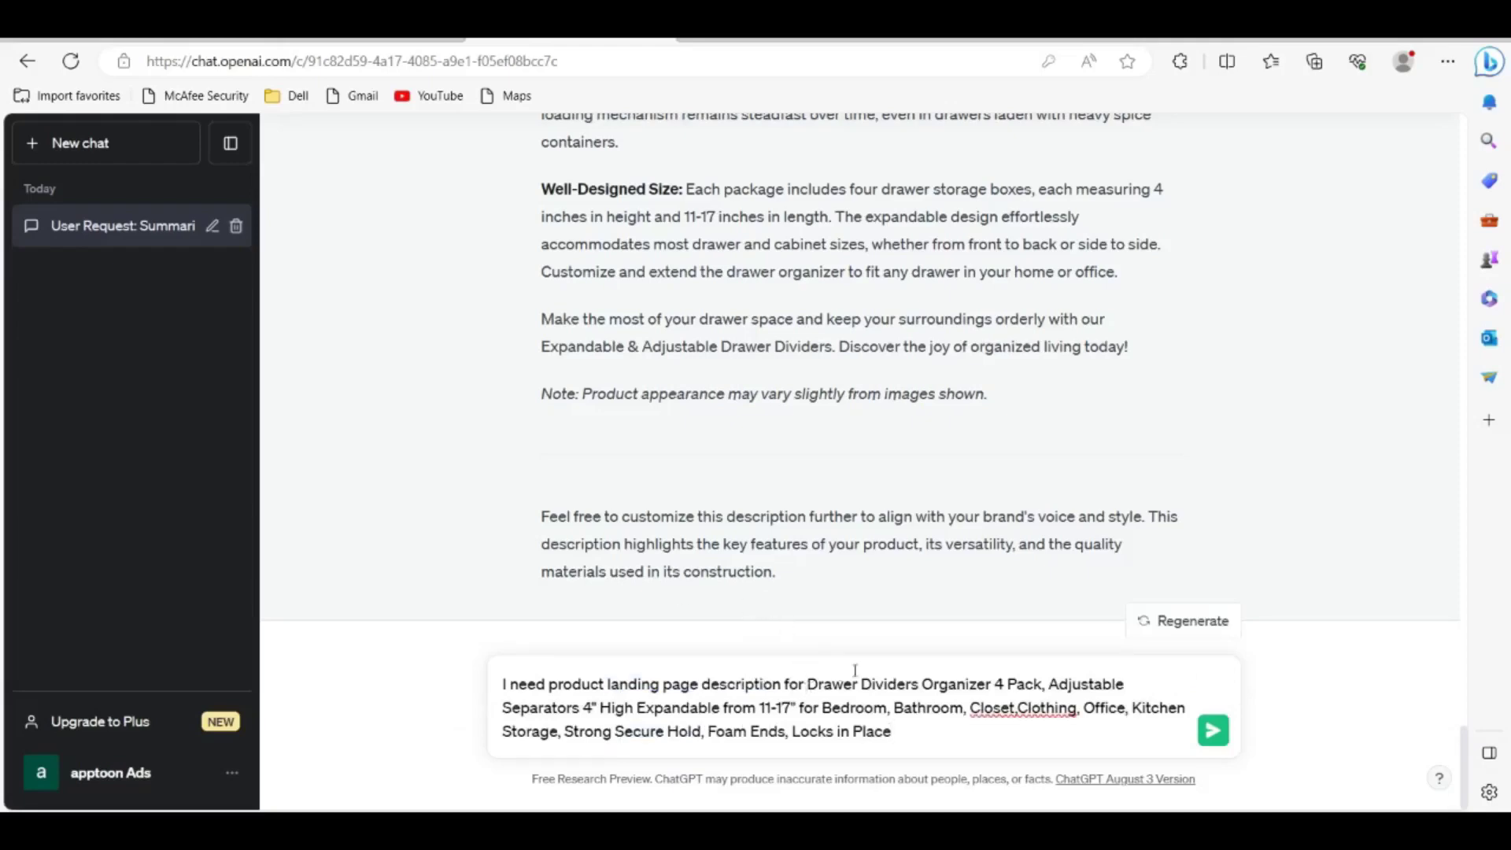
type("the pr")
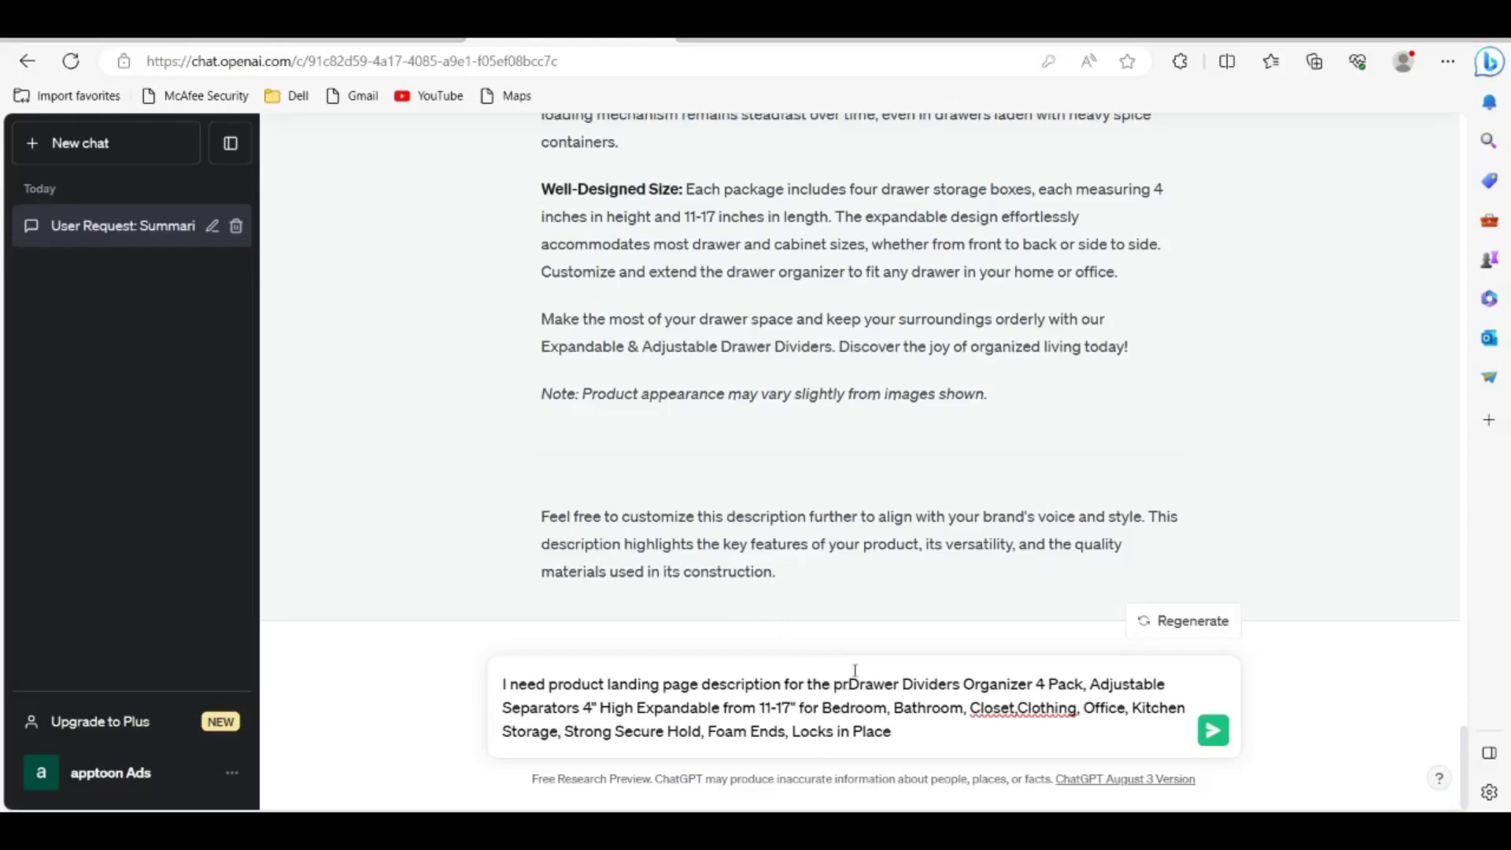
type("oduct")
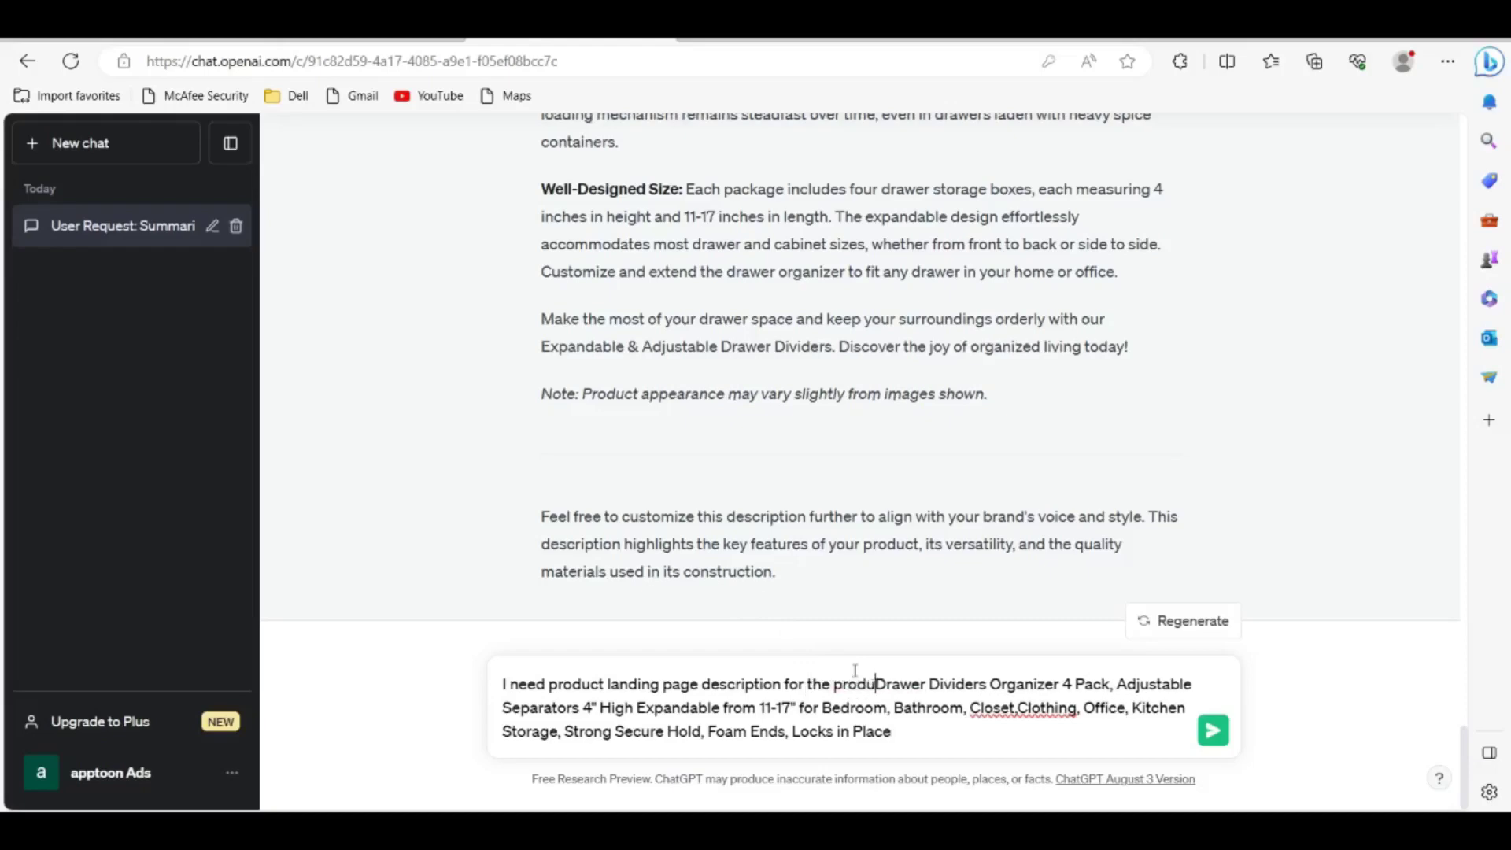
key("Return")
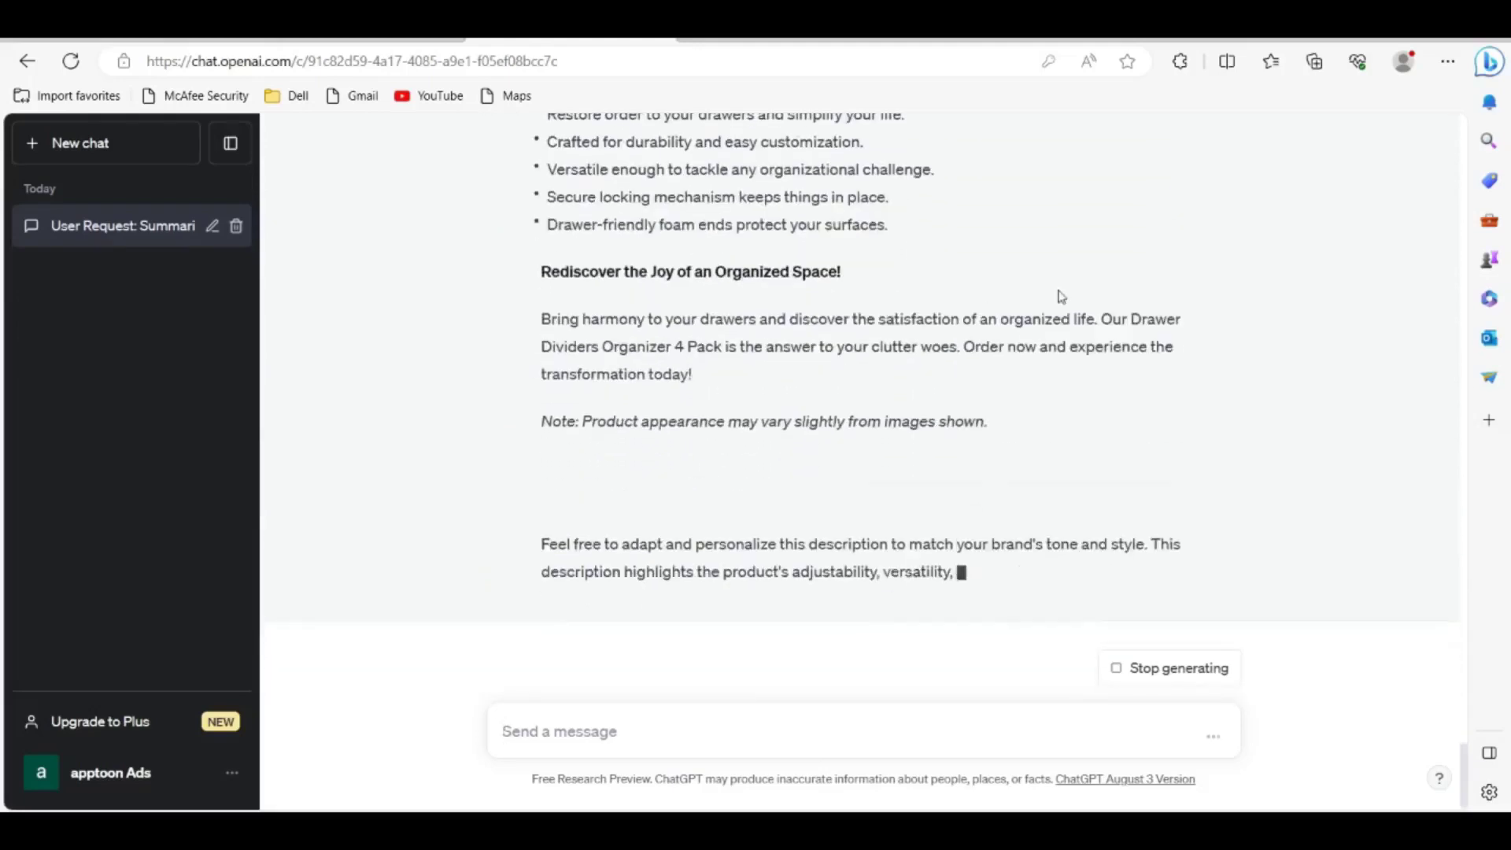
Step: Read through the generated landing page description, including its key features, package contents, dimensions and closing pitch
scroll(1059, 307, "up", 6)
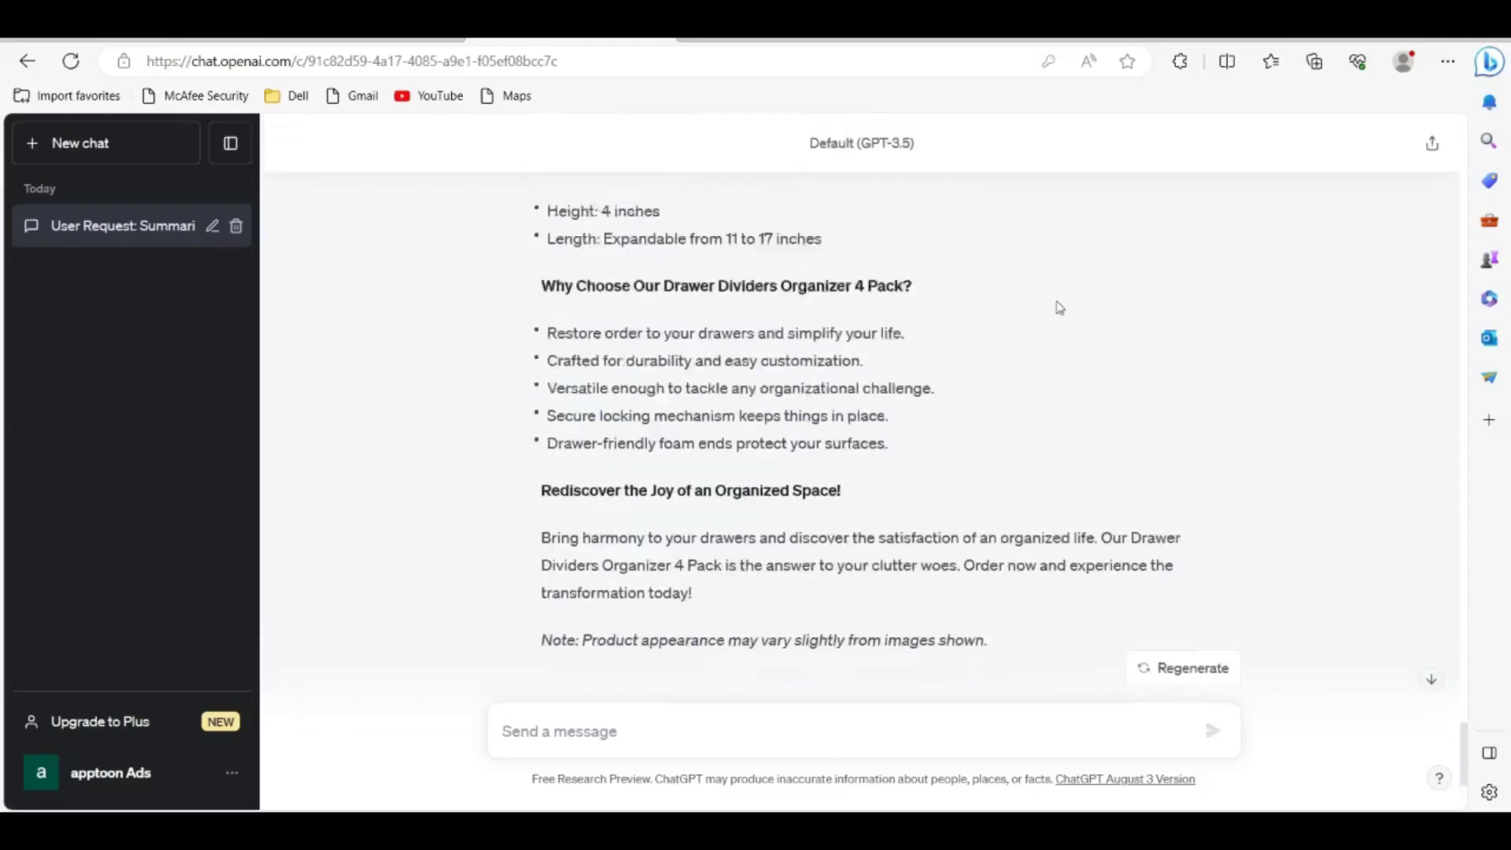
scroll(1060, 307, "up", 6)
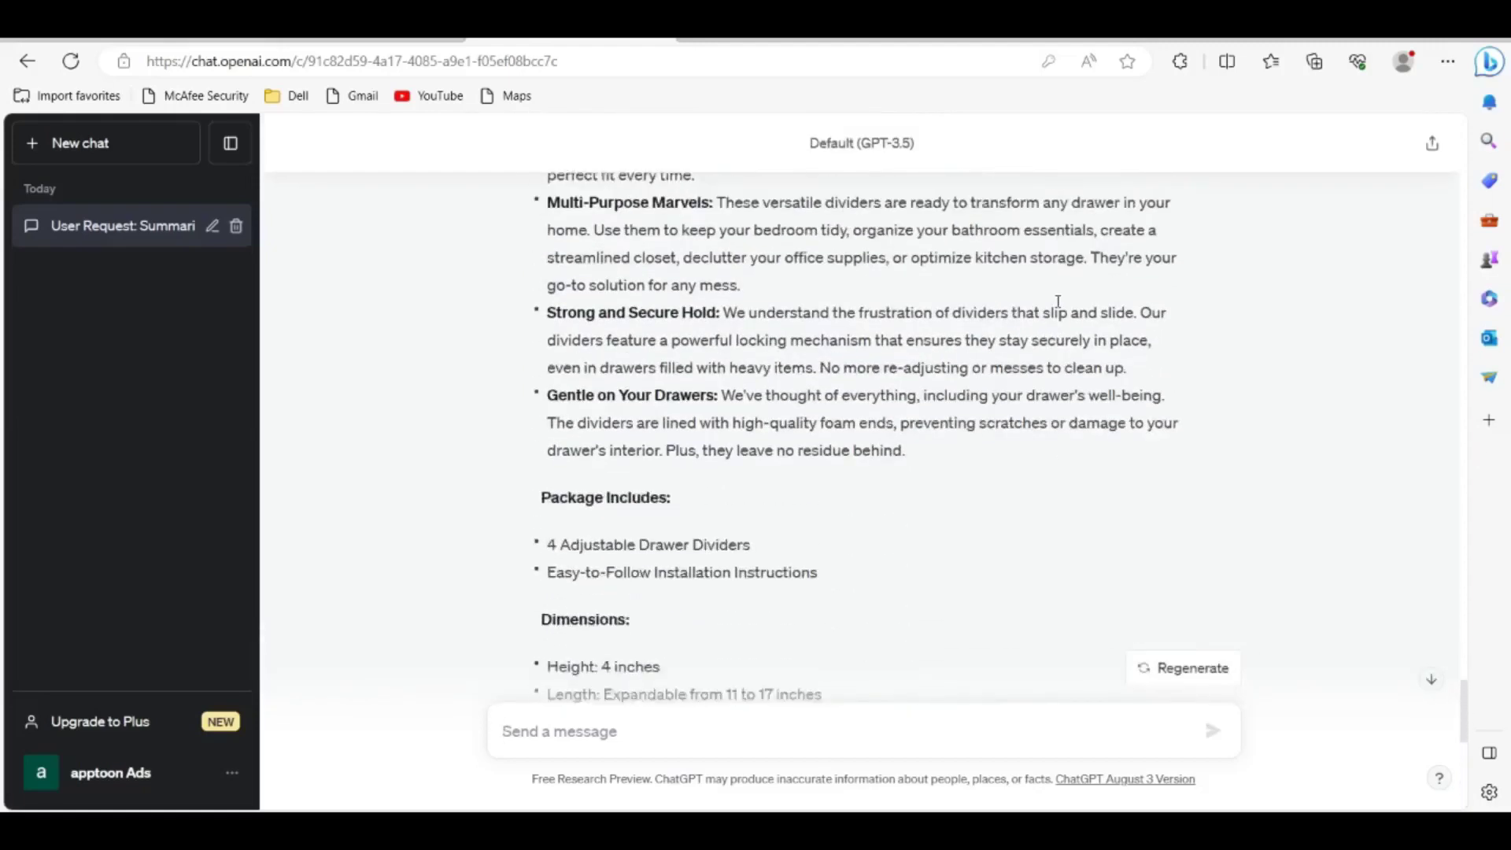
scroll(1058, 301, "up", 3)
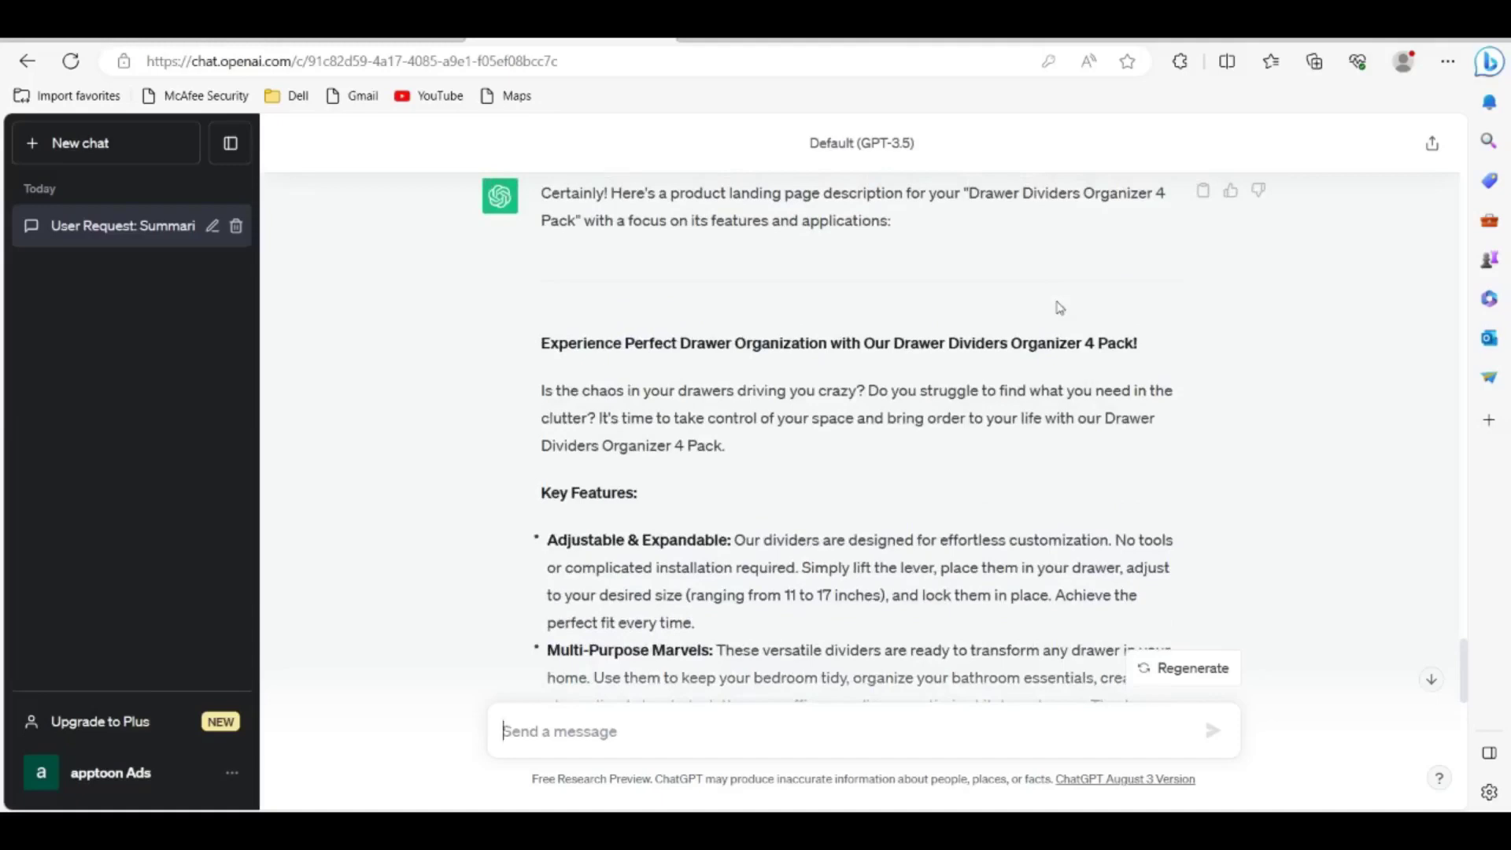
scroll(1060, 307, "down", 11)
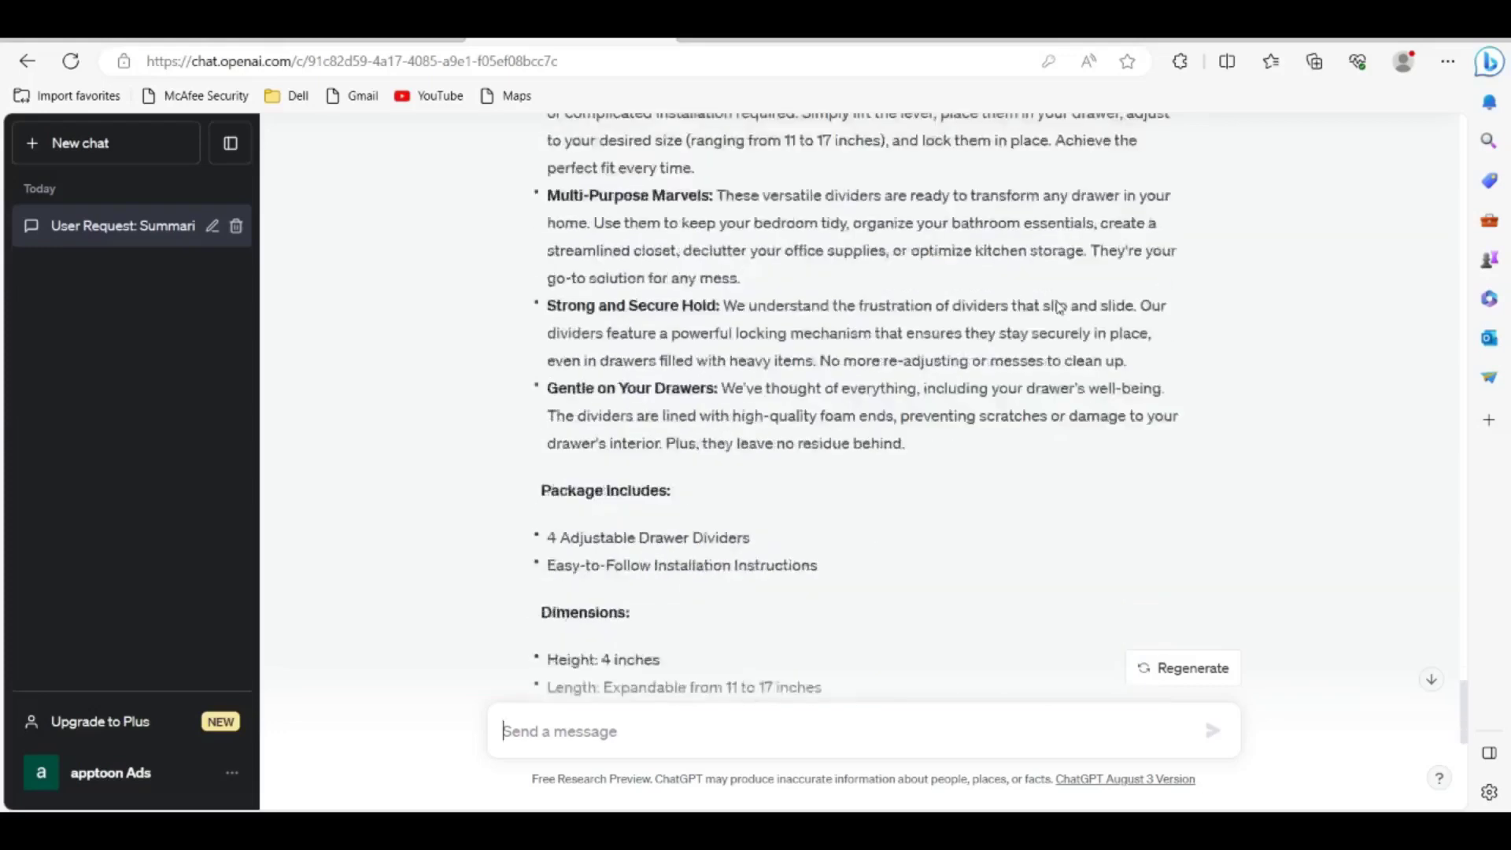
scroll(1059, 307, "down", 5)
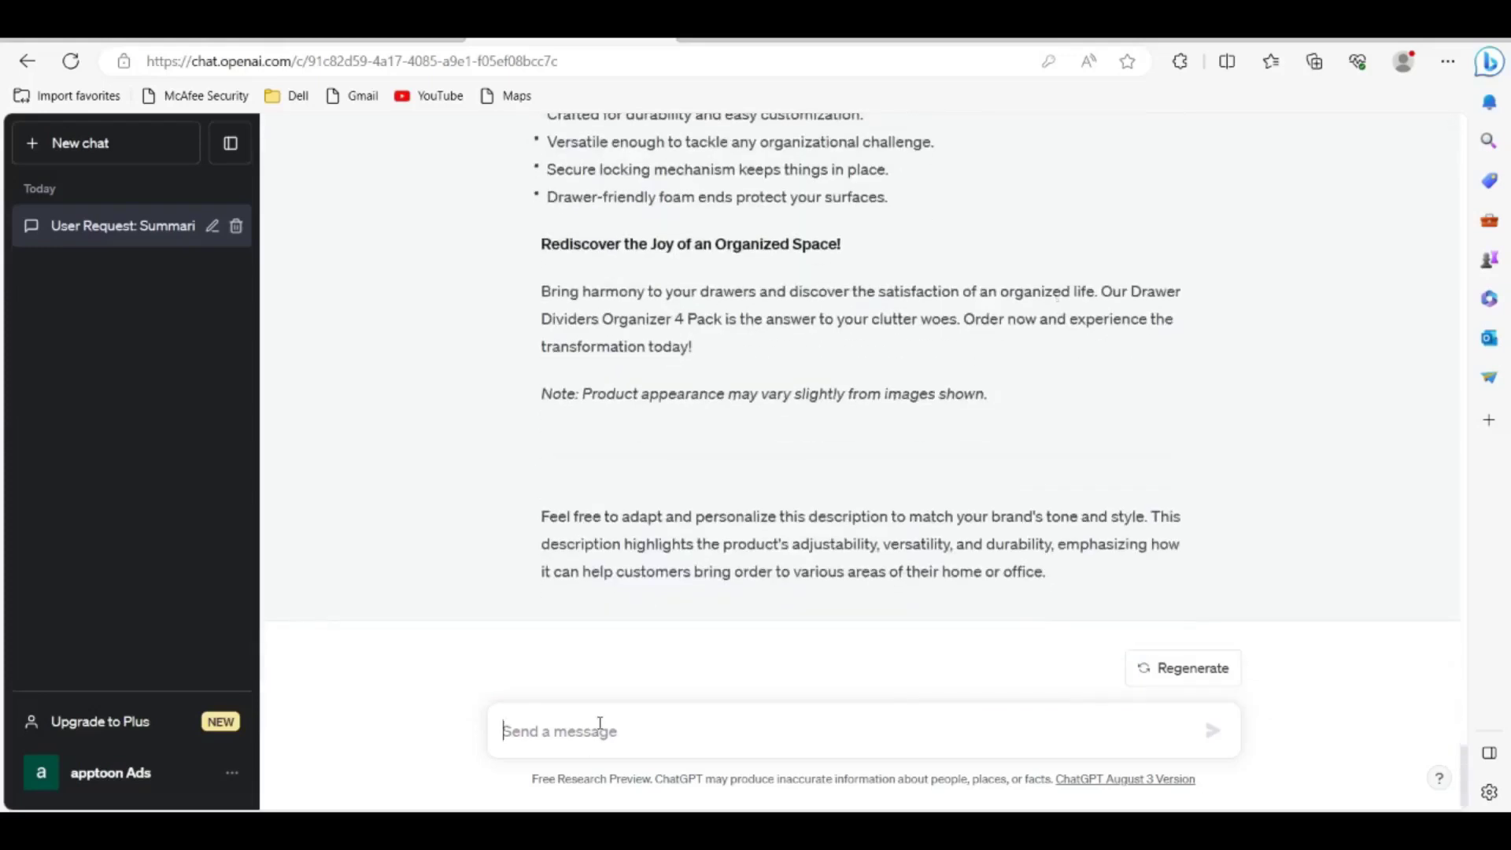
Step: Ask ChatGPT "need product landing page description with product specification gif images"
key("ctrl+v")
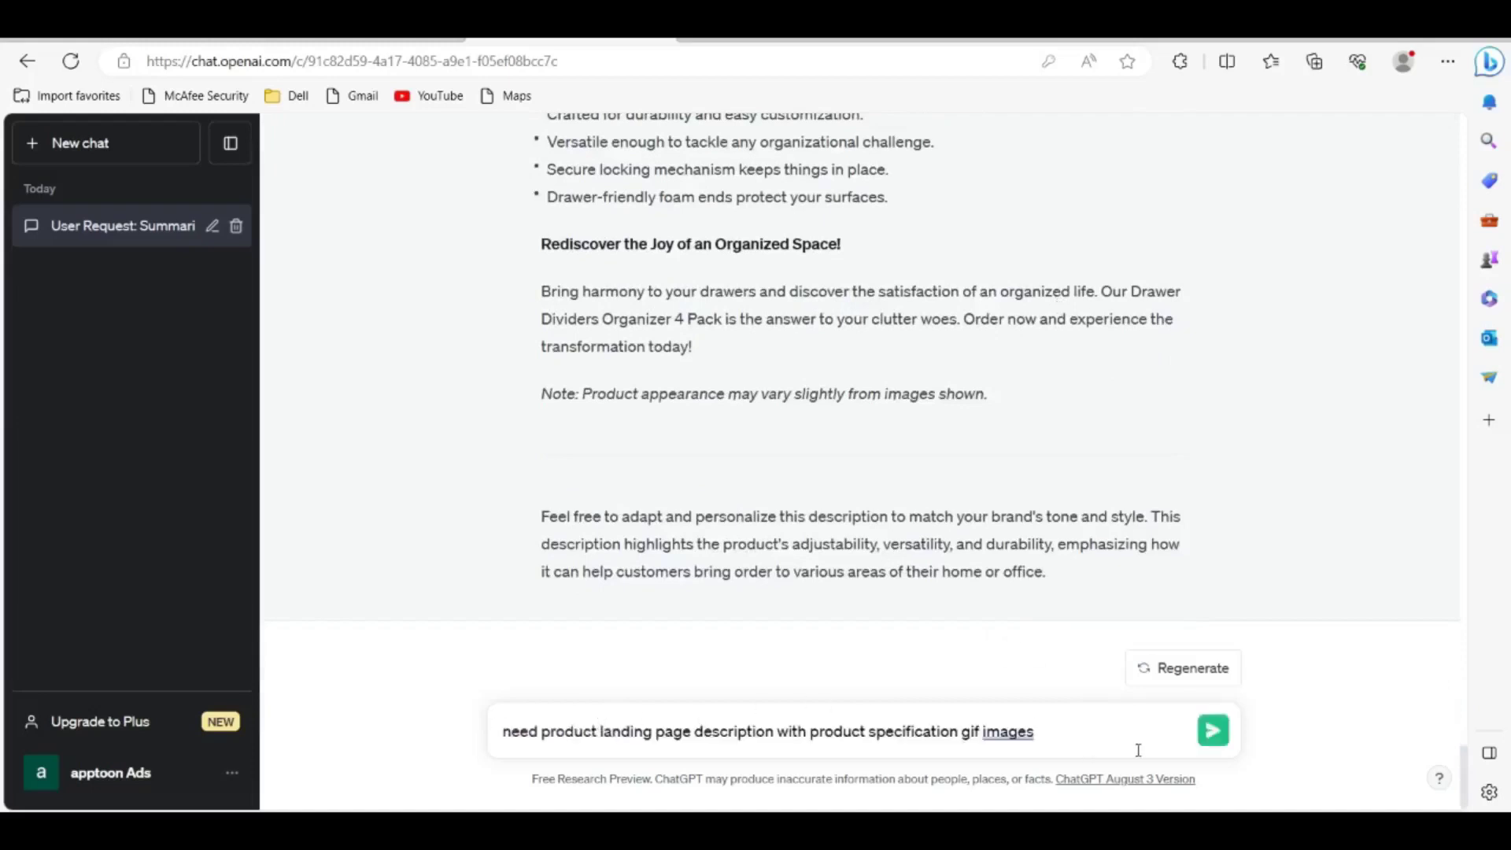
left_click(1109, 740)
key("Left")
key("Left")
key("Left")
key("Left")
key("Left")
key("Left")
key("Left")
key("Left")
key("Left")
key("Left")
key("Left")
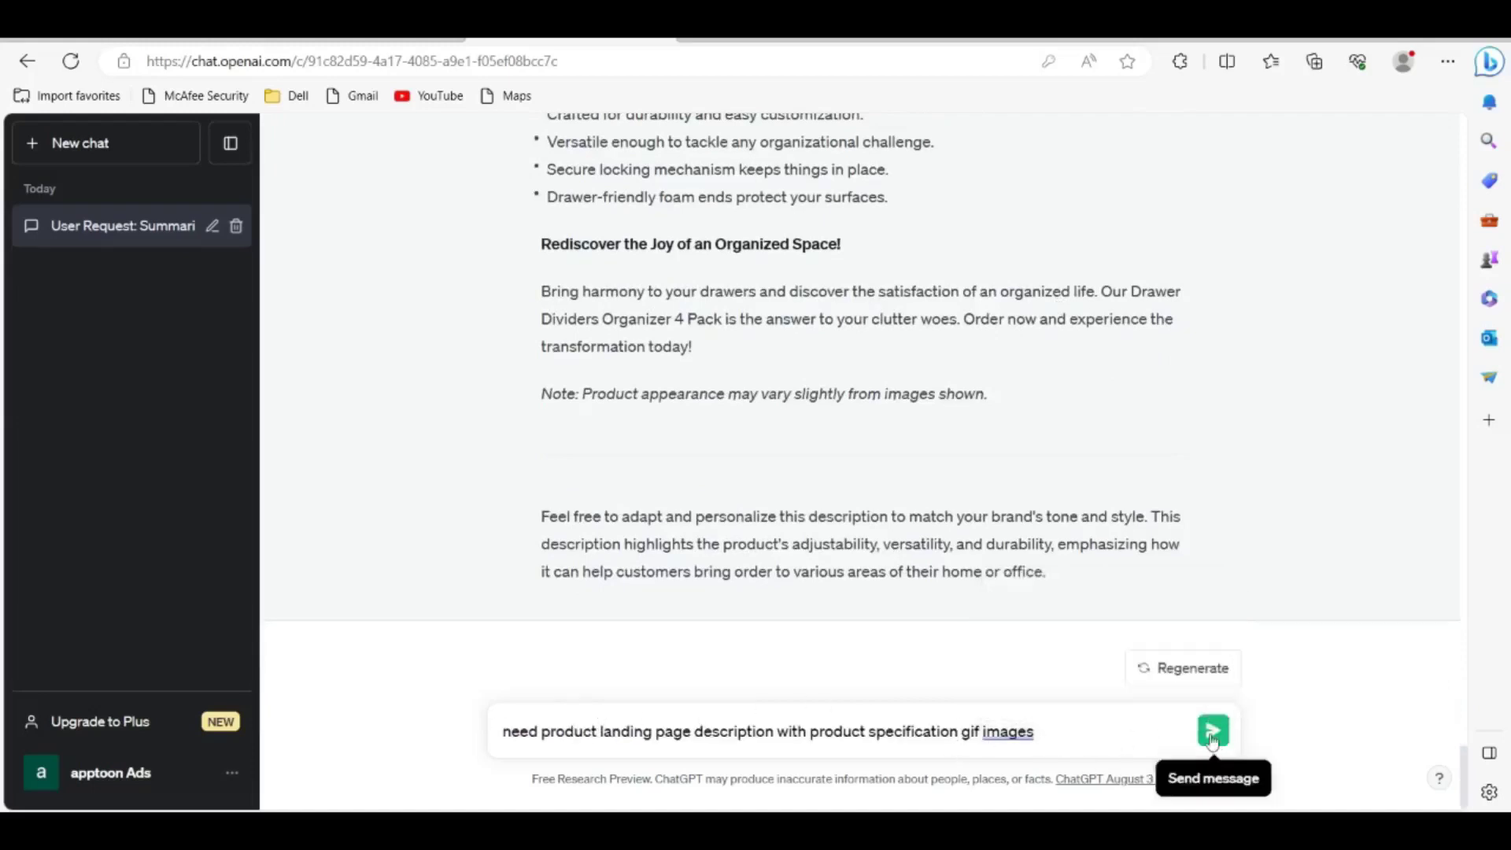
left_click(1213, 734)
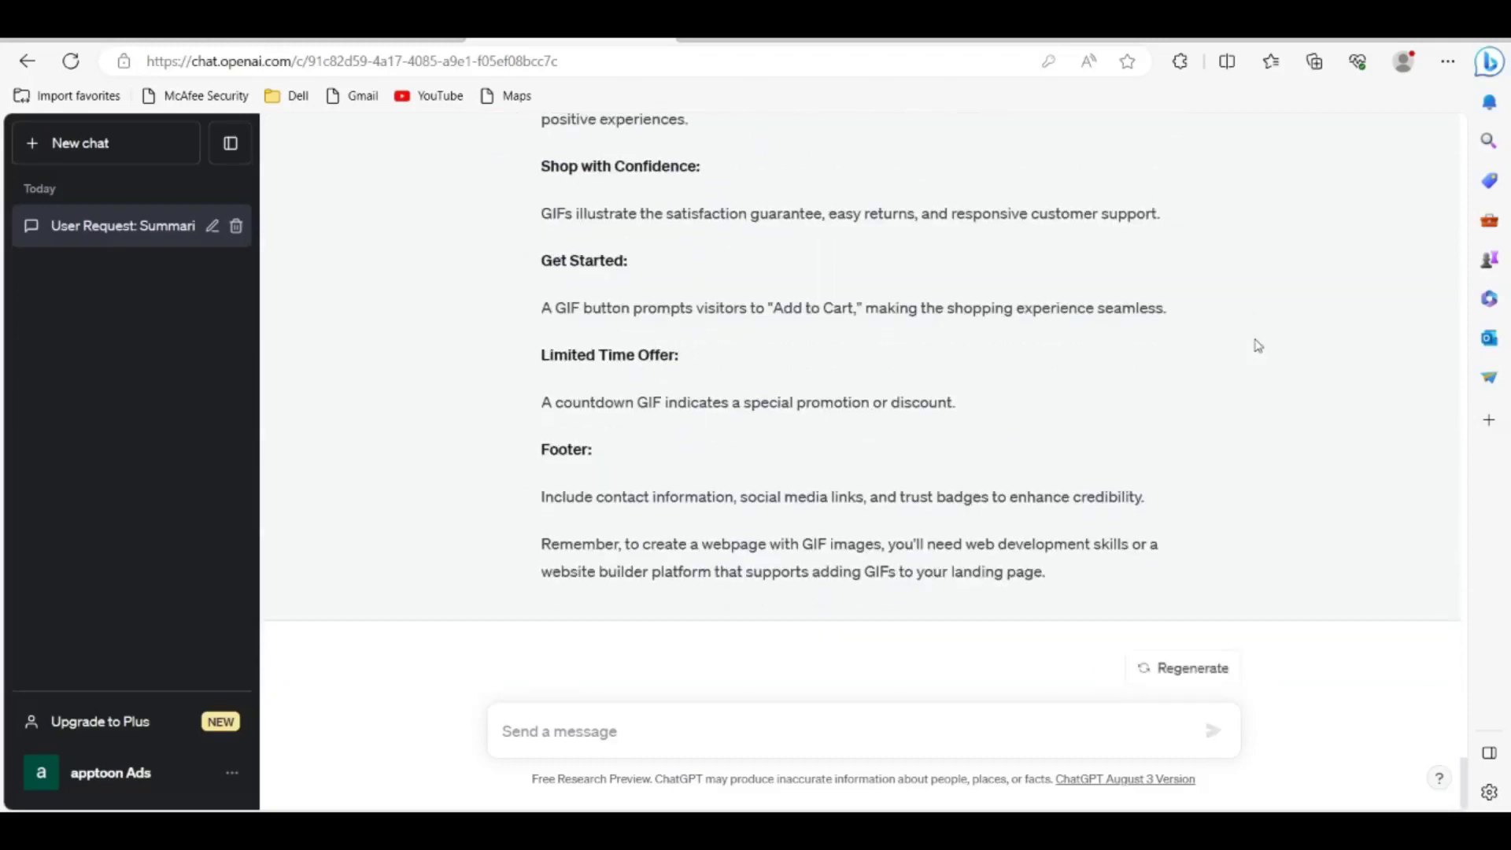
Step: Review the GIF-based landing page answer from its footer back up to the product specifications and introduction
scroll(1258, 346, "up", 3)
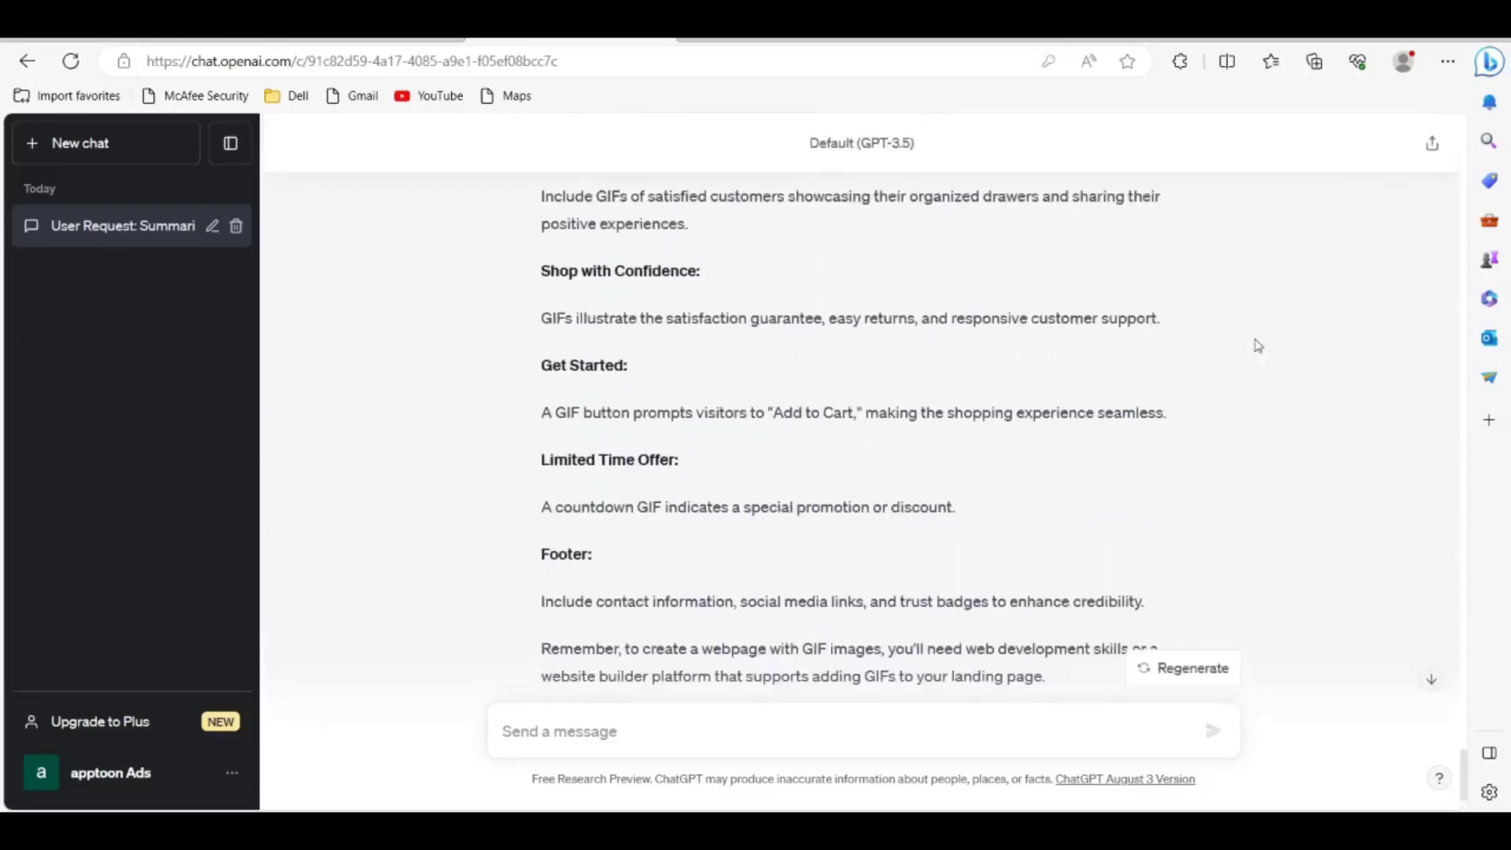
scroll(1258, 347, "up", 1)
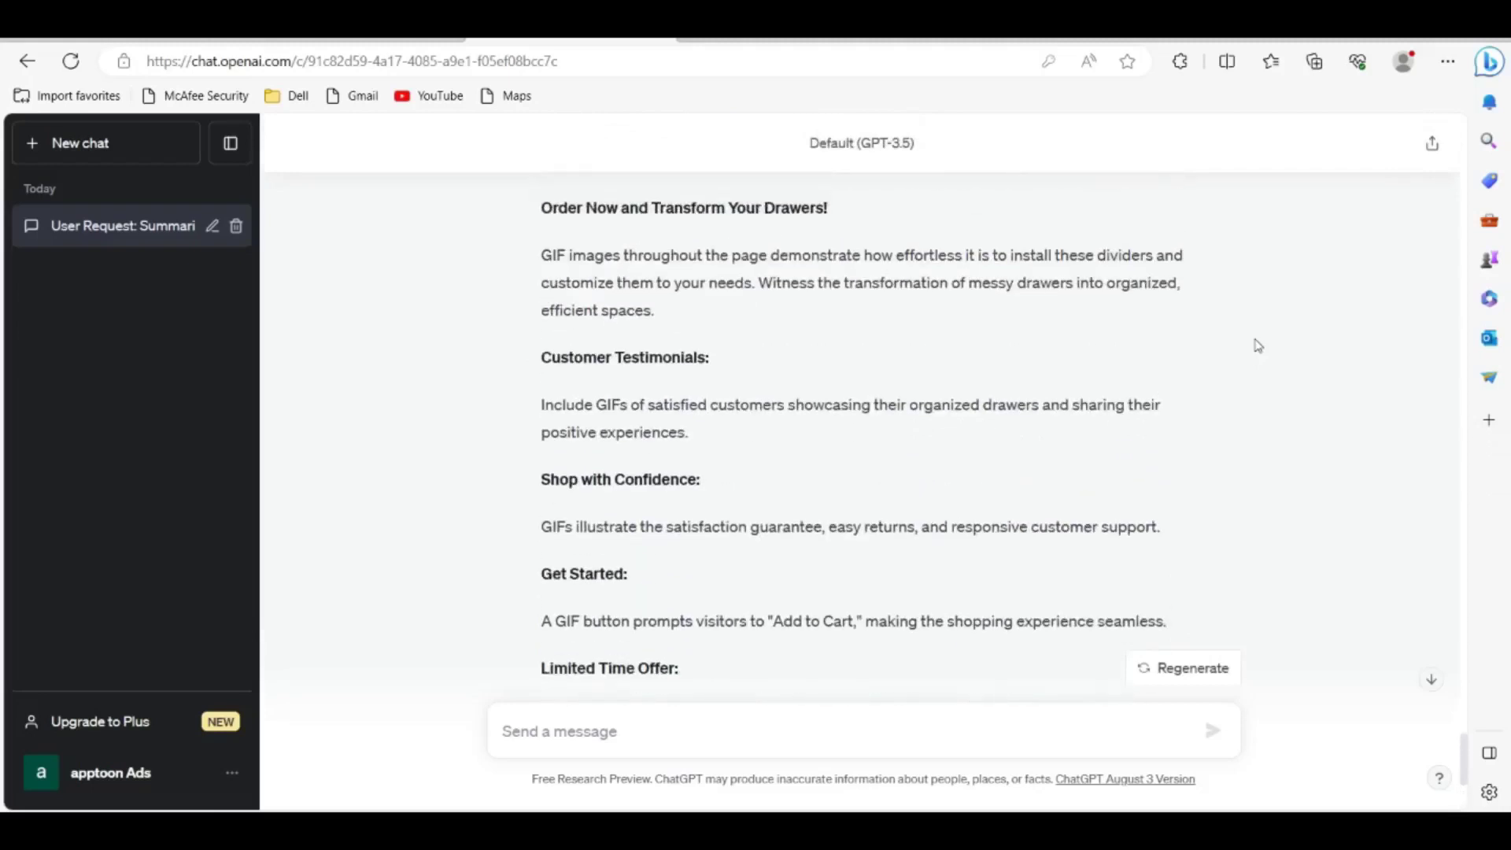
scroll(1258, 347, "up", 2)
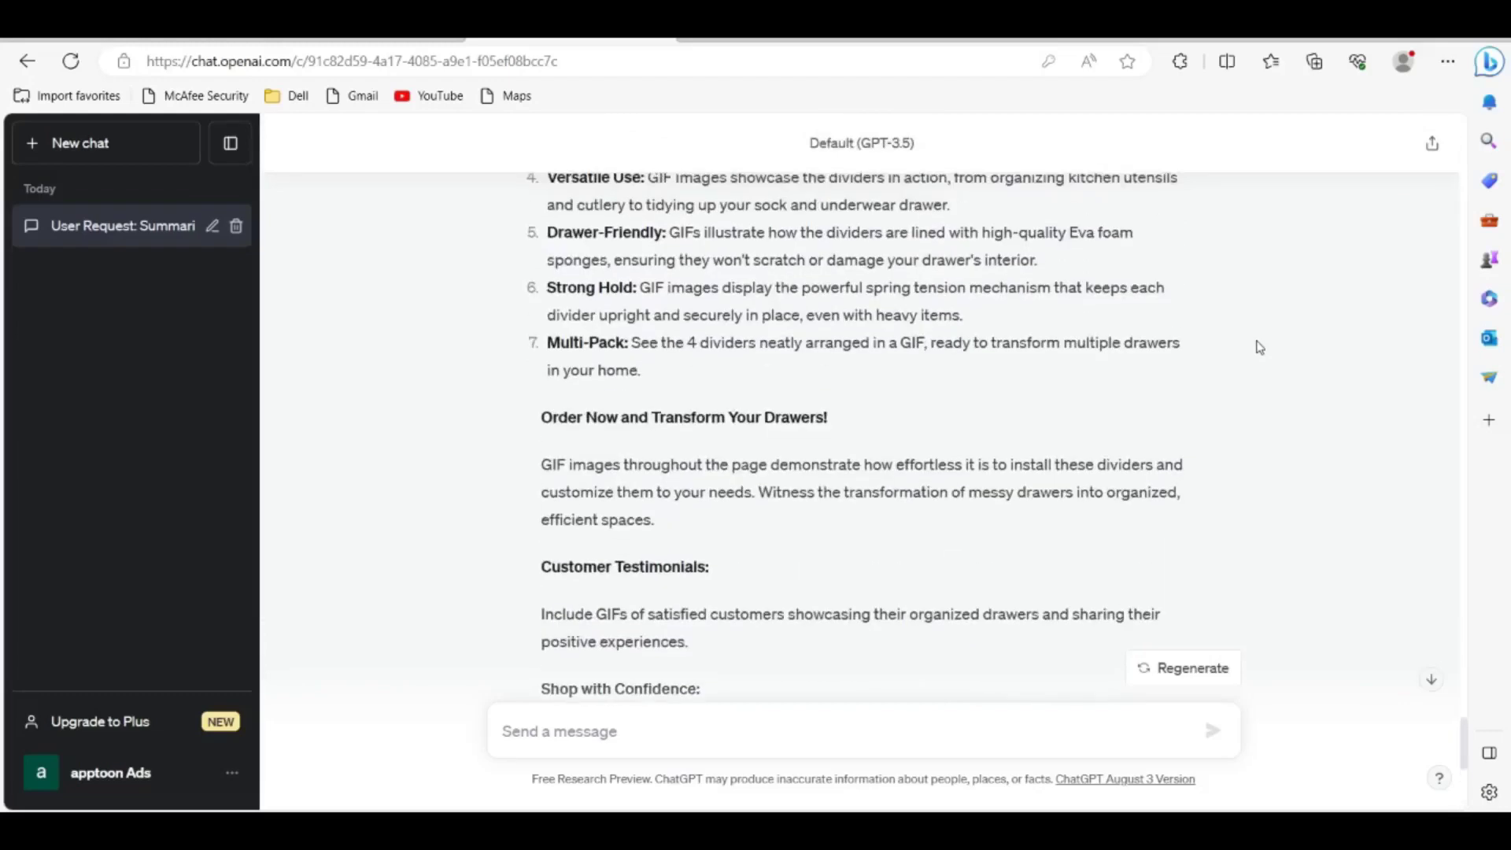
scroll(1257, 346, "up", 2)
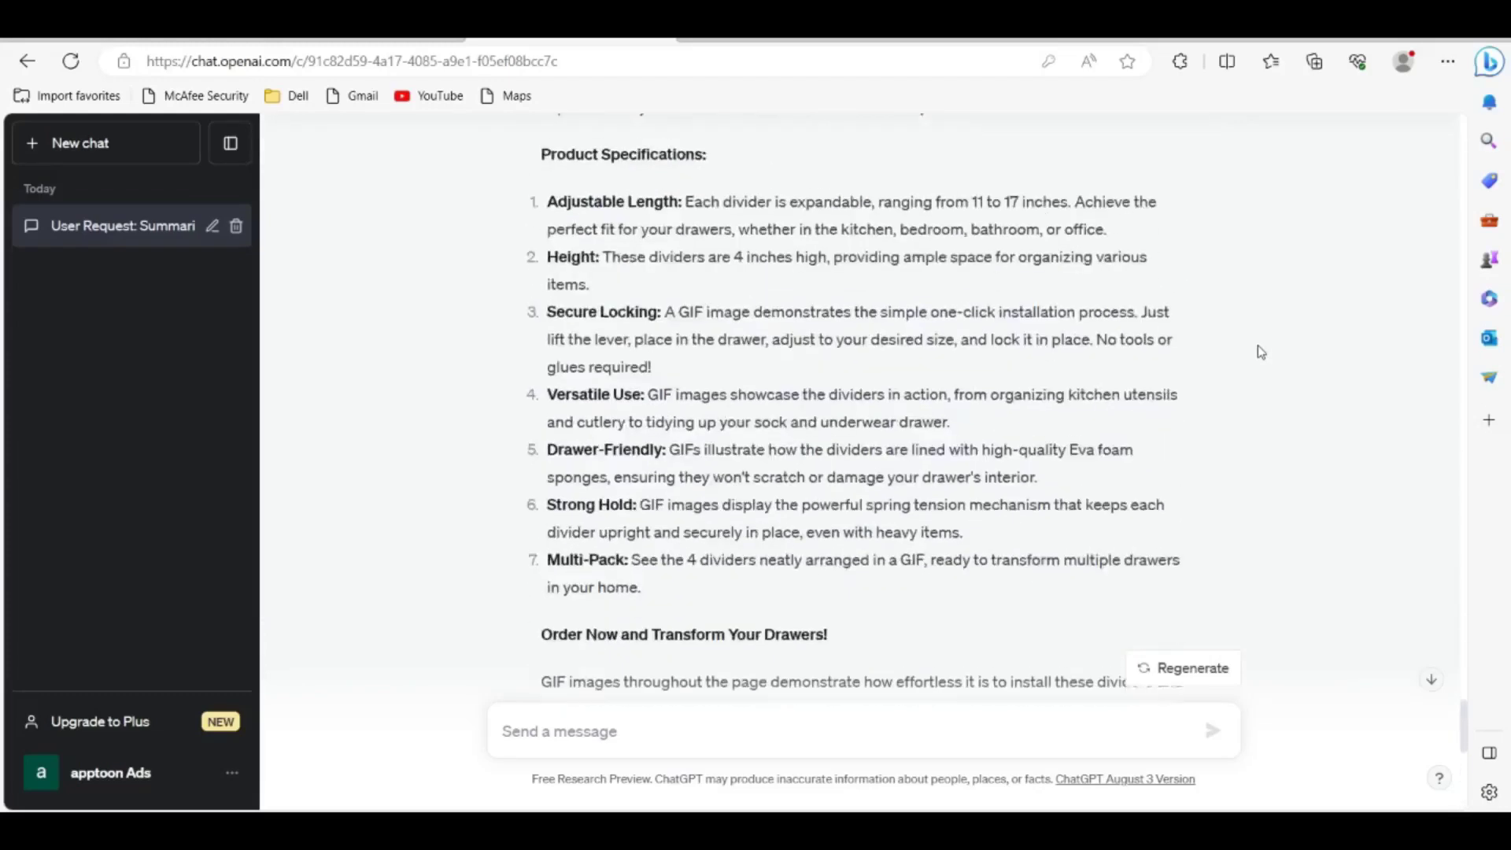
scroll(1261, 352, "up", 3)
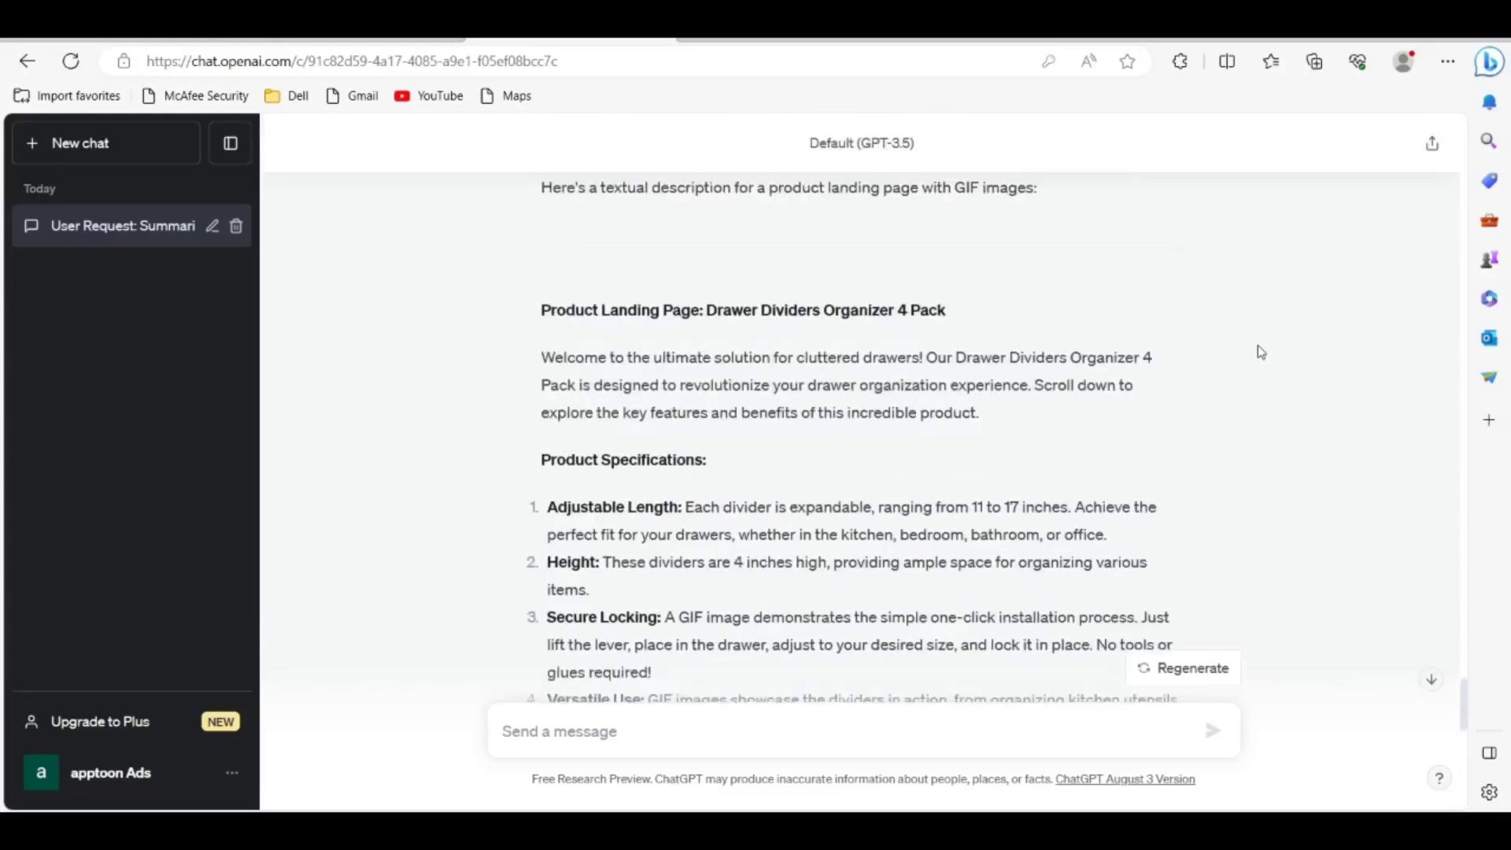
scroll(1261, 352, "up", 2)
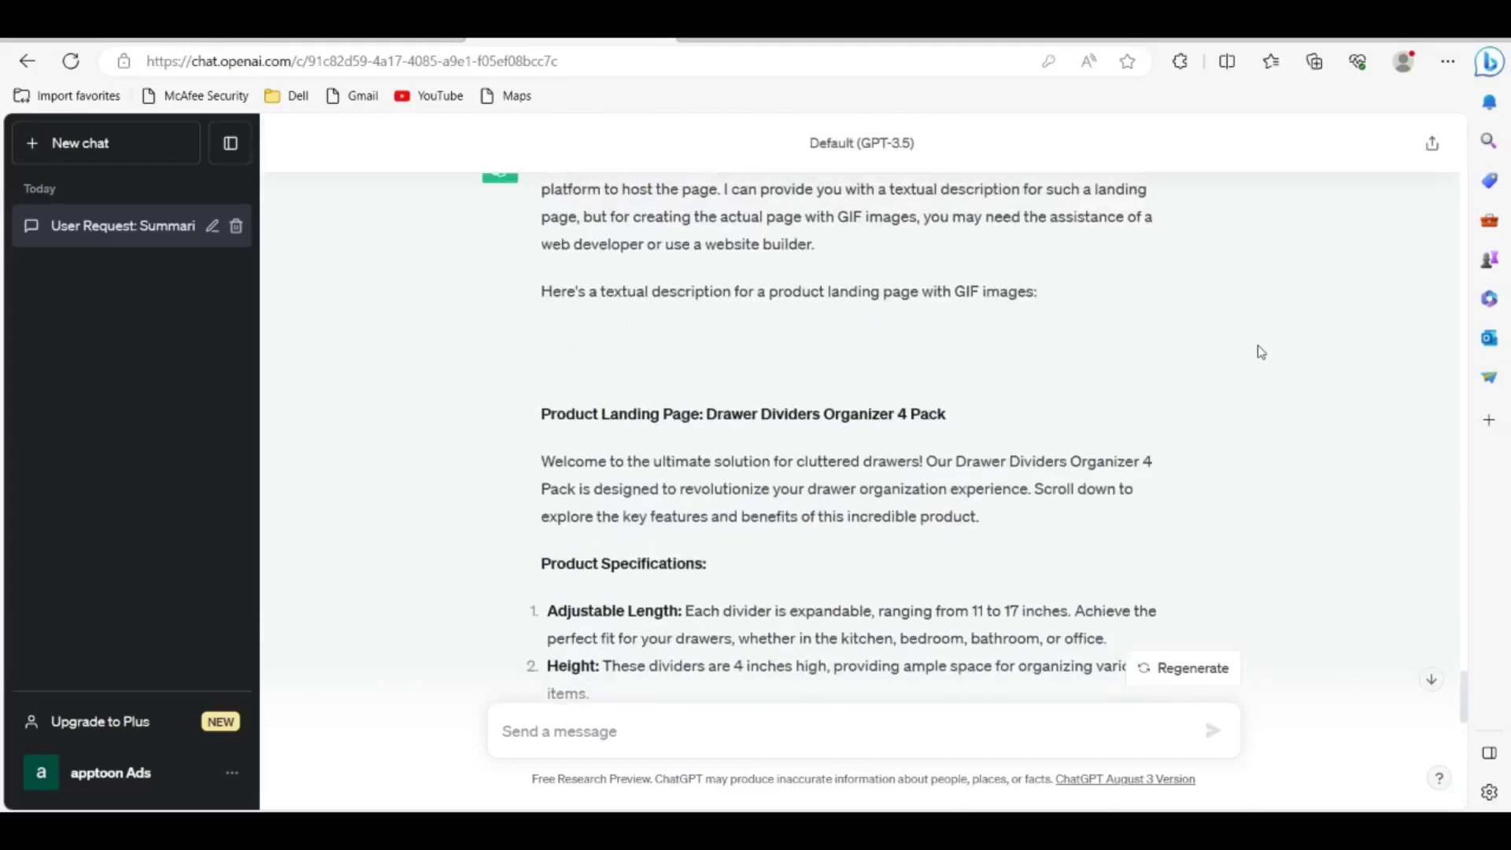
Step: Send ChatGPT "We are providing 7 days no question asked refund policy in kitchenkonnect . I need a refund policy page description for that"
scroll(1261, 352, "down", 6)
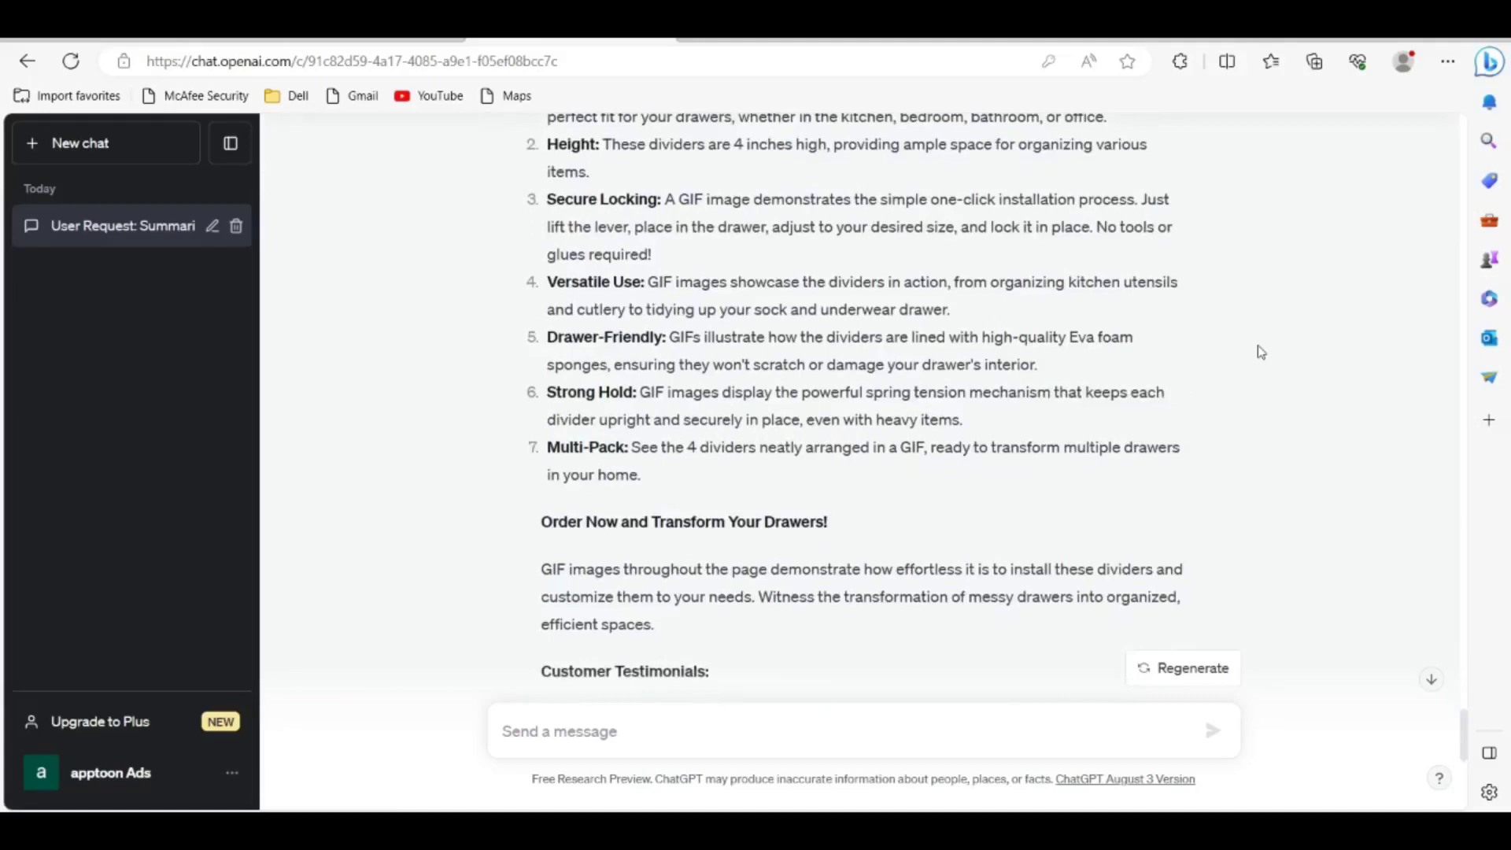
scroll(1261, 352, "down", 10)
left_click(597, 732)
type("We are pr")
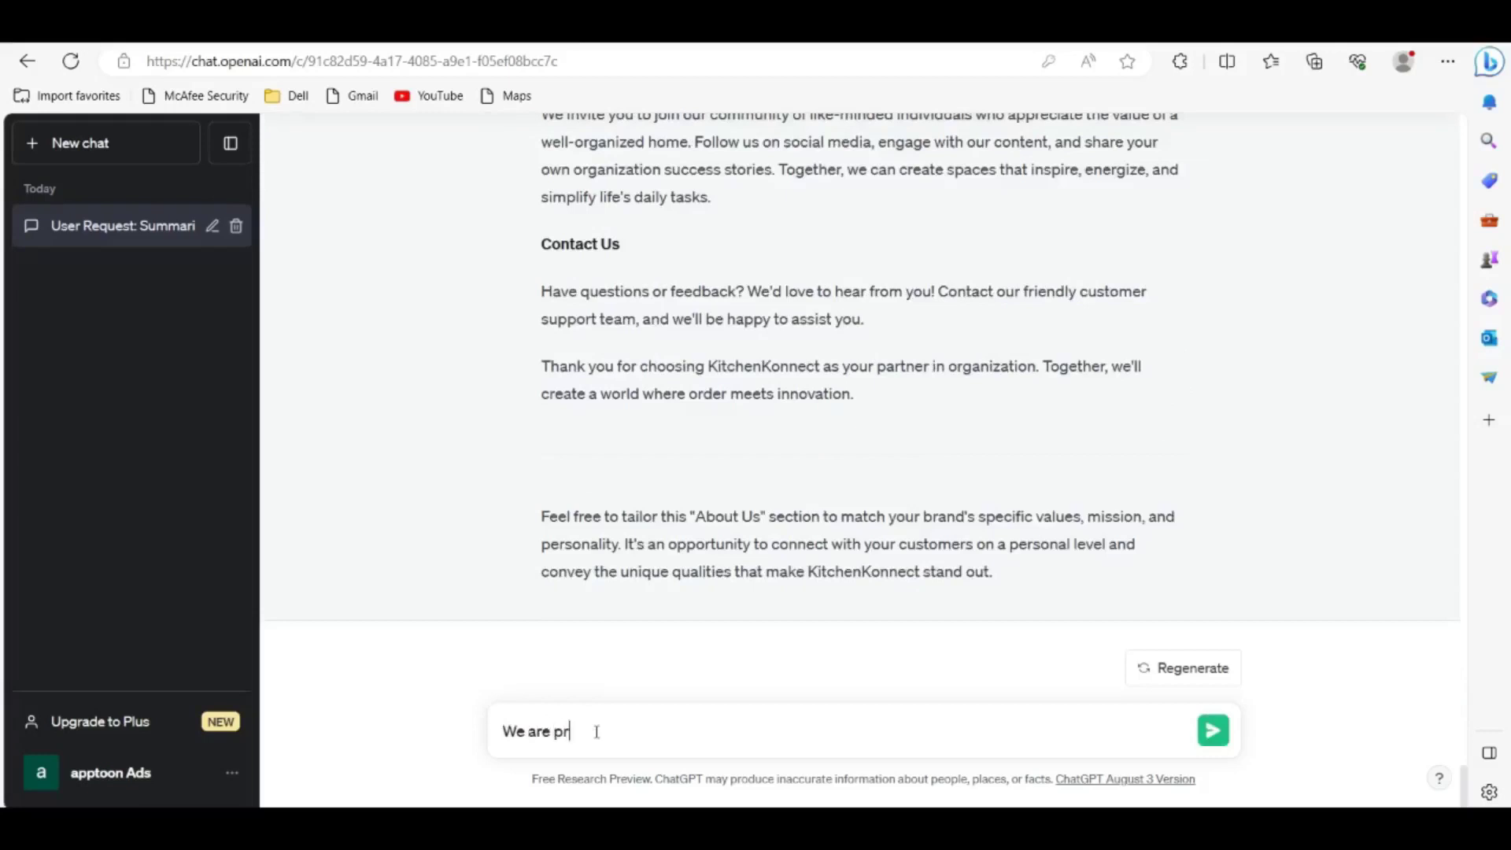
type("oviding 7 days no question")
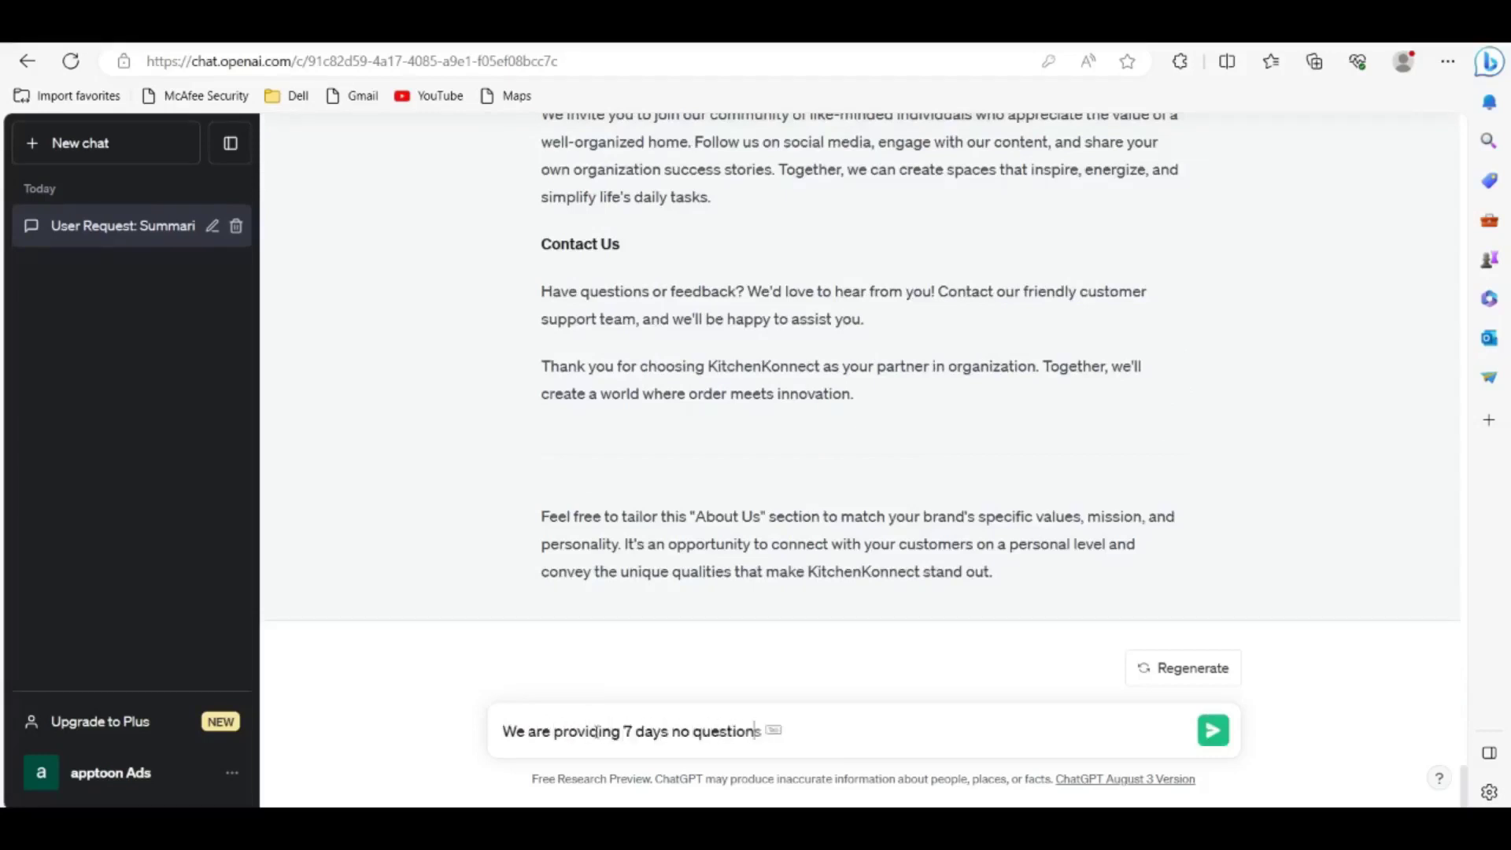
type(" asked refund")
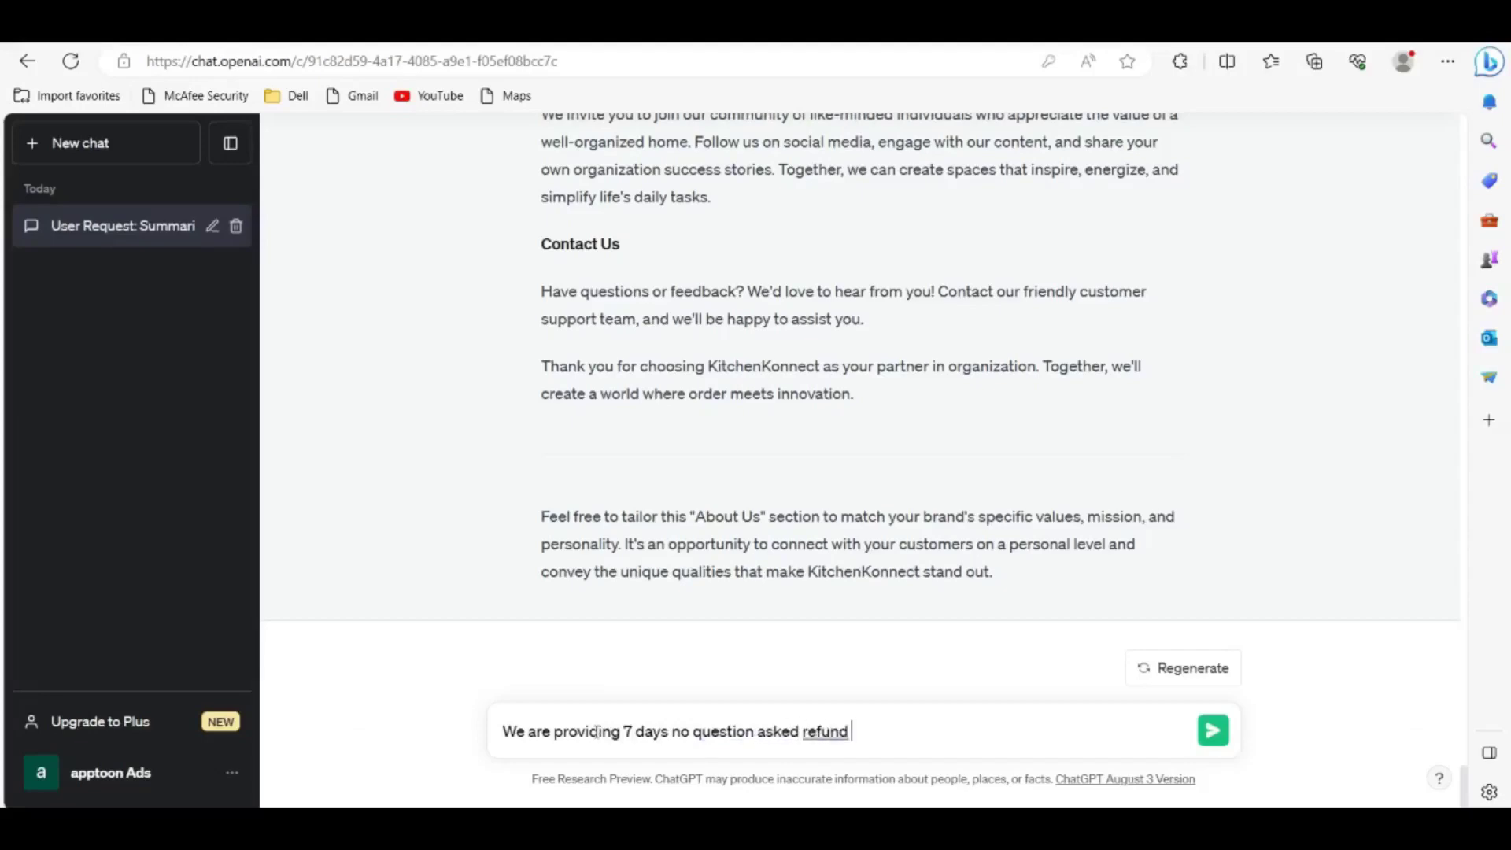
type(" policy in kitchenk")
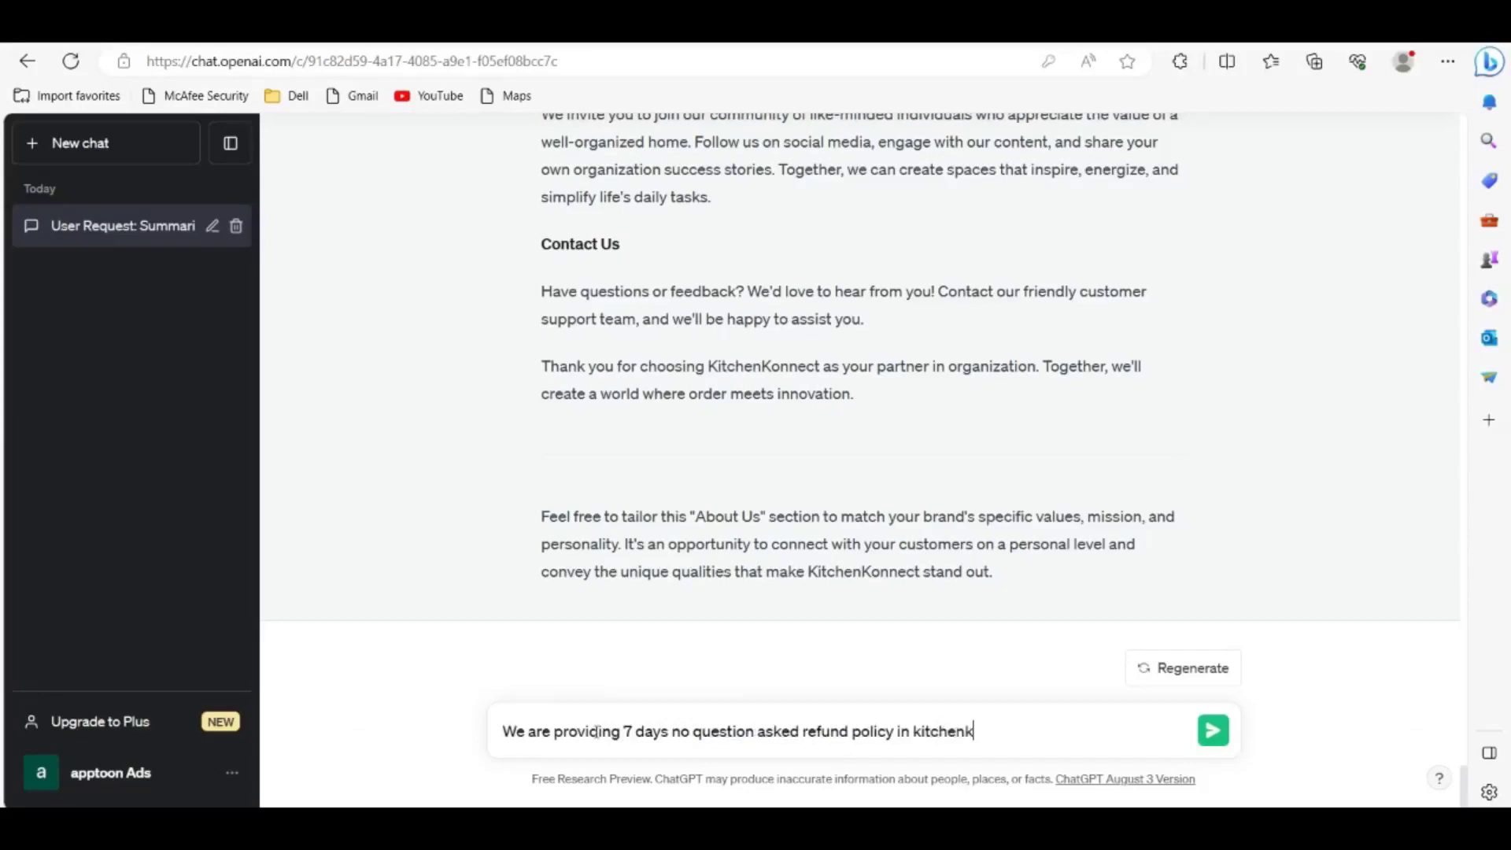
type("onnect . I need a")
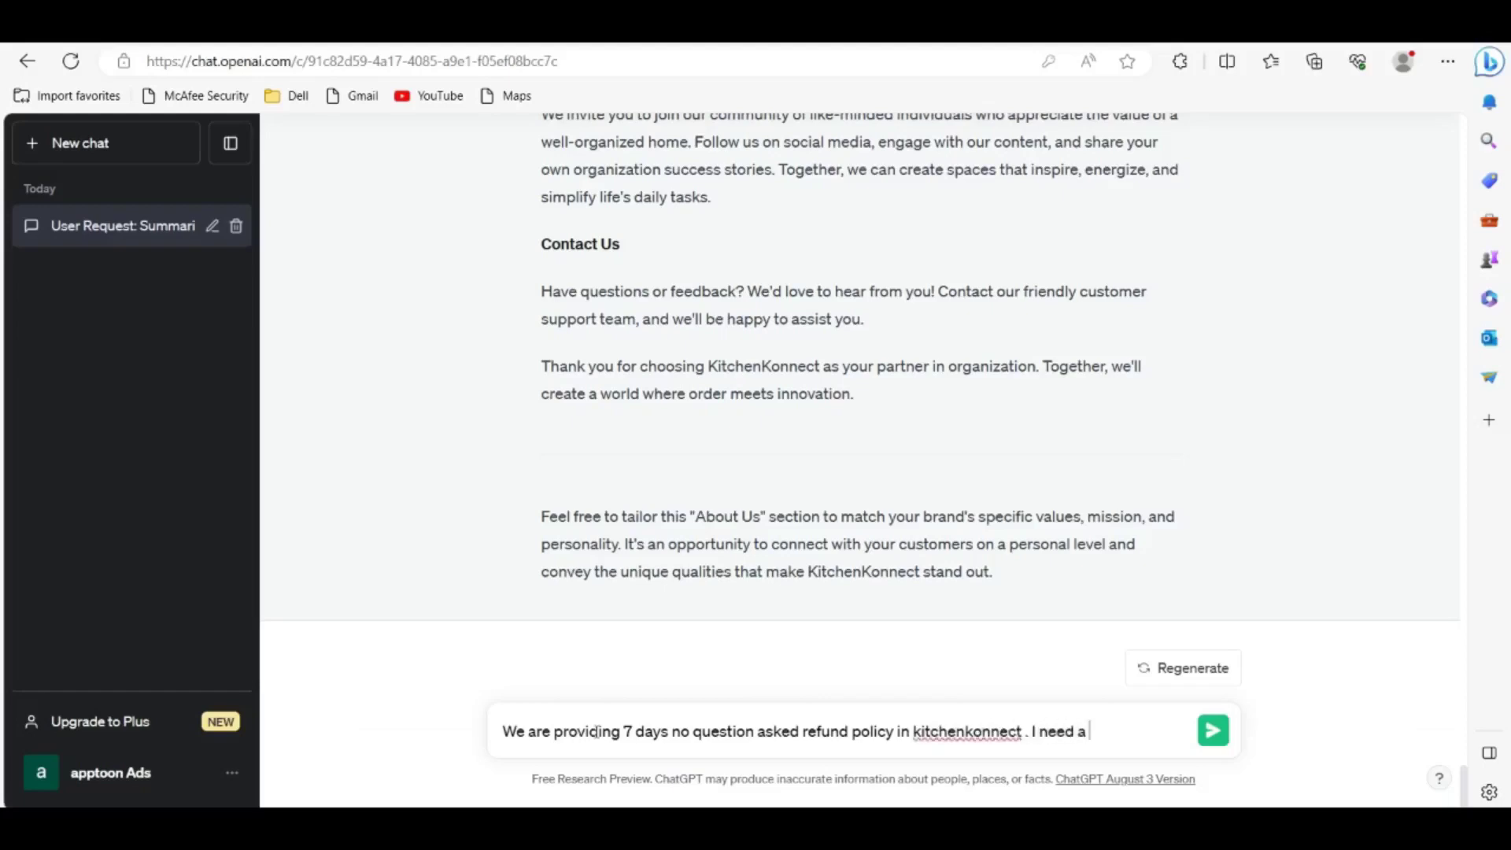
type("licy de")
key("BackSpace")
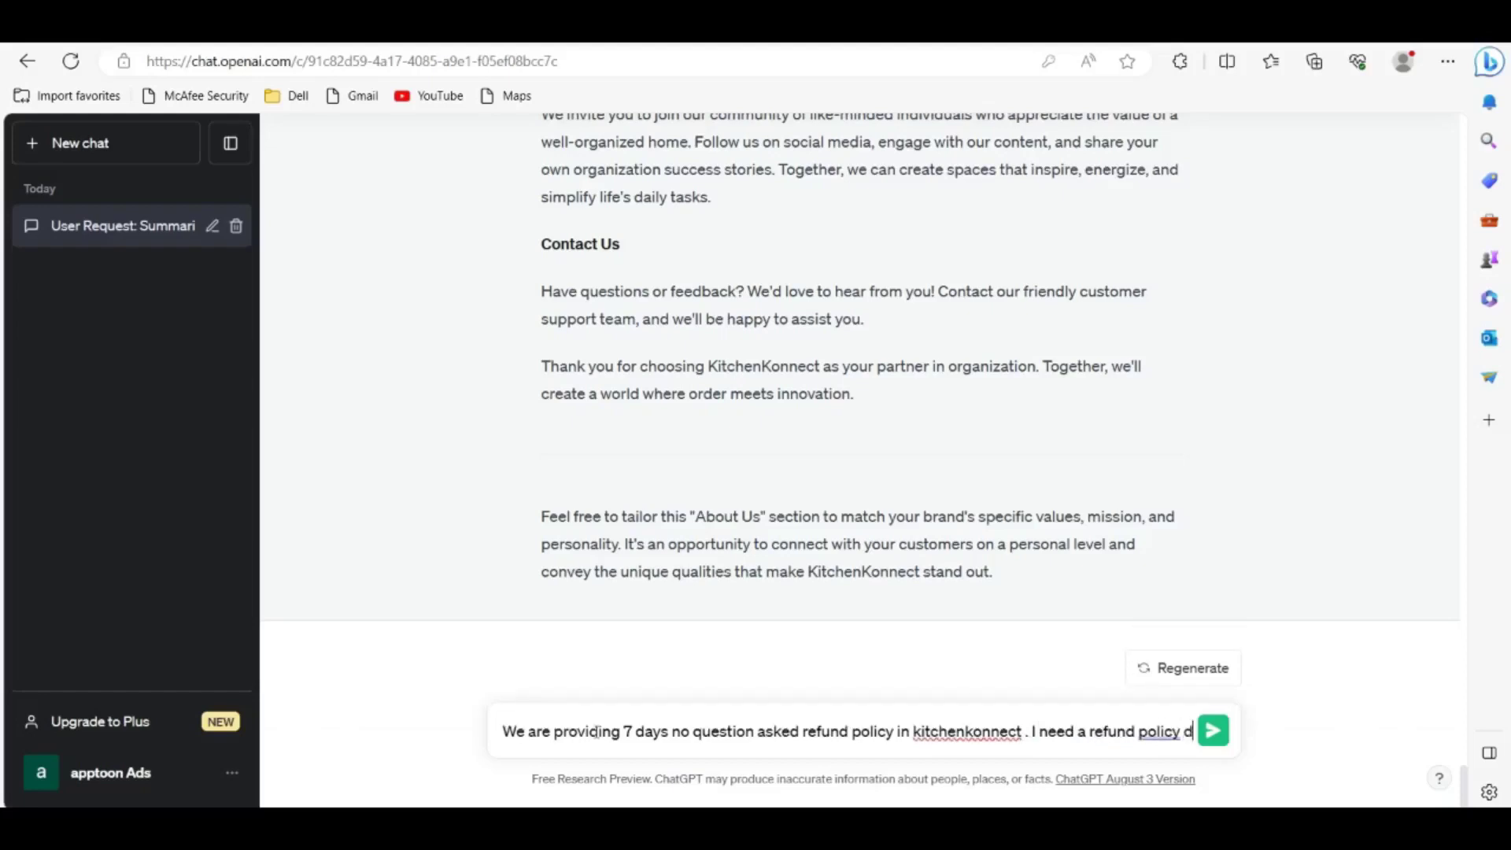
type("page")
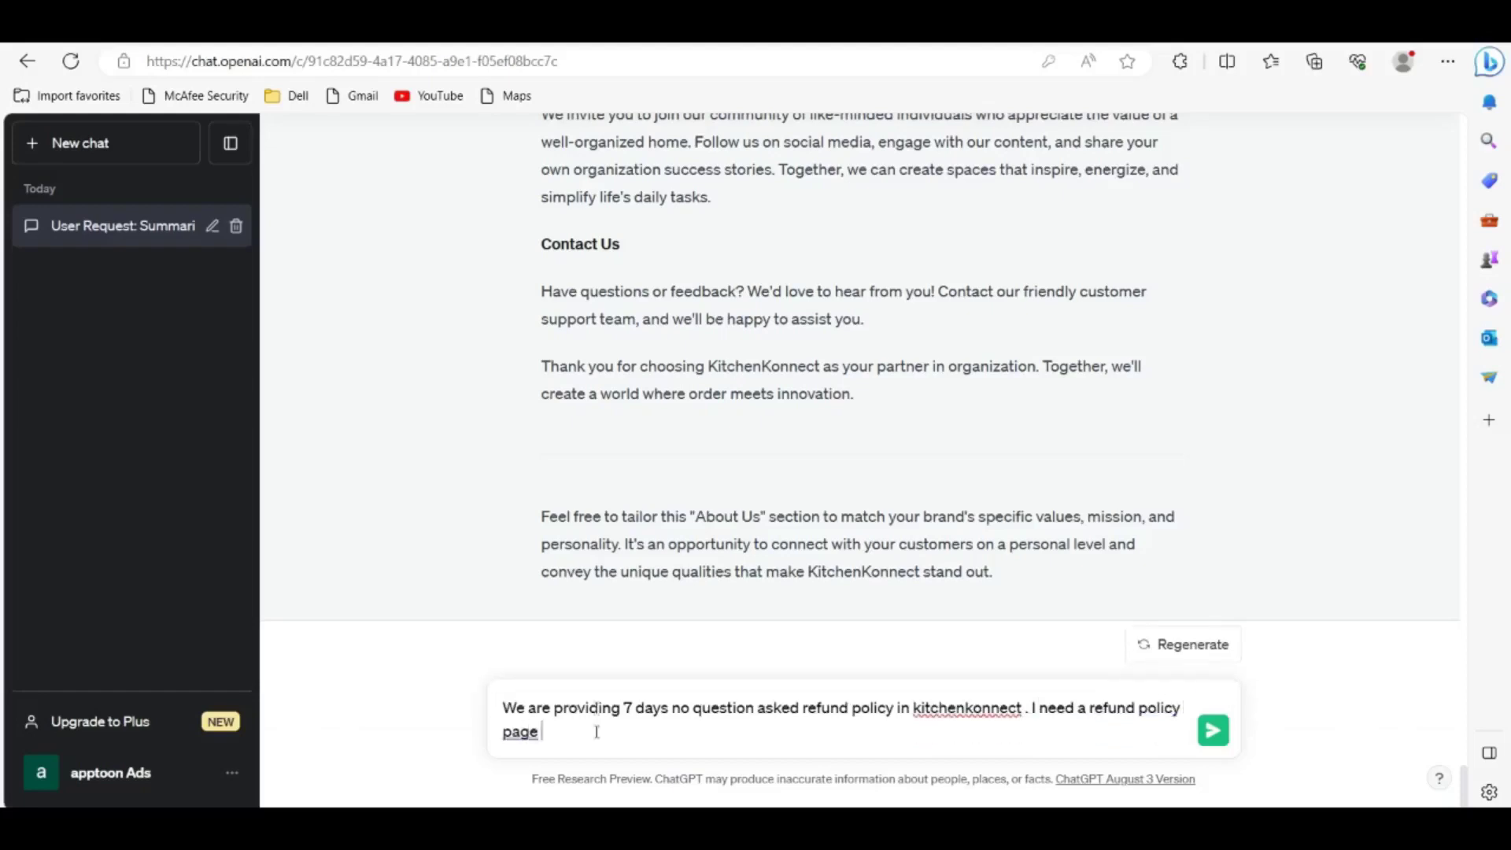
type(" description fo")
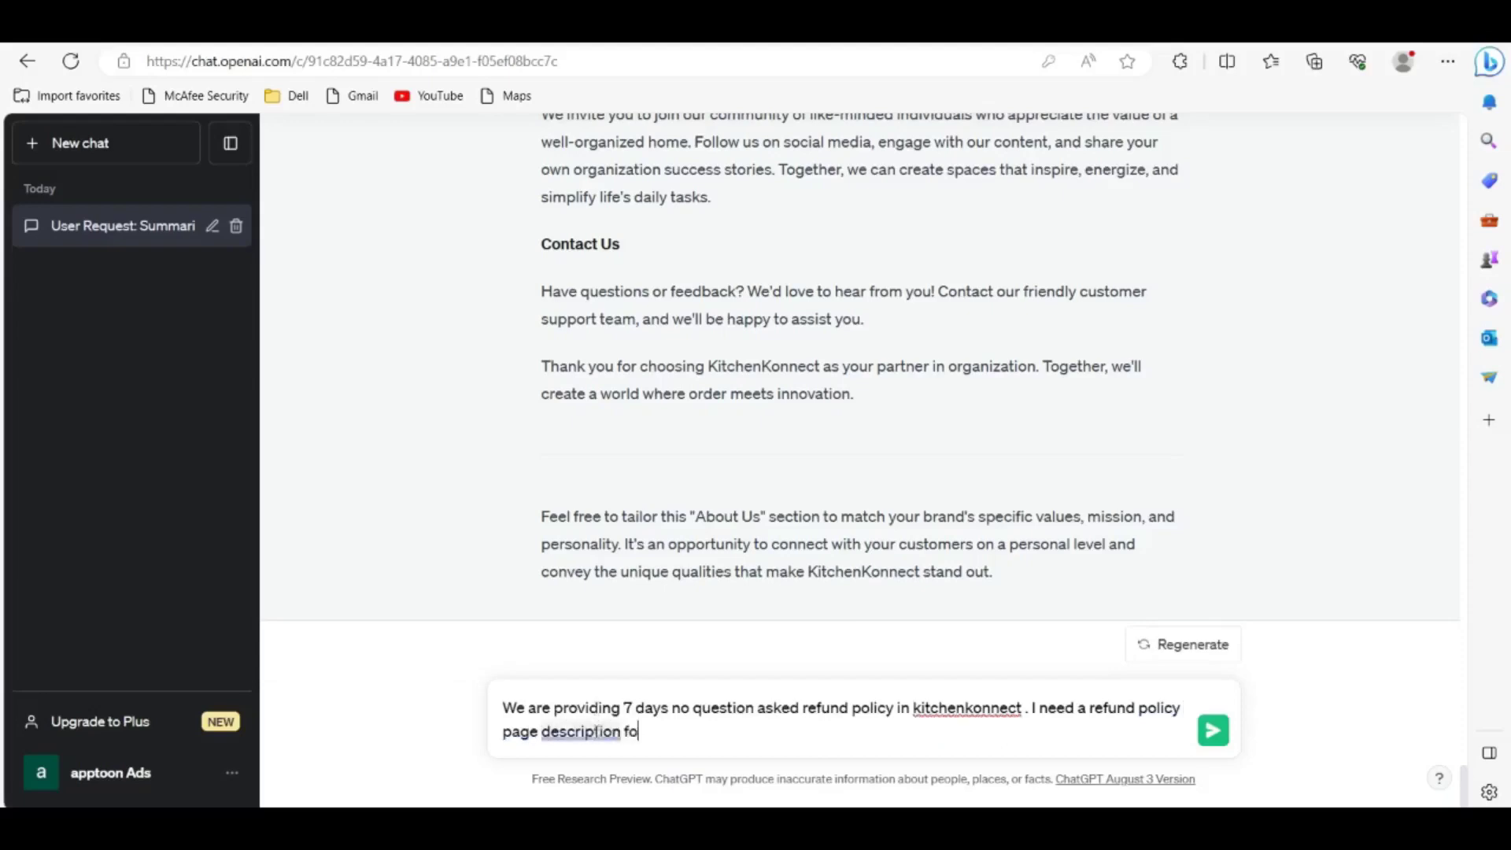
type("r that")
key("Return")
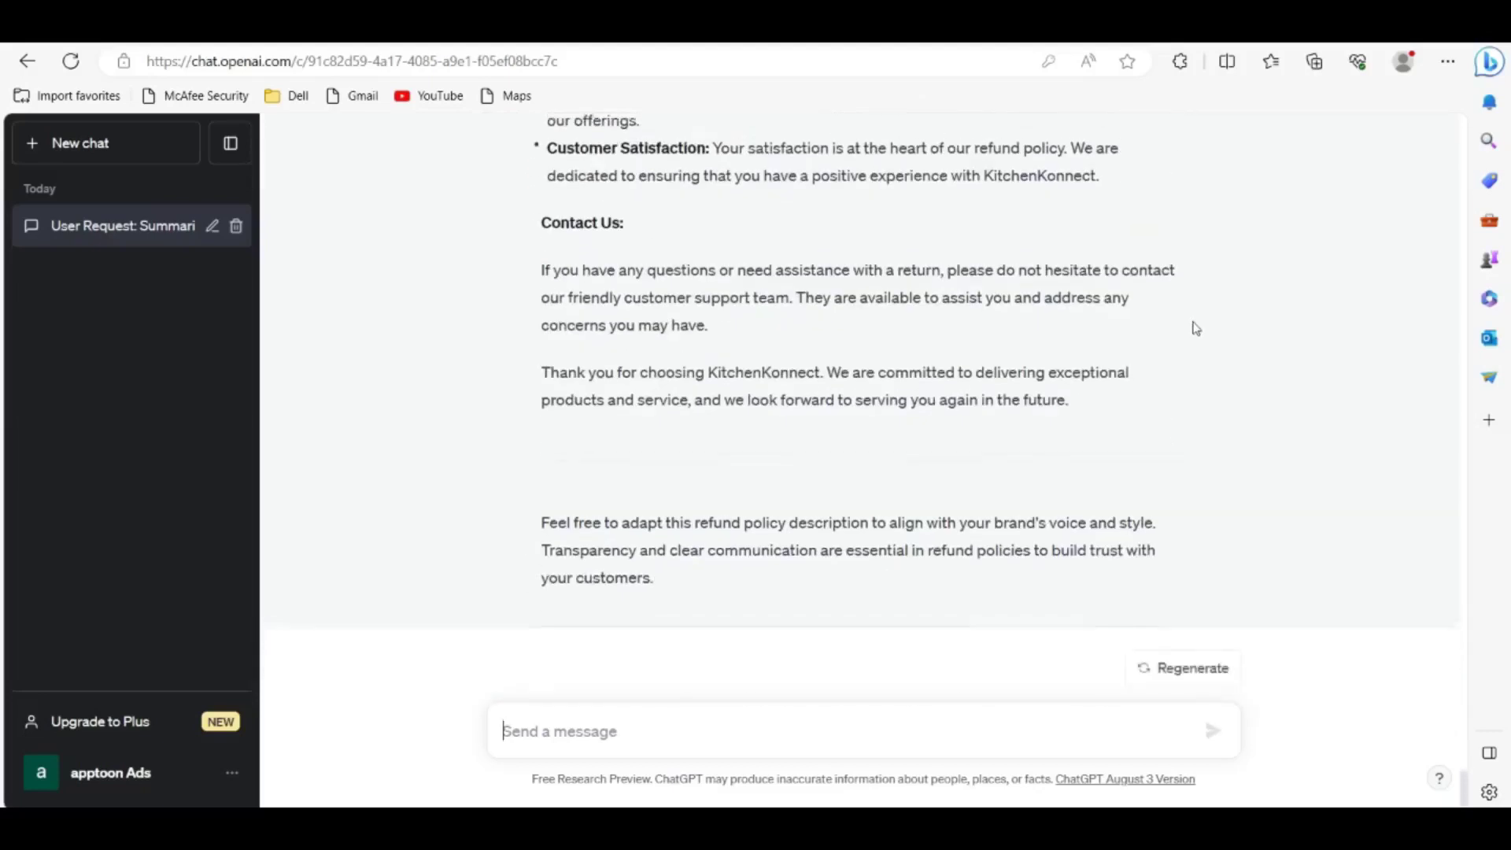
Step: Look over the generated refund policy, and ask ChatGPT "Need privacy policy page description"
scroll(1194, 330, "up", 5)
scroll(1195, 331, "up", 7)
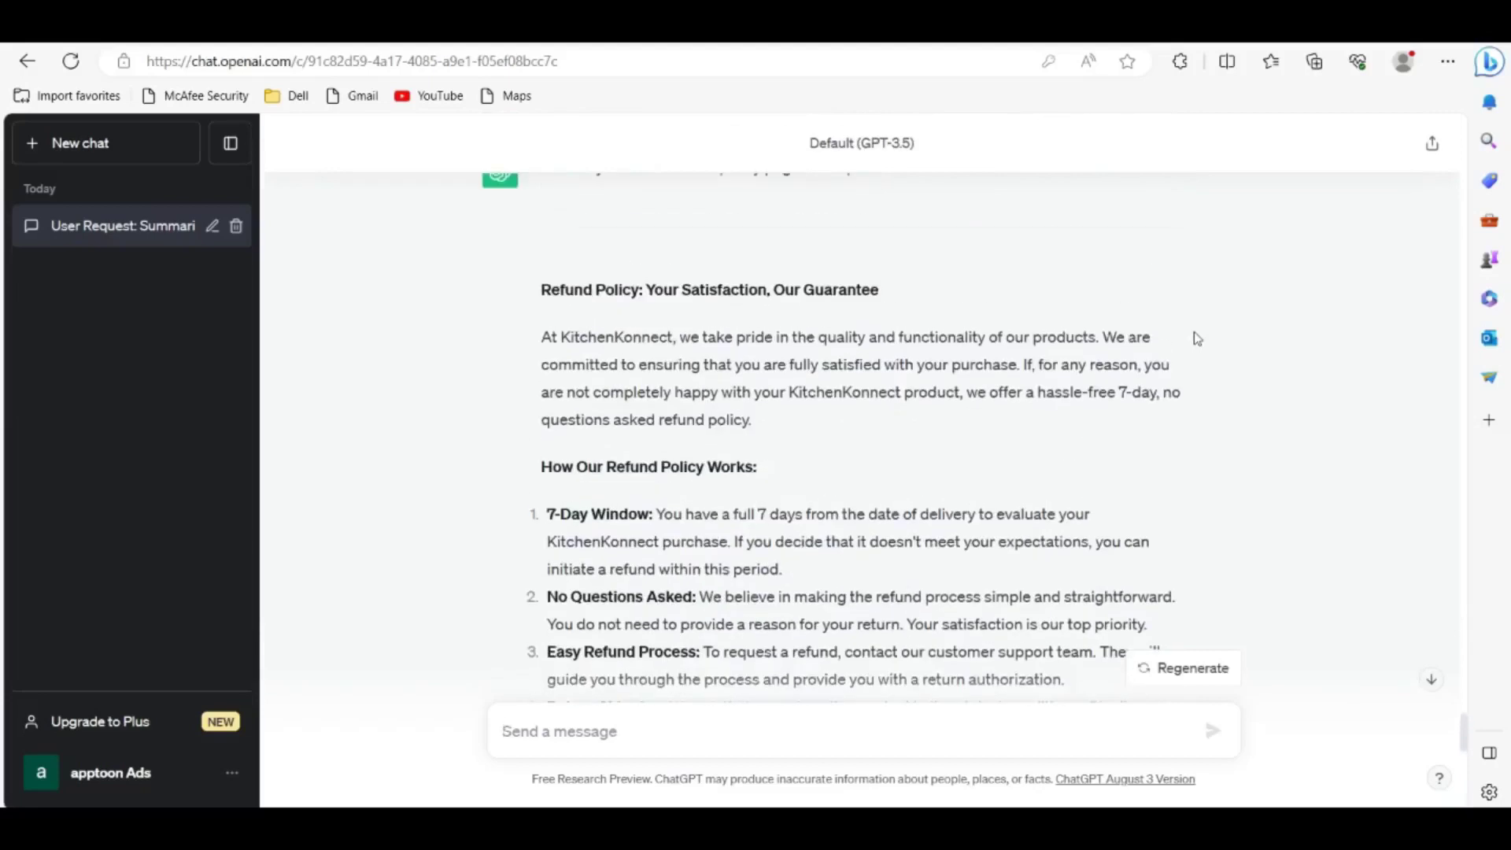
scroll(622, 543, "down", 12)
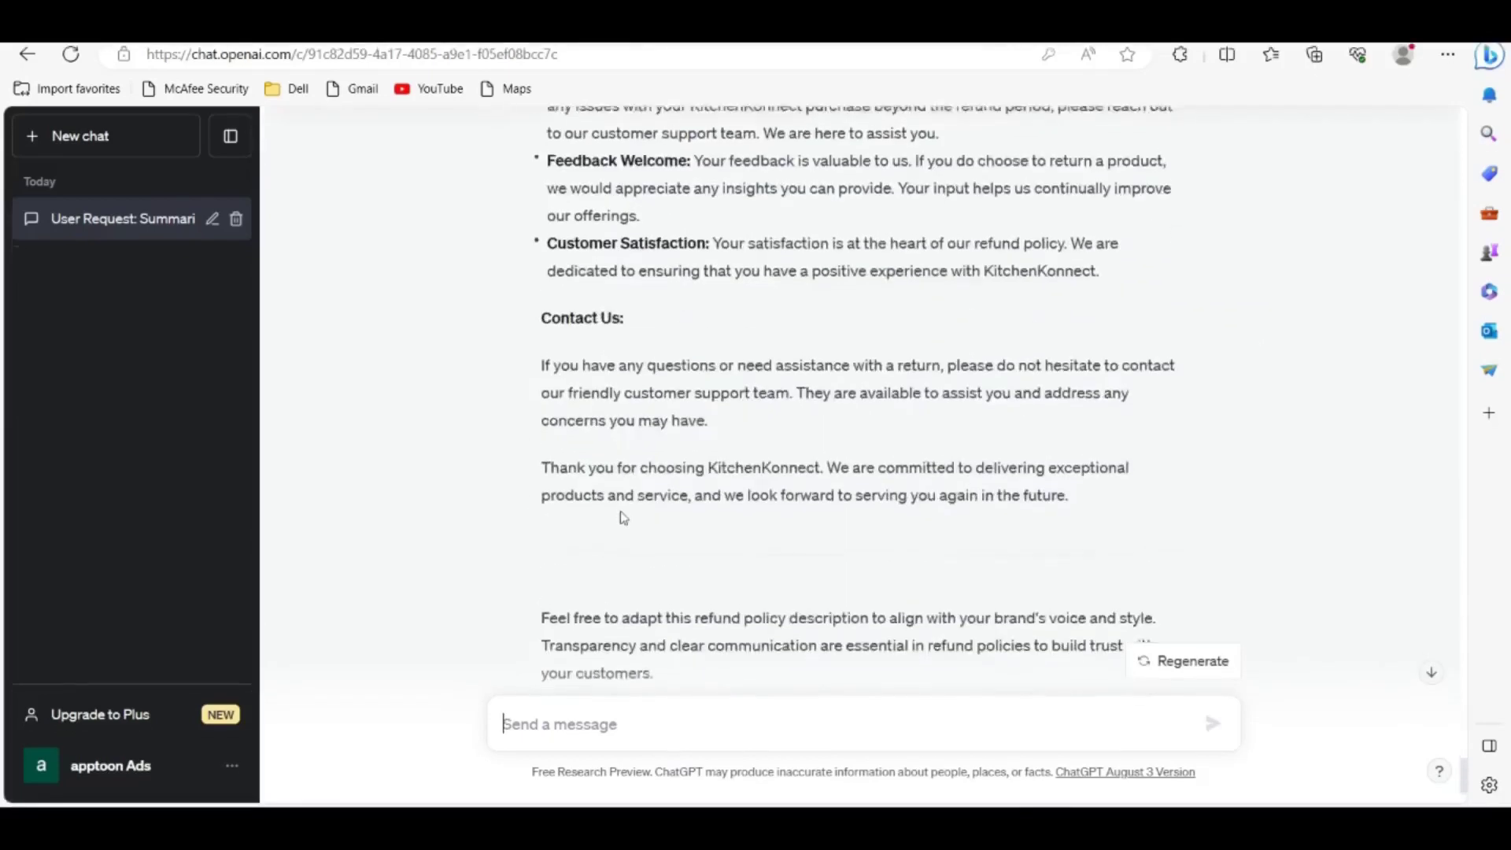
type("Need p")
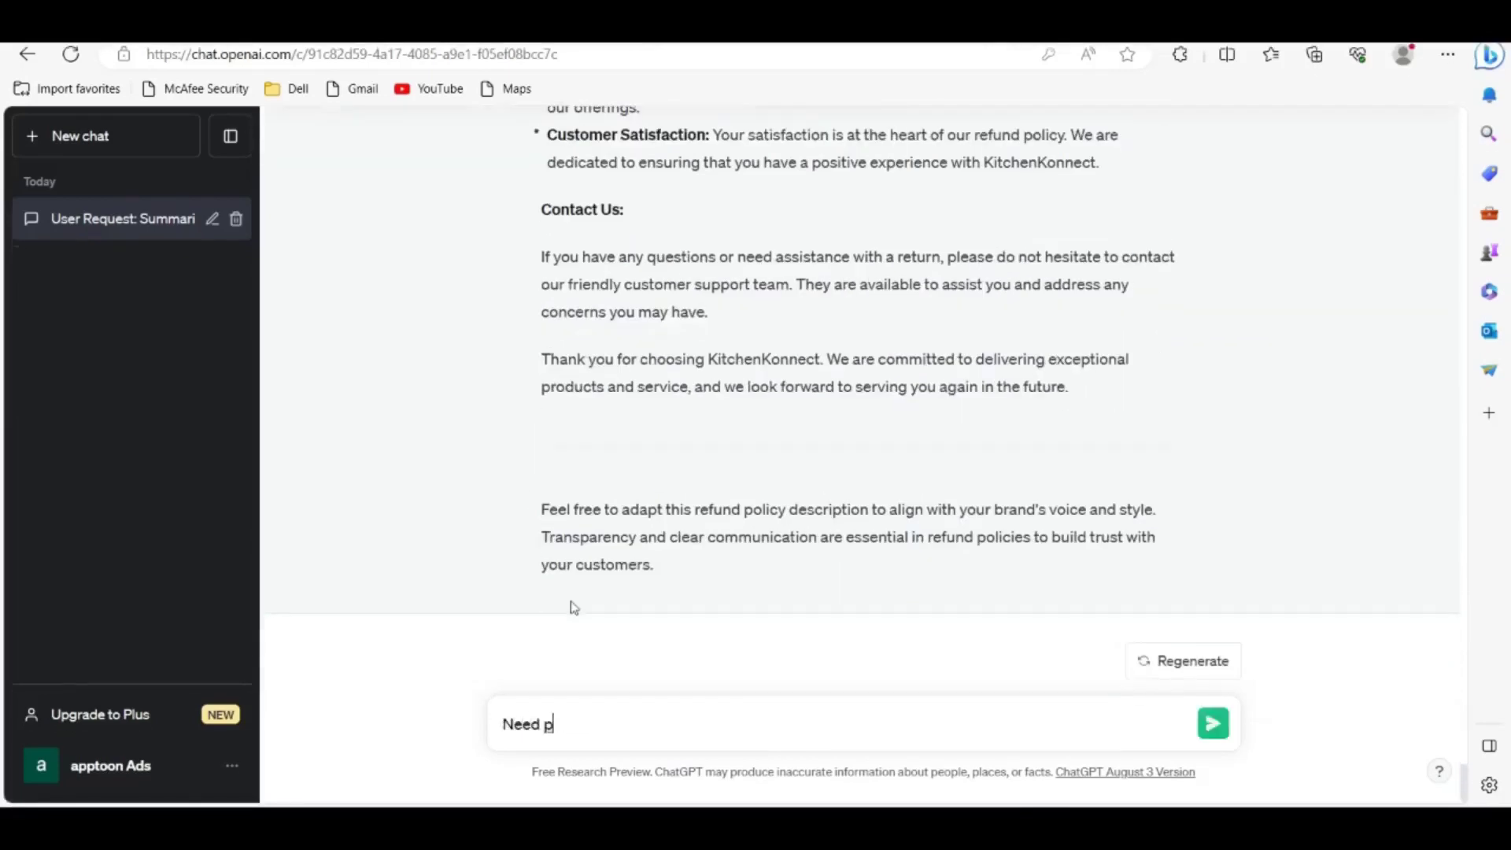
type("rivacy policy page d")
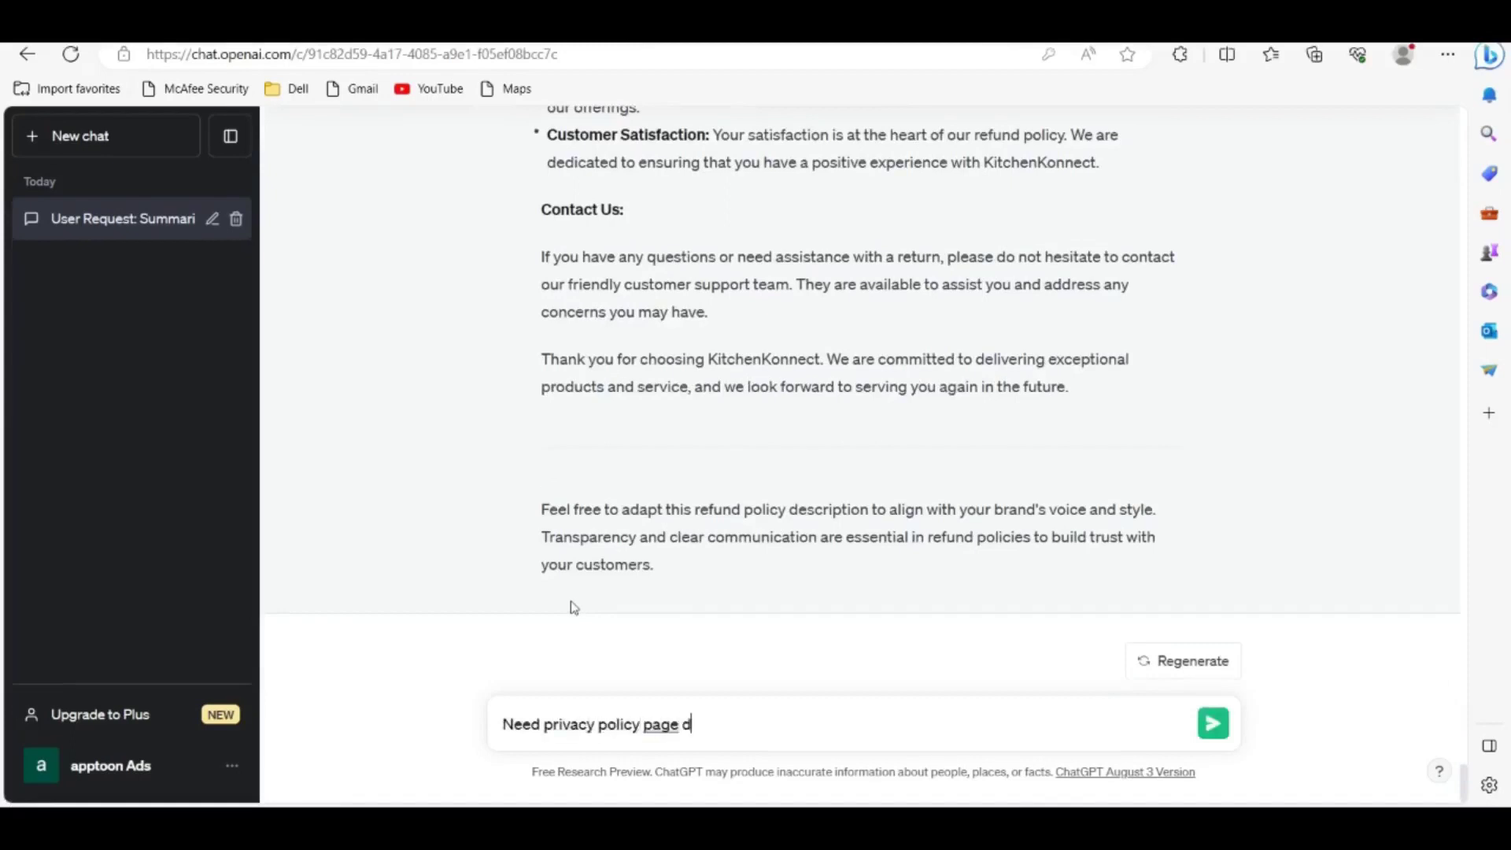
type("escription")
key("Return")
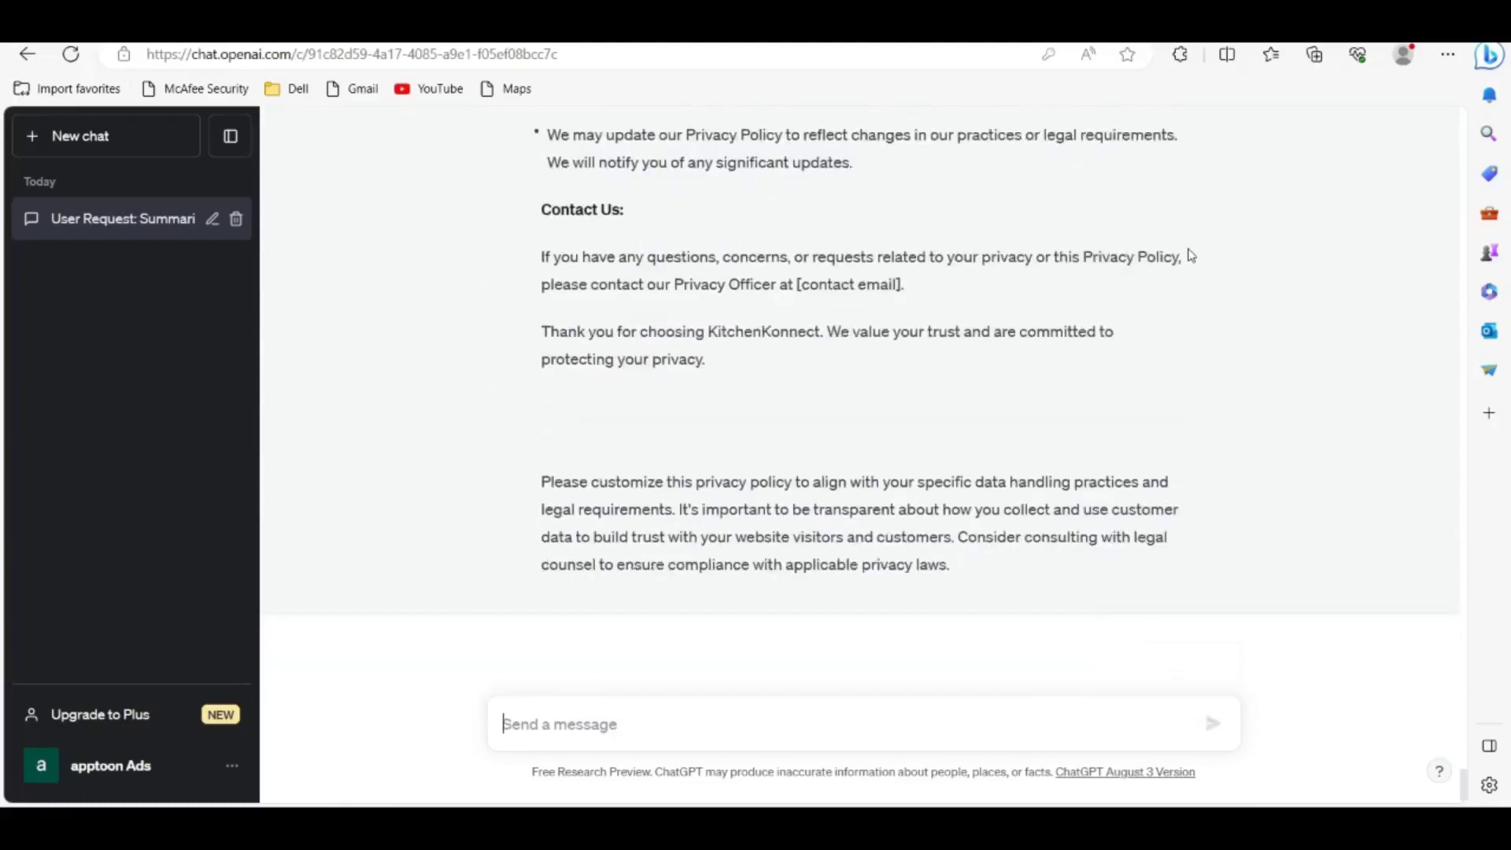
Step: Ask ChatGPT "need terms and condition page" for the store
type("need")
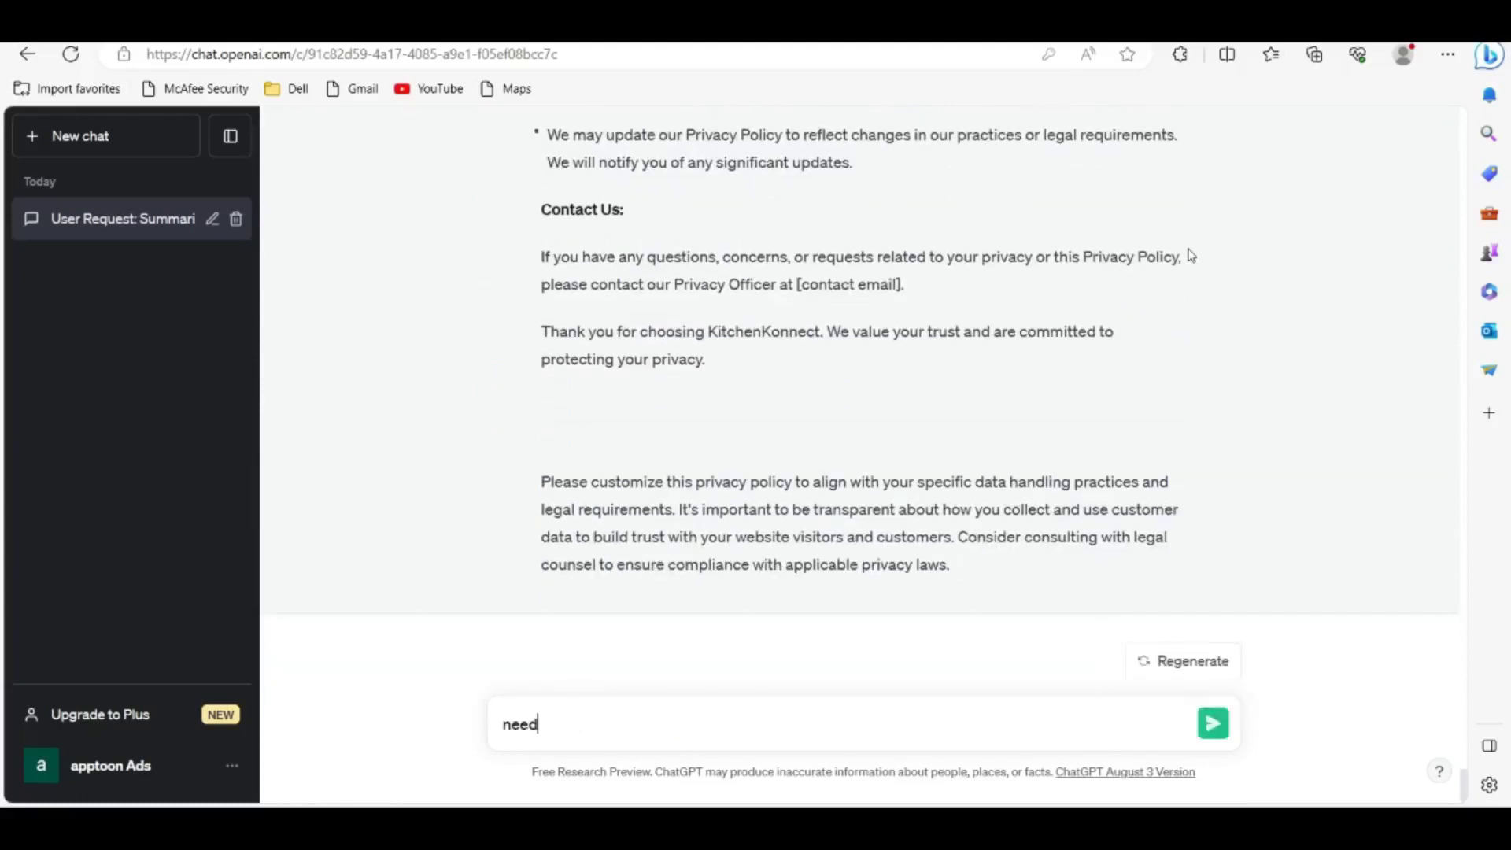
type(" terms and condition page too")
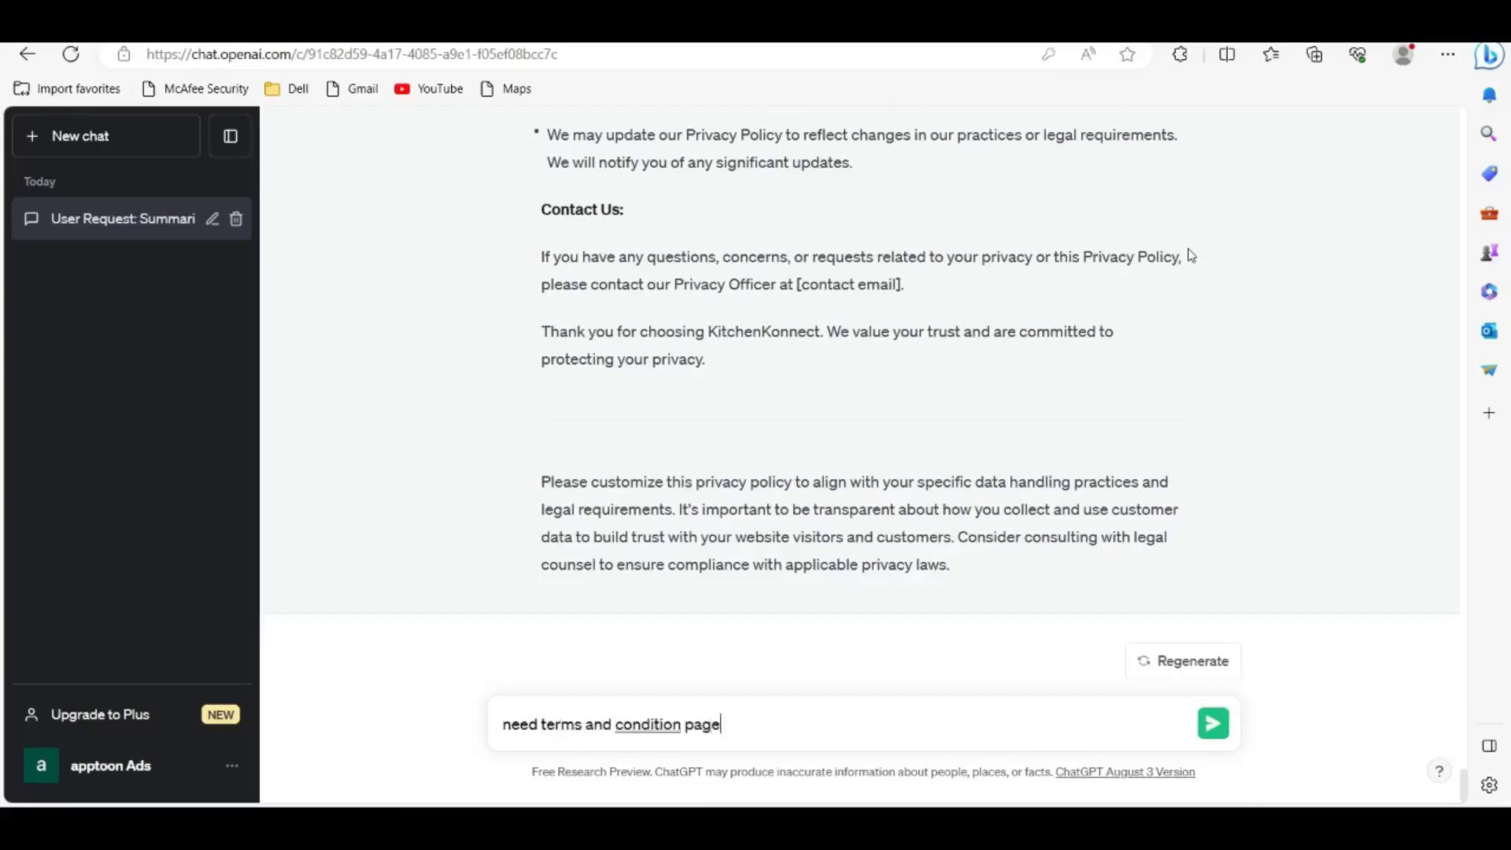
key("Return")
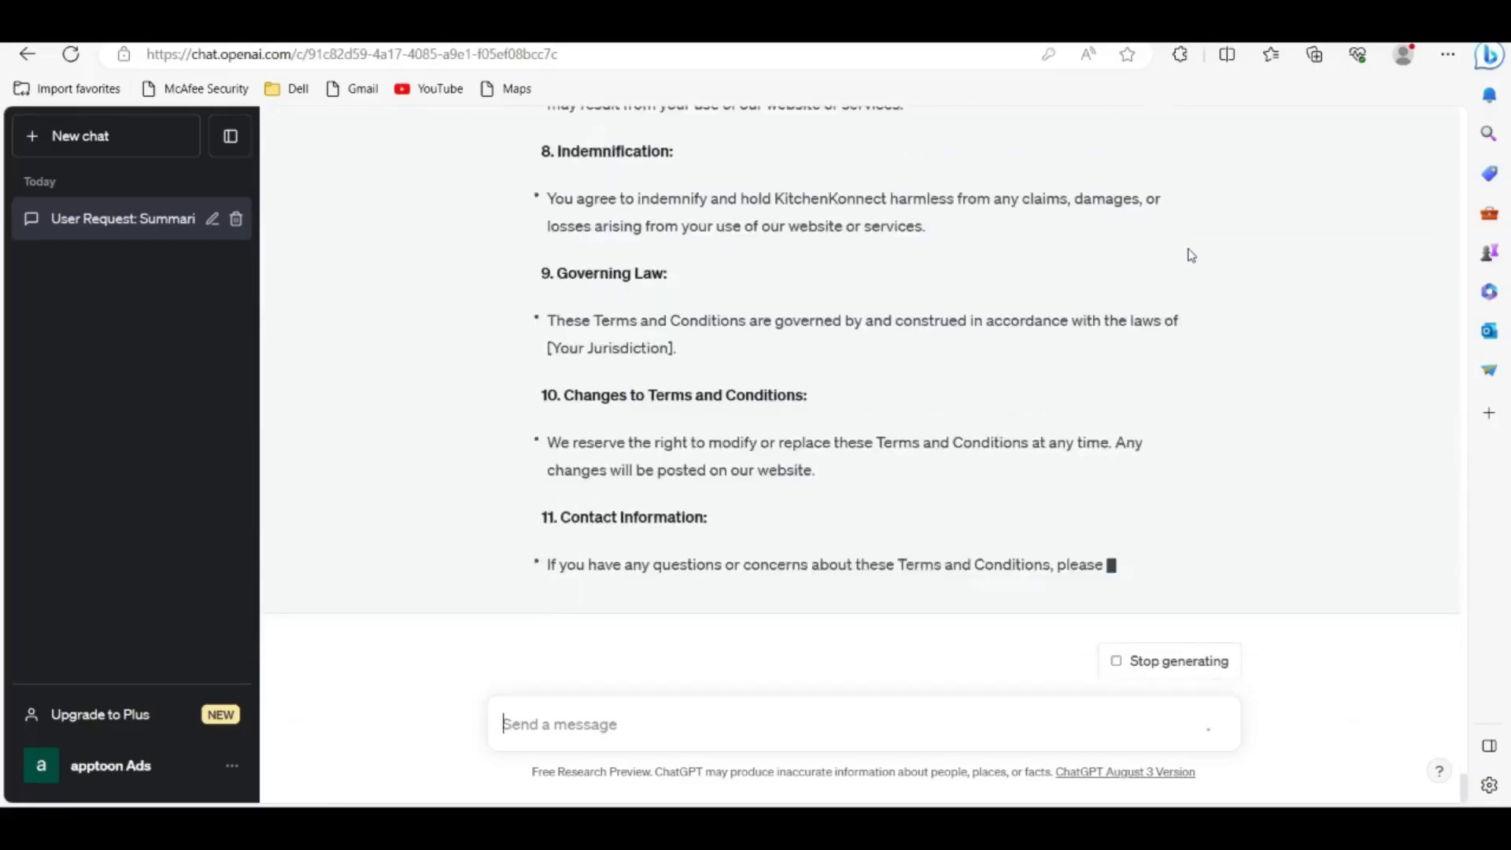
Step: Send ChatGPT "We provide 5-7 days shipping all over India and need 1-2 days for order processing . Need shipping page description"
type("We provide ")
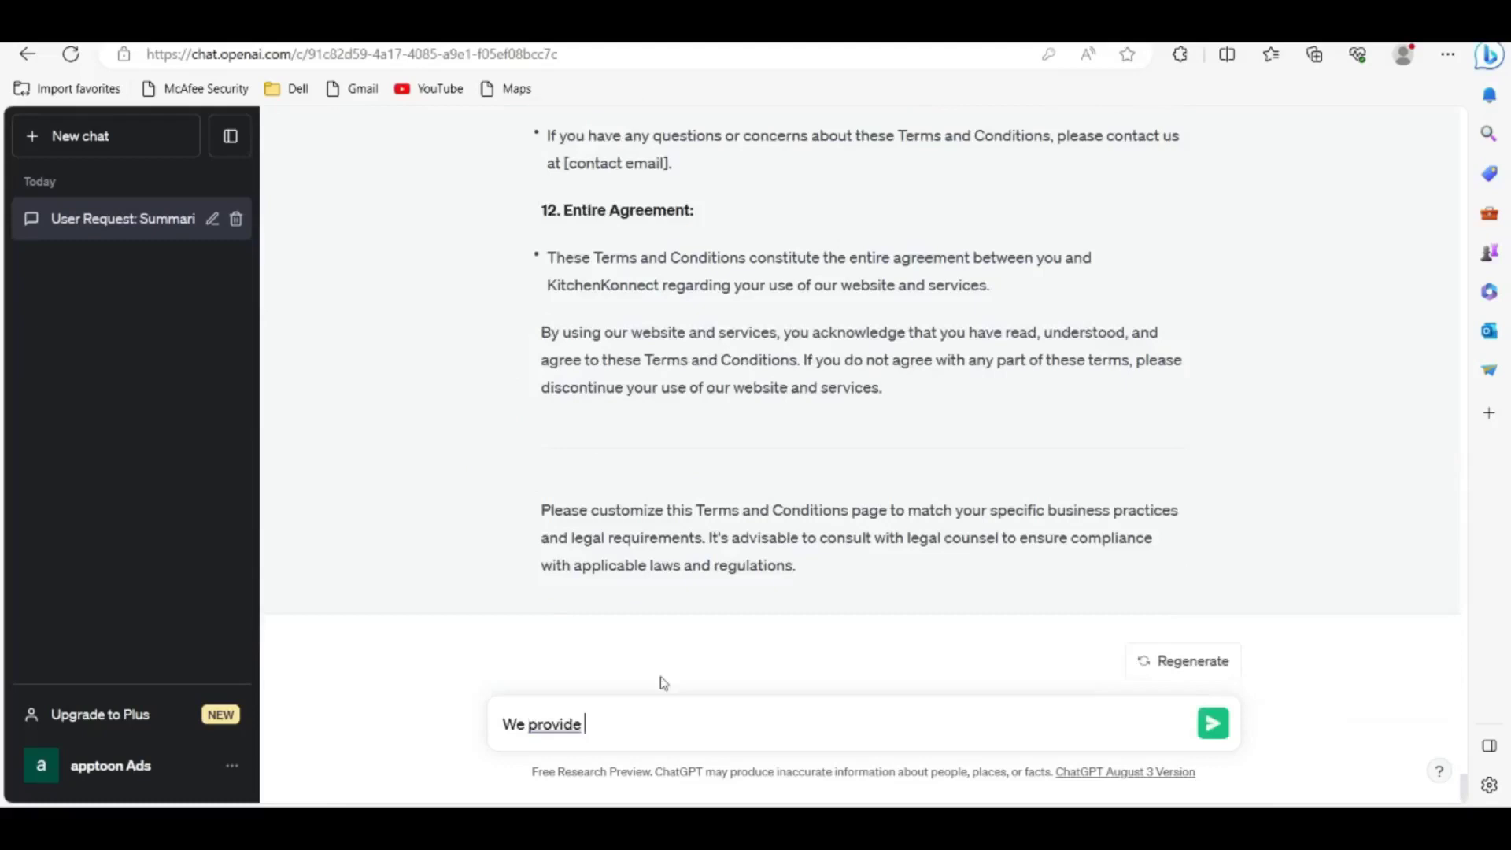
type("5-7 days shipping all over India ")
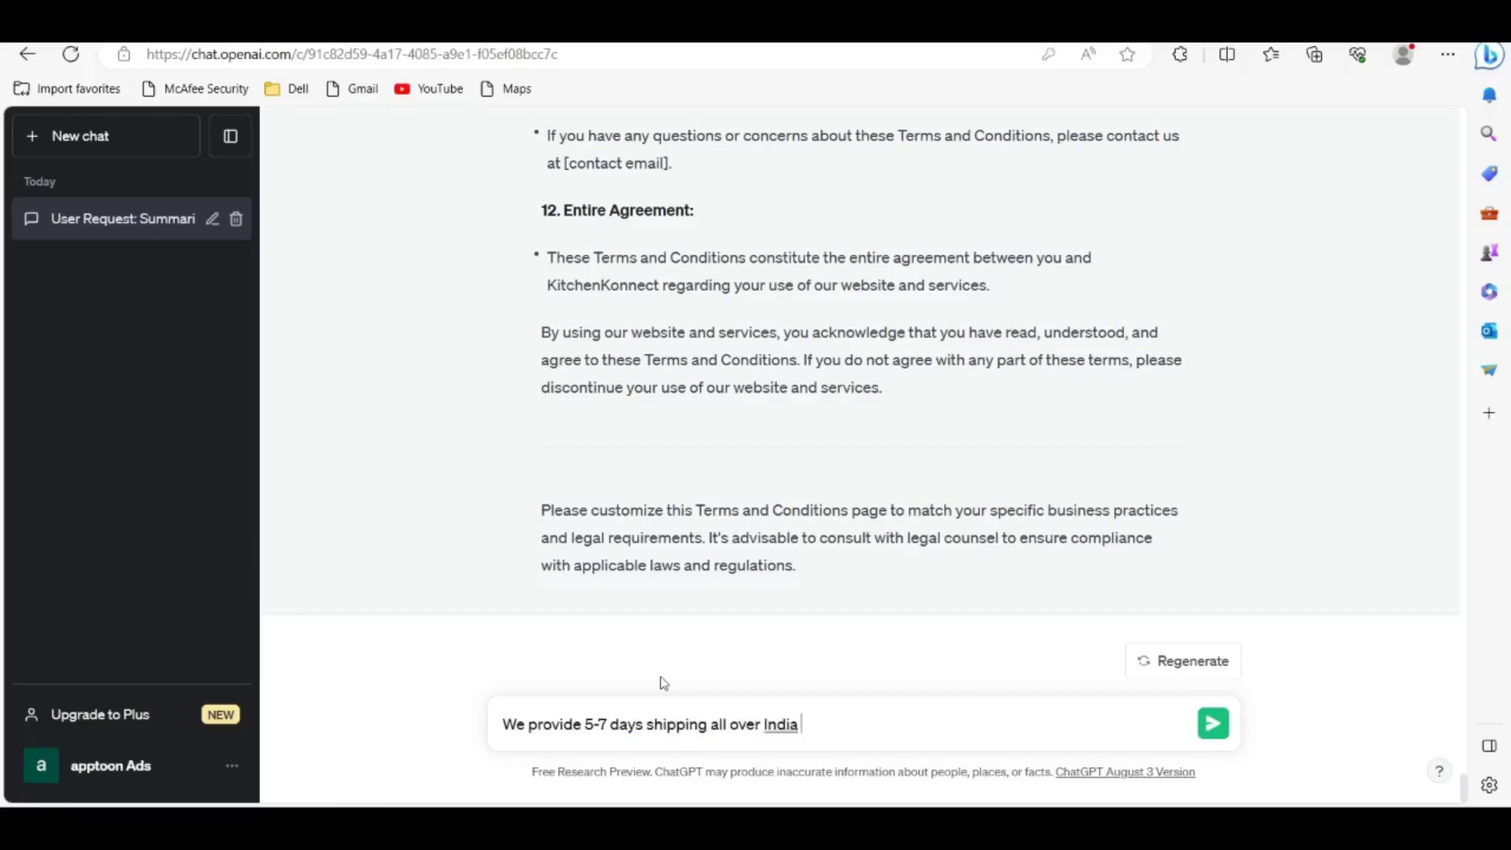
type("and need 1-2 days for order ")
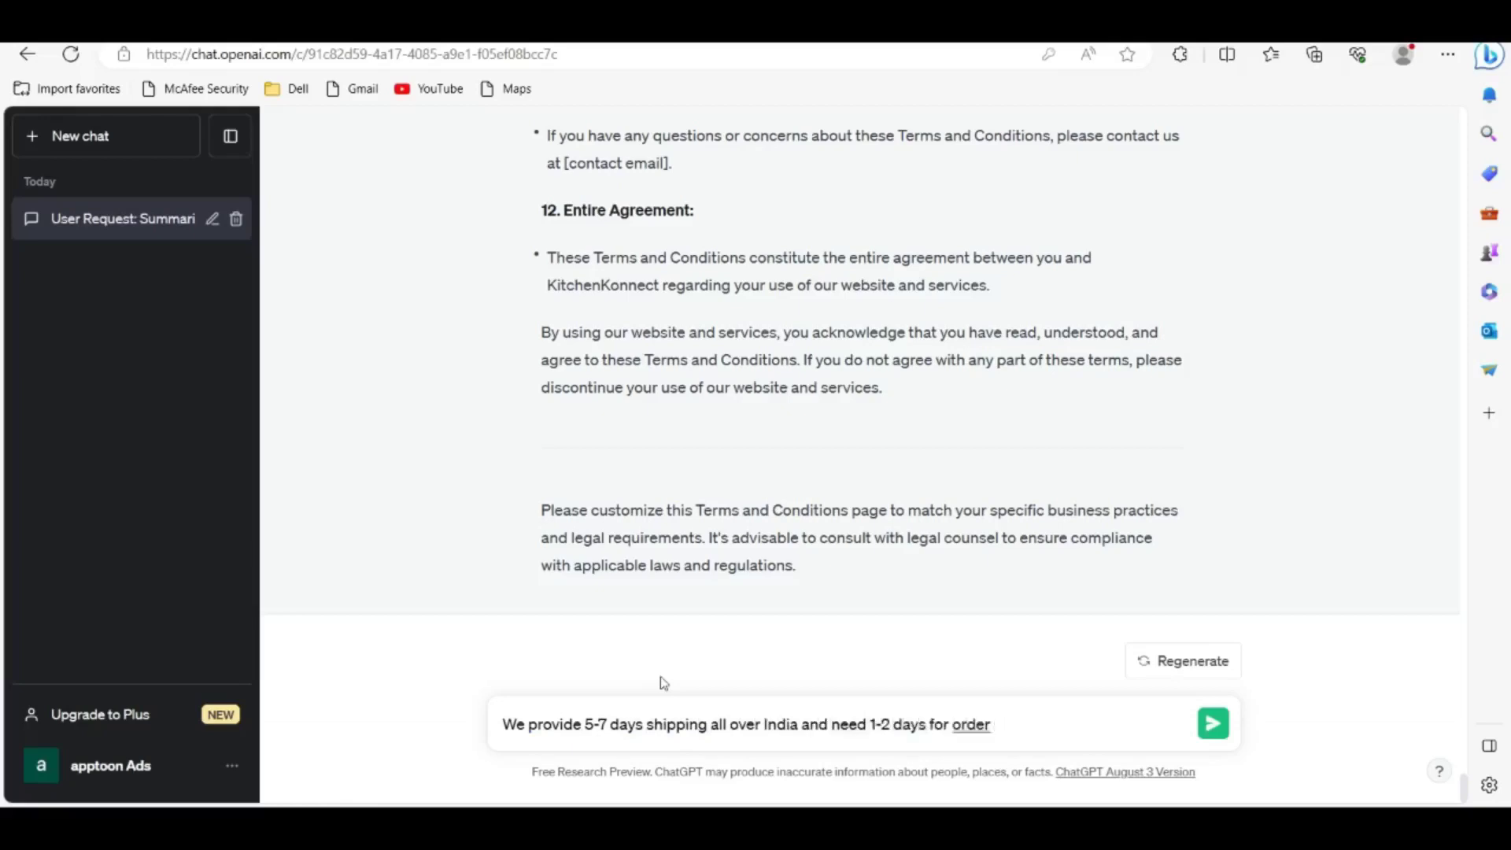
type("processing . Need shipping")
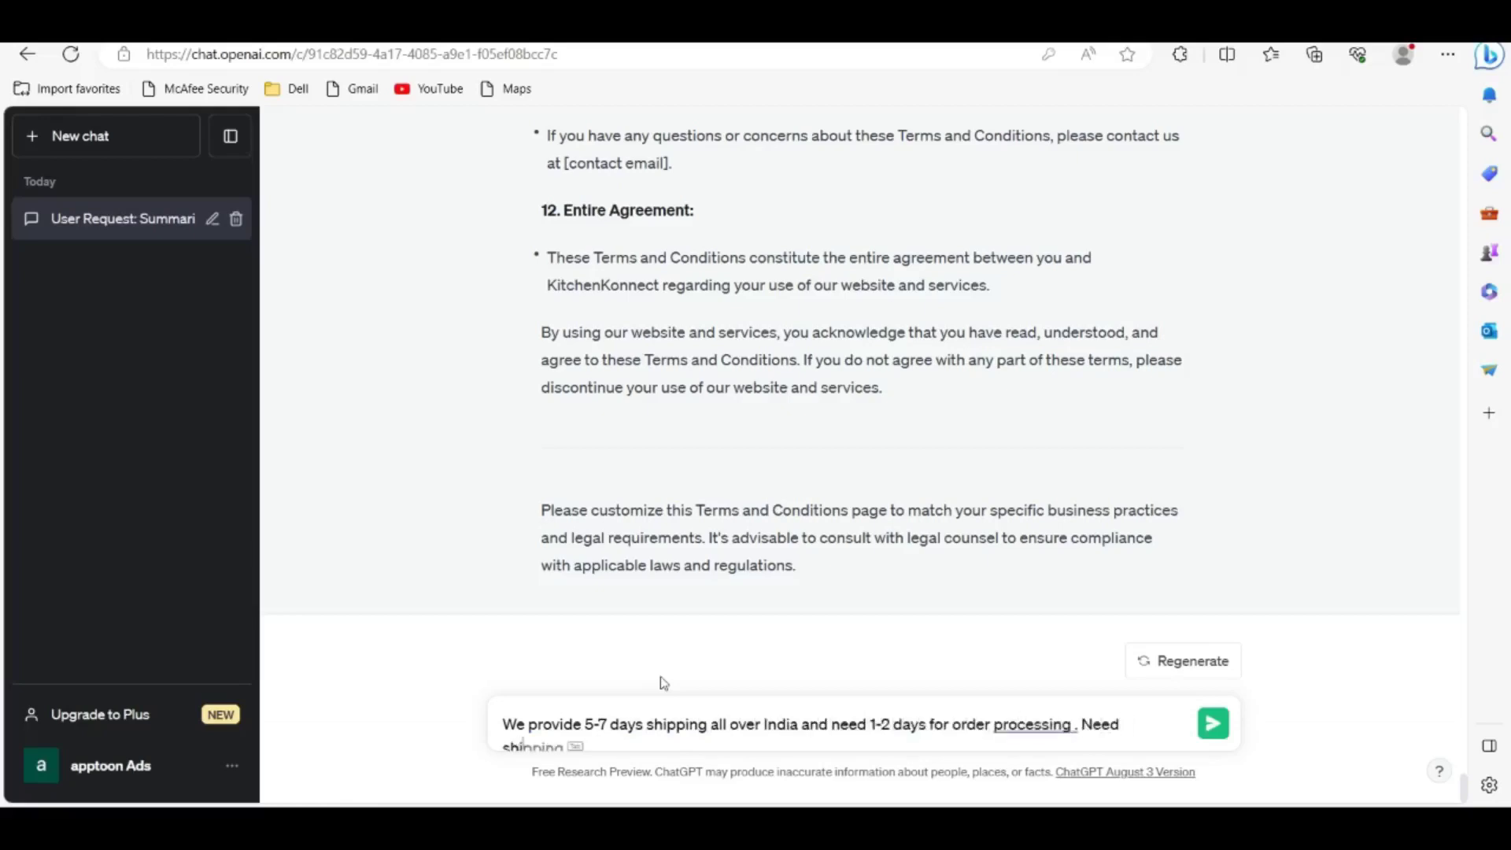
type(" page description")
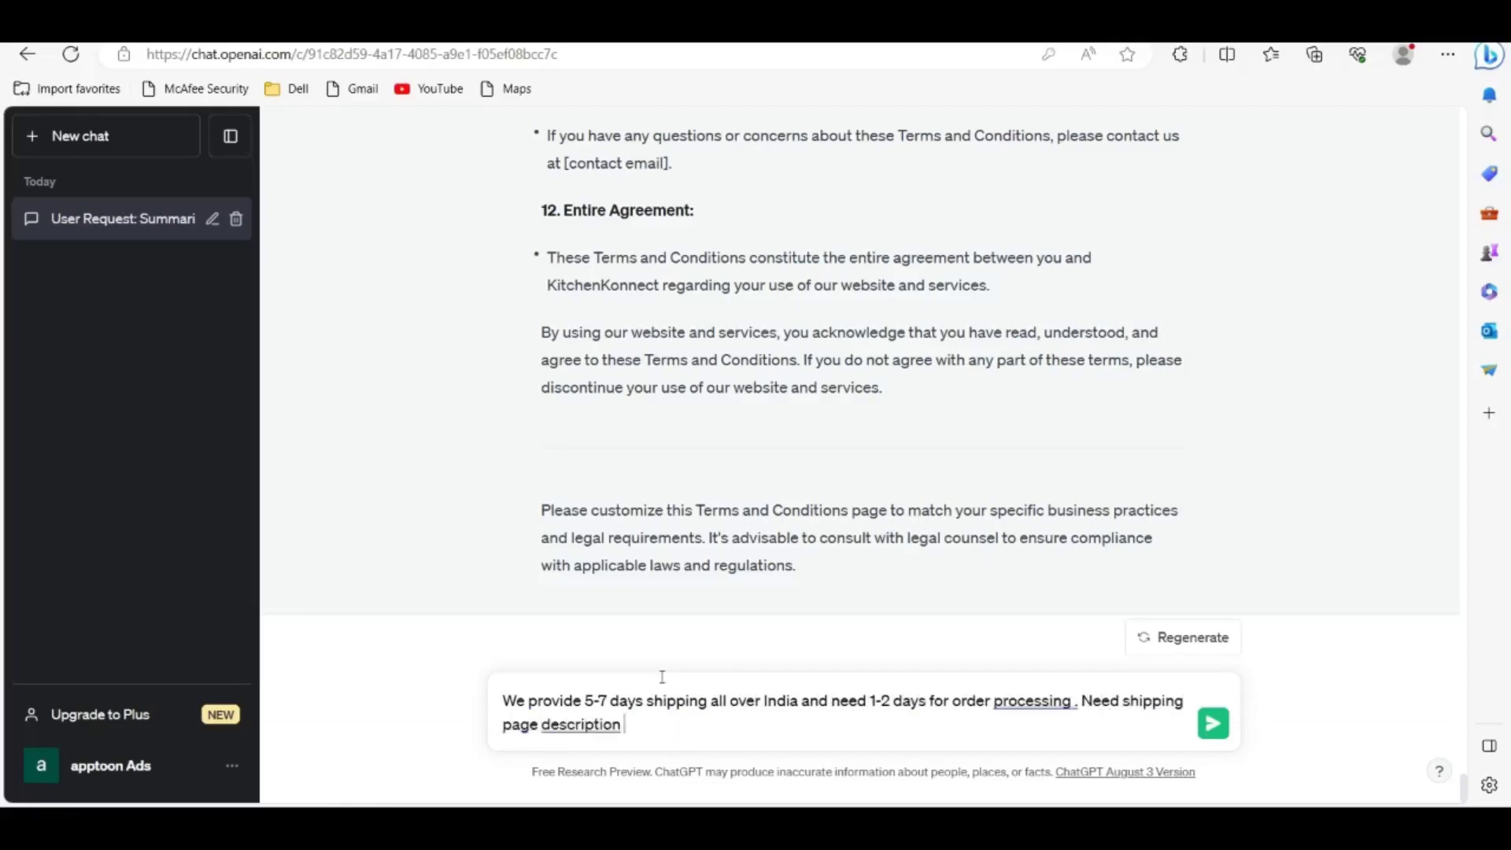
key("Return")
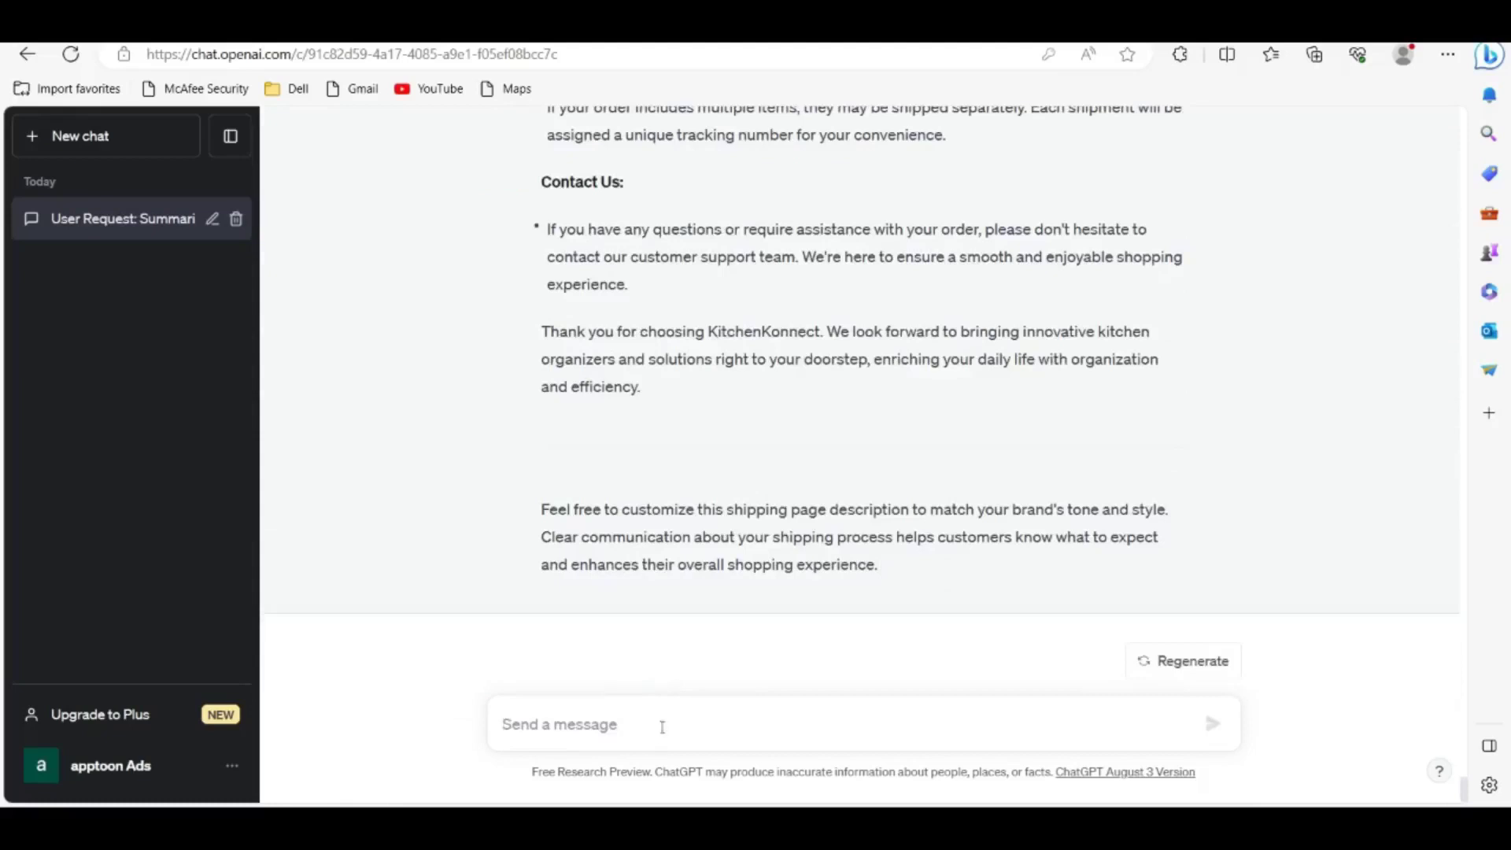
Step: Ask ChatGPT "Also i need logo design suggestions for kitchenkonnect"
type("Also ")
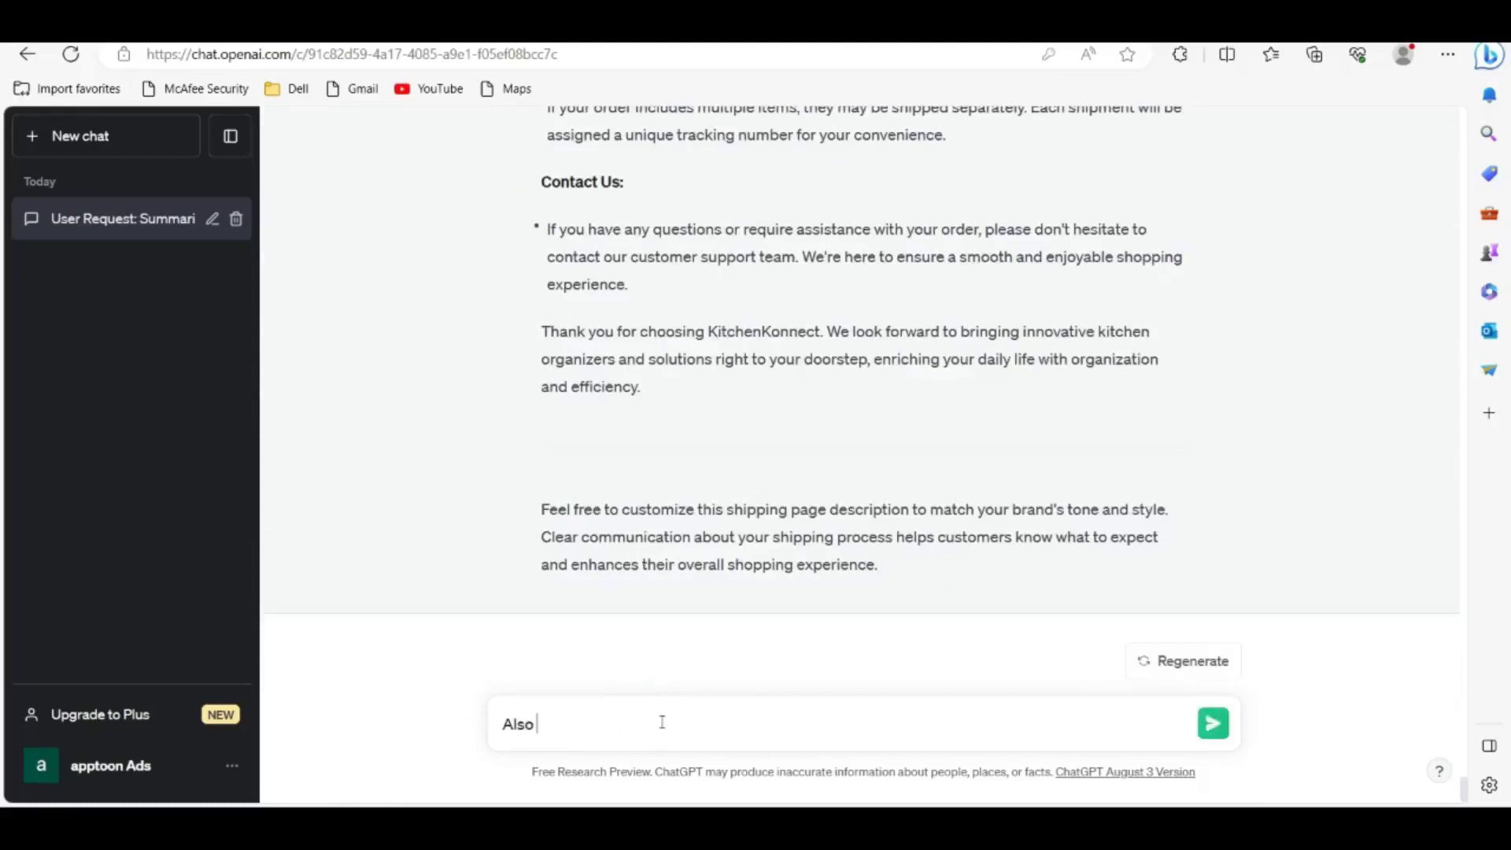
type("in")
type(" need lo")
type("go des")
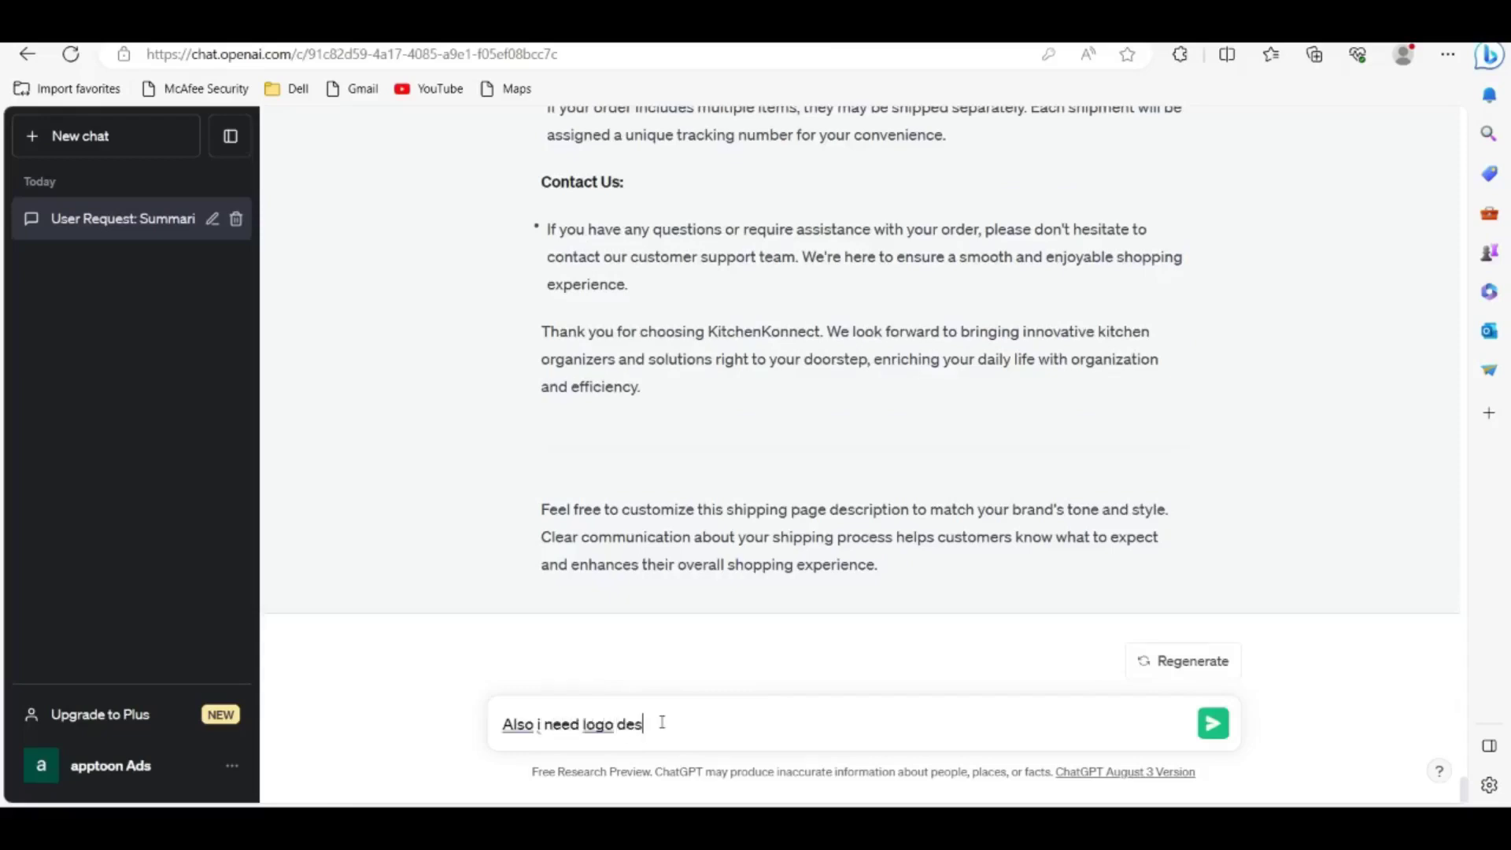
type("ign sugge")
key("Tab")
type("ki")
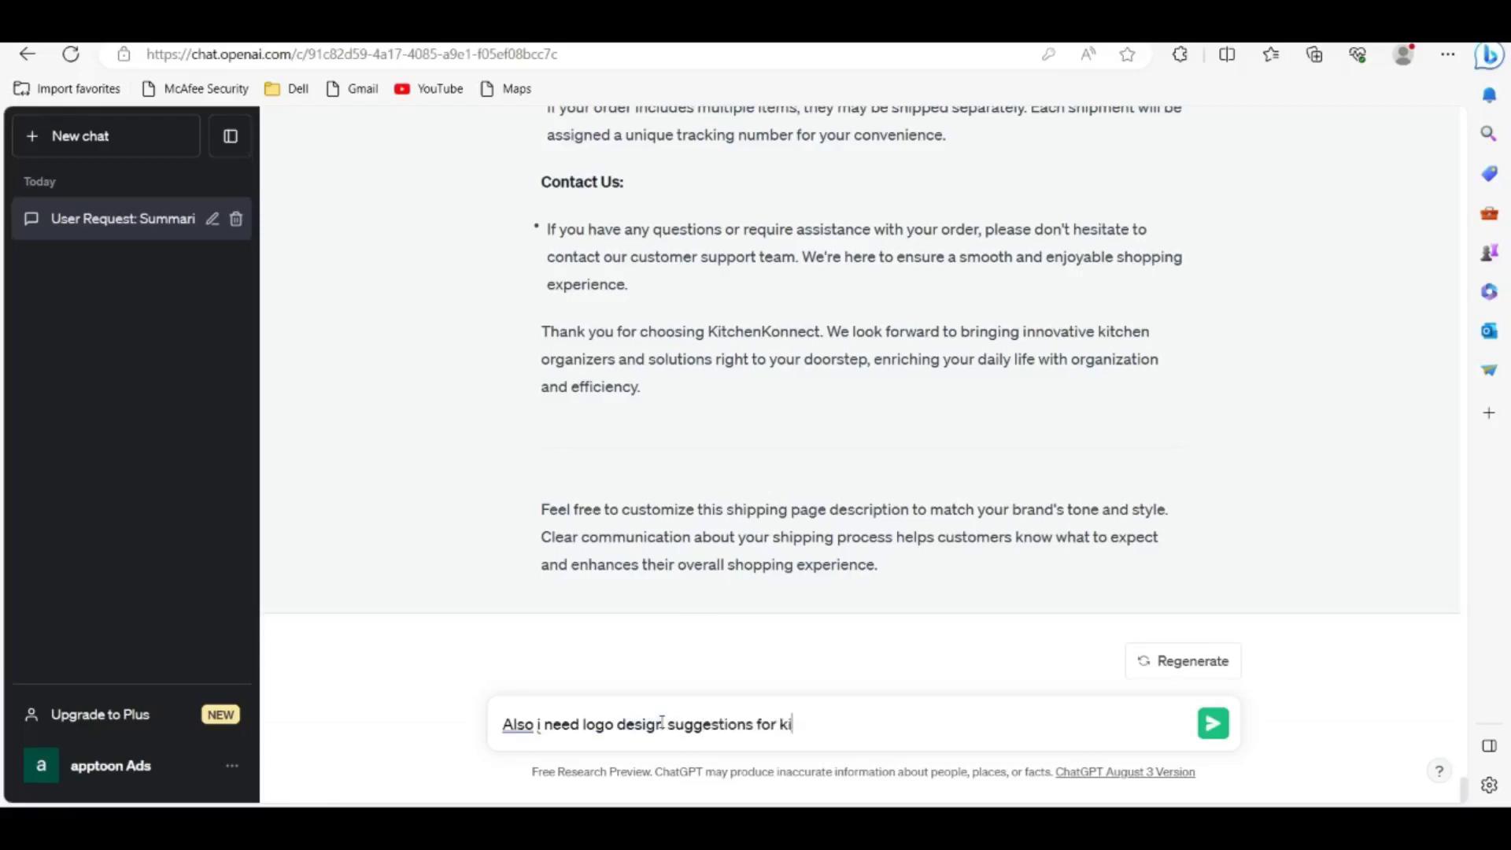
type("tchenkonnect")
key("Return")
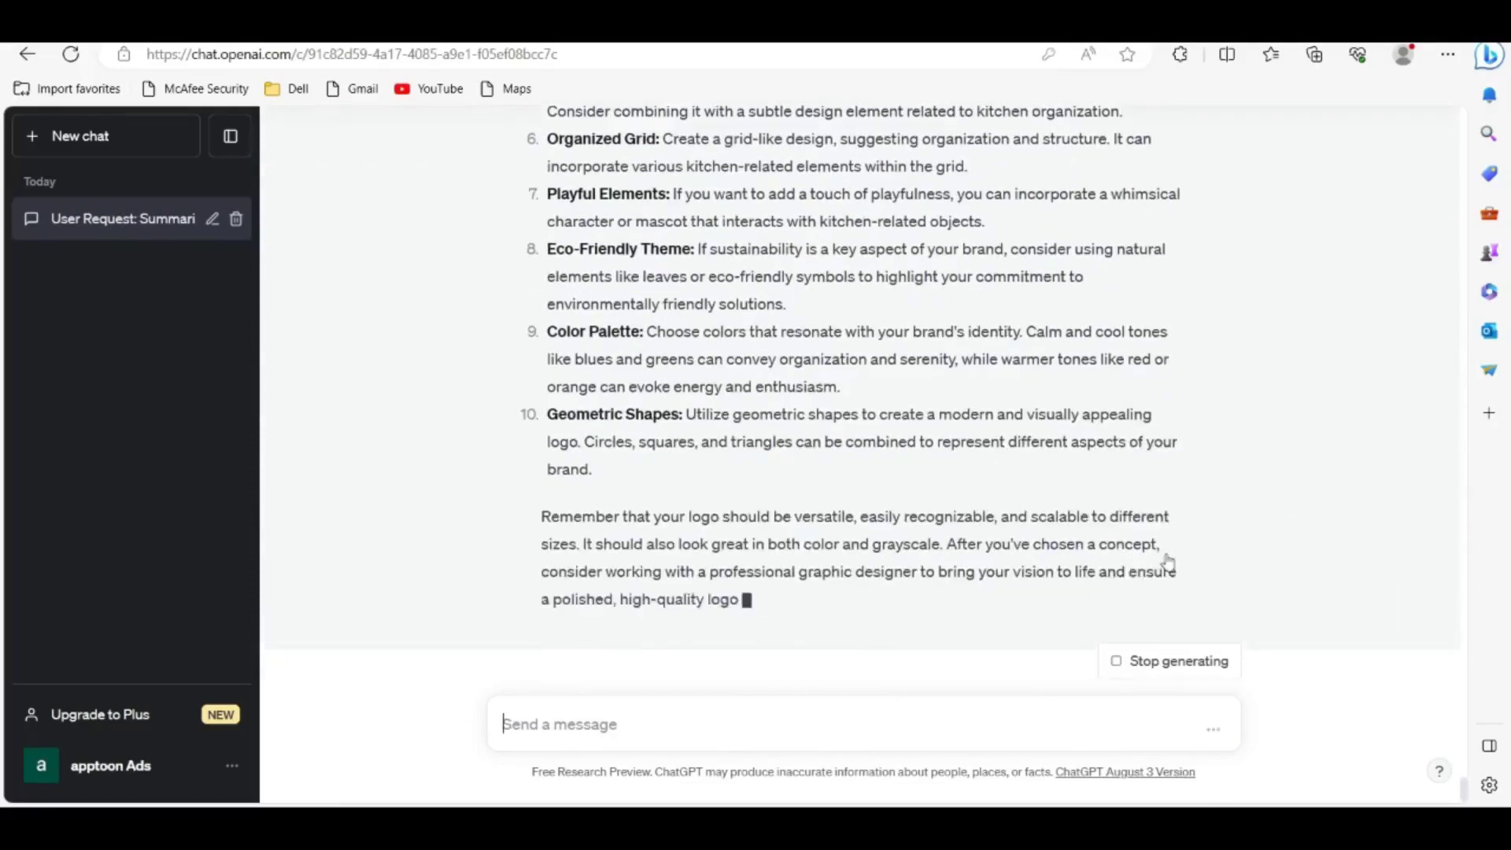
Step: Read through the logo design suggestions for KitchenKonnect, from the opening concepts to the closing advice
scroll(902, 339, "up", 3)
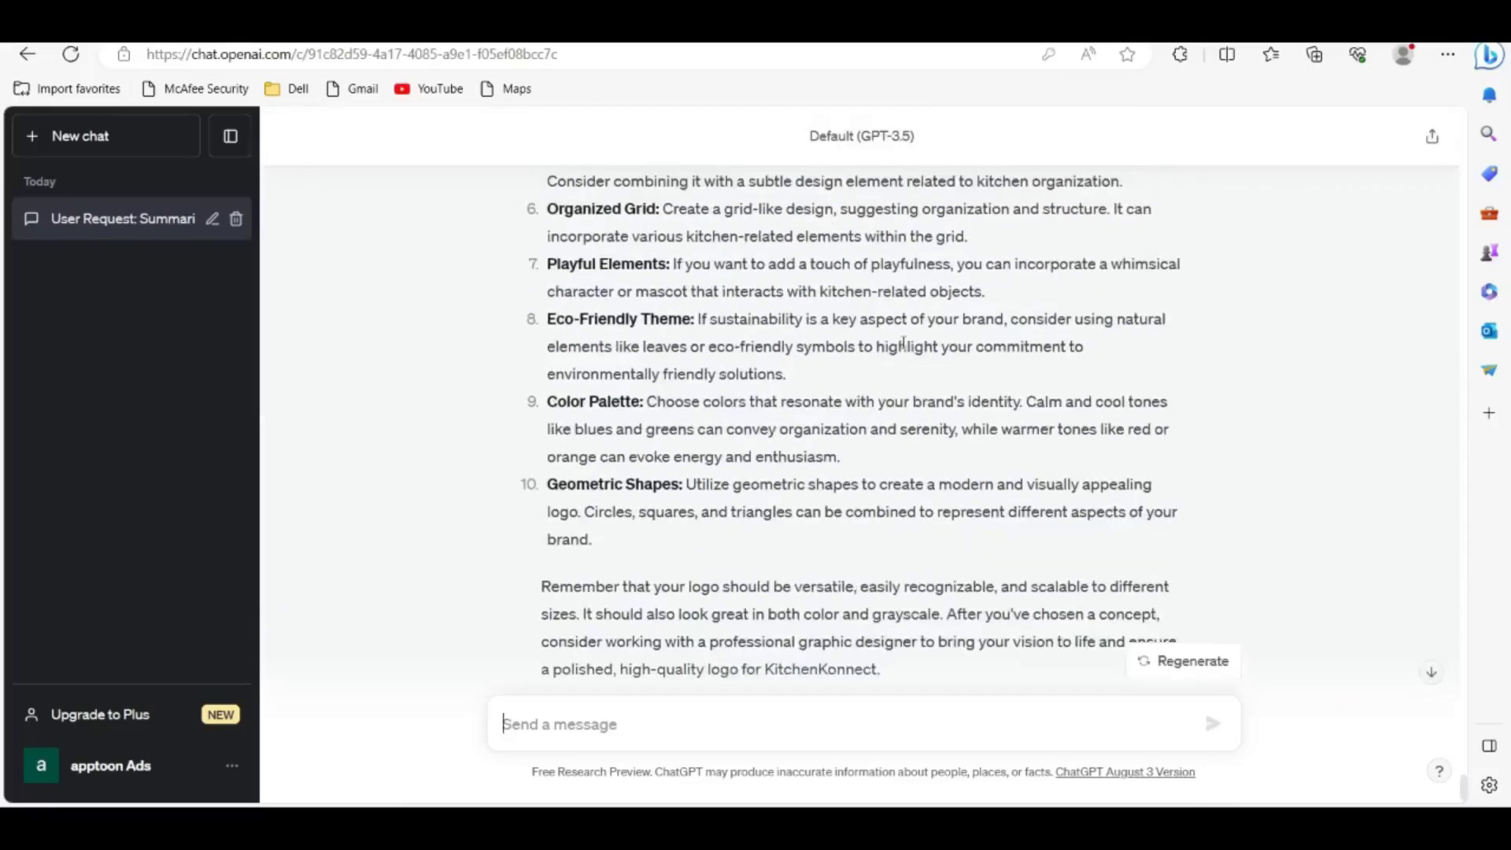
scroll(917, 343, "up", 5)
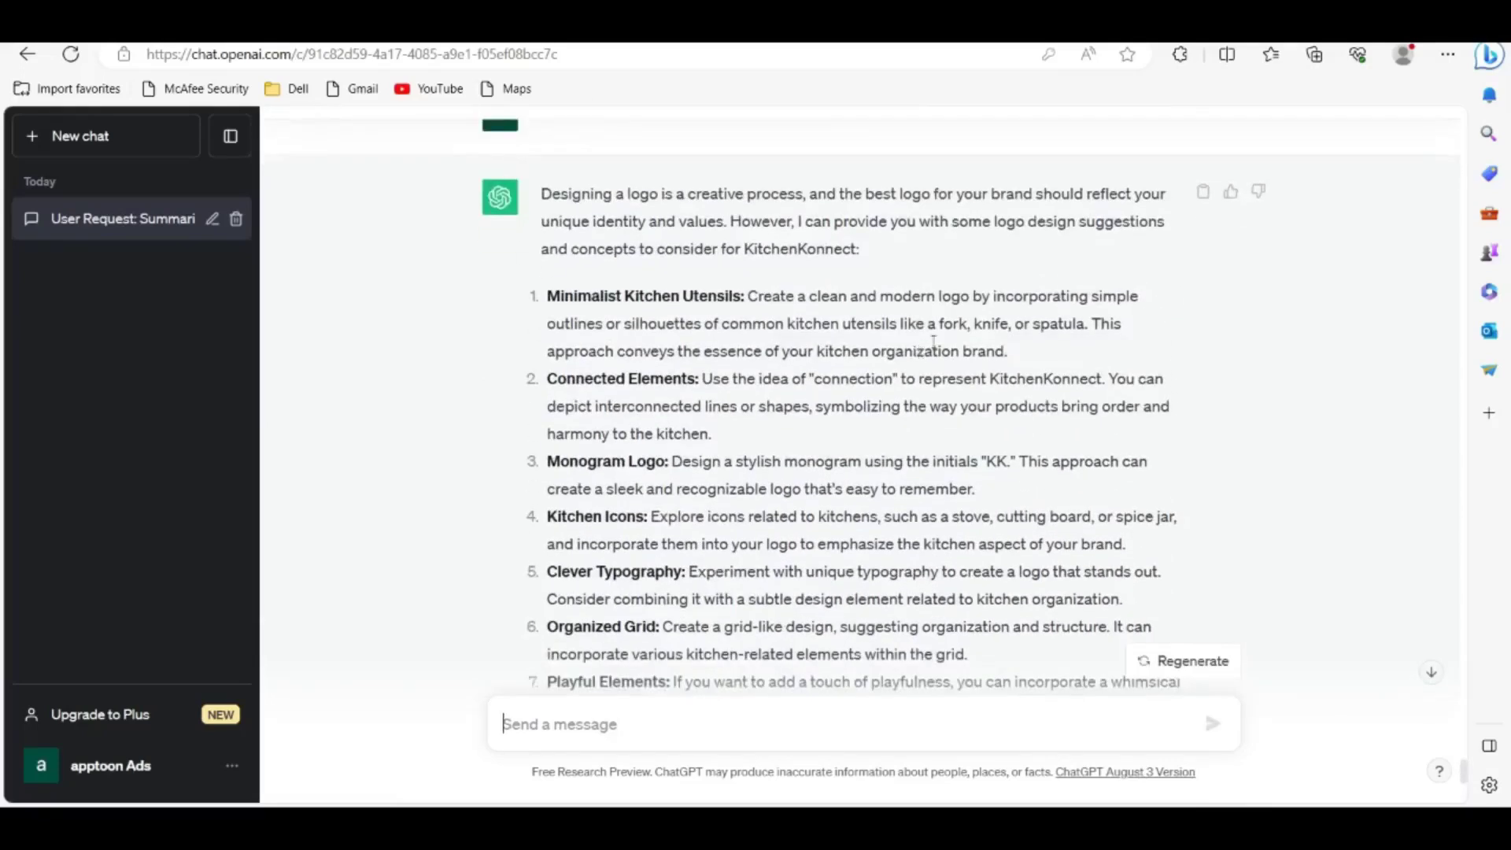
scroll(937, 332, "down", 3)
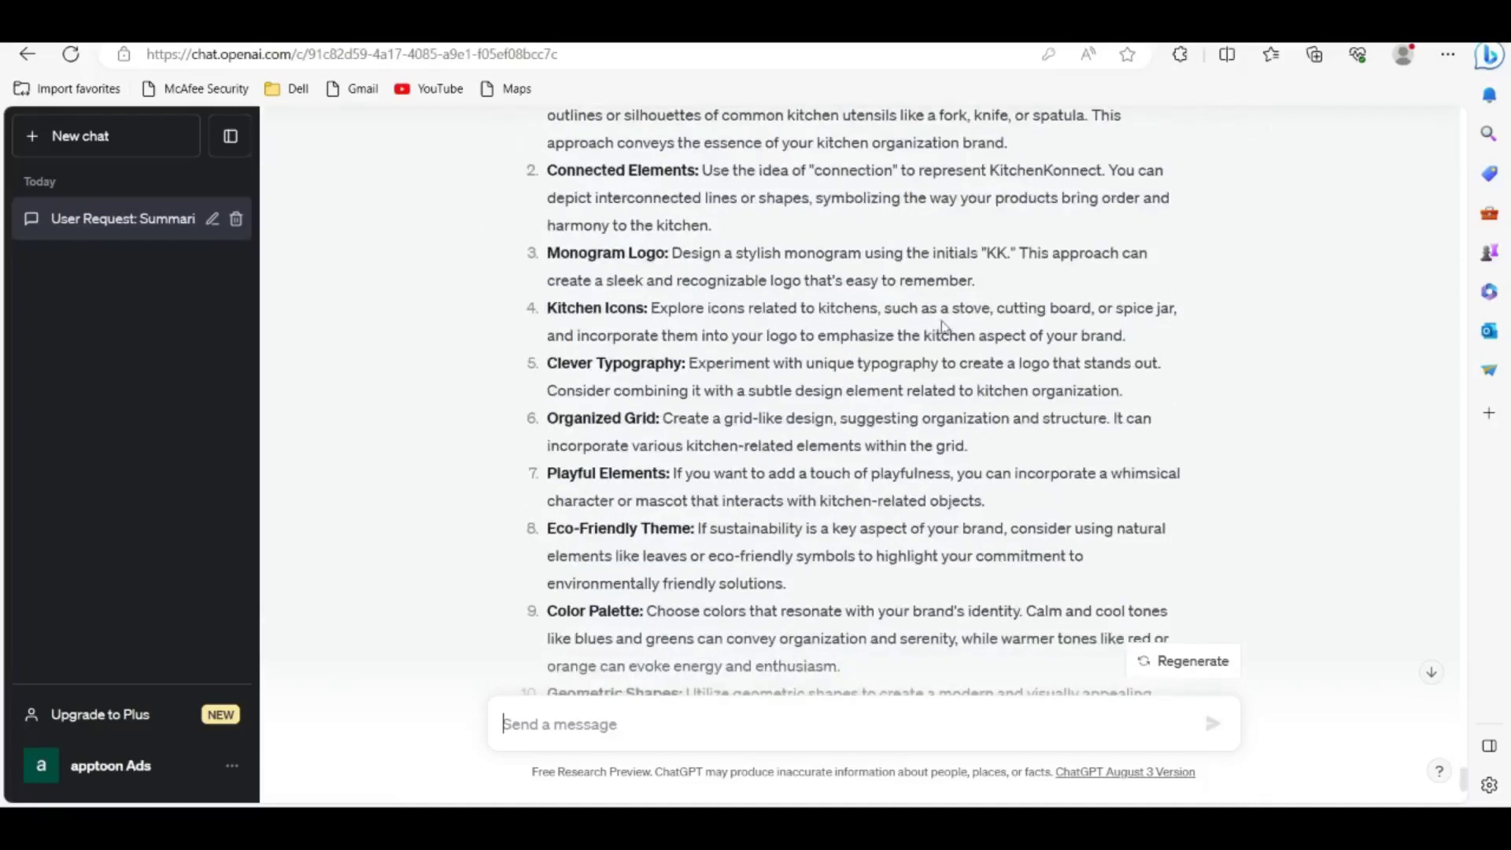
scroll(944, 331, "down", 3)
scroll(1185, 499, "down", 2)
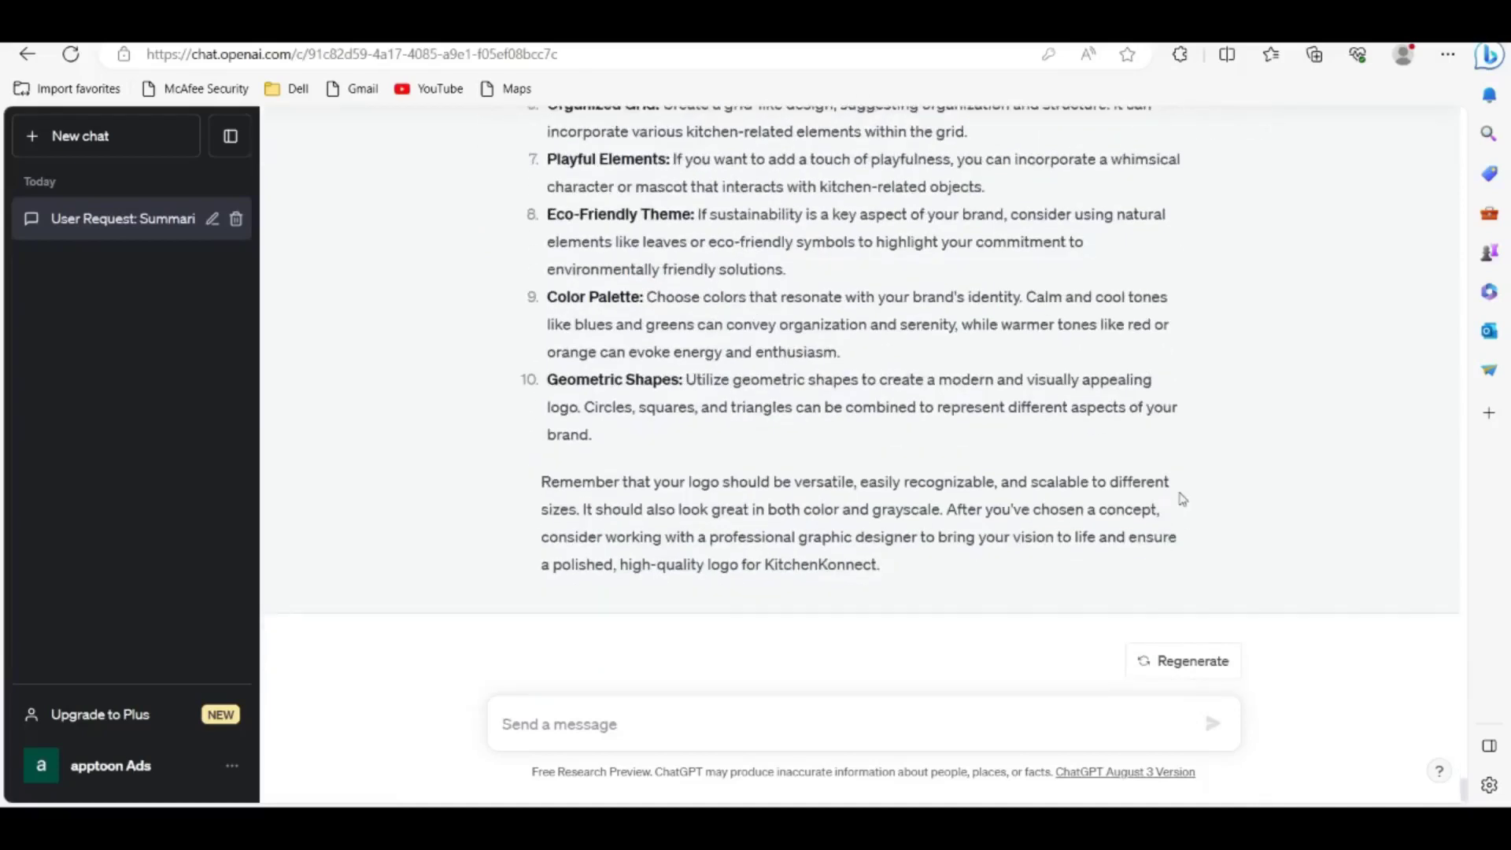
scroll(918, 344, "up", 5)
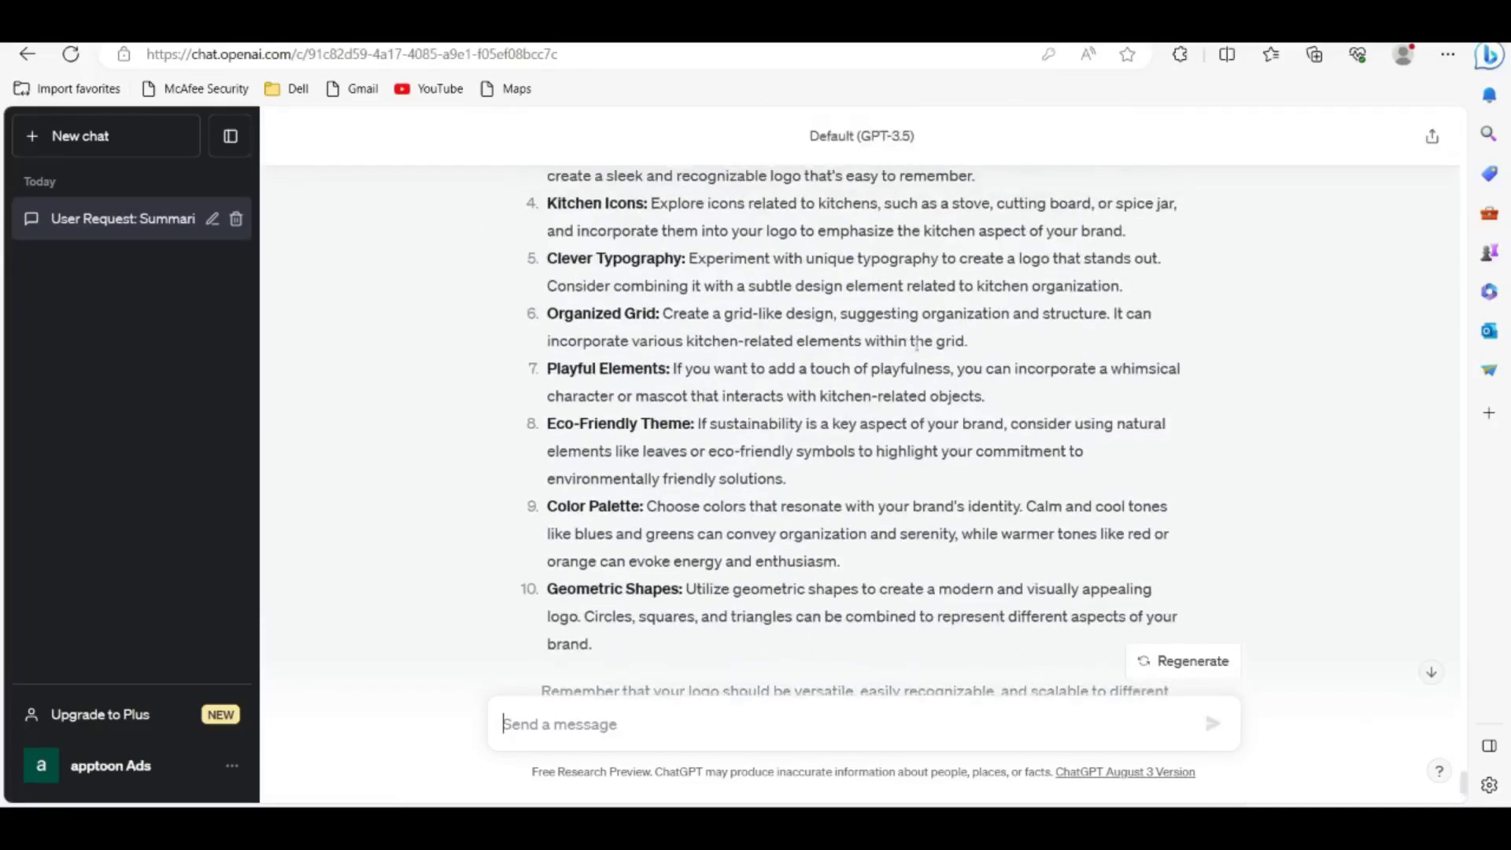
scroll(918, 344, "up", 2)
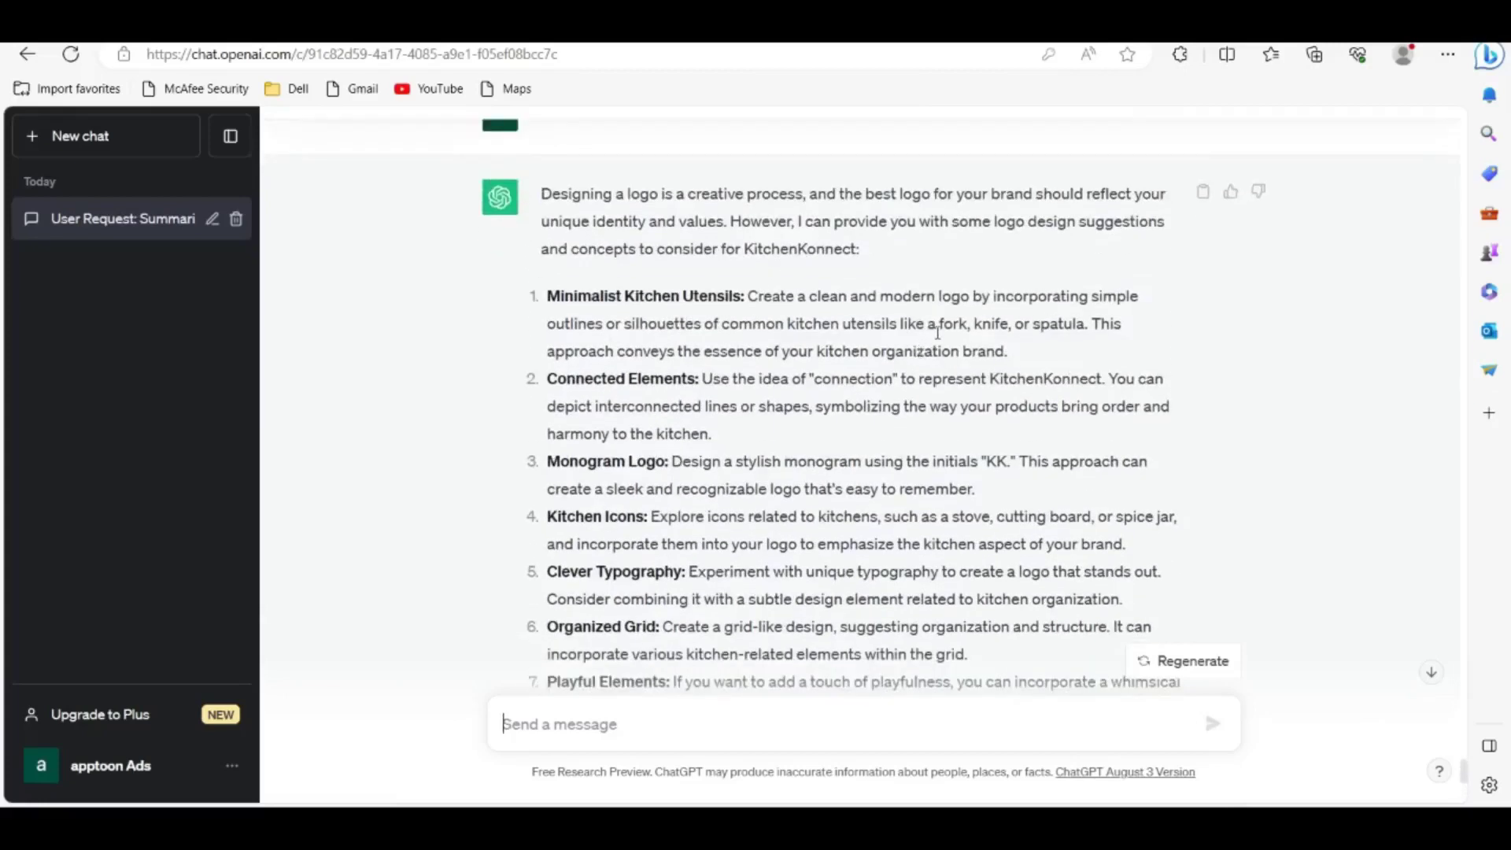
scroll(936, 331, "down", 3)
scroll(944, 329, "down", 3)
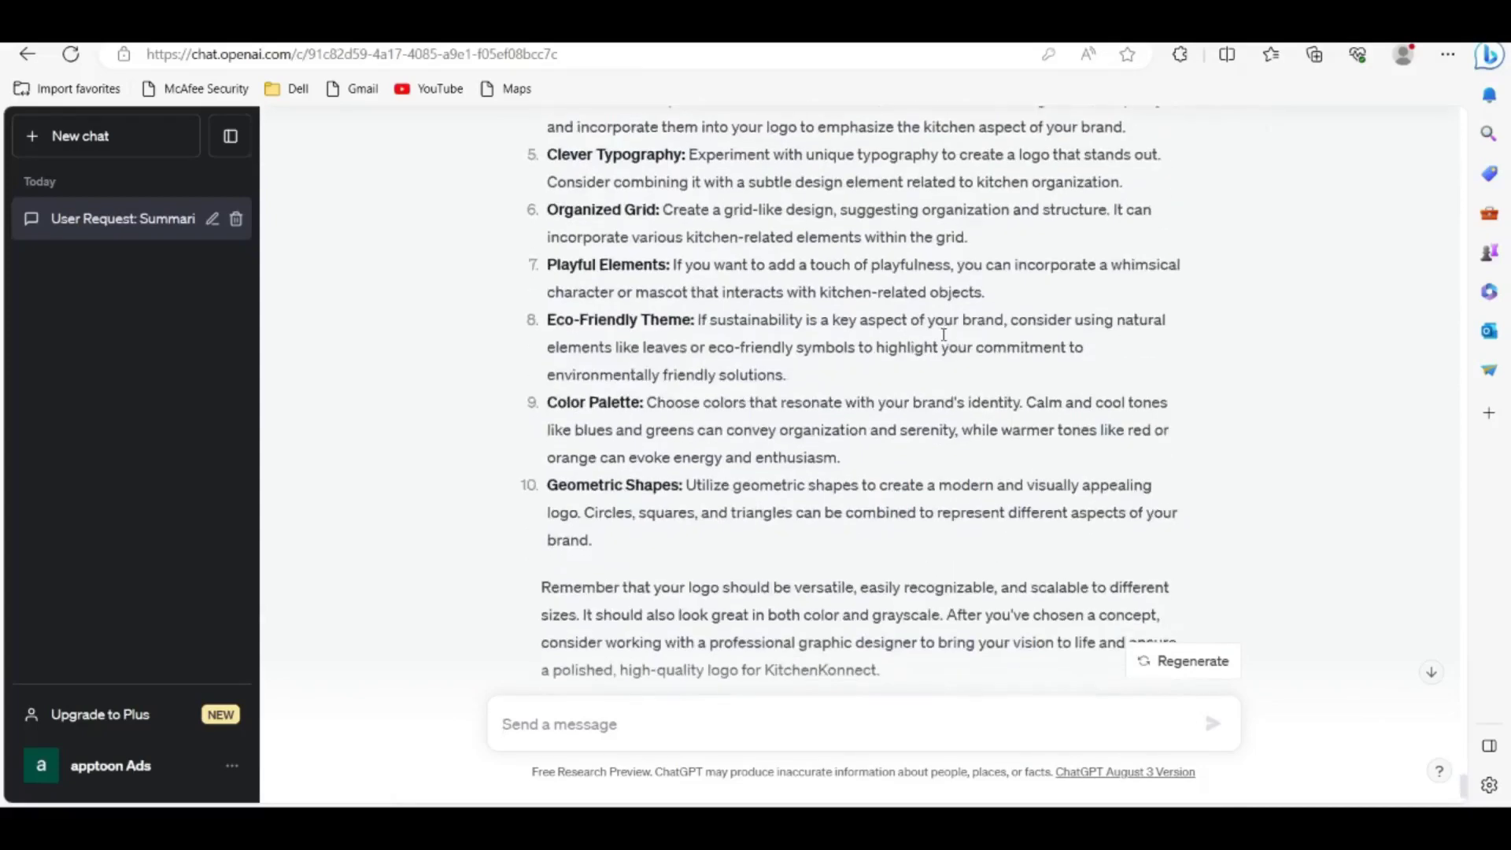
Step: Review the ten logo concepts again, from Minimalist Kitchen Utensils to Geometric Shapes, along with the closing note on versatility
scroll(1173, 557, "down", 2)
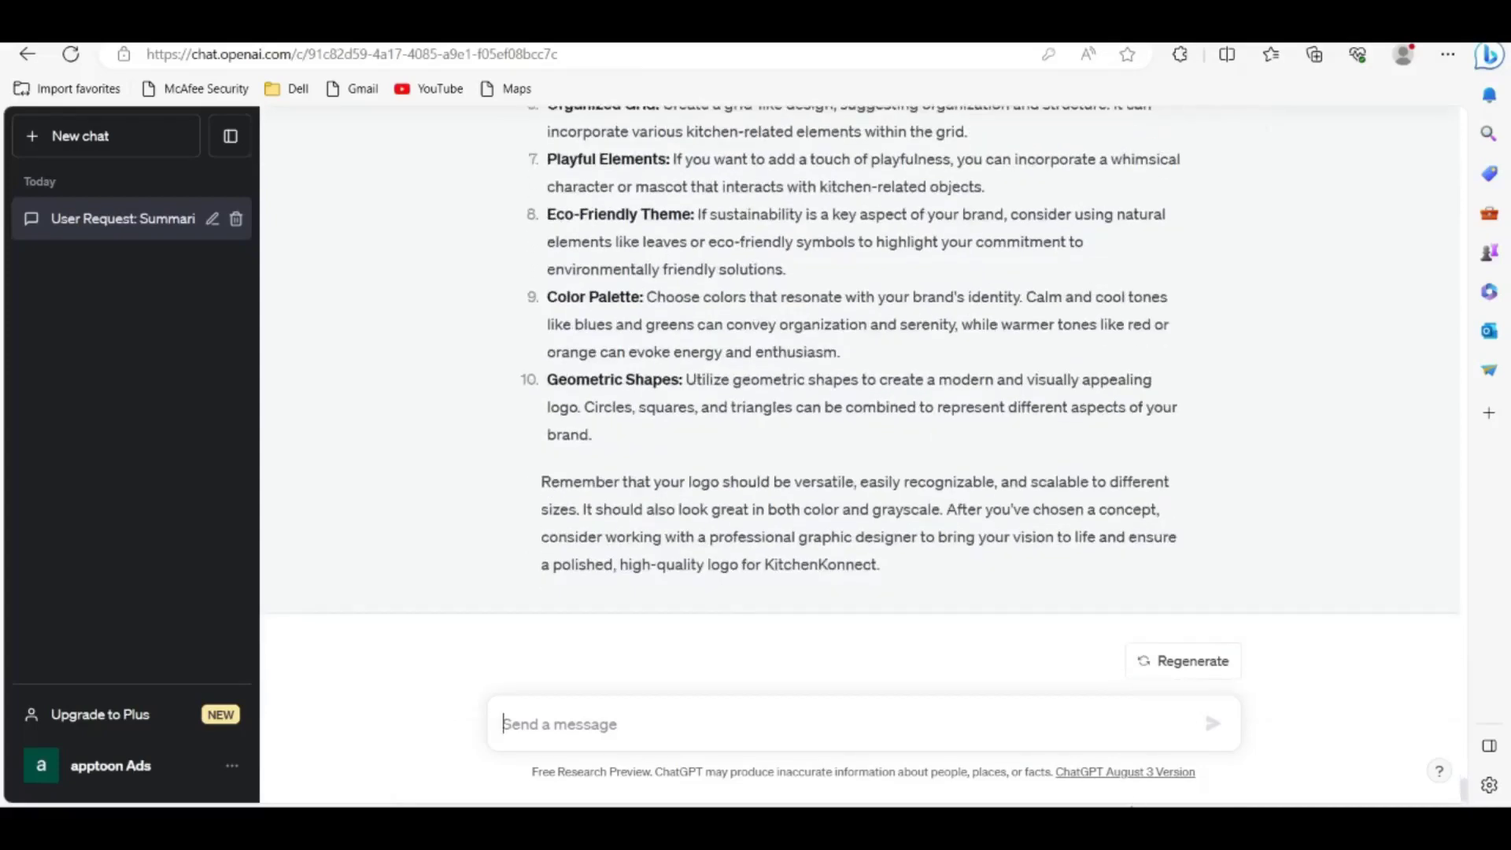
scroll(918, 344, "up", 5)
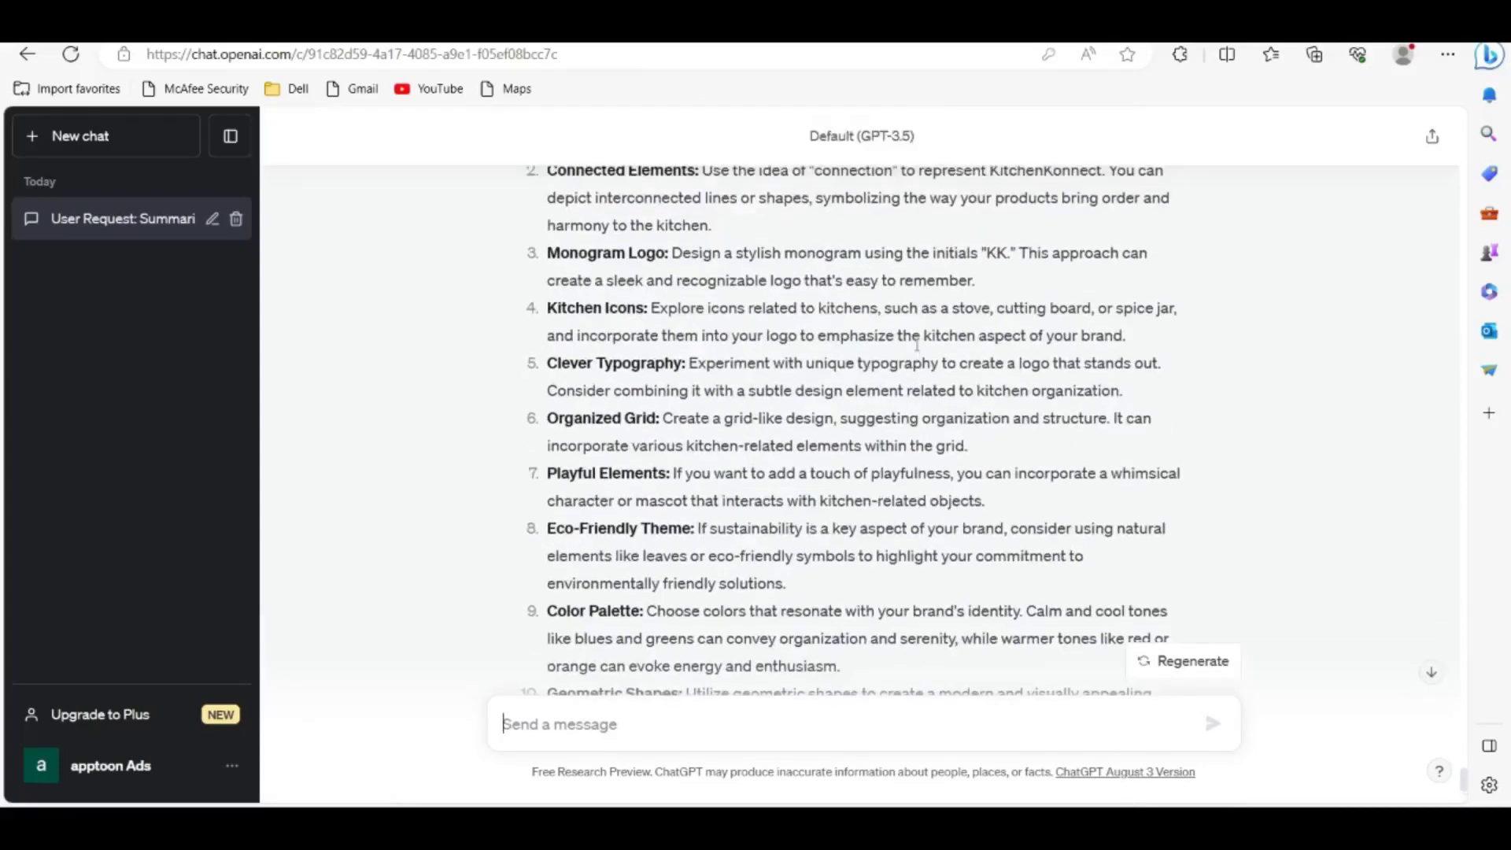
scroll(918, 344, "up", 2)
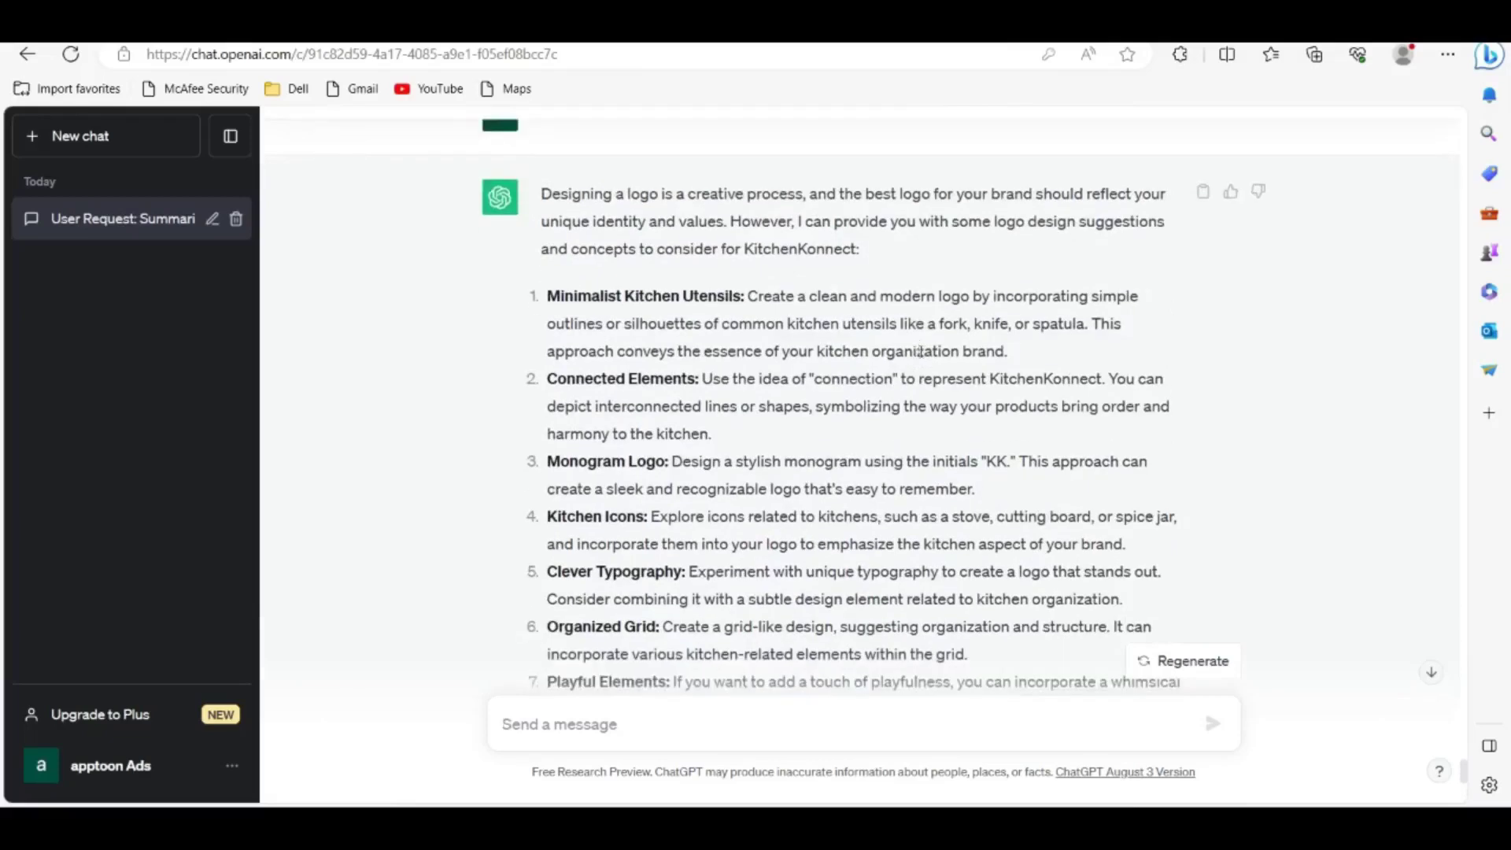
scroll(941, 330, "down", 3)
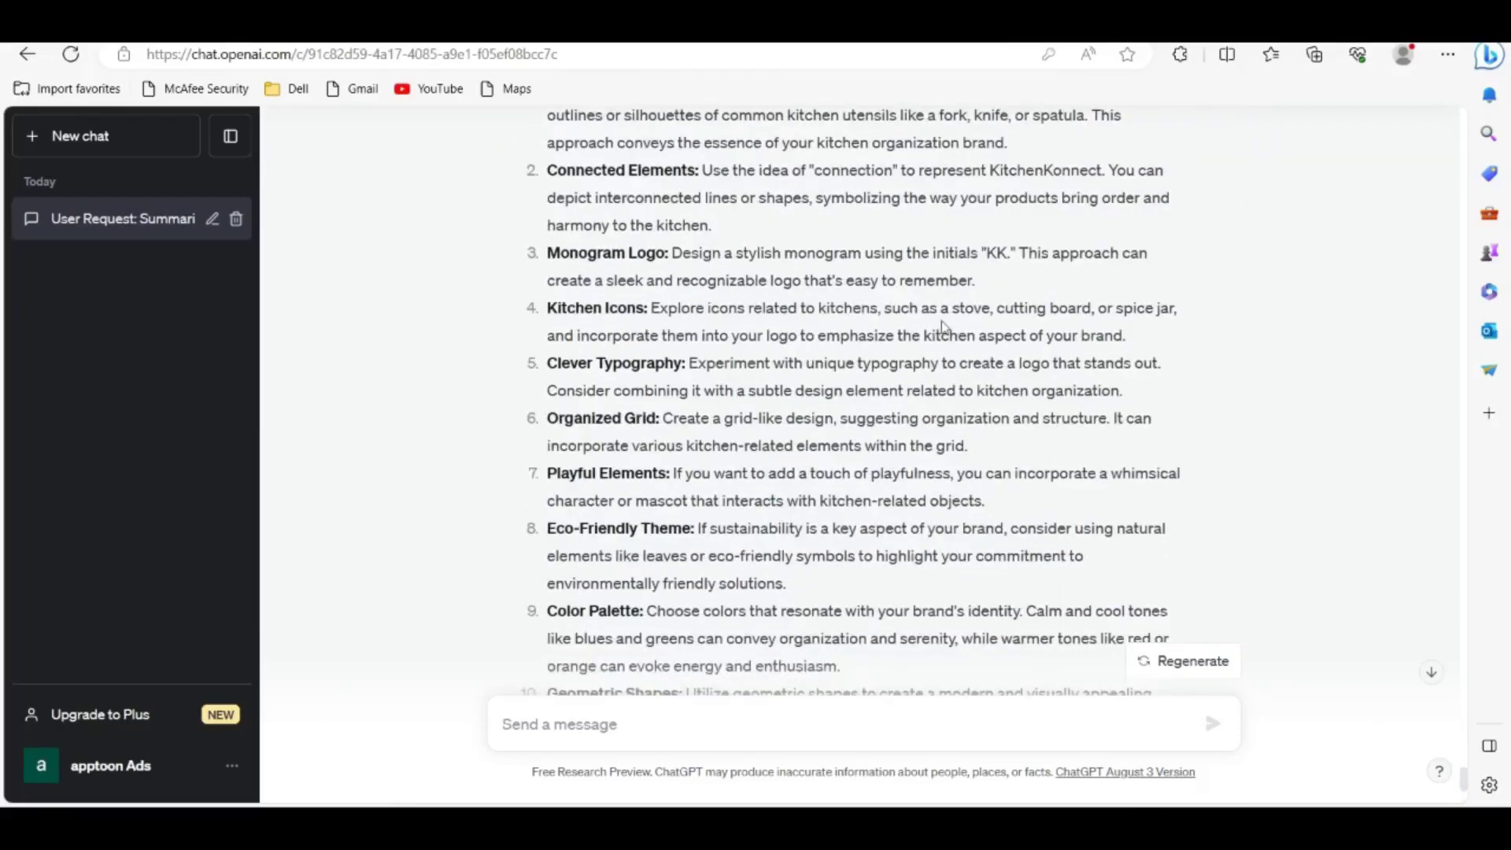
scroll(943, 329, "down", 5)
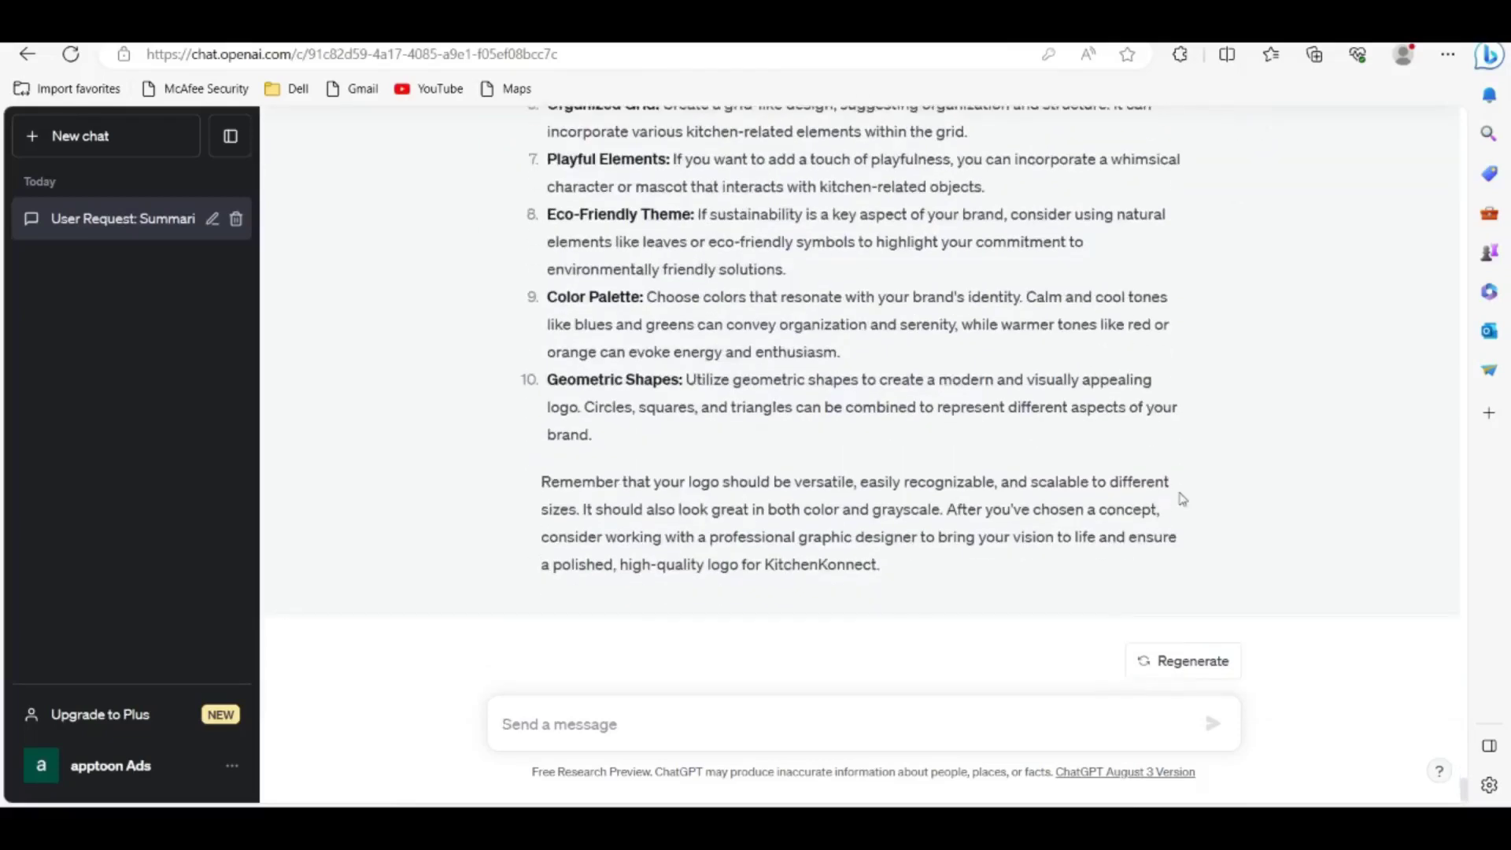
scroll(918, 344, "up", 5)
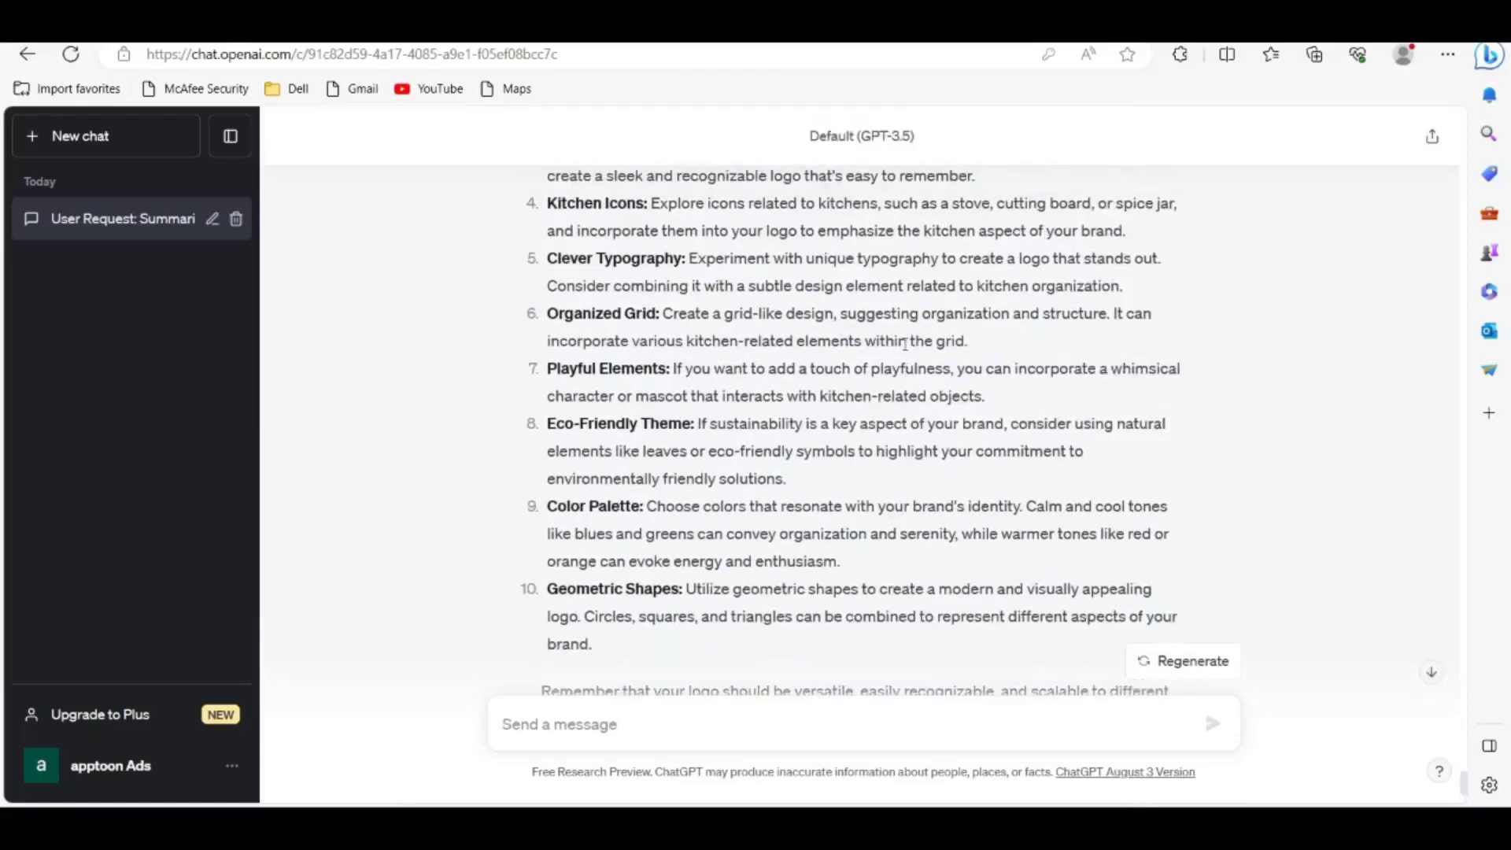
scroll(918, 347, "up", 2)
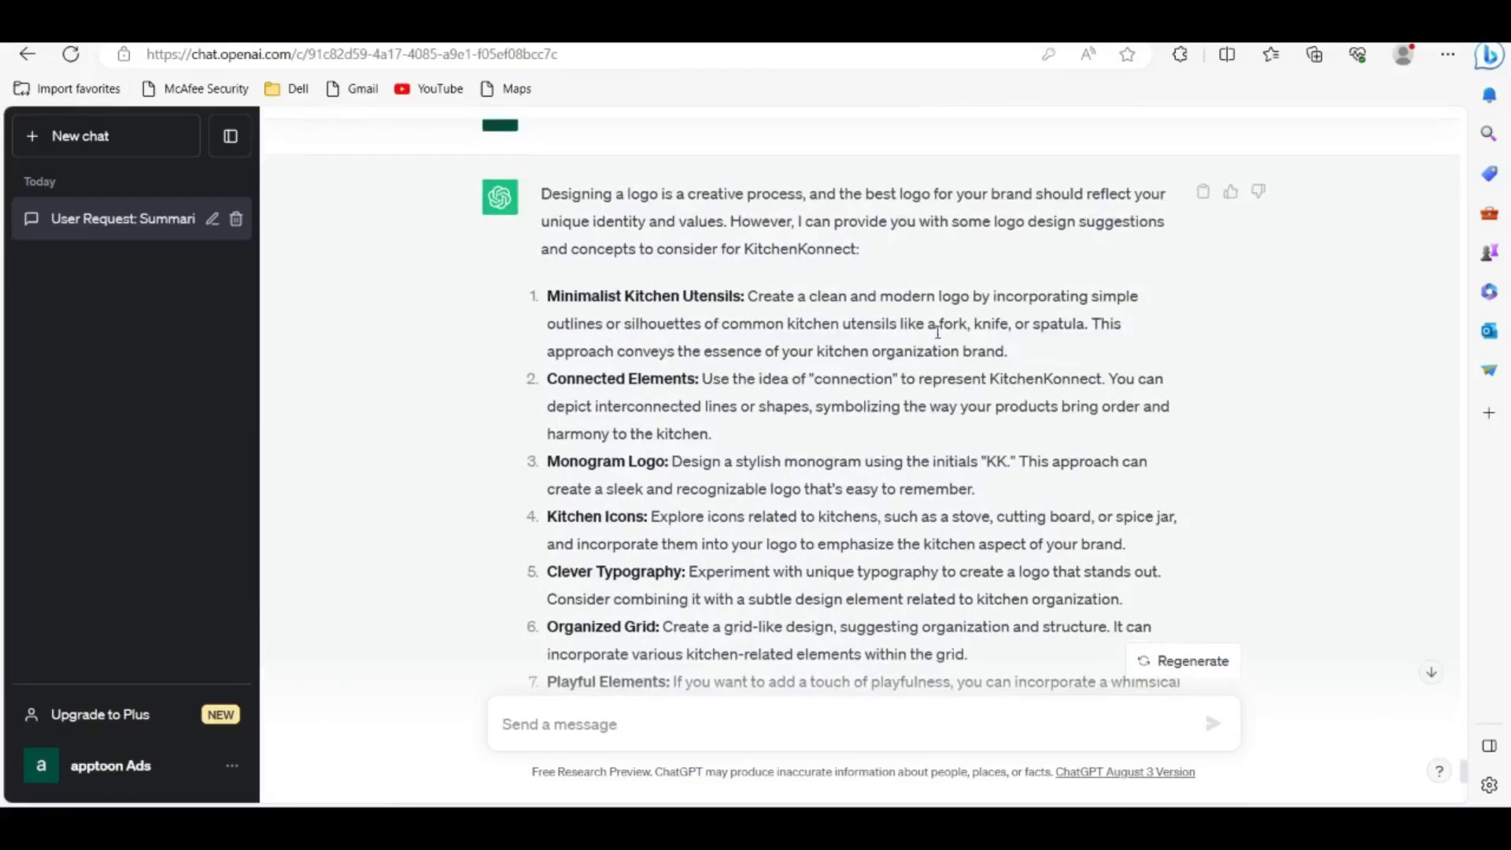
scroll(938, 330, "down", 5)
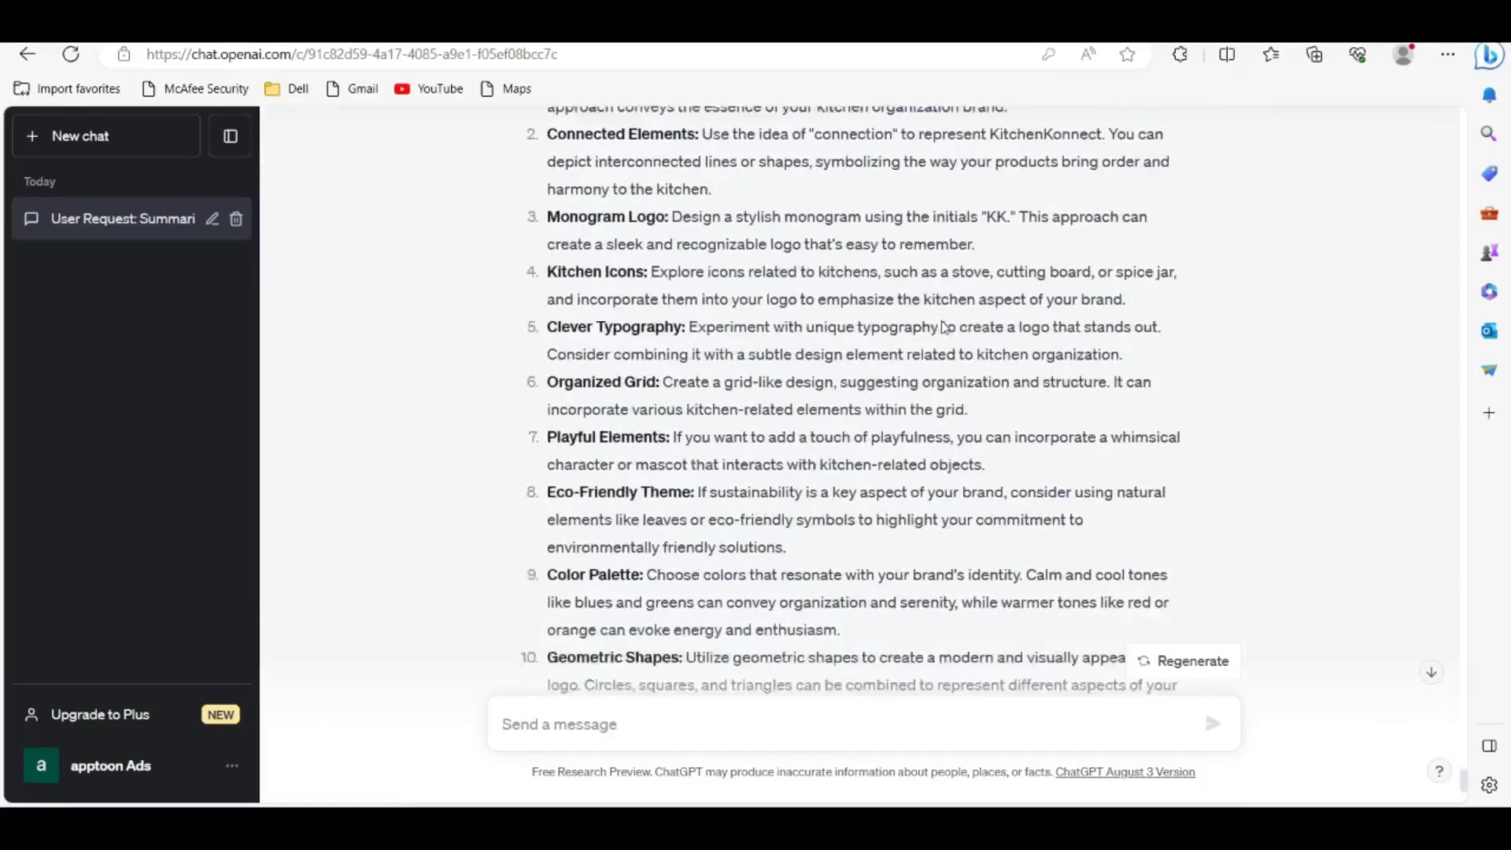
scroll(1181, 499, "down", 2)
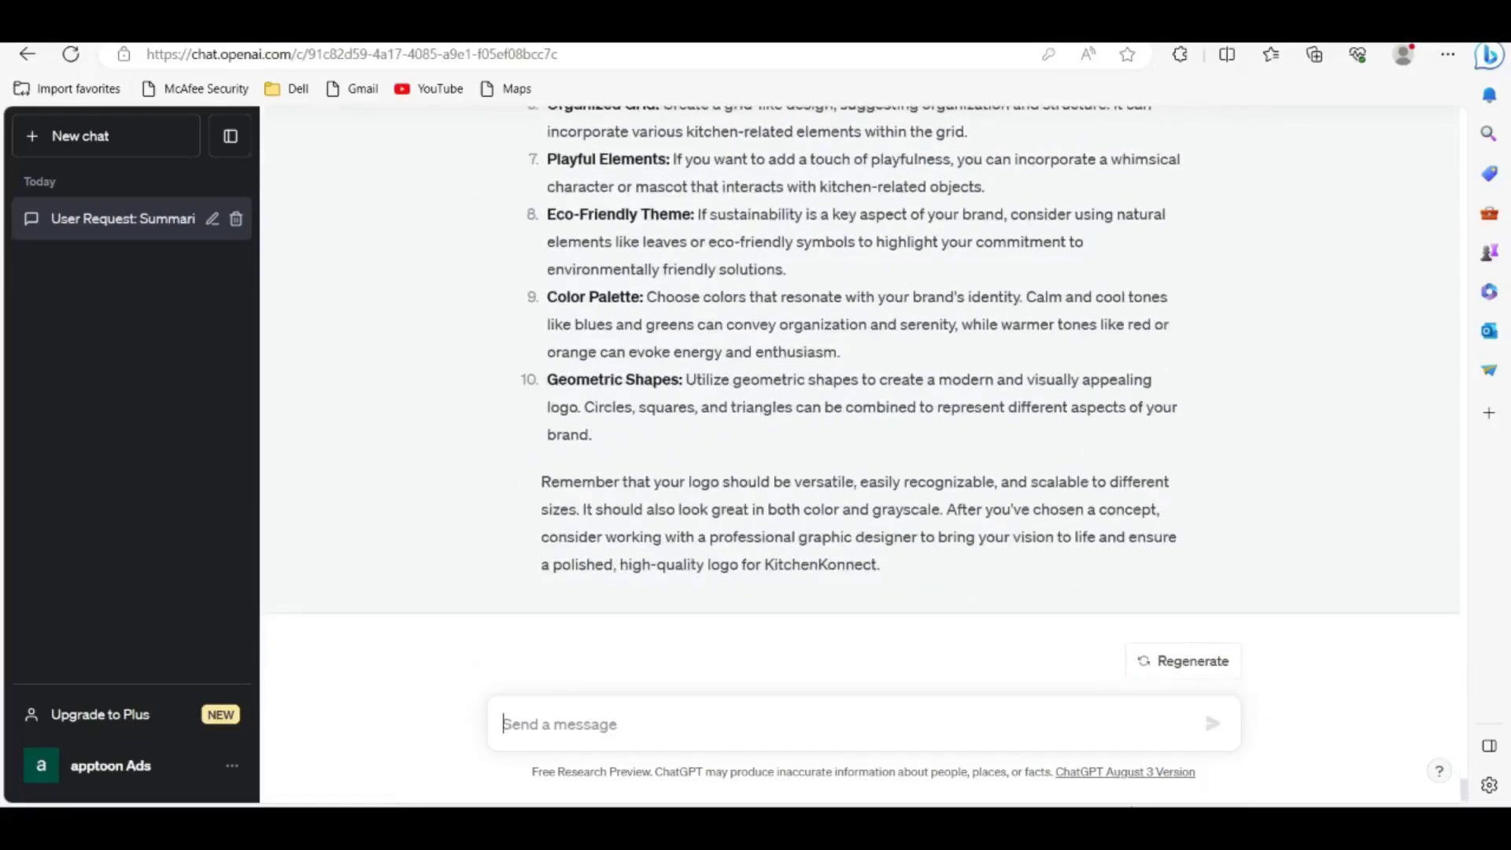
scroll(918, 344, "up", 5)
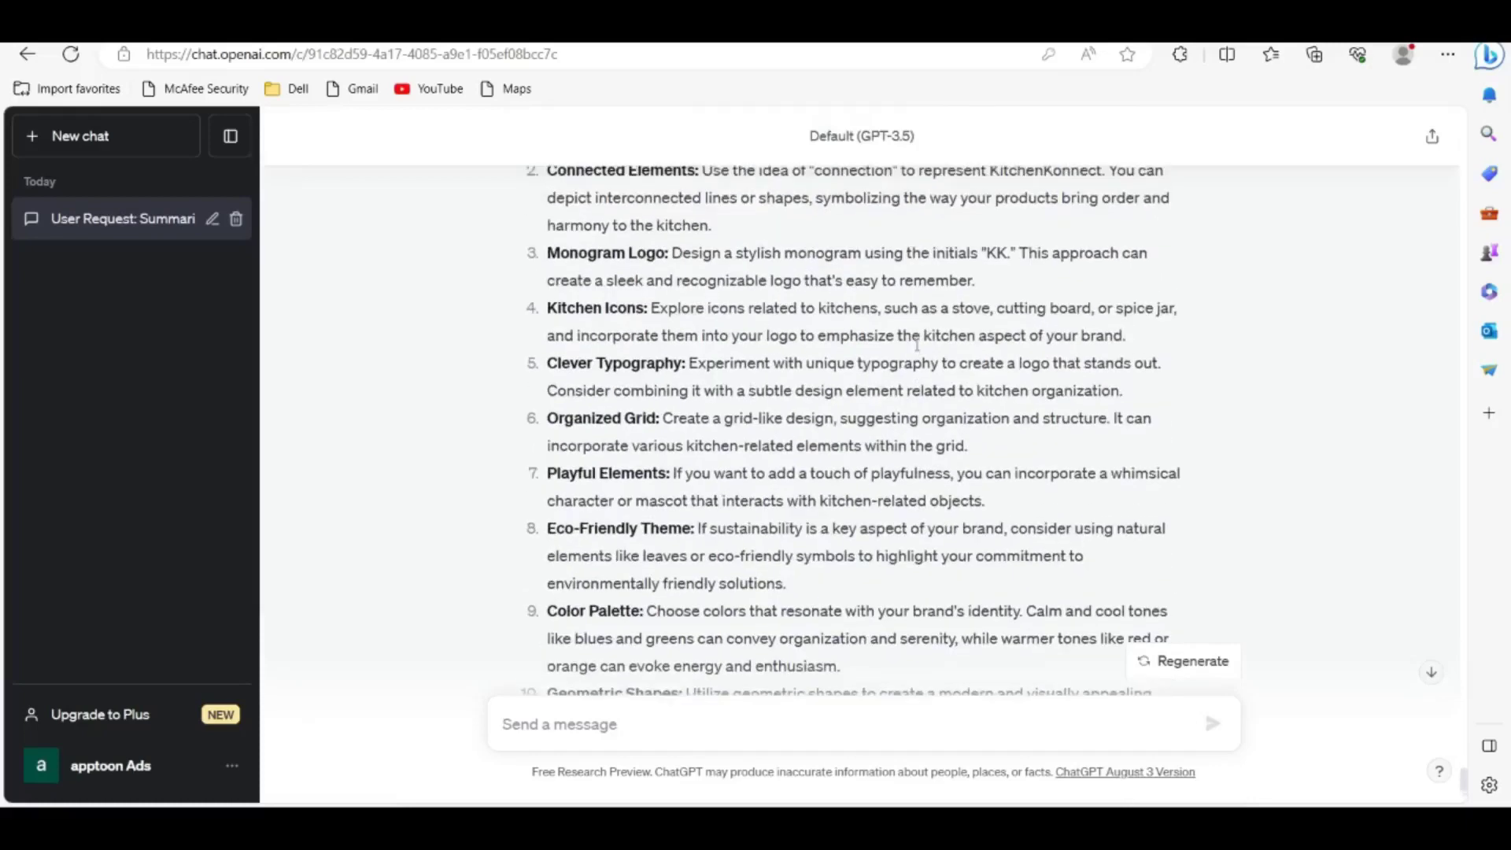
scroll(917, 344, "up", 2)
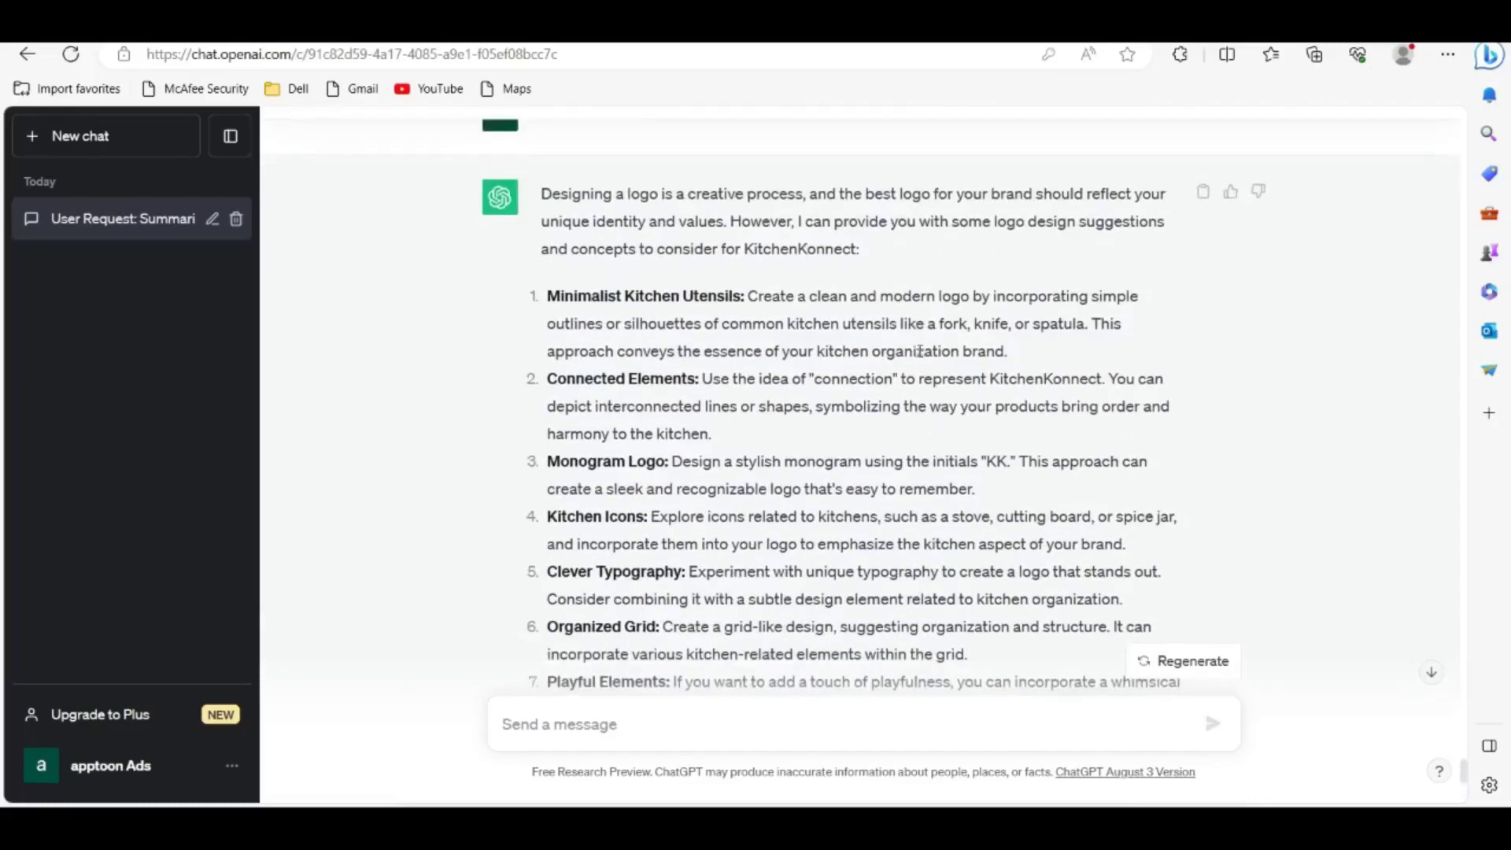
scroll(937, 332, "down", 3)
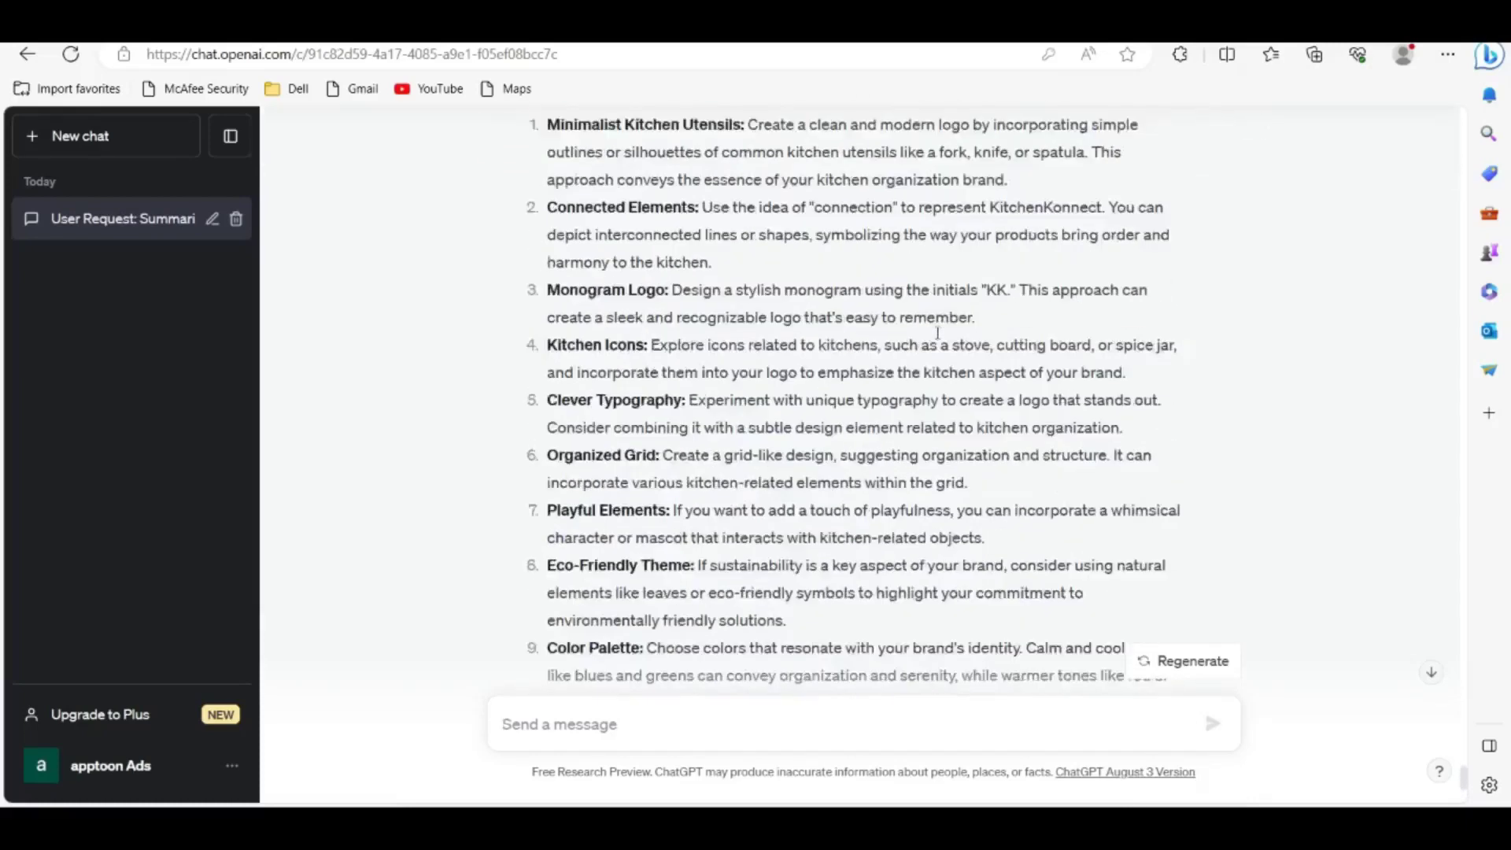
scroll(943, 326, "down", 4)
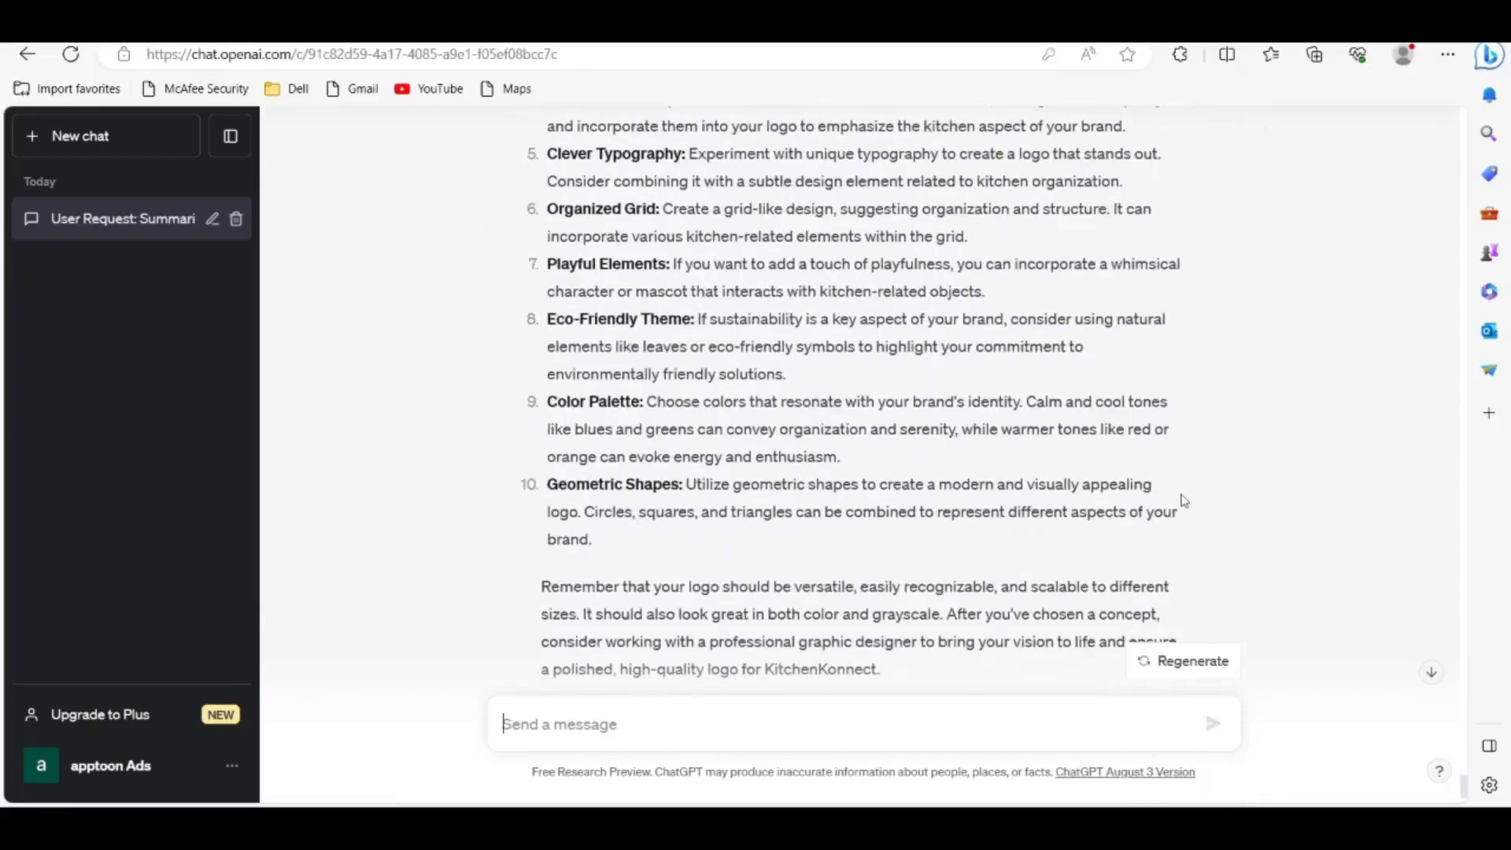
scroll(1185, 500, "down", 1)
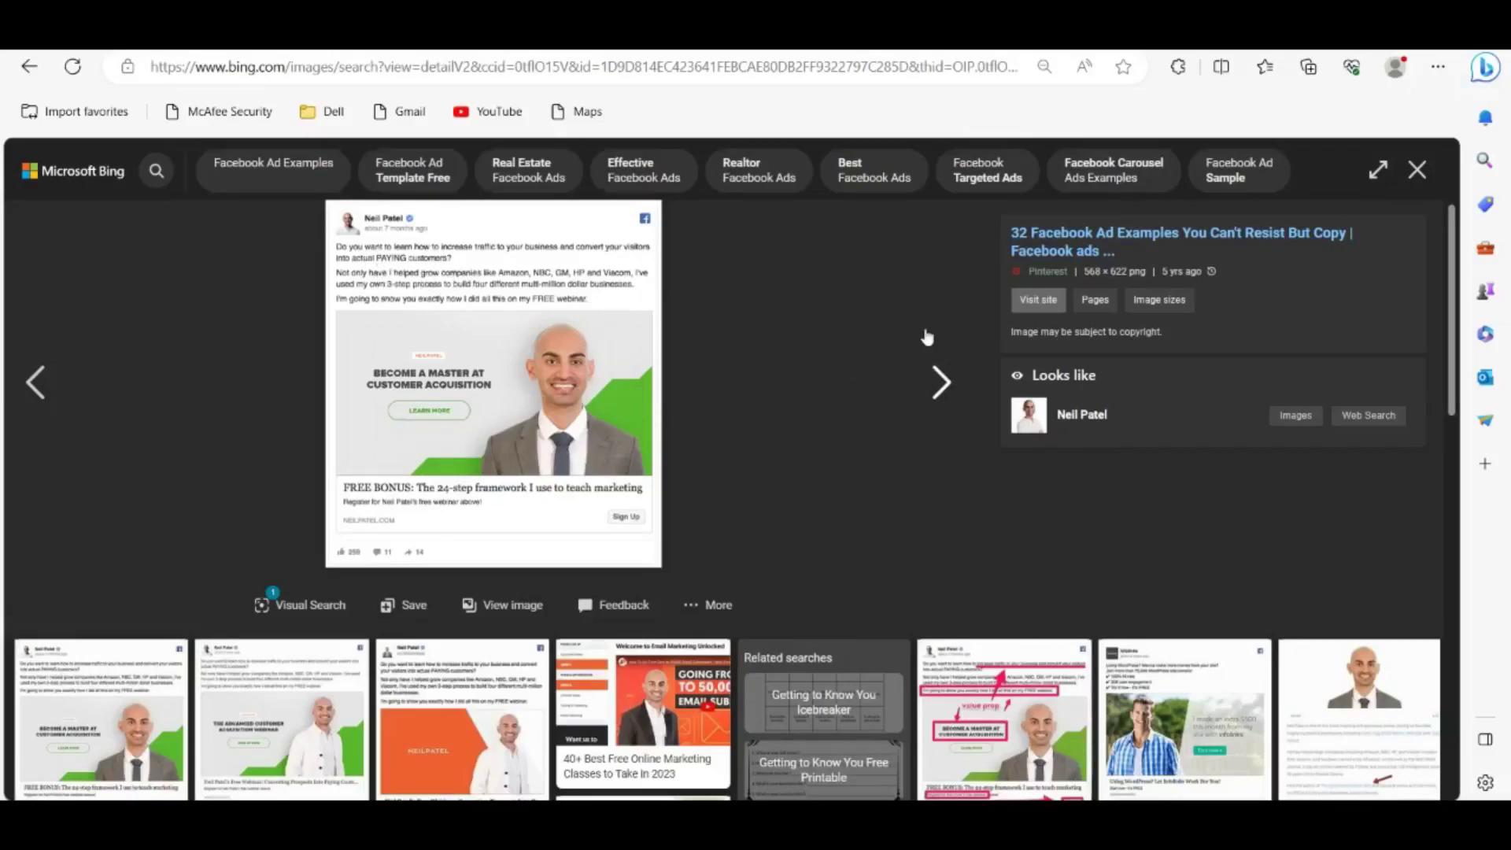
Step: Copy the product name "Drawer Dividers Organizer 4 Pack" from the landing page heading in the ChatGPT conversation
left_click(433, 760)
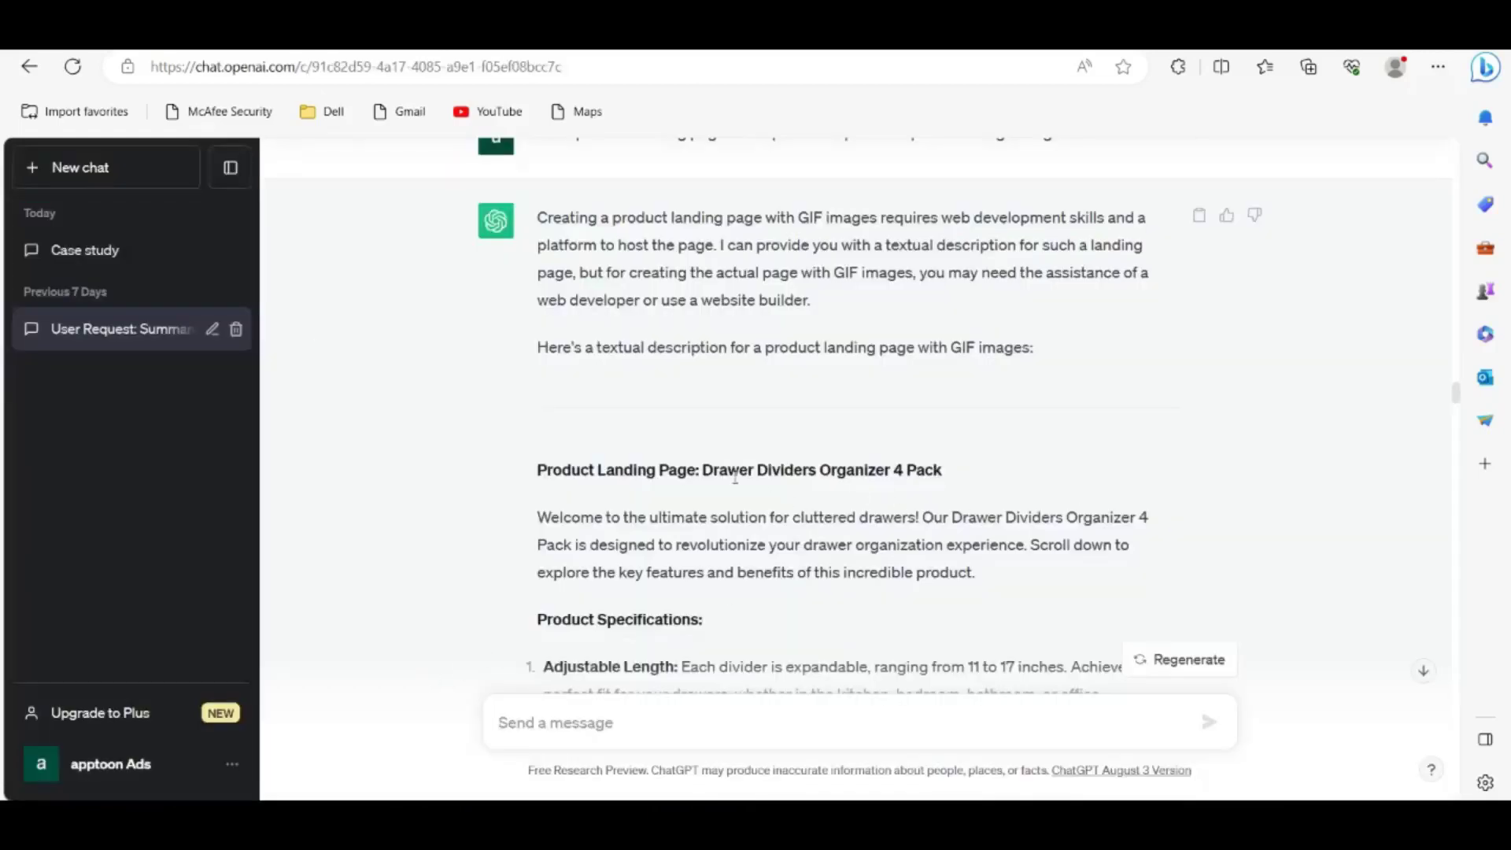
left_click_drag(703, 469, 943, 470)
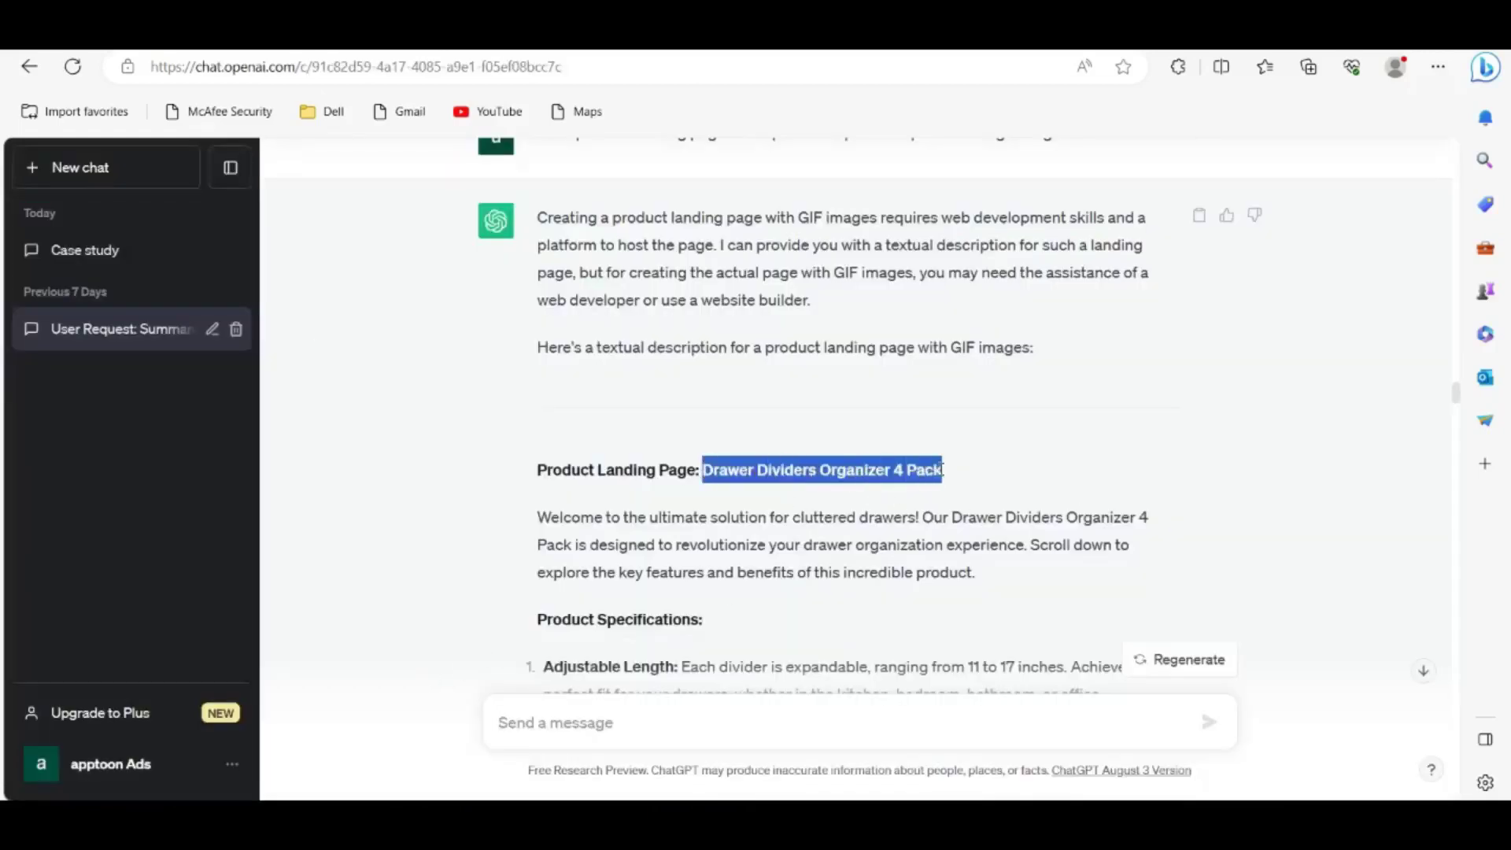
right_click(944, 471)
left_click(1011, 132)
Step: Ask ChatGPT "Need fb primary text ad copy for Drawer Dividers Organizer 4 Pack", pasting in the copied product name
left_click(551, 732)
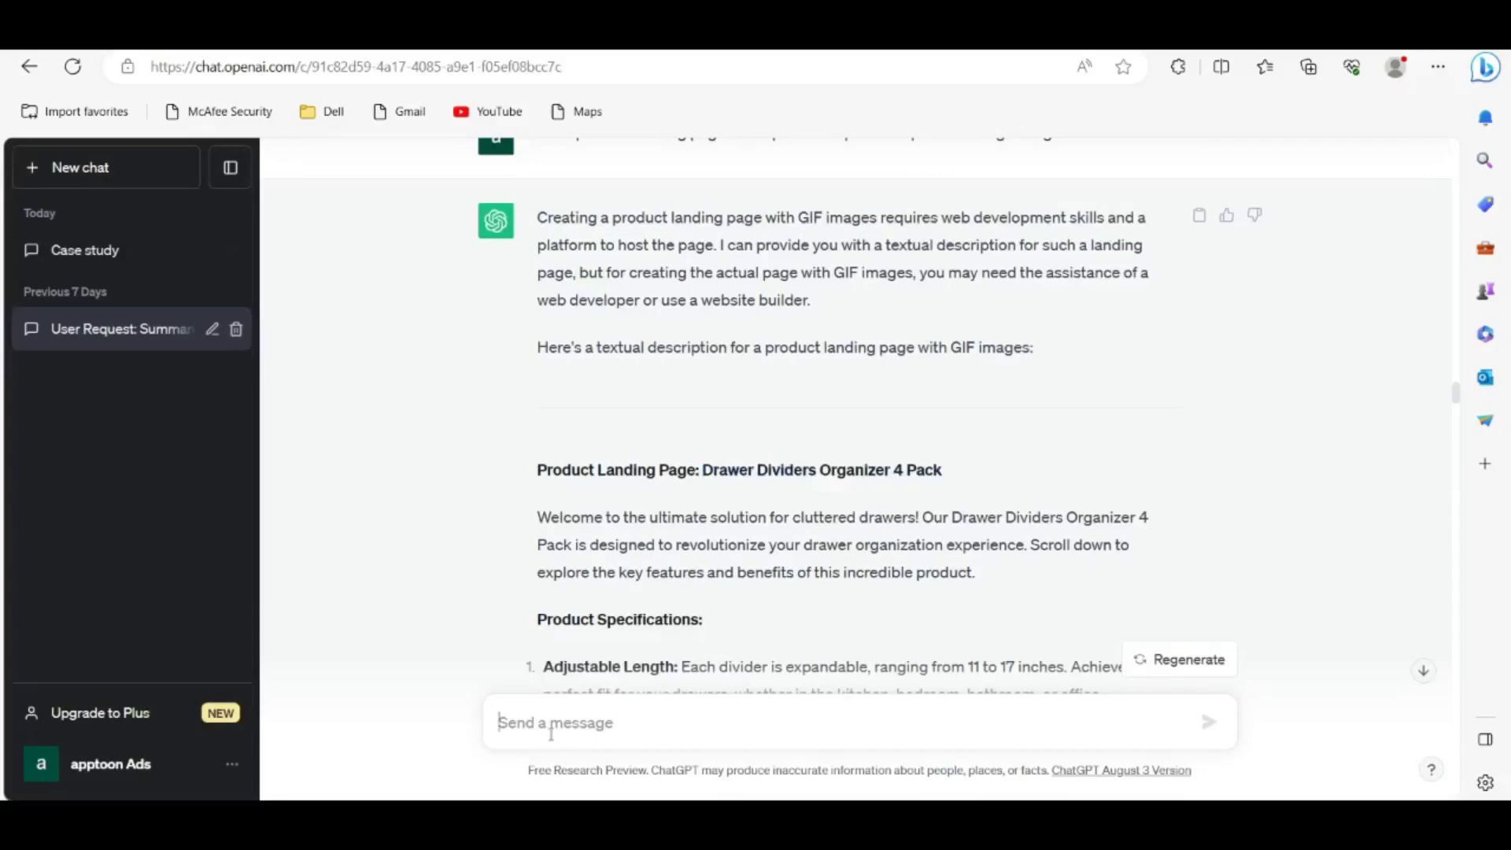
type("Need f")
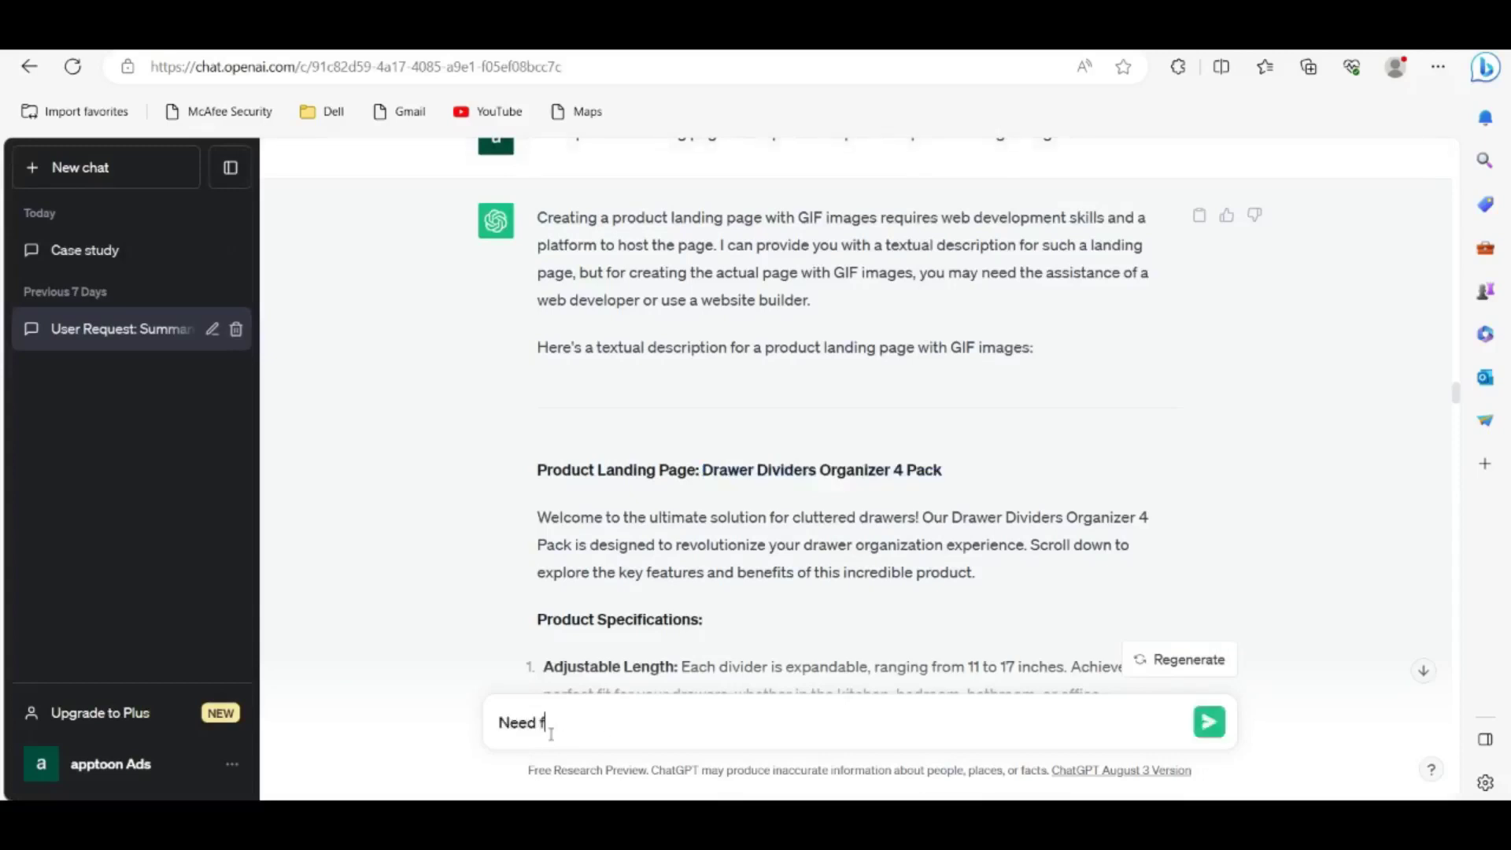
type("b primary text ad copy for")
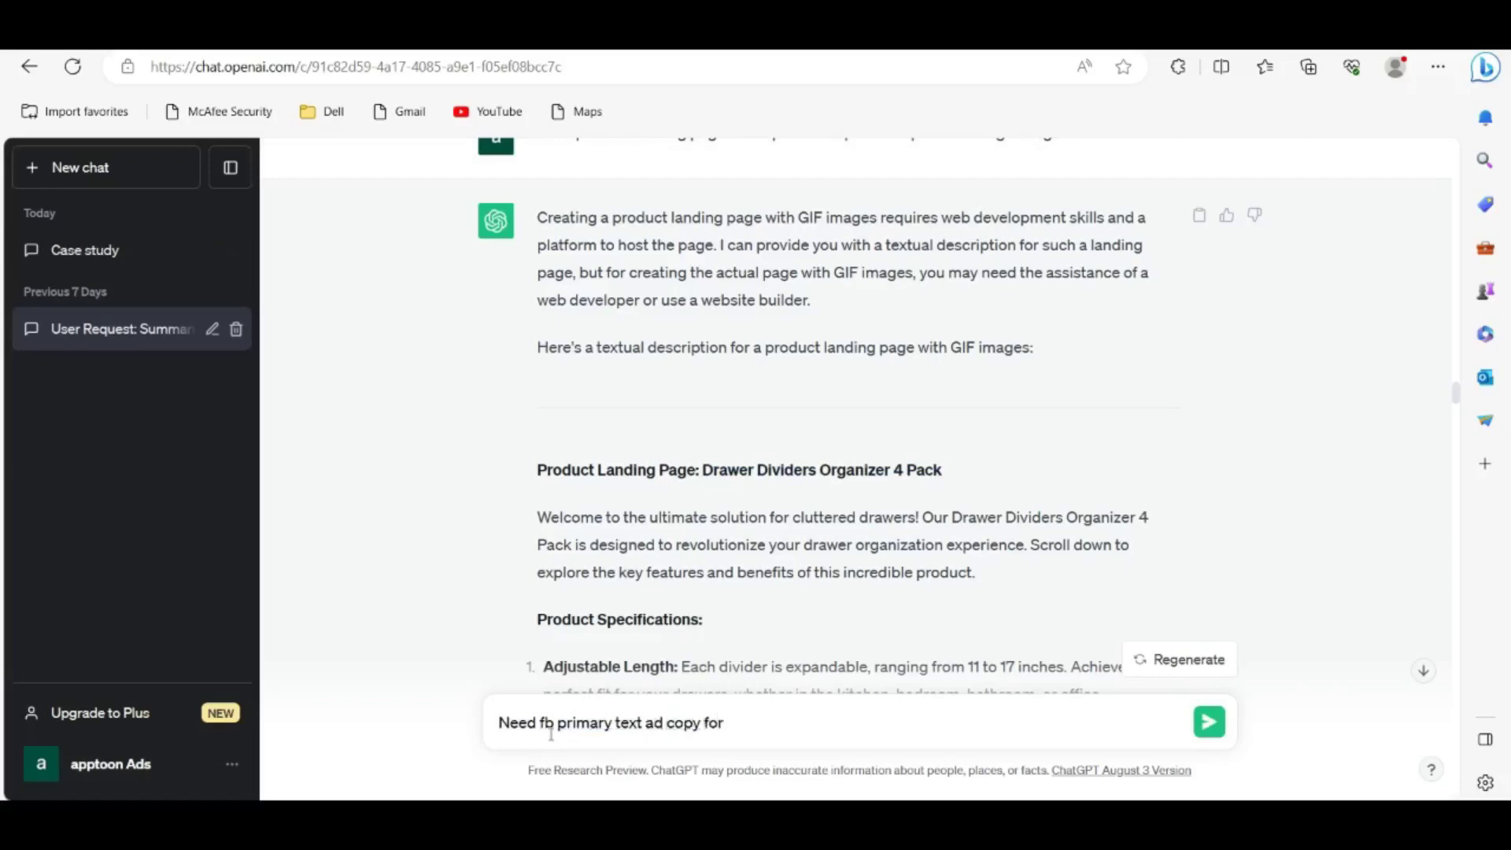
key("ctrl+v")
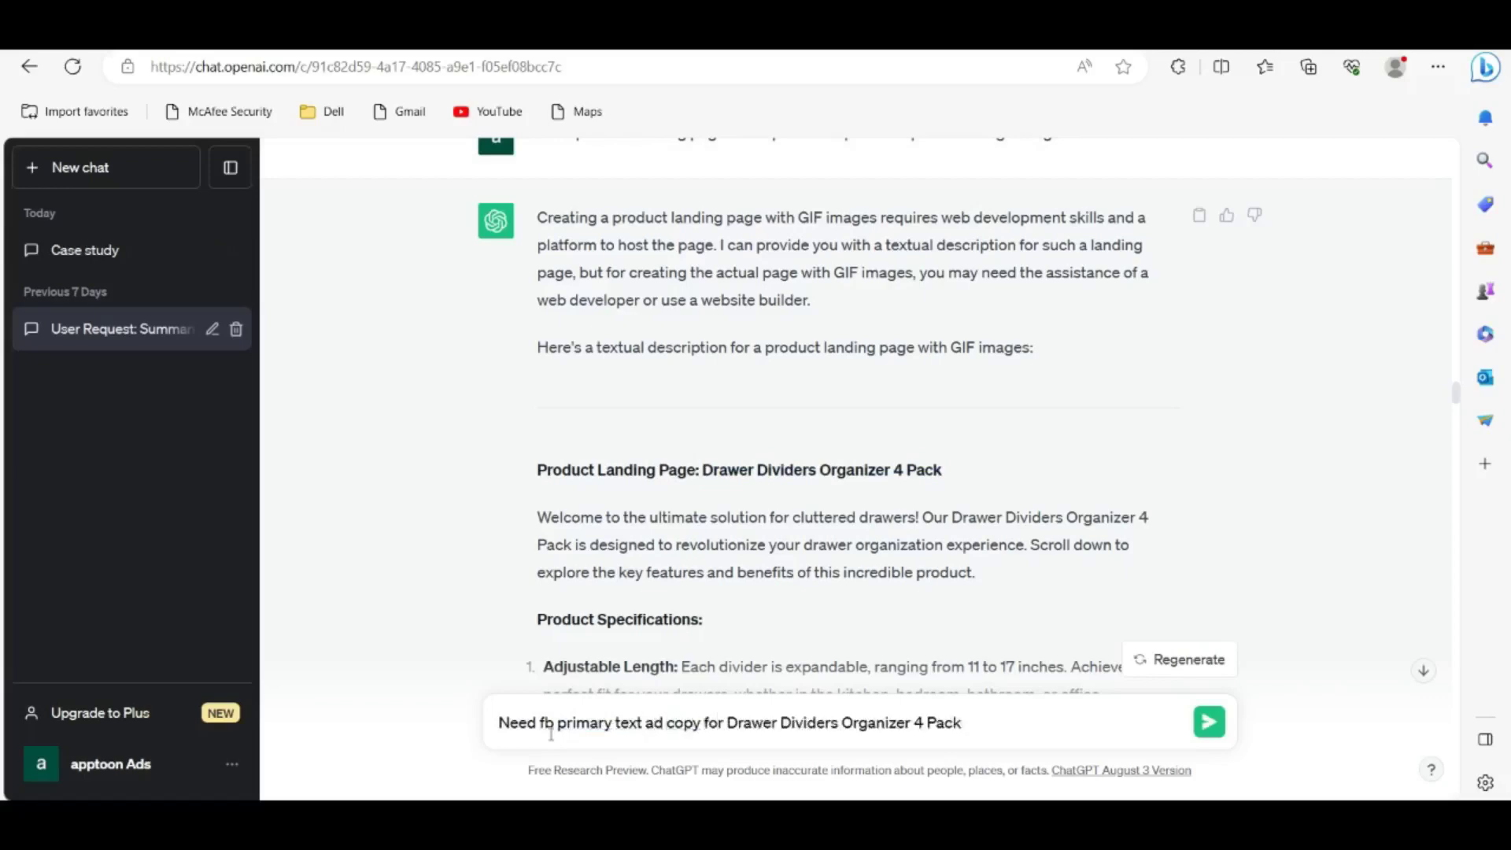
key("Return")
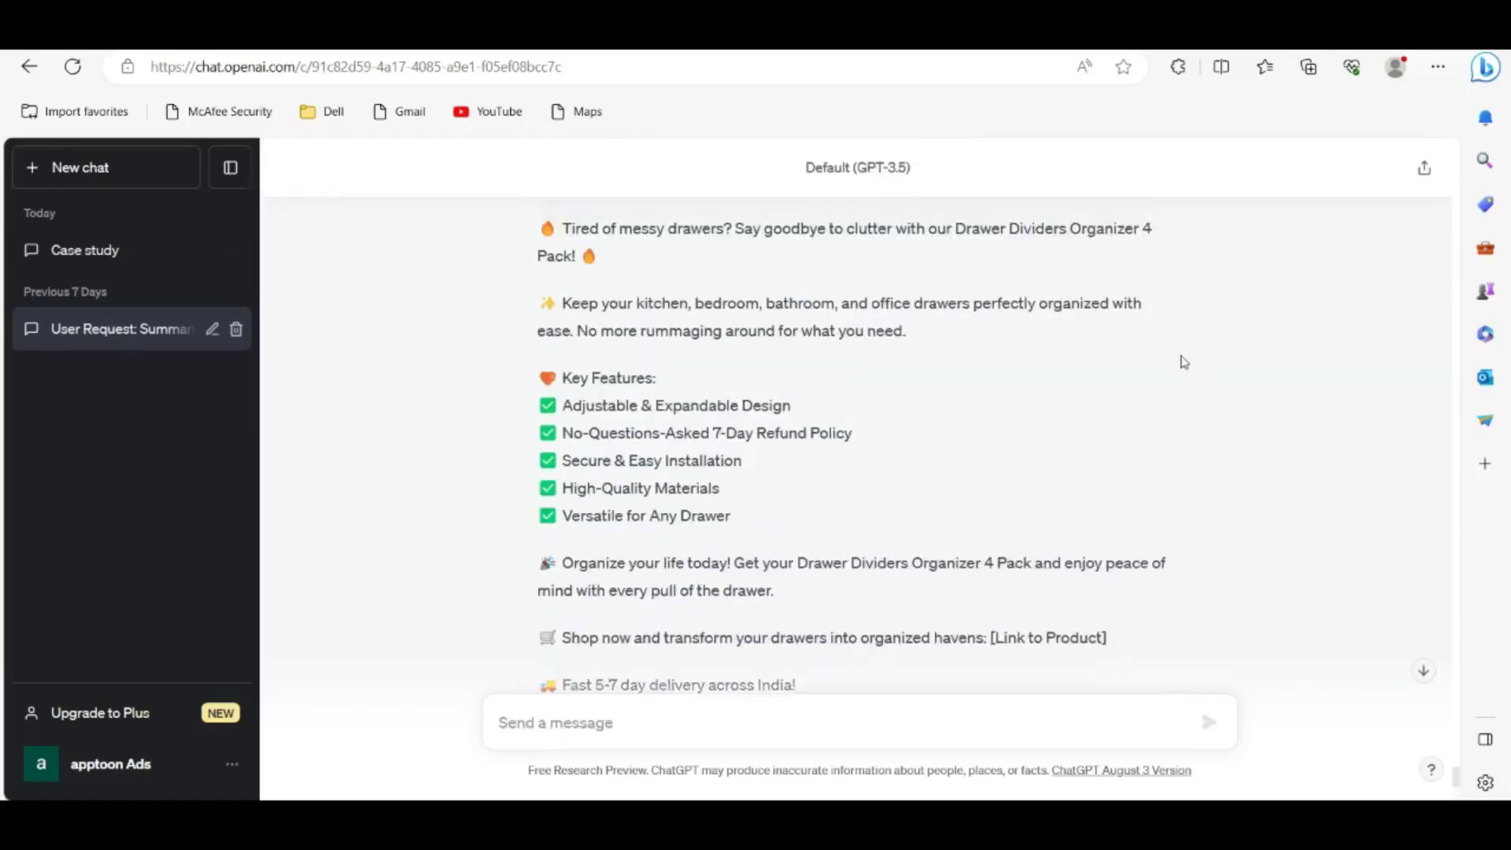
Step: Read through the generated Facebook ad copy, from the opening hook and key features to the hashtags and customization advice
scroll(1185, 363, "down", 1)
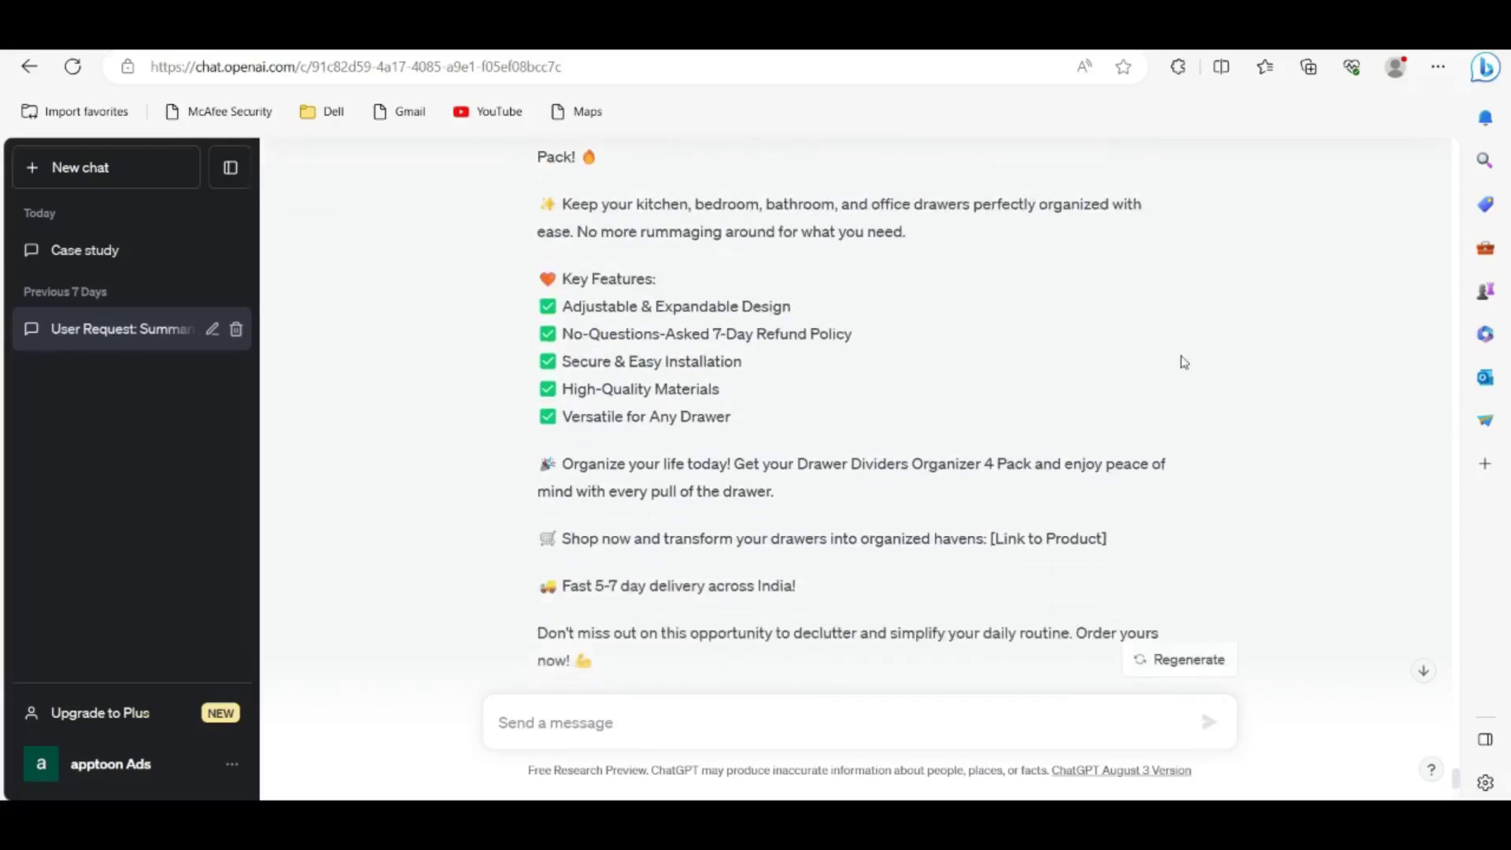
scroll(1185, 363, "down", 2)
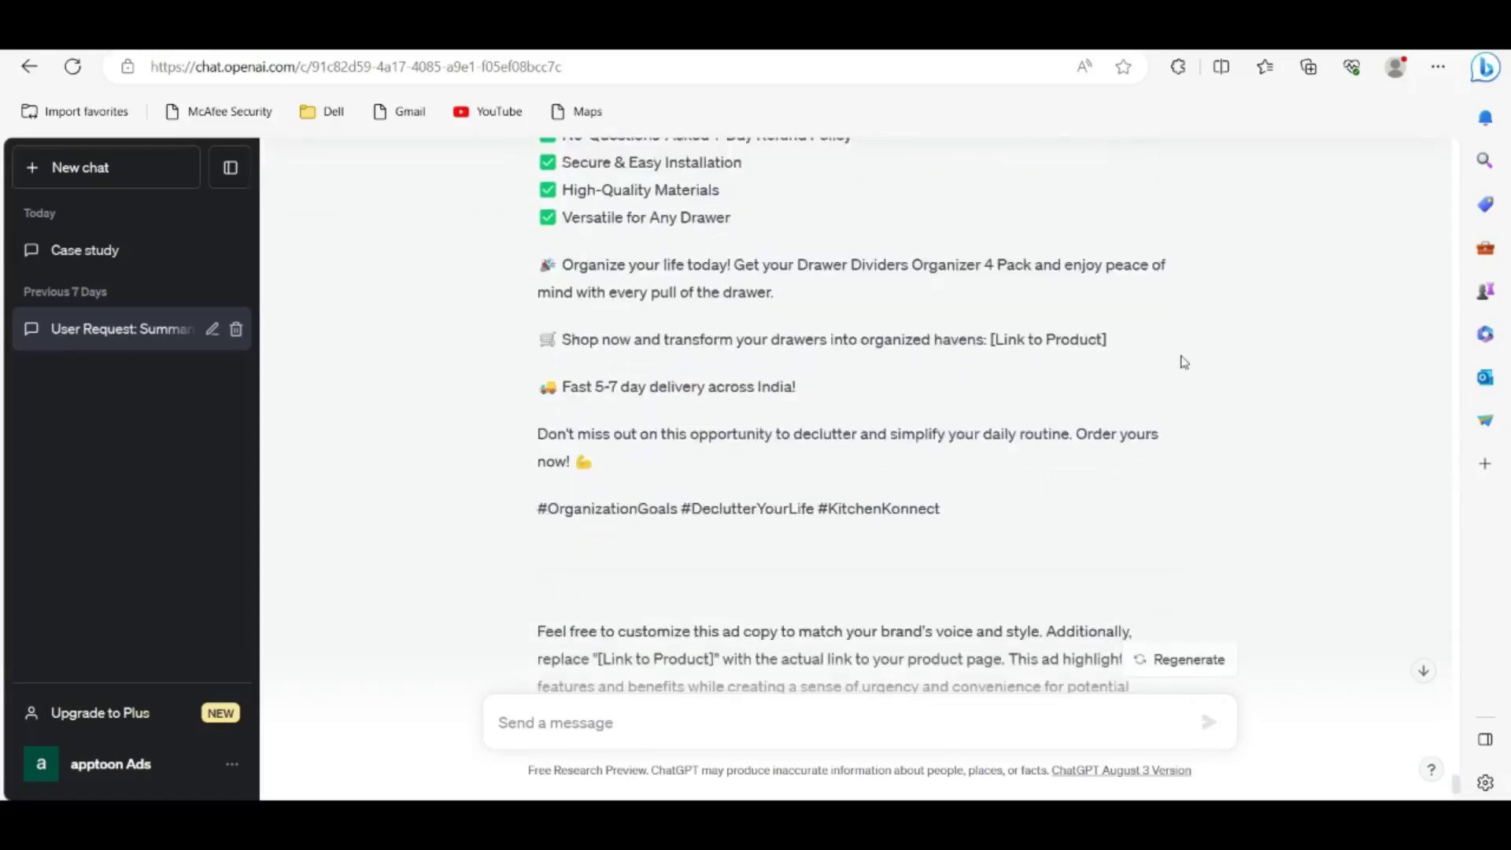
scroll(1185, 363, "up", 1)
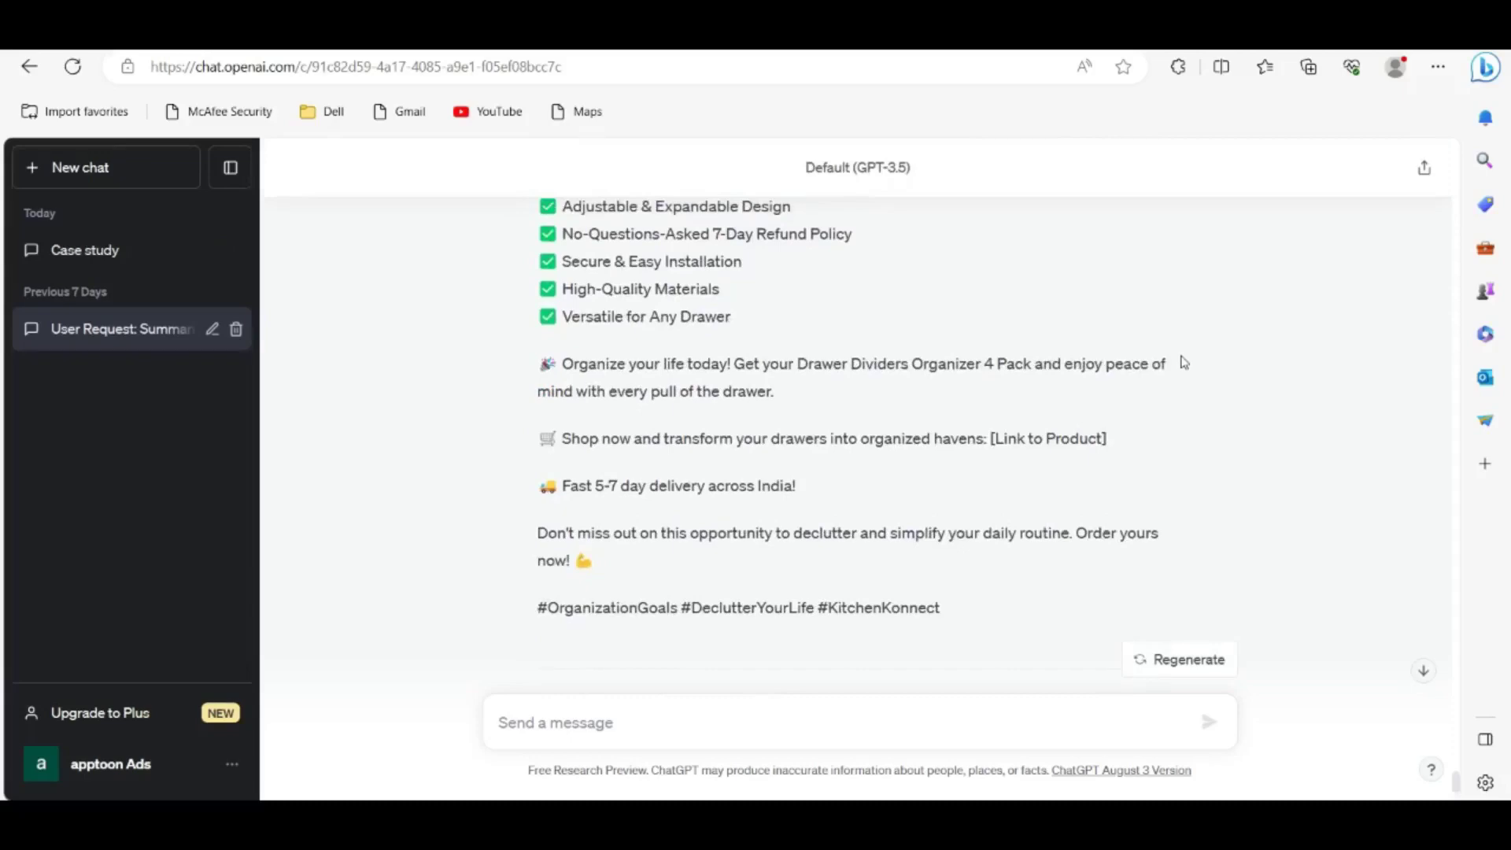
scroll(1185, 363, "up", 3)
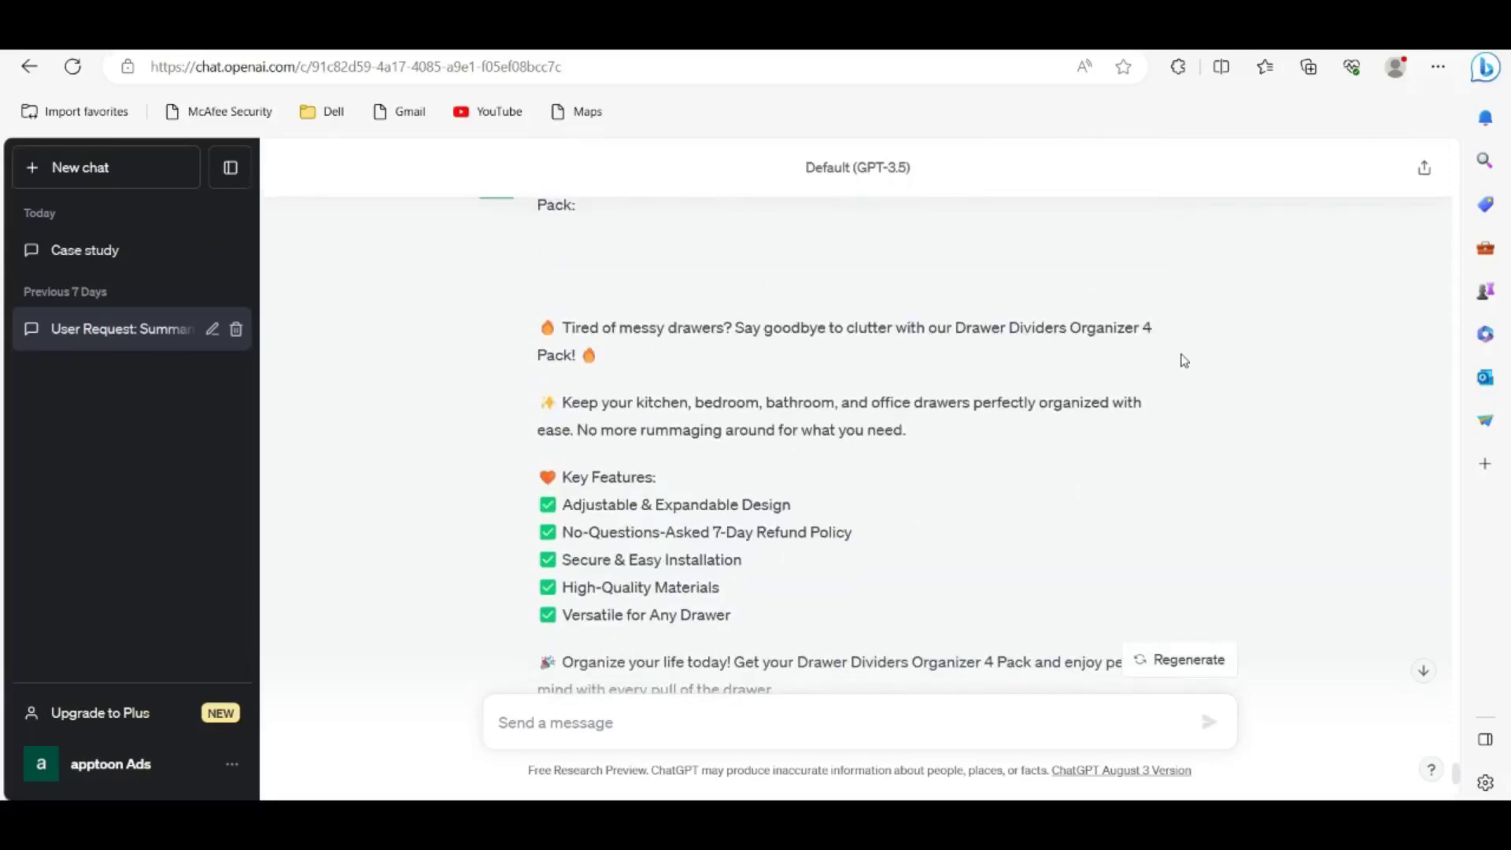
scroll(1185, 361, "down", 6)
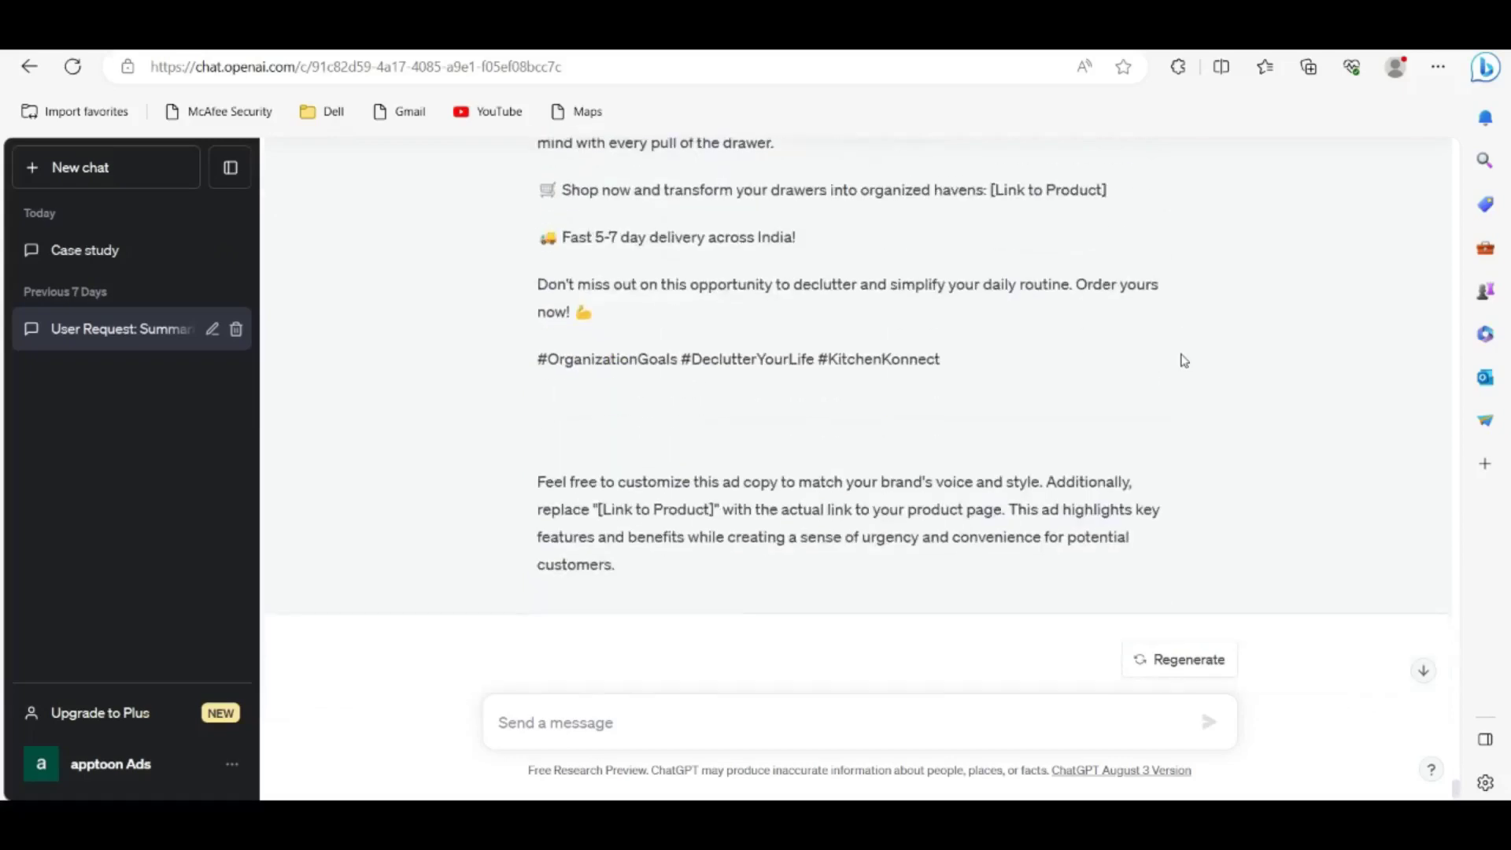
scroll(1184, 361, "up", 3)
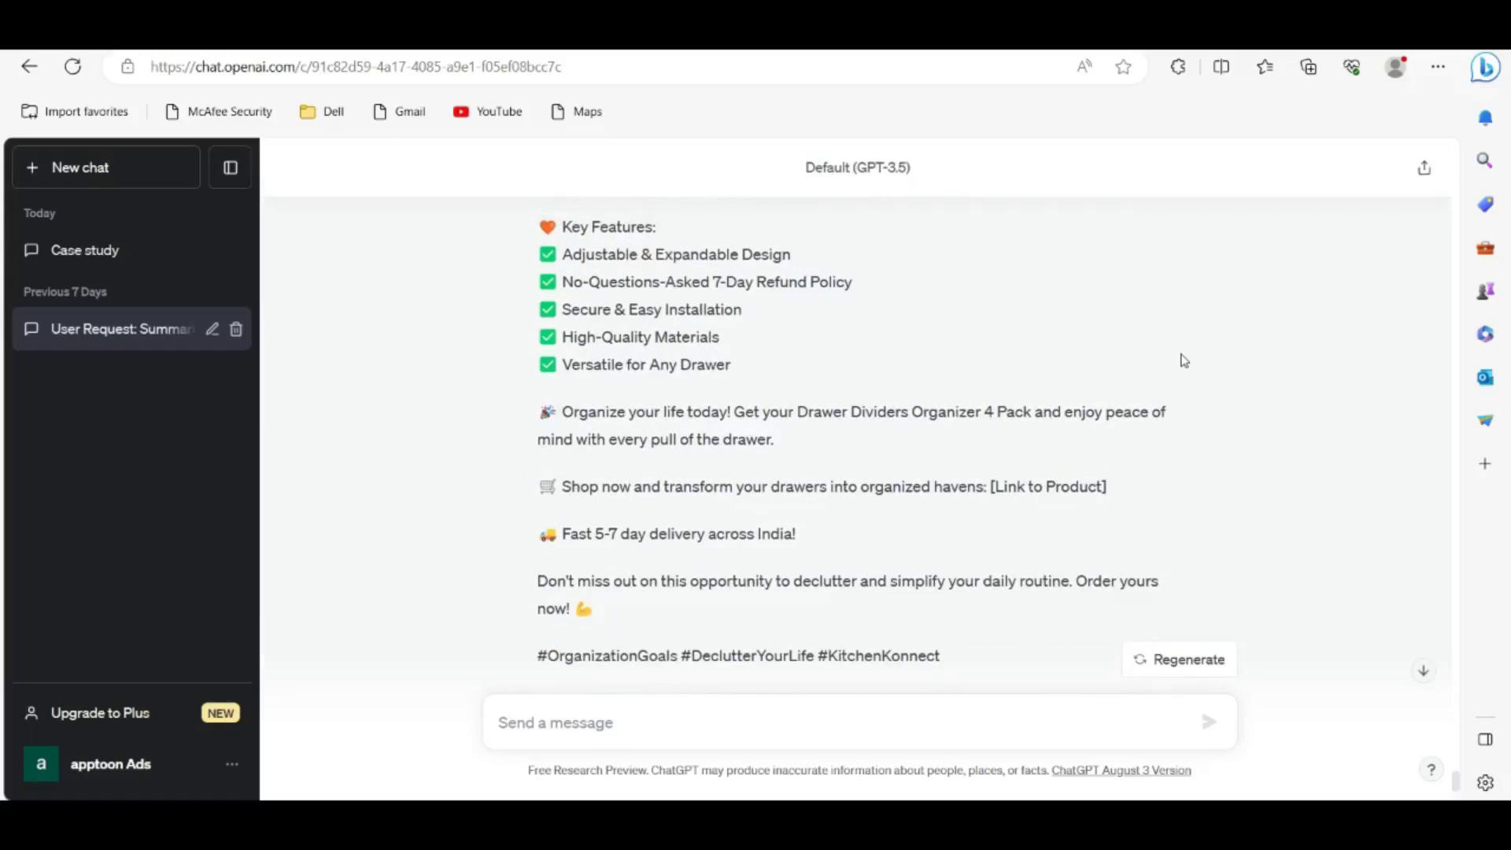
scroll(1185, 361, "up", 2)
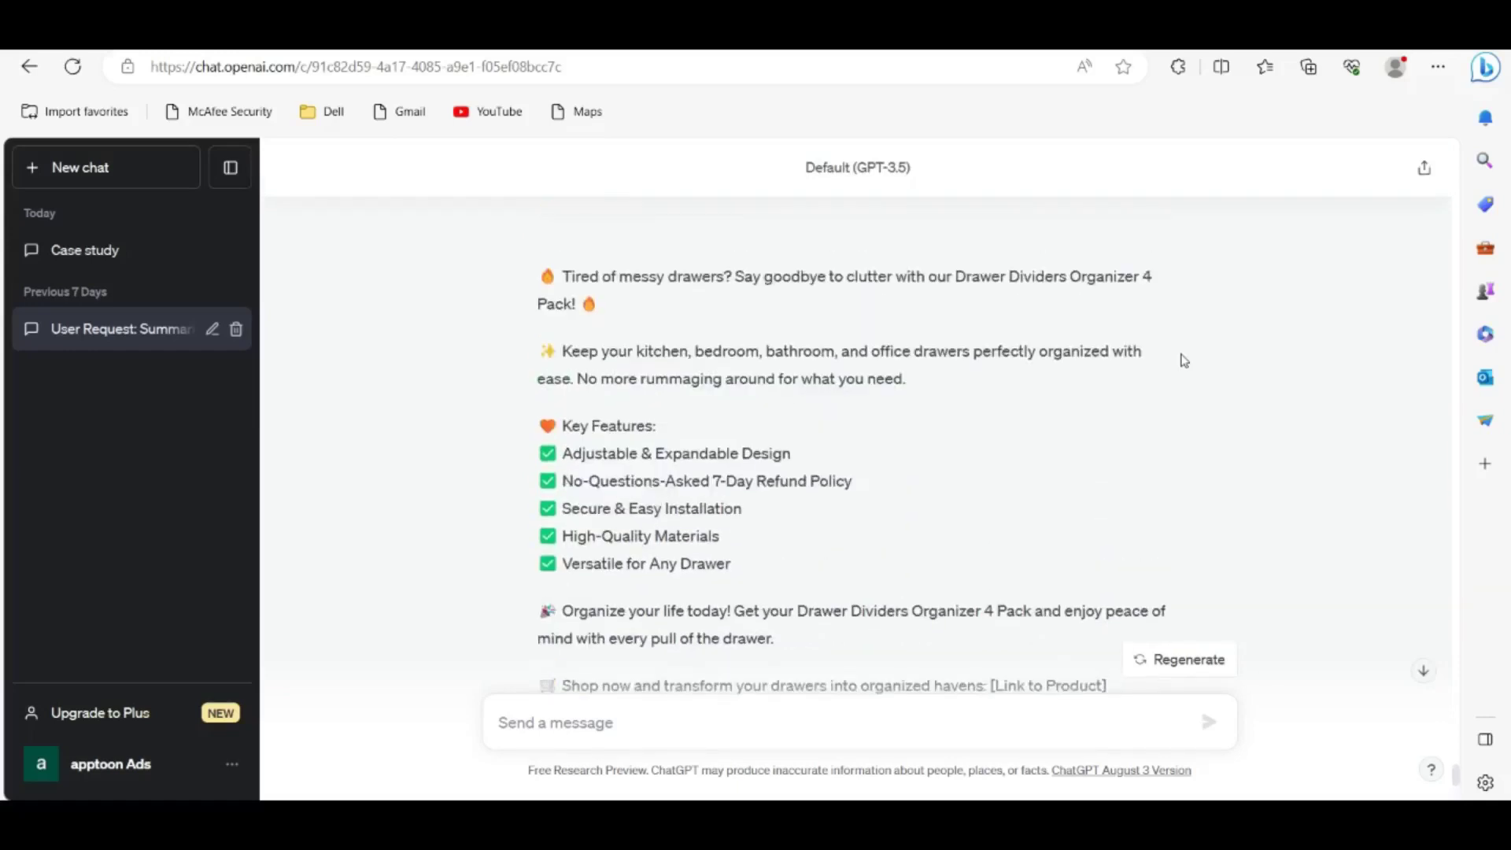
scroll(1185, 361, "down", 5)
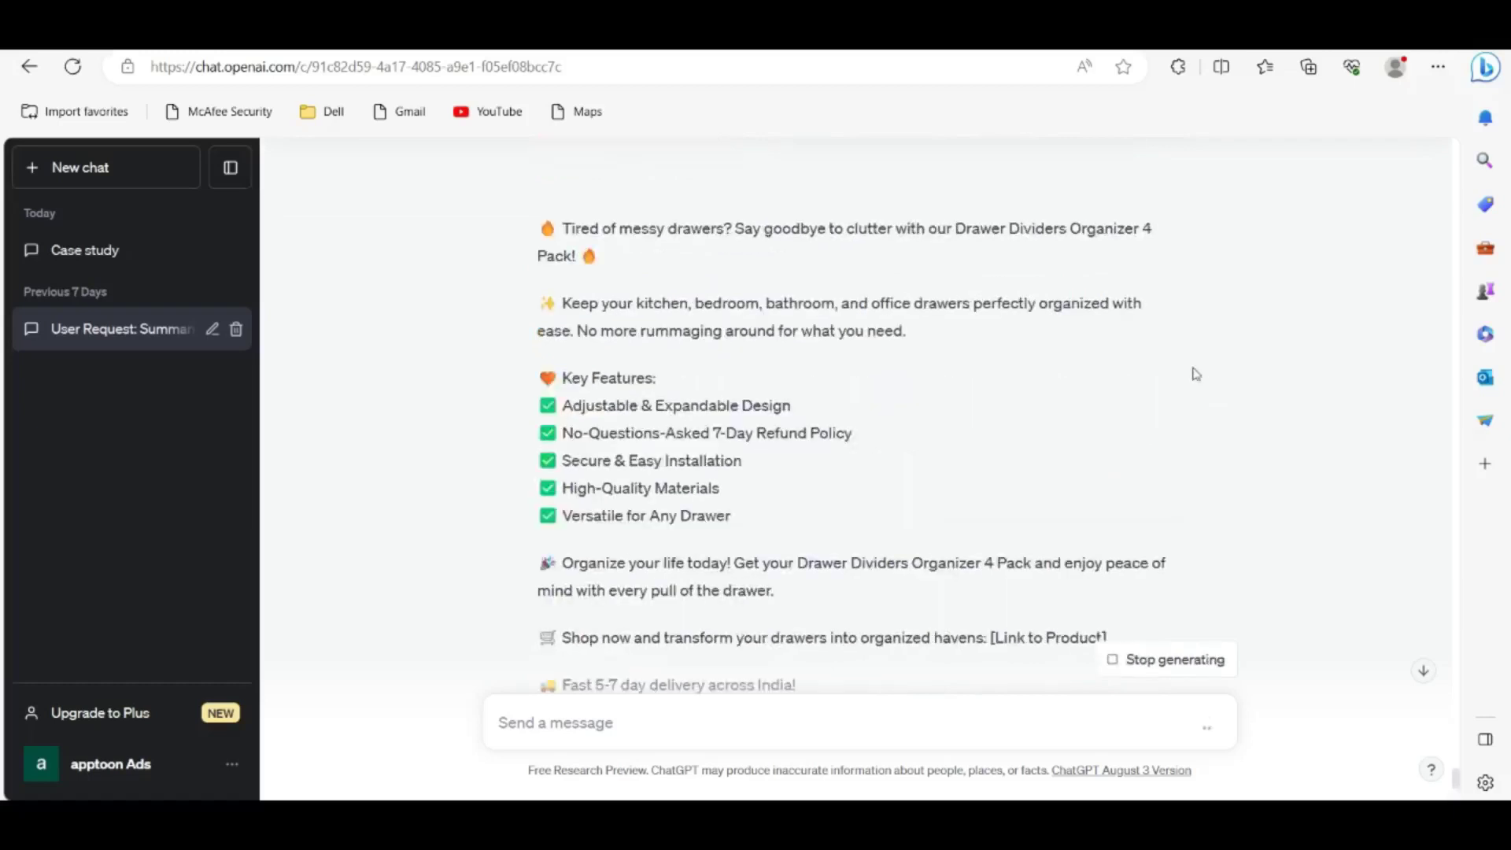
scroll(1185, 361, "down", 2)
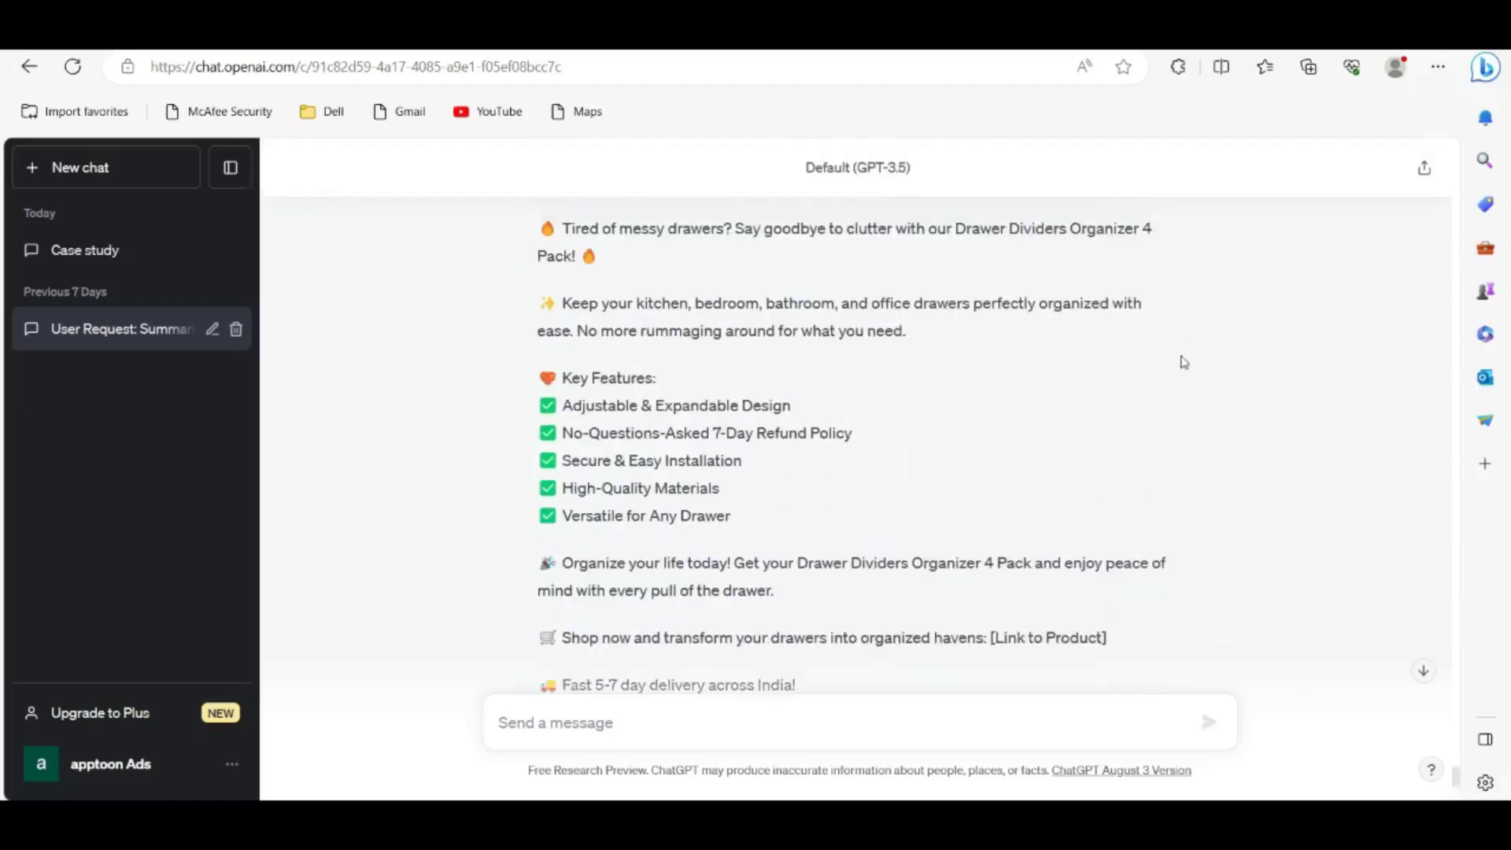
scroll(1185, 362, "down", 1)
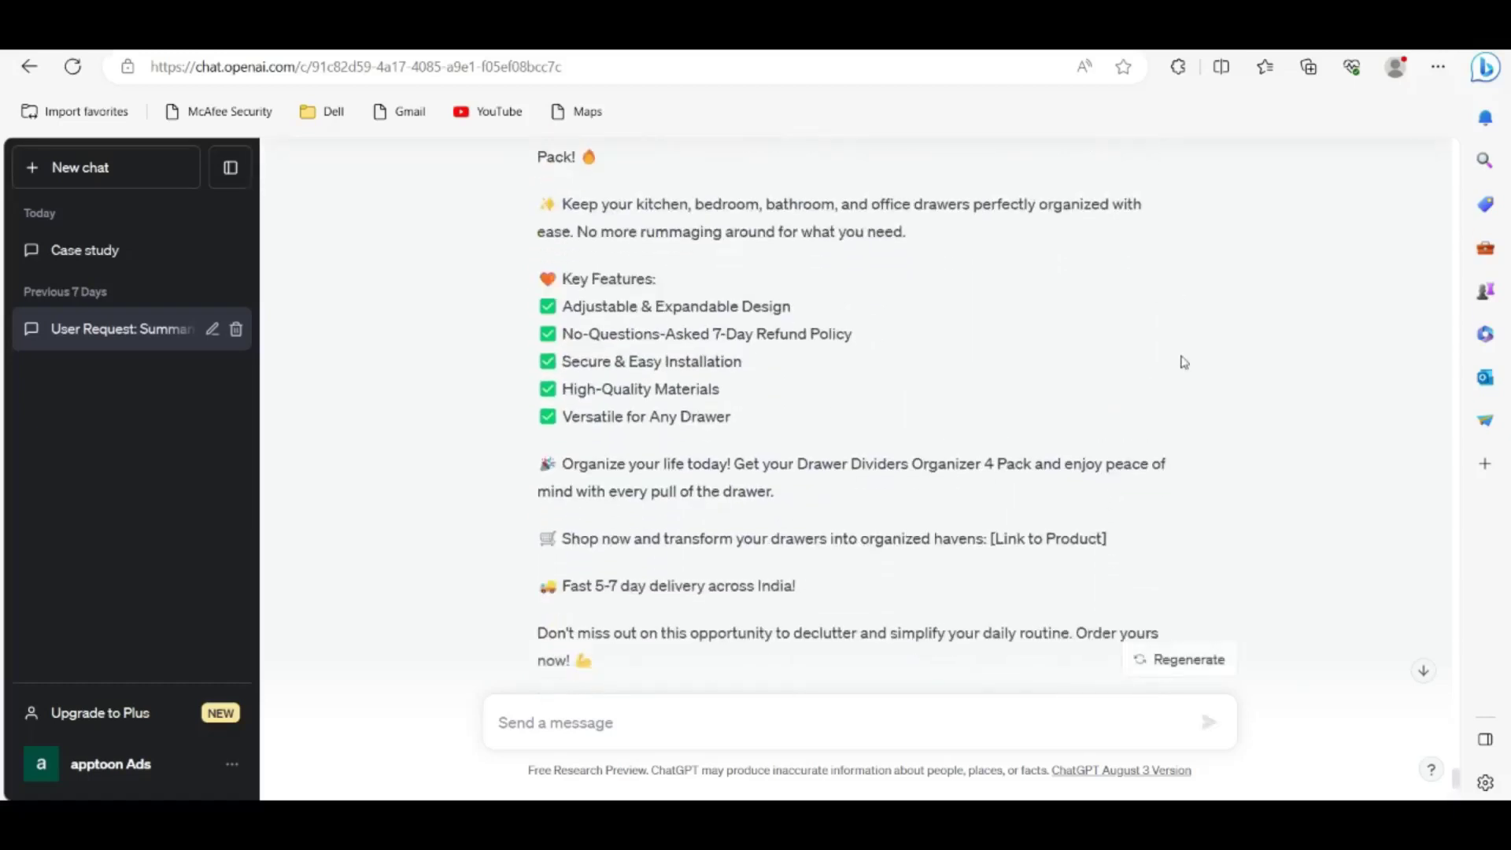
scroll(1185, 362, "down", 3)
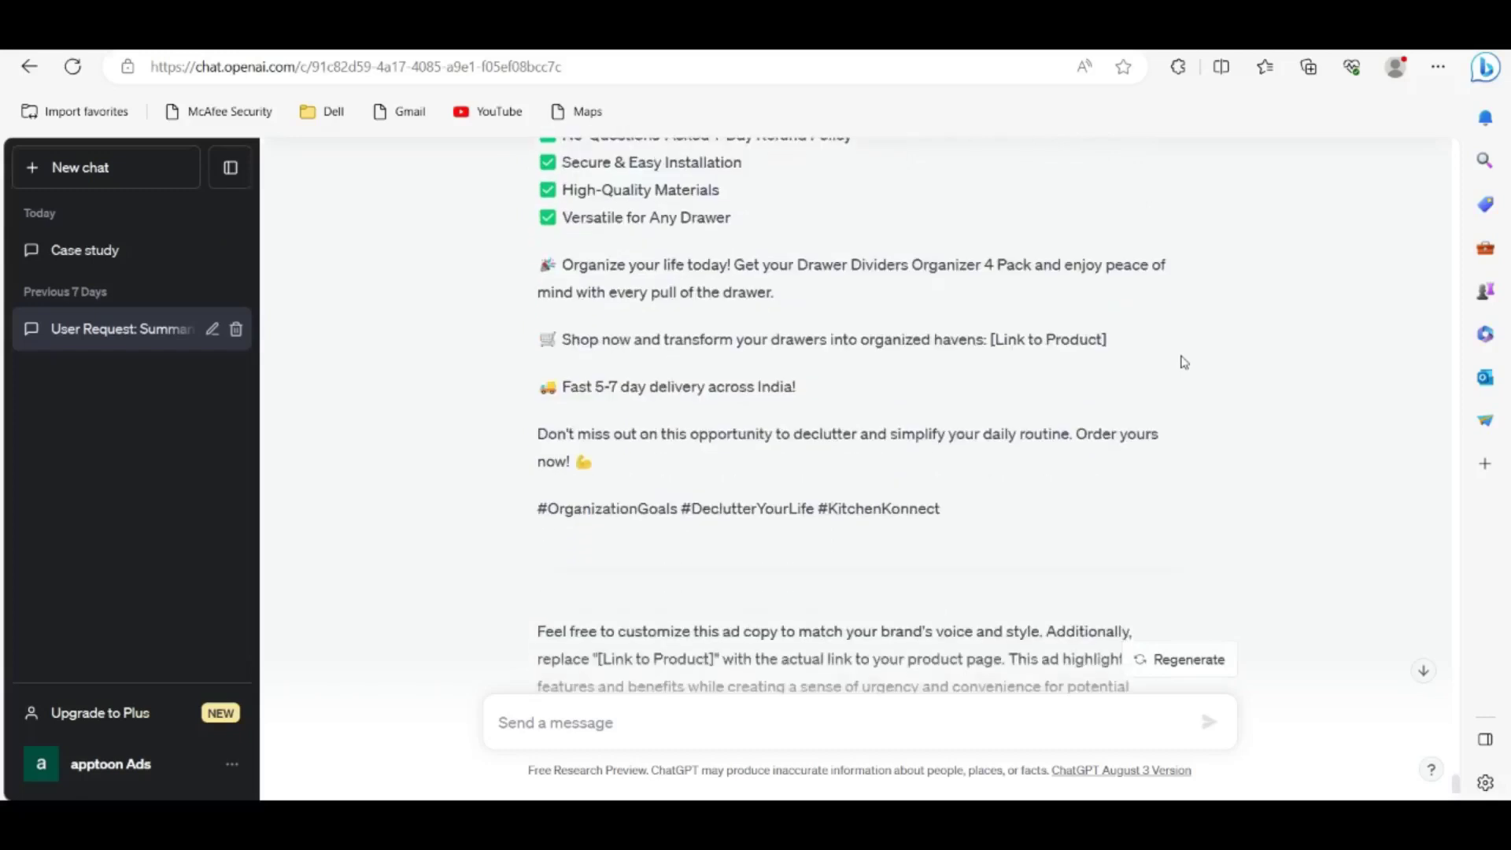
scroll(1185, 362, "up", 1)
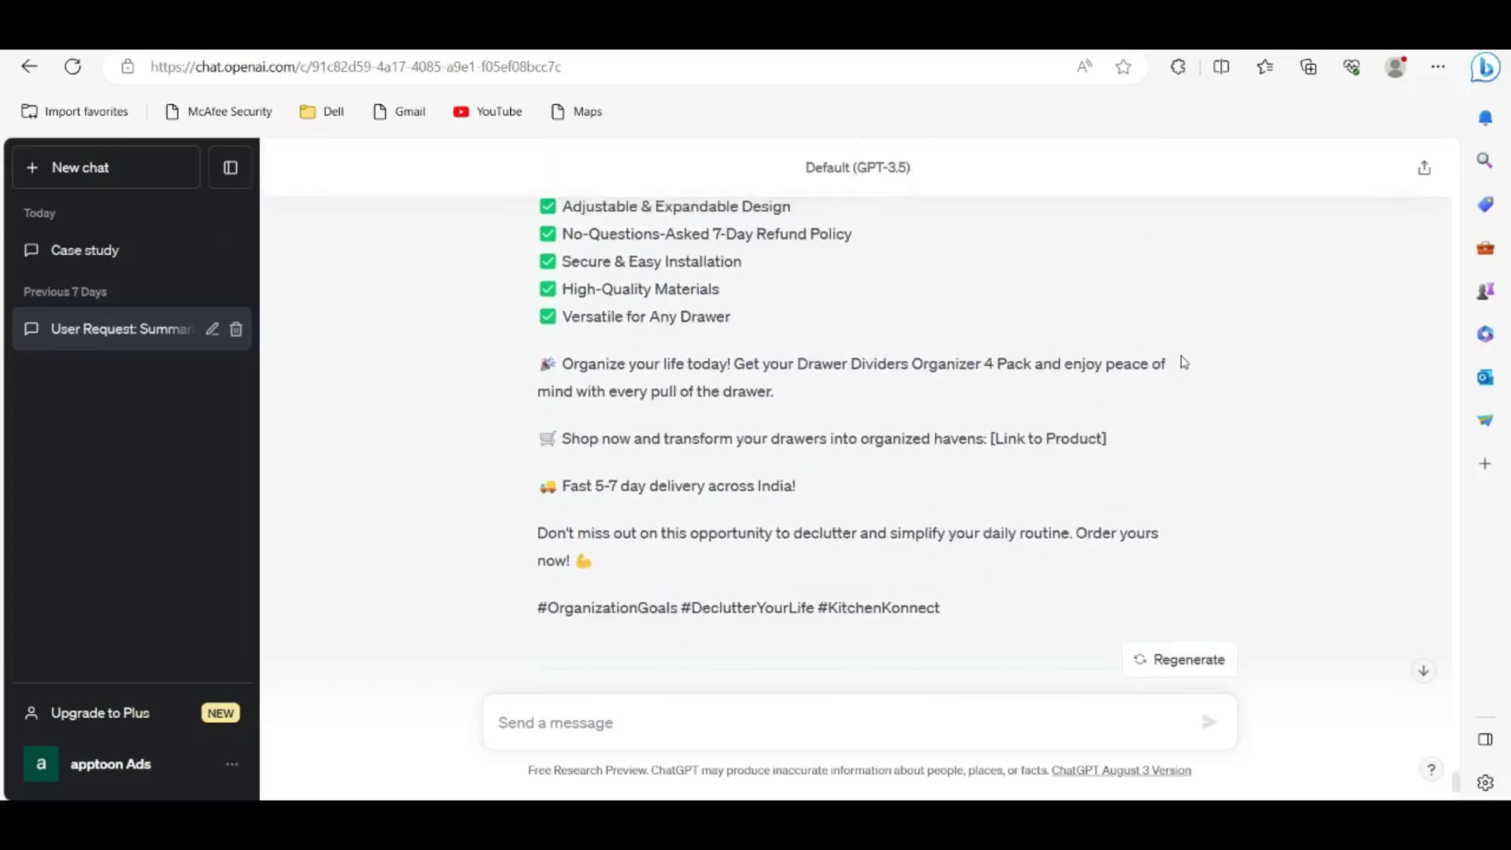
scroll(1185, 363, "up", 3)
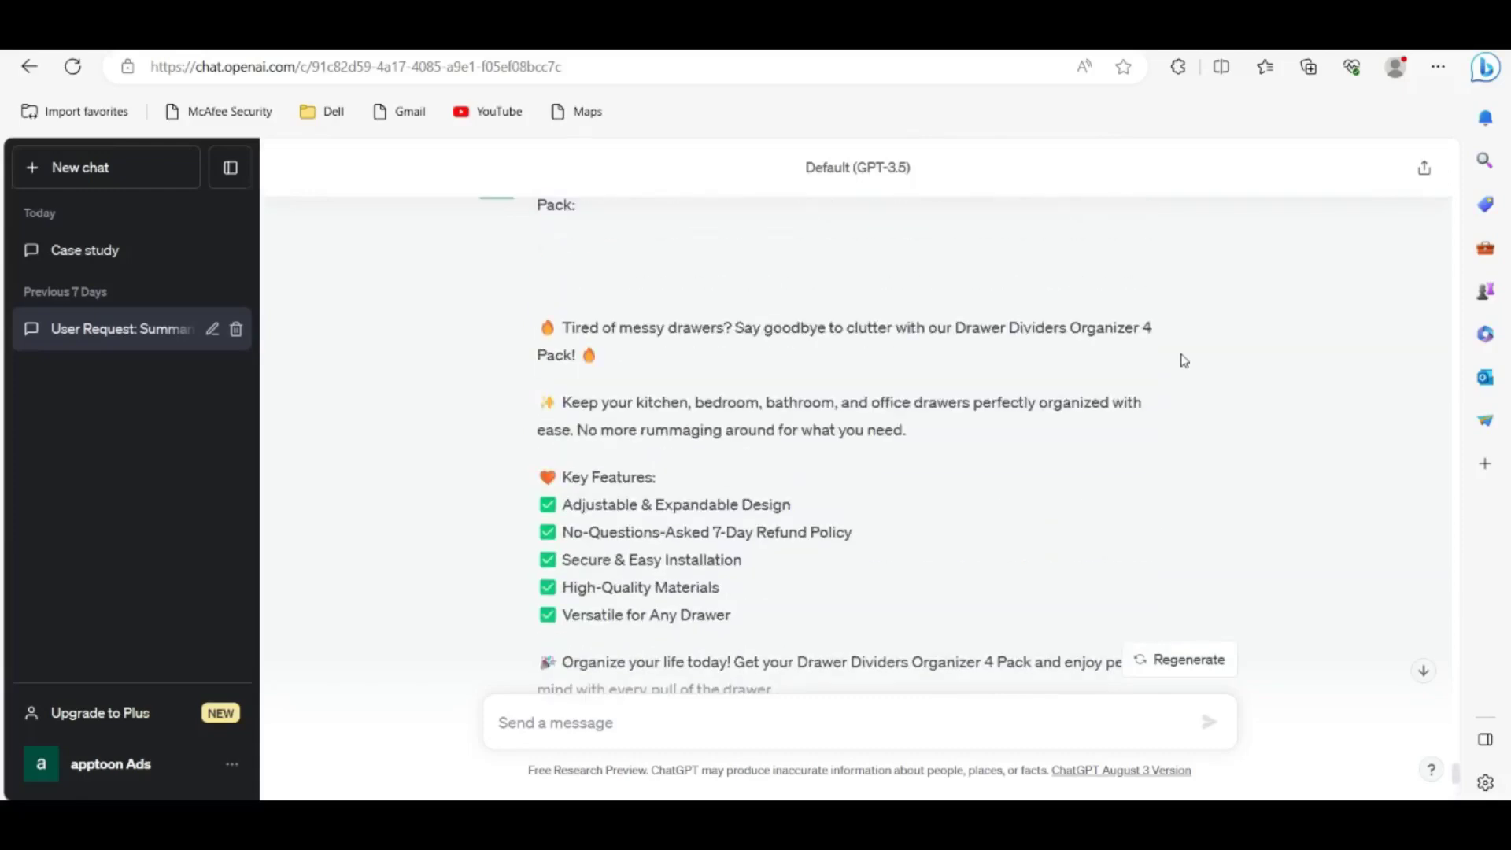
scroll(1185, 362, "down", 8)
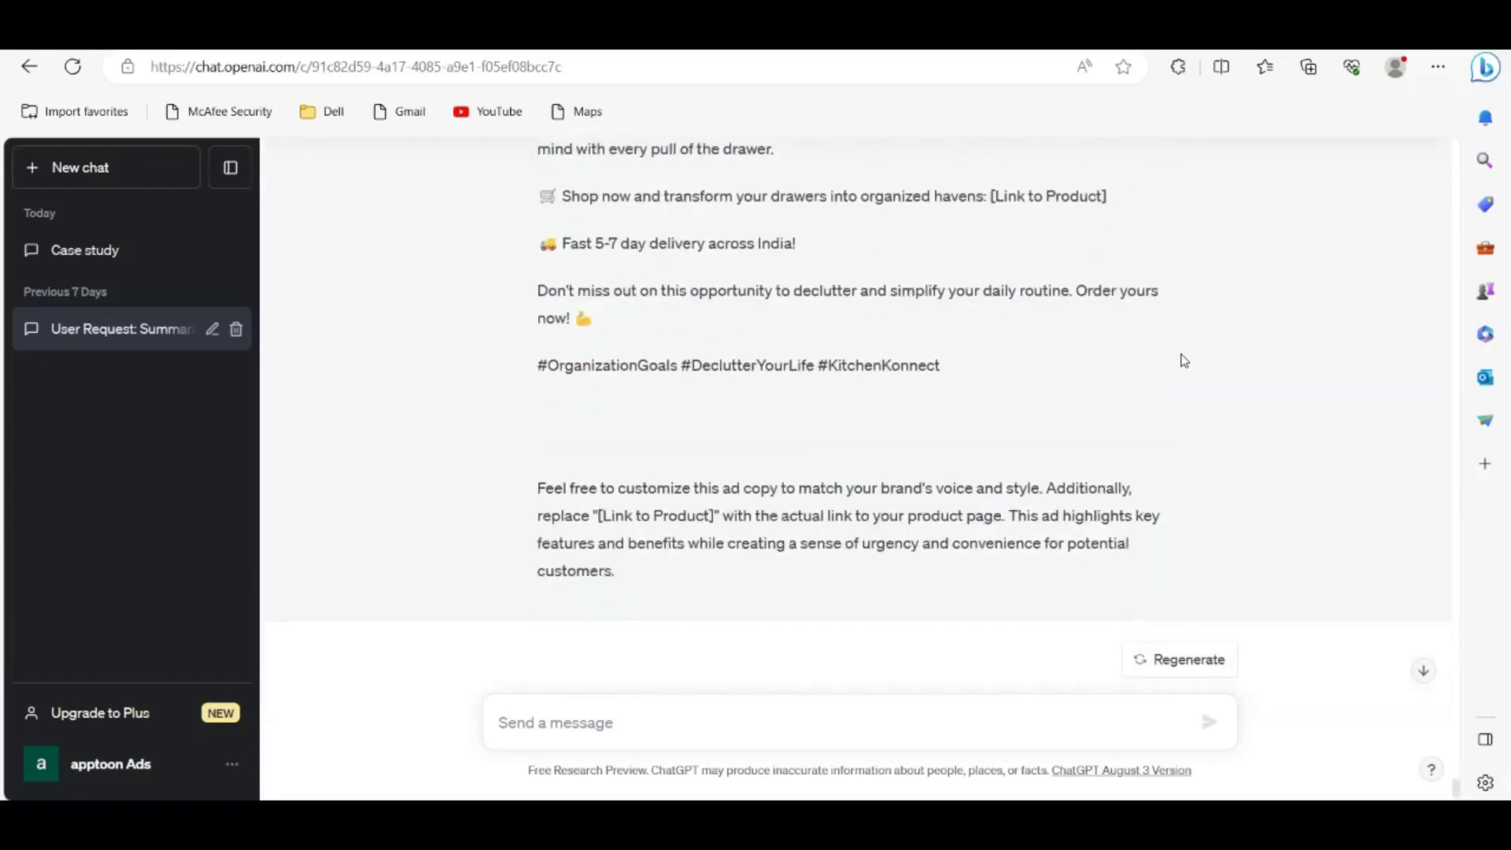
Step: Ask ChatGPT "need google ads headlines and description copy for Drawer Dividers Organizer 4 Pack"
scroll(1185, 362, "up", 3)
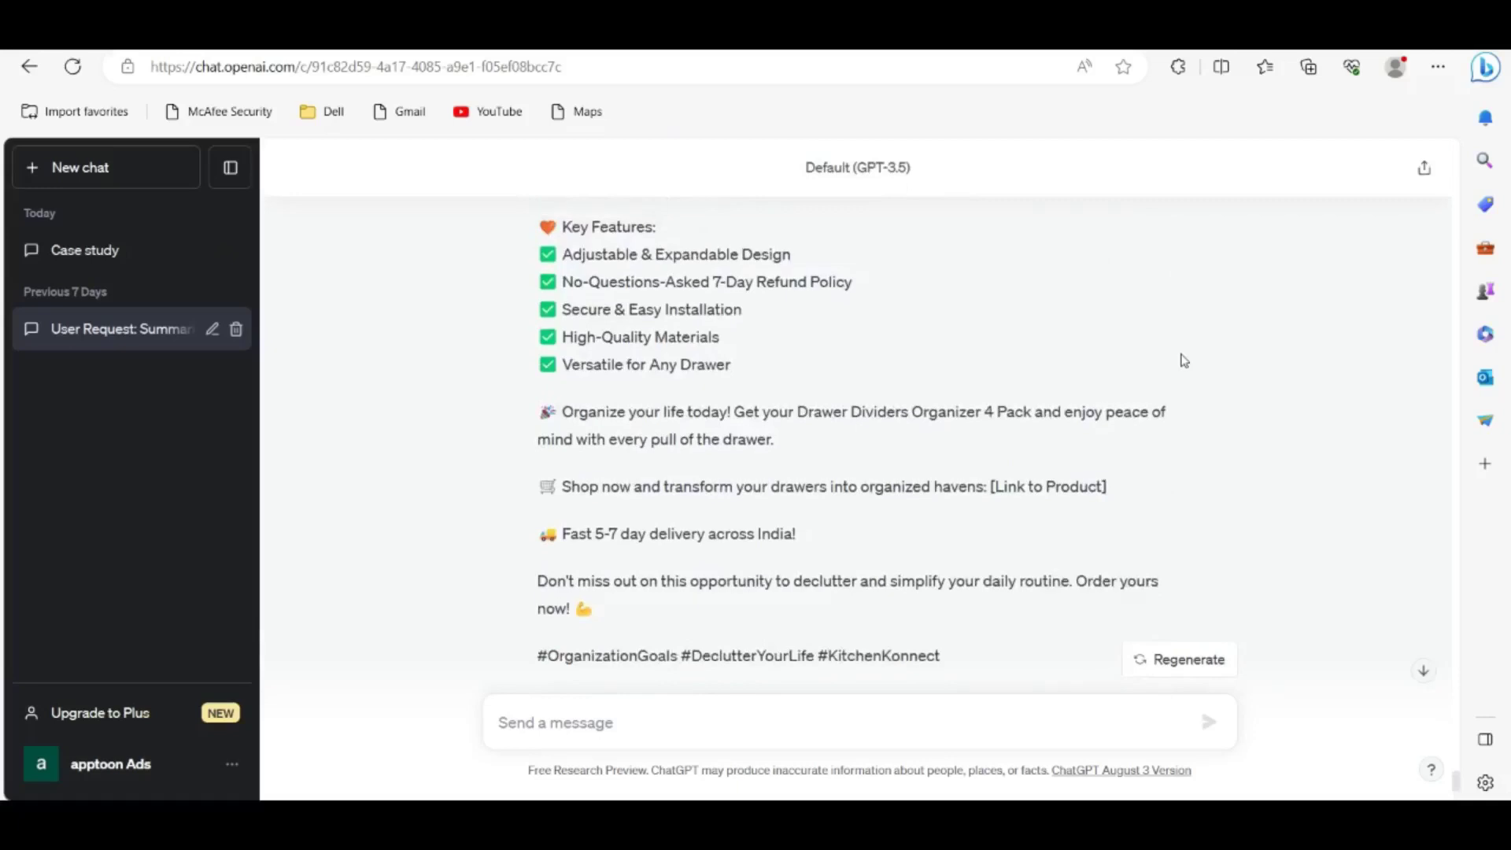
scroll(1184, 361, "up", 3)
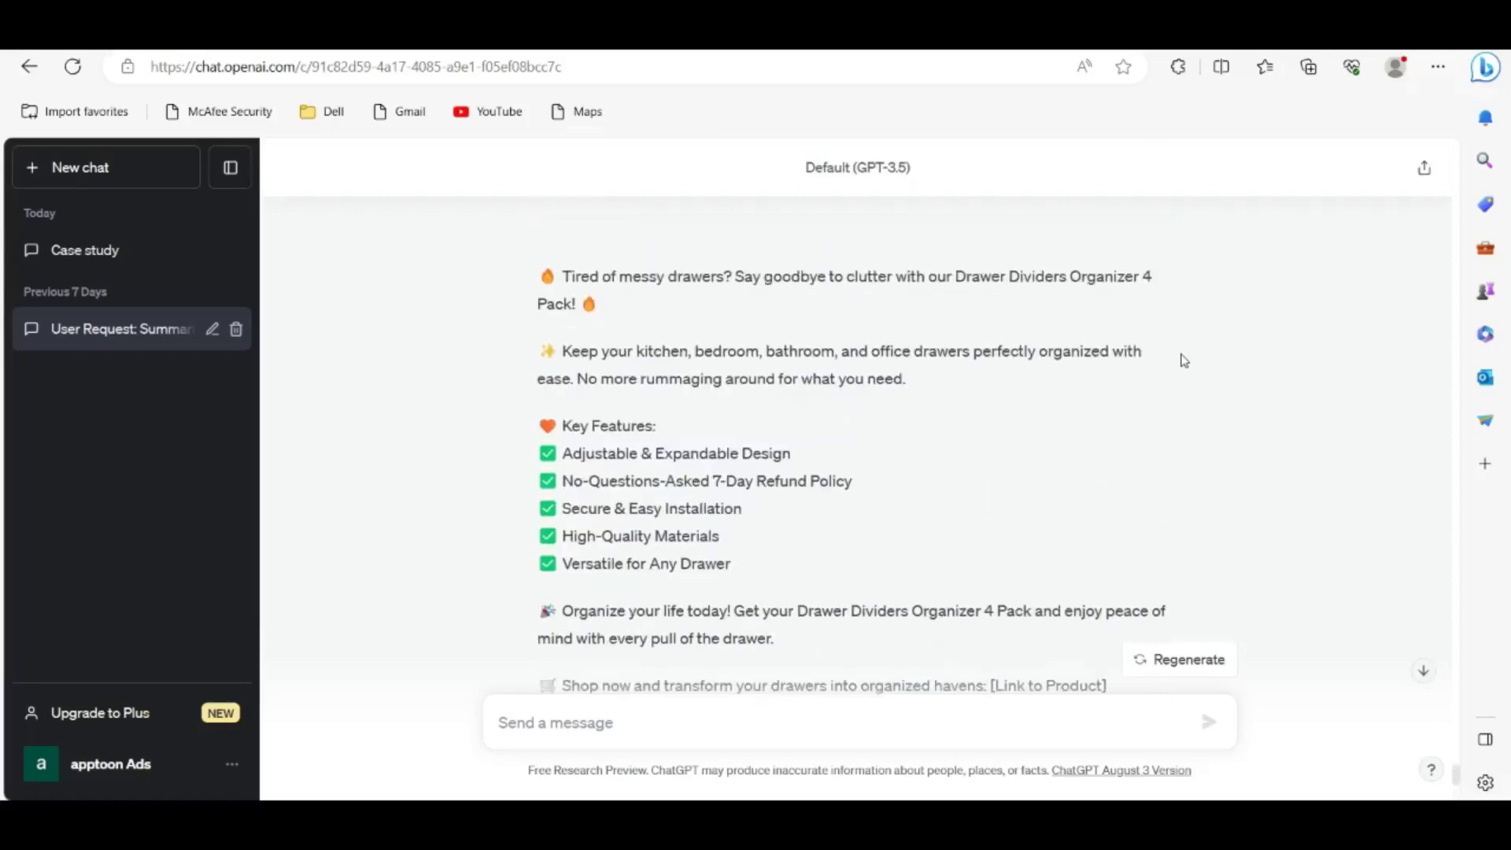
scroll(1185, 362, "down", 5)
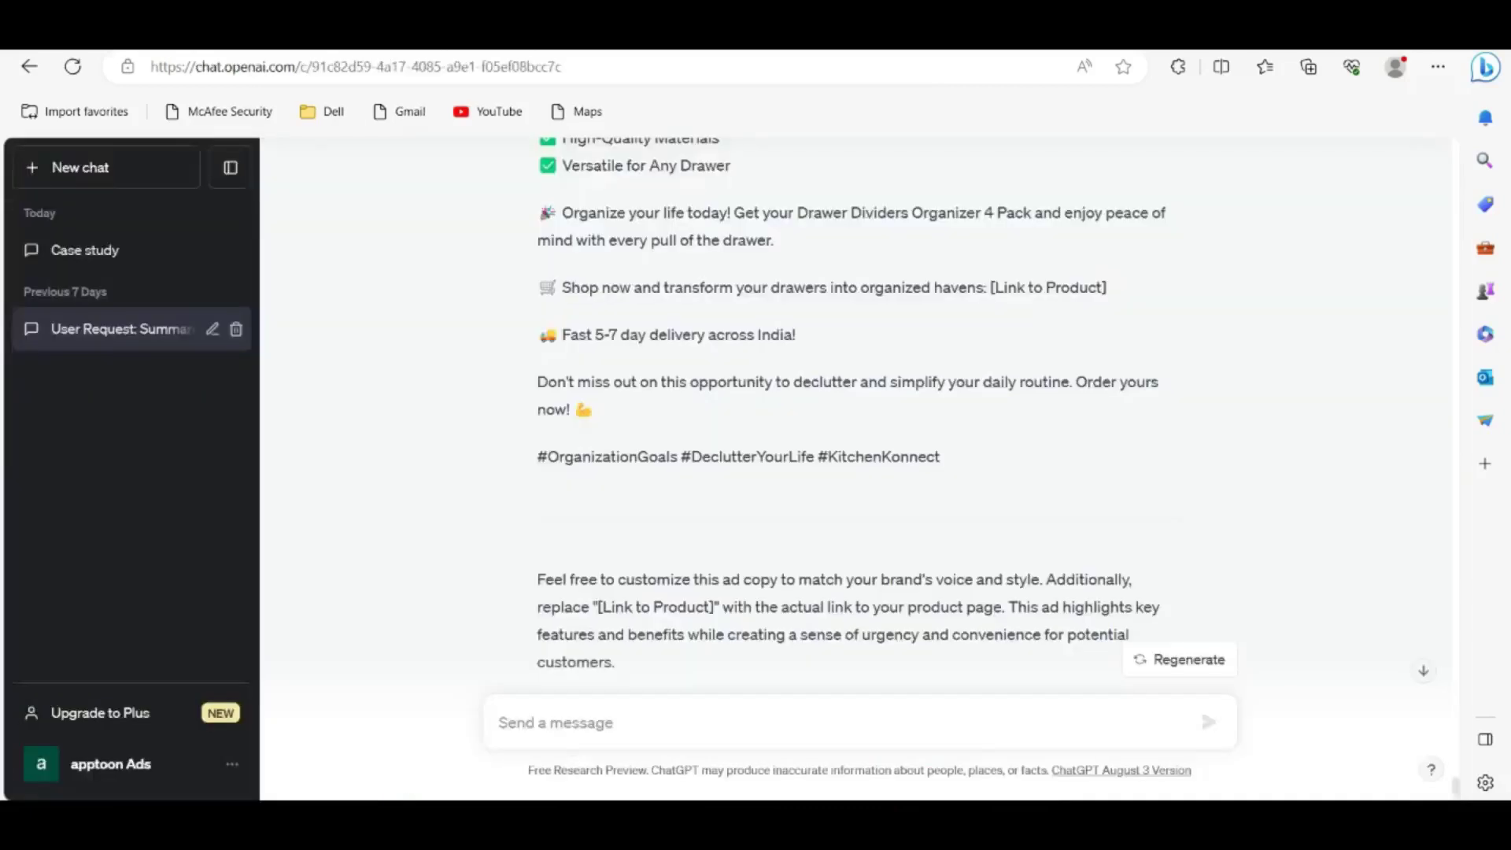
left_click(644, 733)
type("need google a")
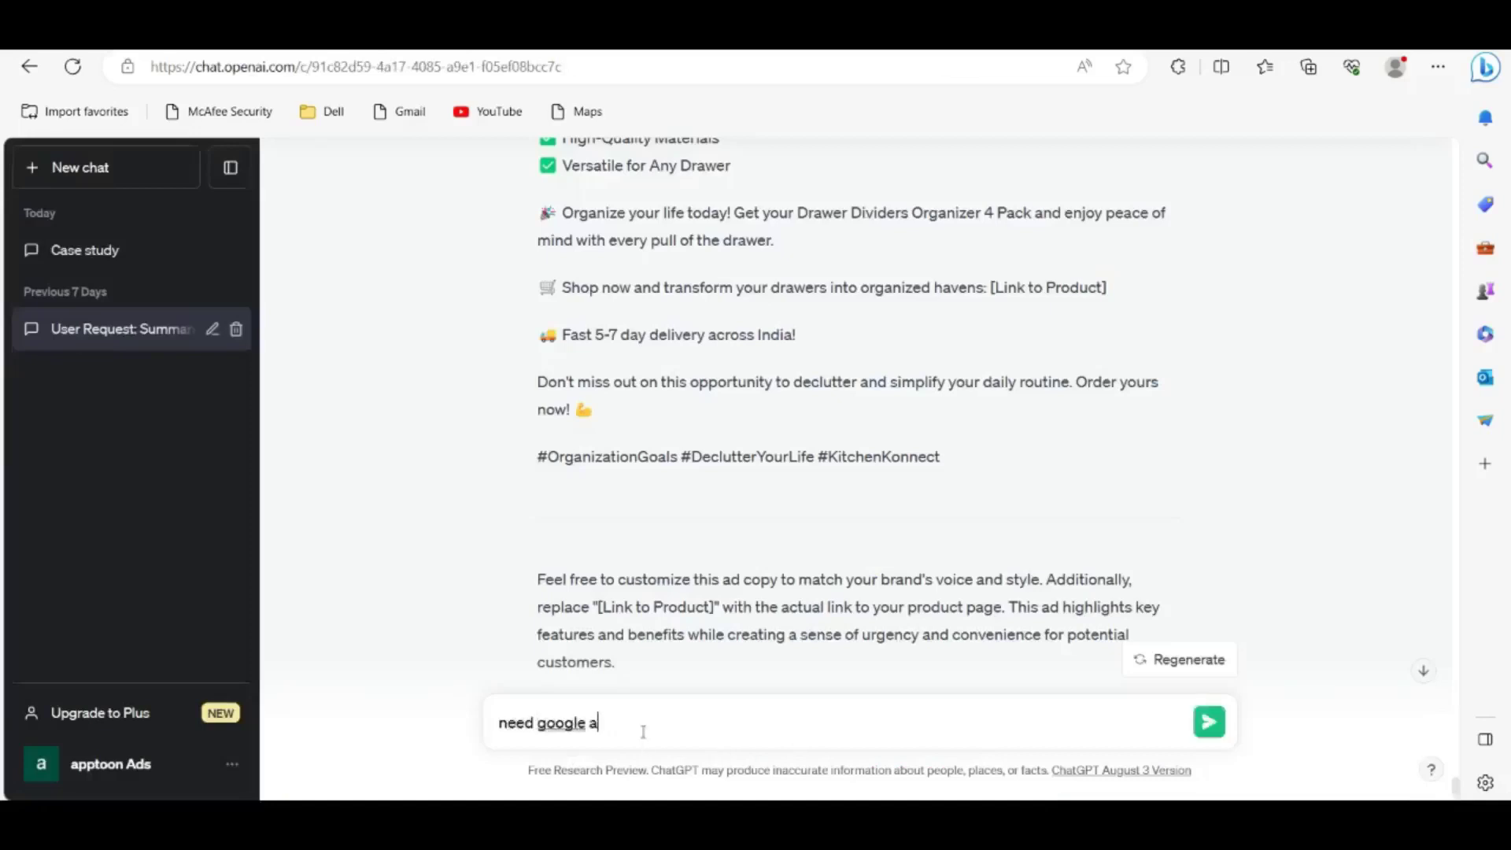
type("ds headlines and descri")
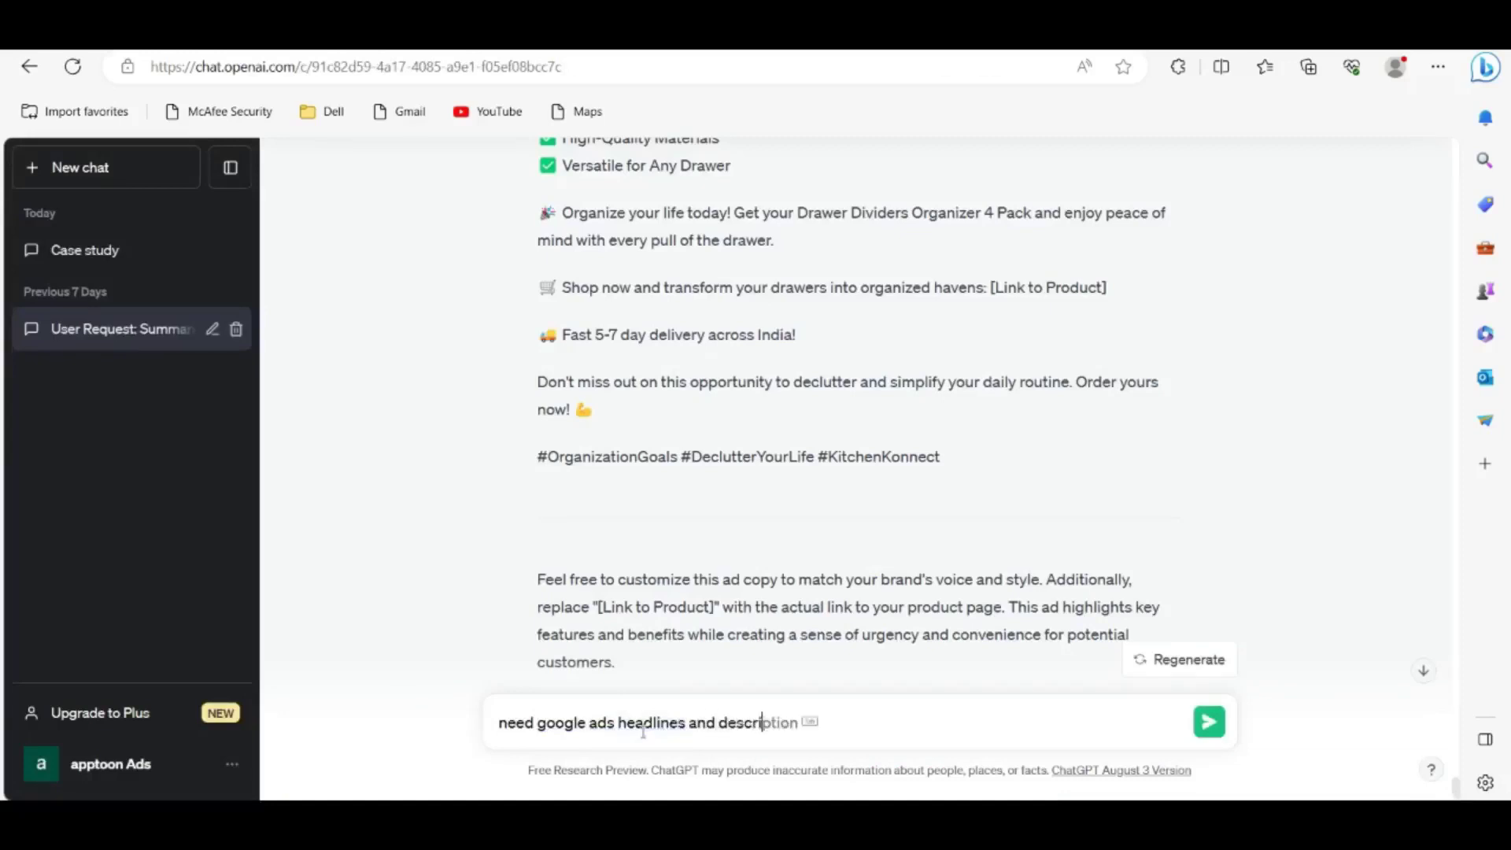
type("ption copy for")
type("Drawer Dividers Organizer 4 Pack")
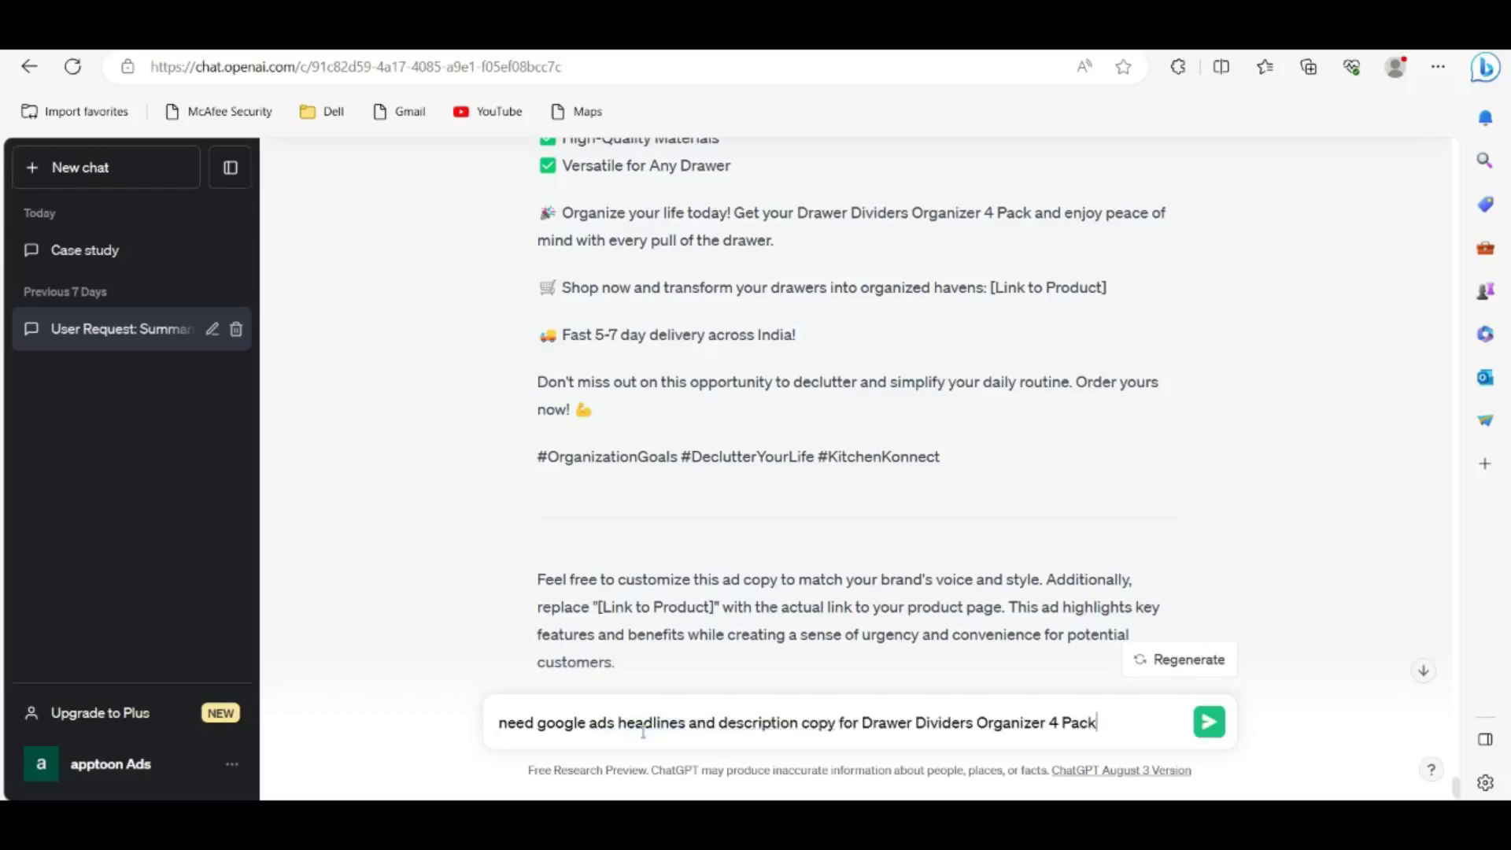
key("Return")
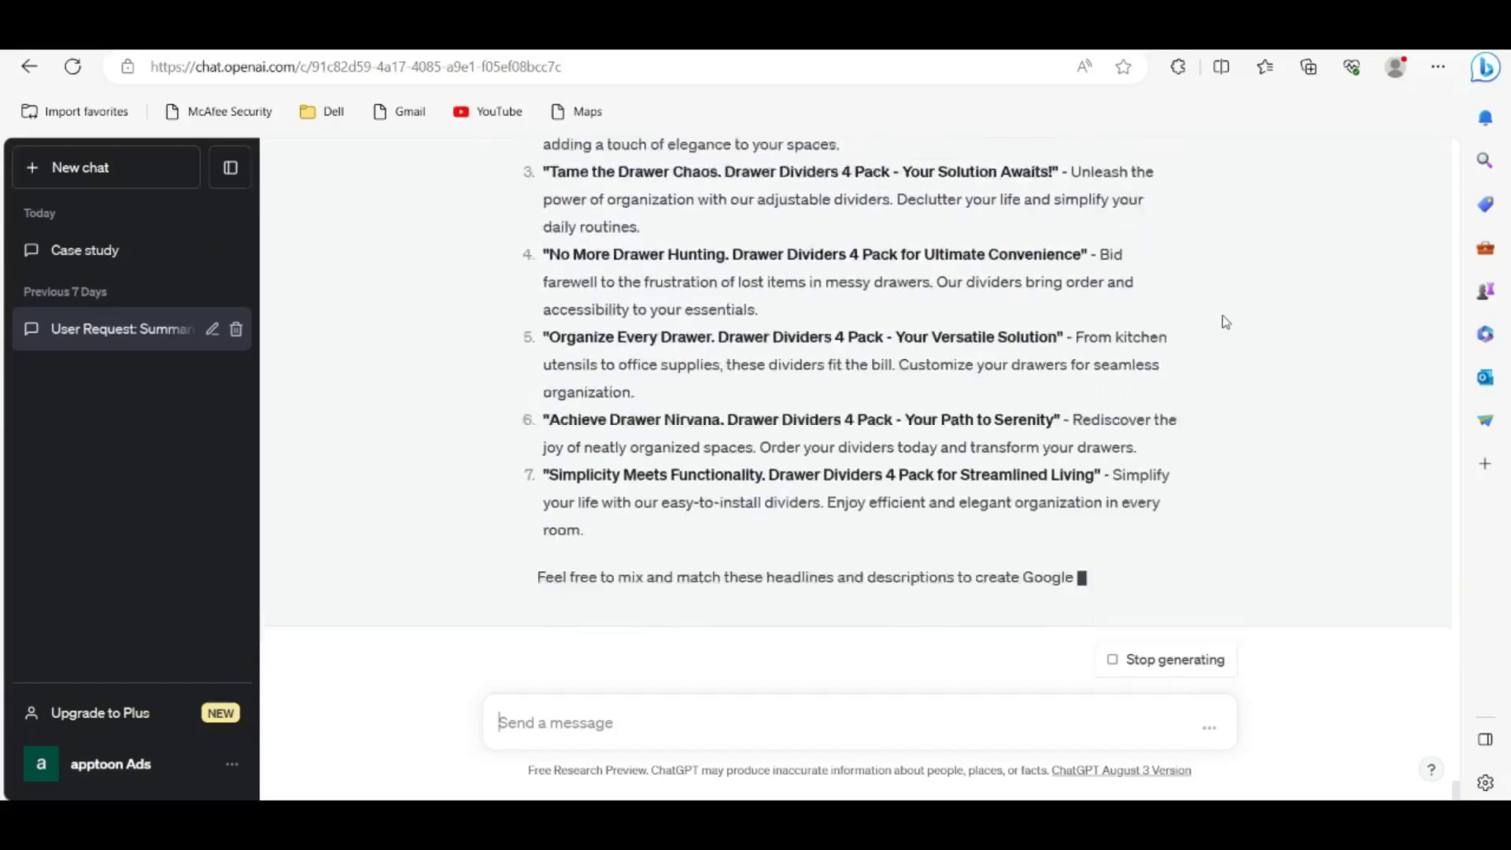
Step: Read through the generated Google Ads headlines and descriptions, down to the closing advice on mixing and matching them
scroll(1226, 322, "up", 8)
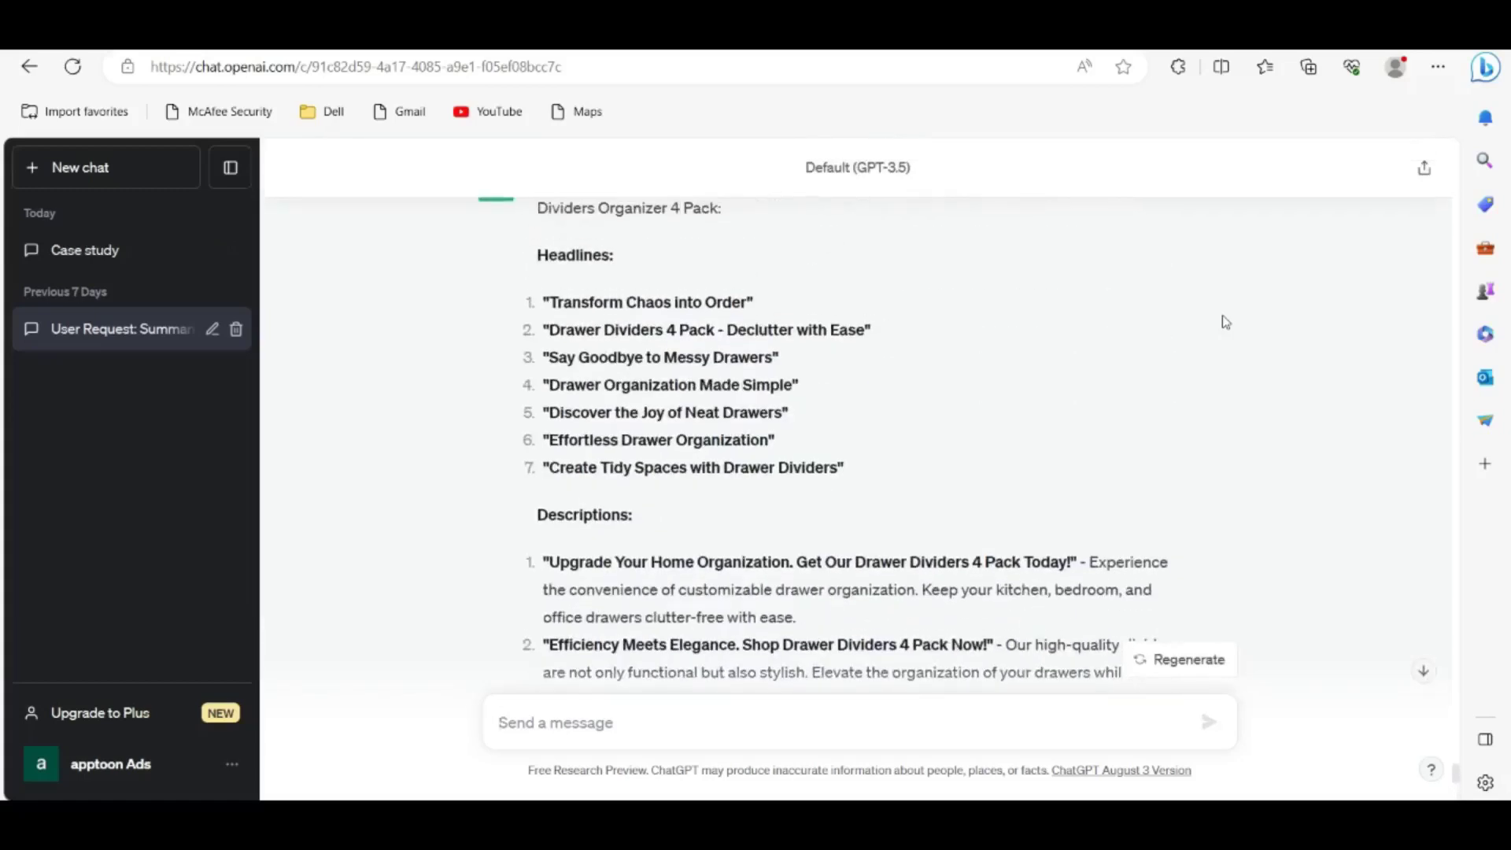
scroll(1225, 322, "down", 5)
scroll(1226, 322, "up", 7)
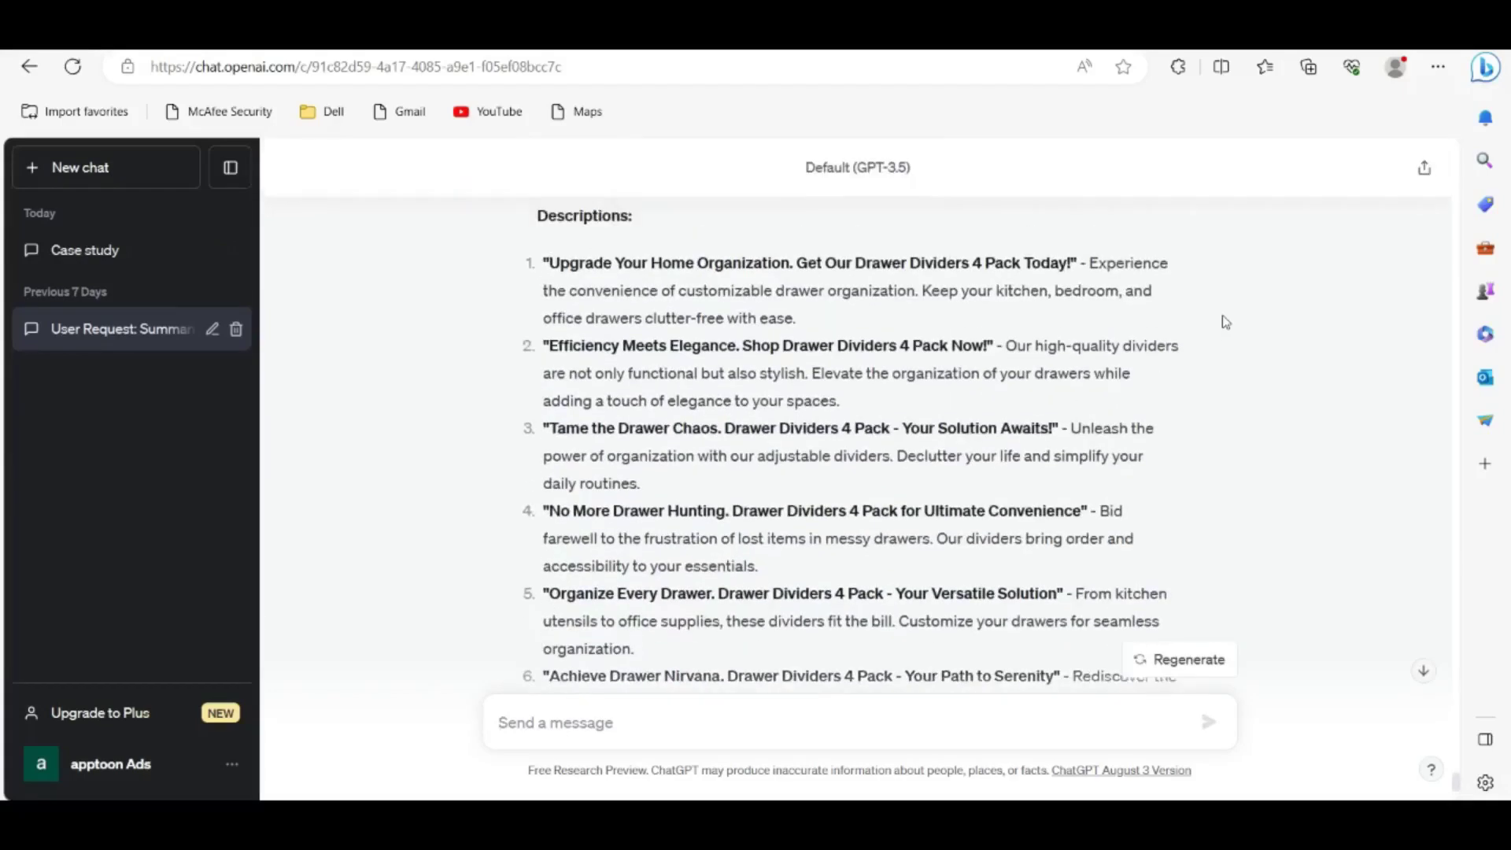
scroll(1226, 322, "down", 4)
scroll(1225, 322, "down", 5)
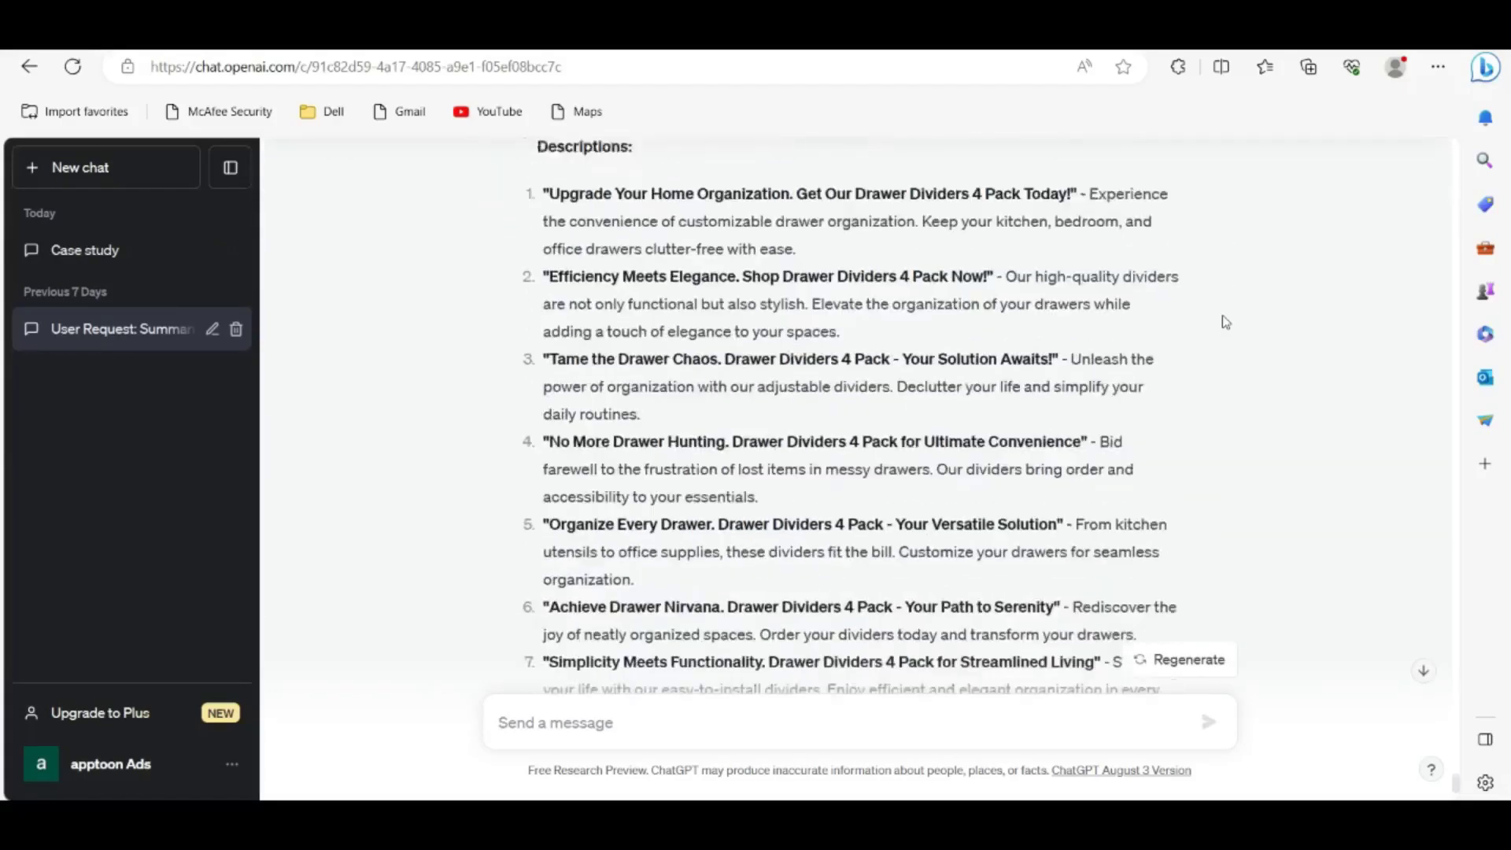
scroll(1226, 322, "up", 1)
scroll(1226, 321, "down", 4)
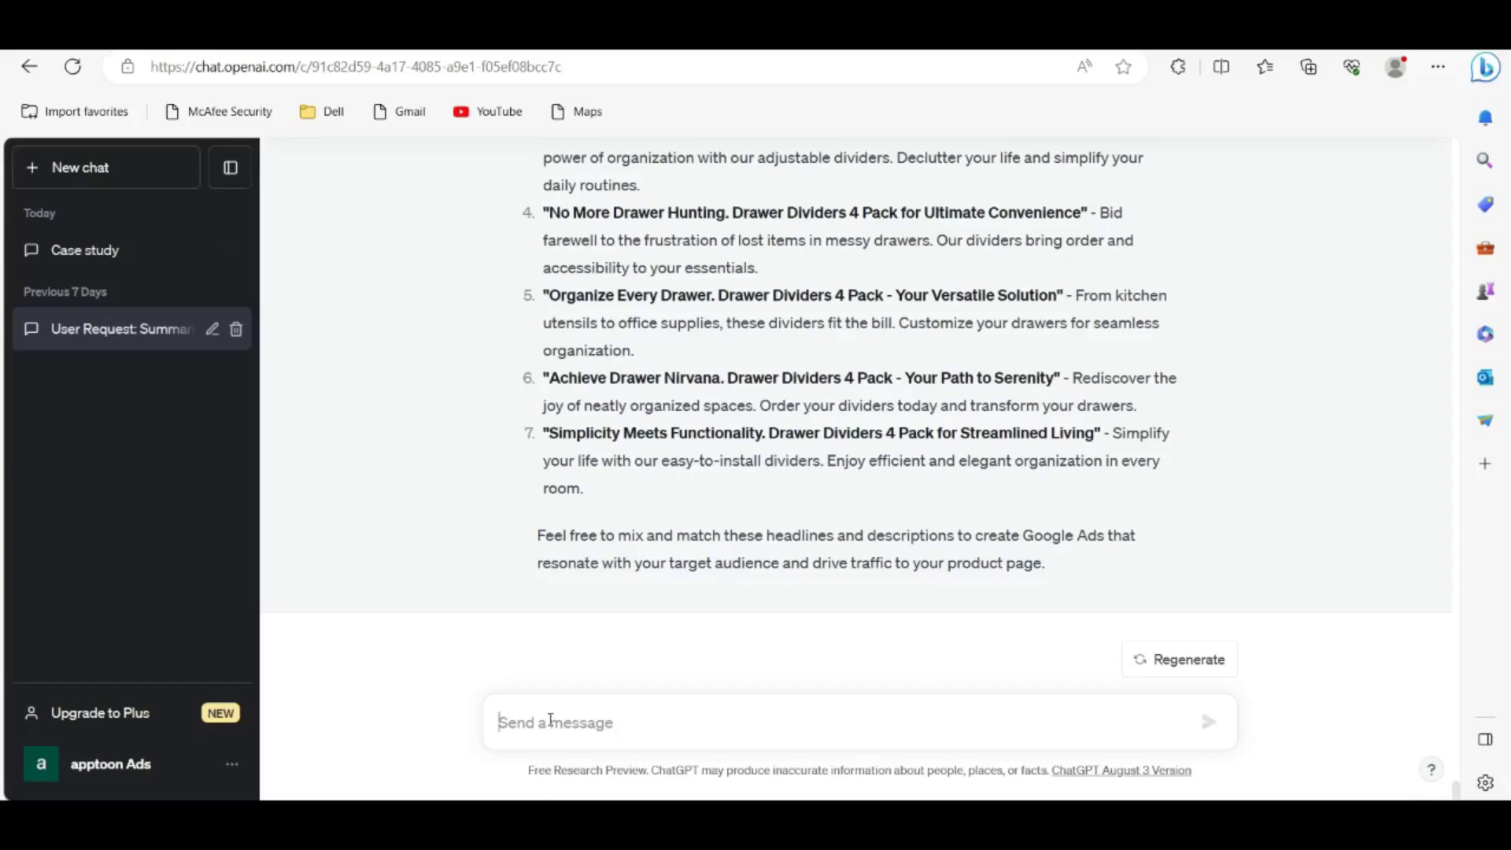
Step: Ask ChatGPT "Give me the keyword suggestion for Drawer Dividers Organizer 4 Pack"
type("Give me the k")
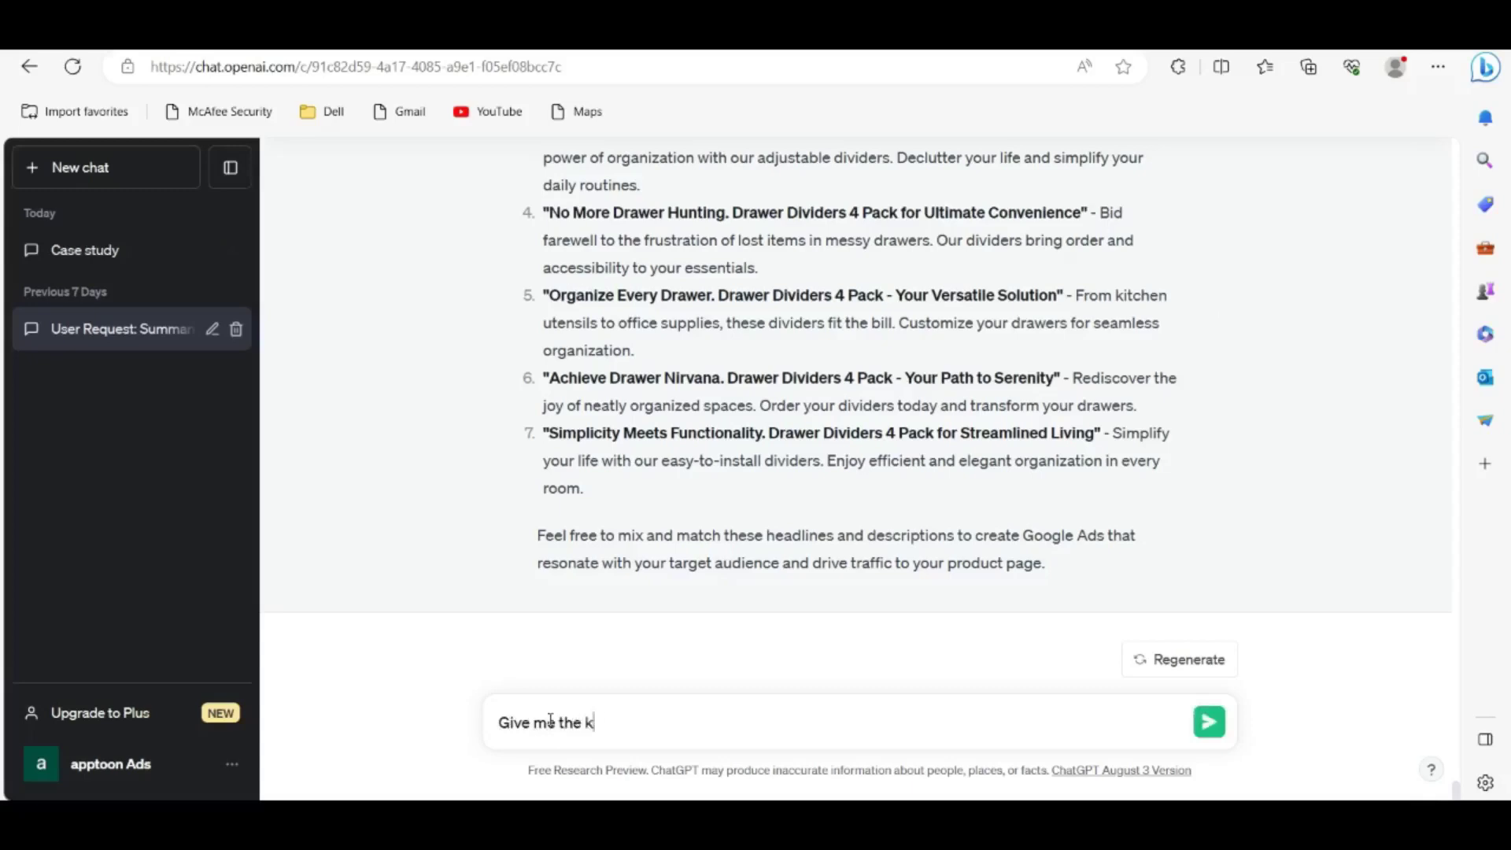
type("eyword suggess")
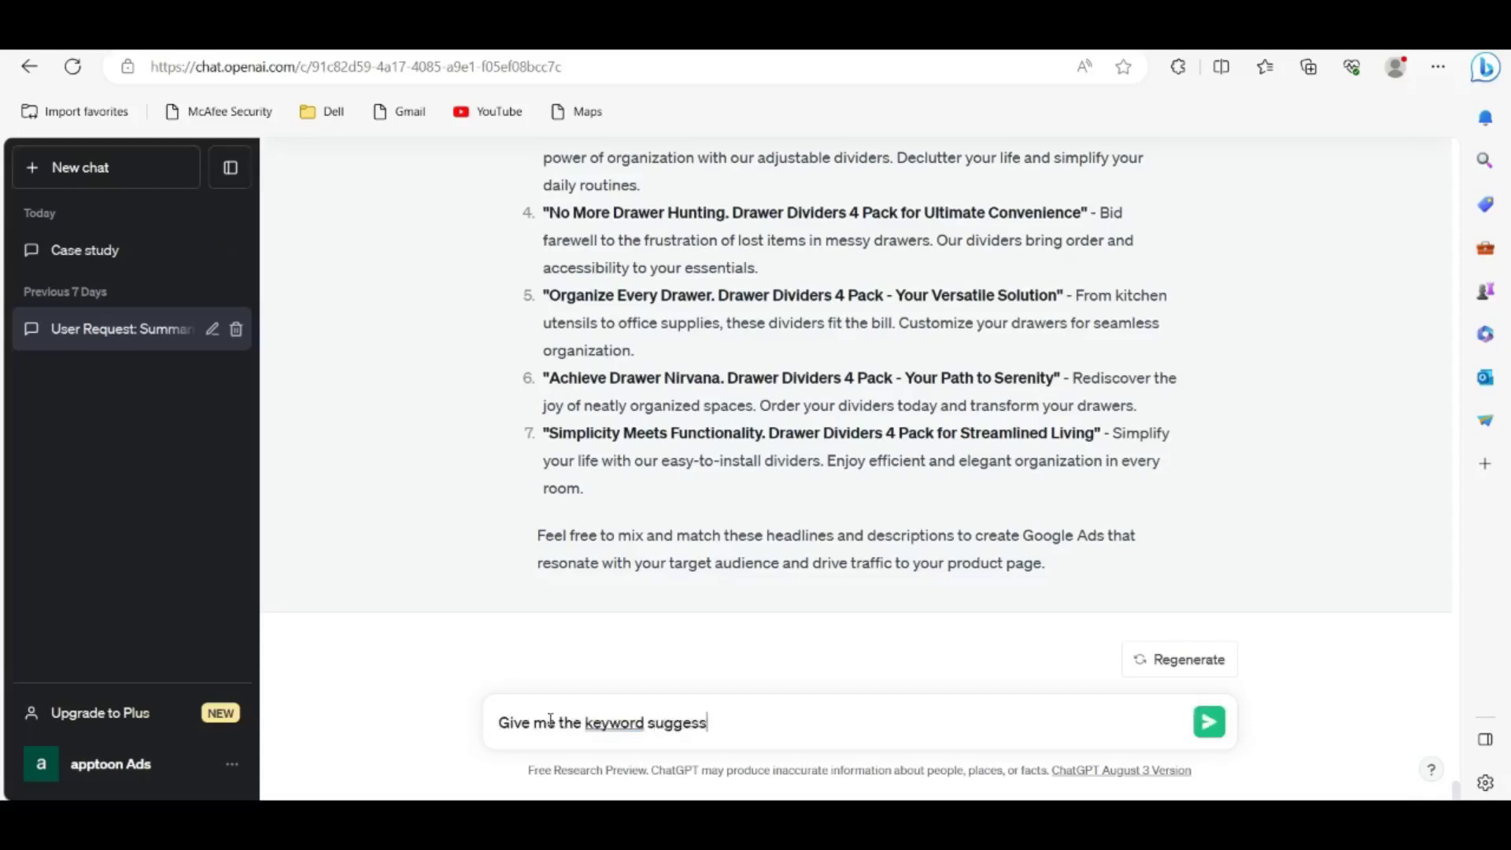
key("BackSpace")
type("tion for")
type("Drawer Dividers Organizer 4 Pack")
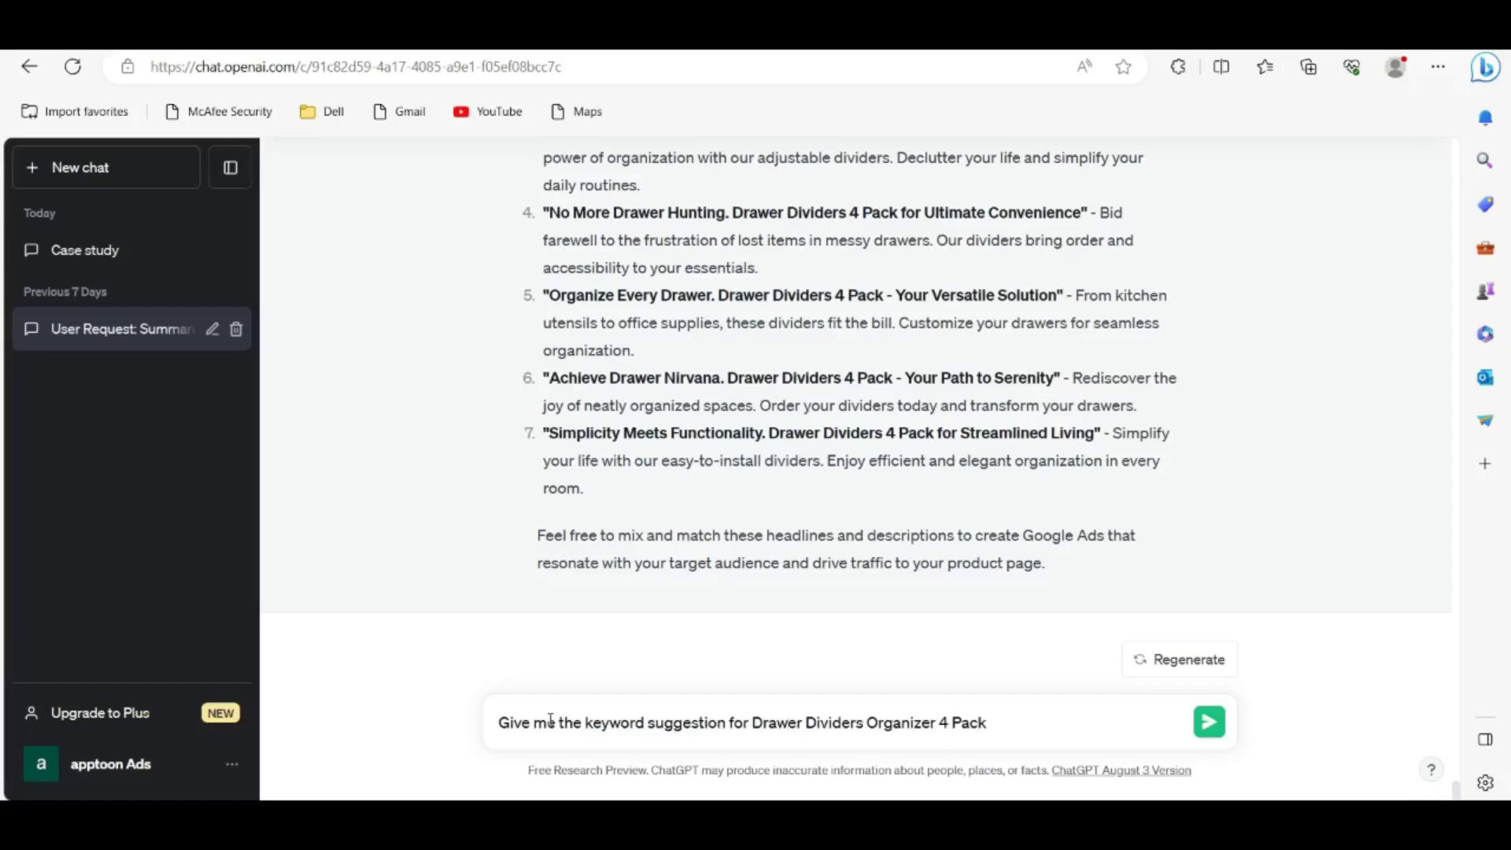
key("Return")
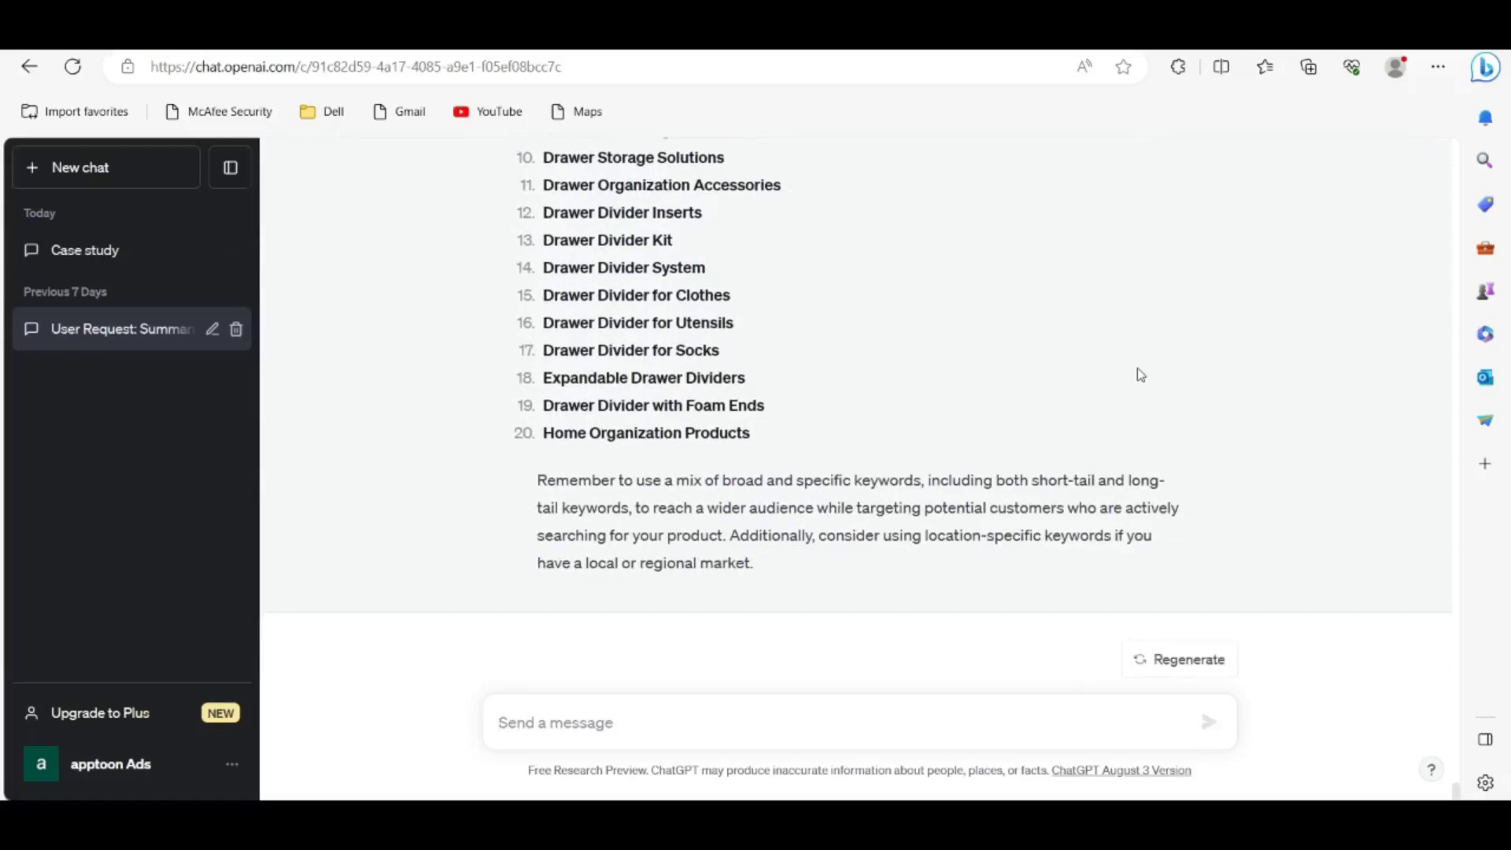
Step: Review the keyword suggestions, from Drawer Dividers to Home Organization Products, along with the closing advice on keyword mix
scroll(1142, 375, "up", 5)
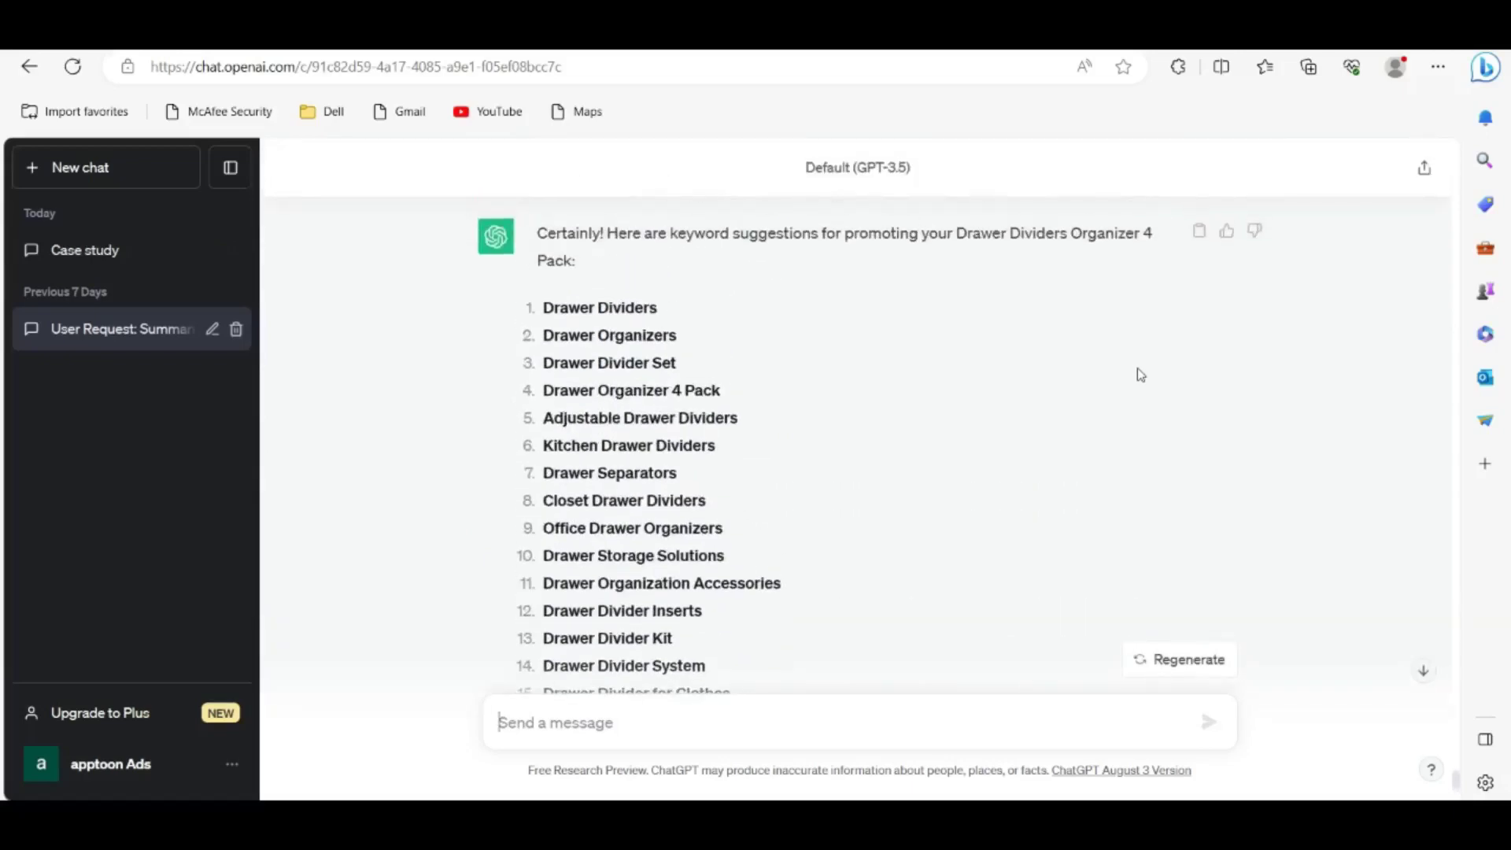
scroll(1141, 376, "down", 4)
scroll(1141, 375, "down", 2)
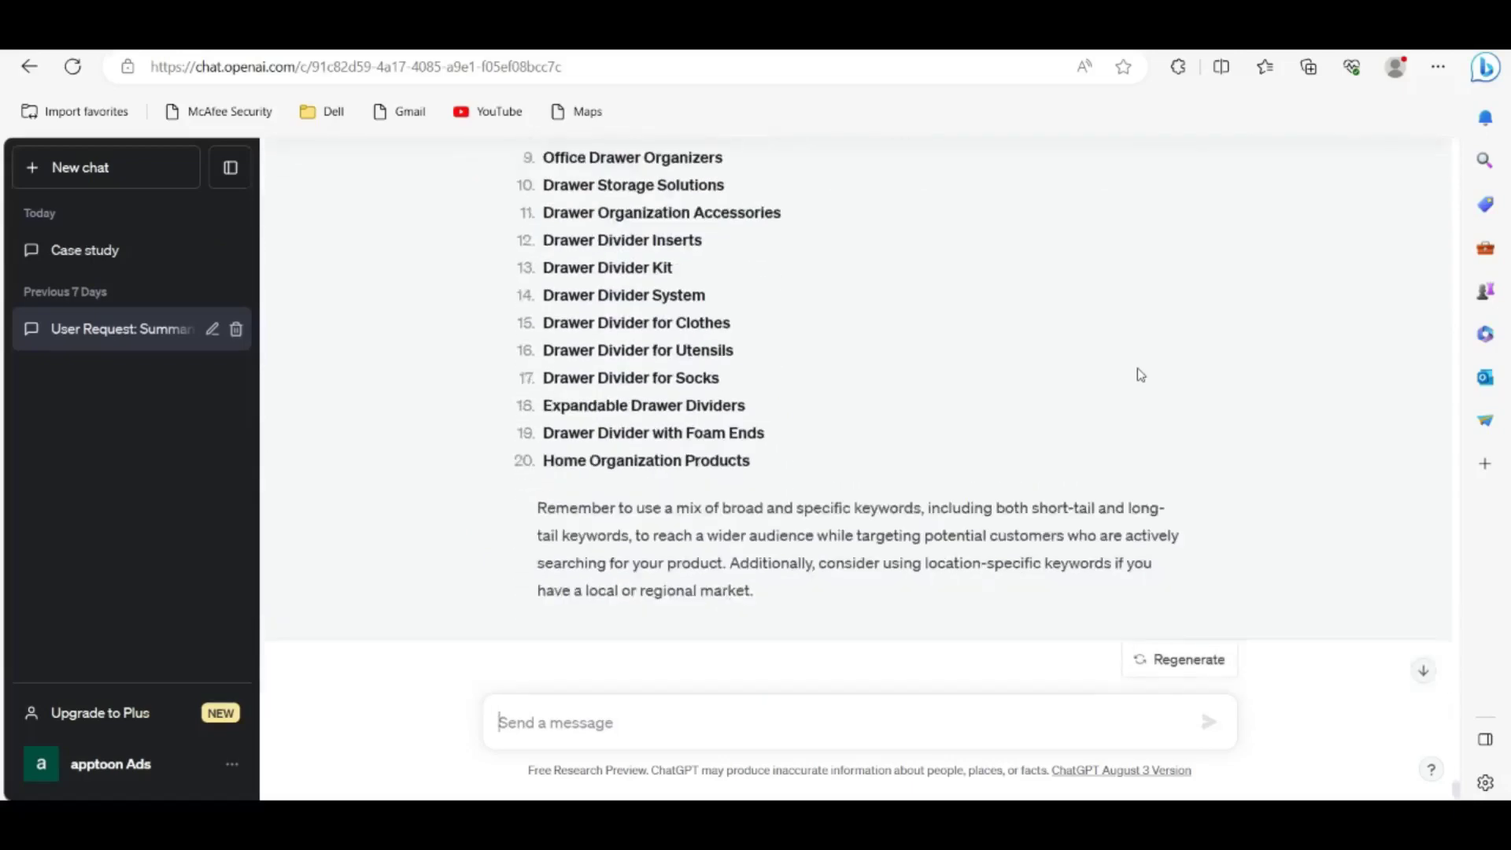
scroll(1177, 374, "up", 3)
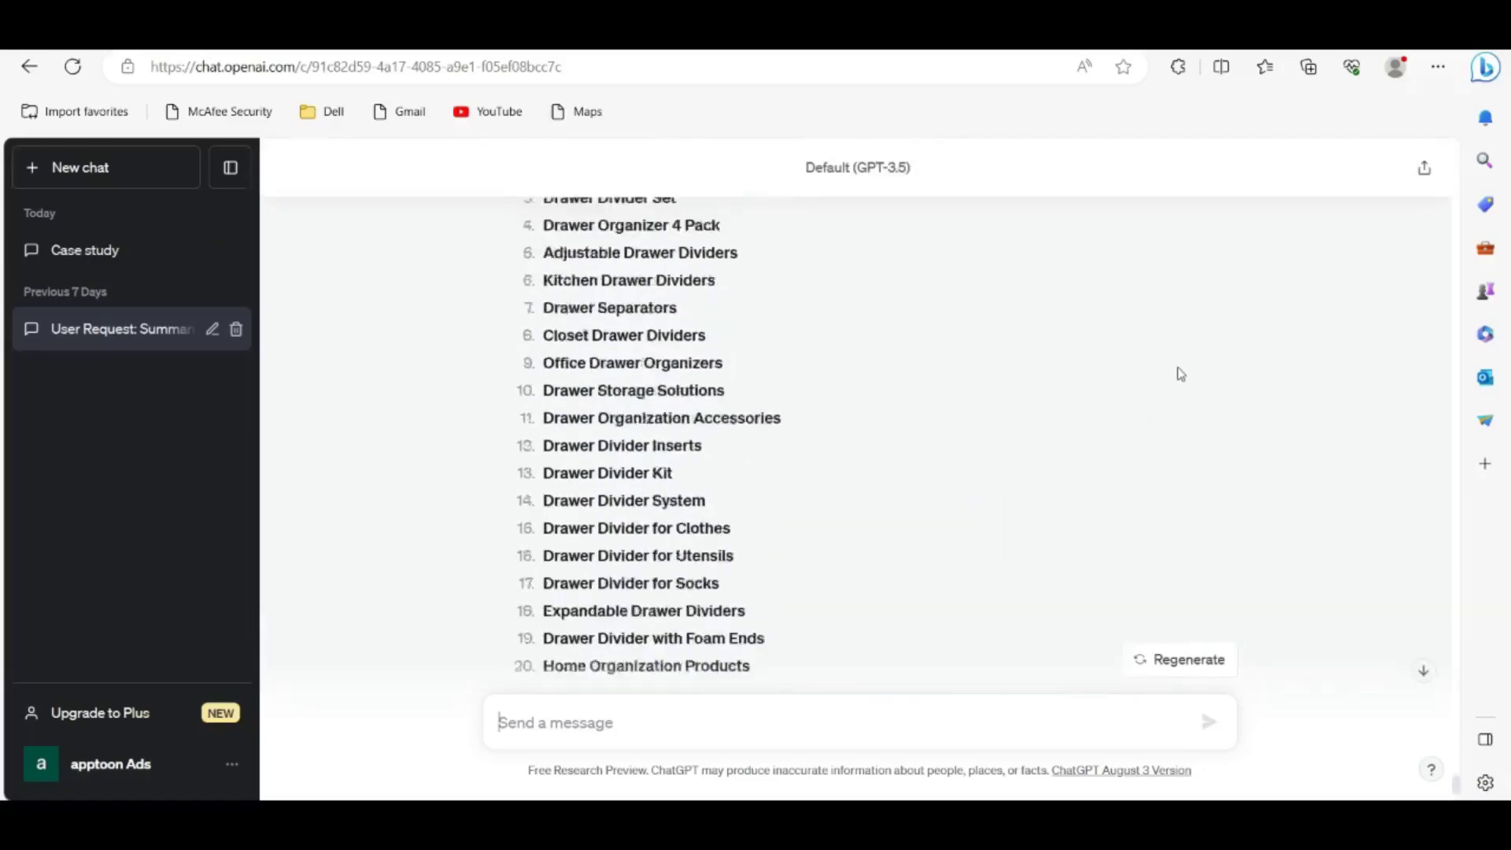